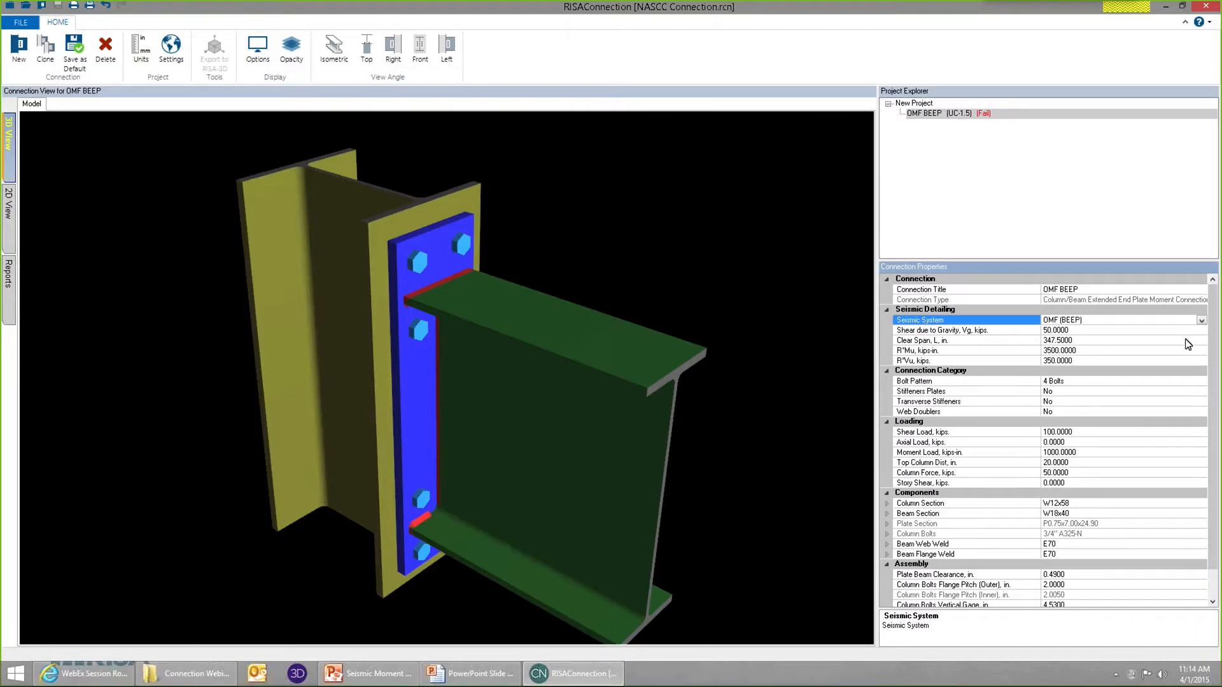
Switch the connection's seismic system to None, and set it back to OMF (BEEP).
click(1201, 321)
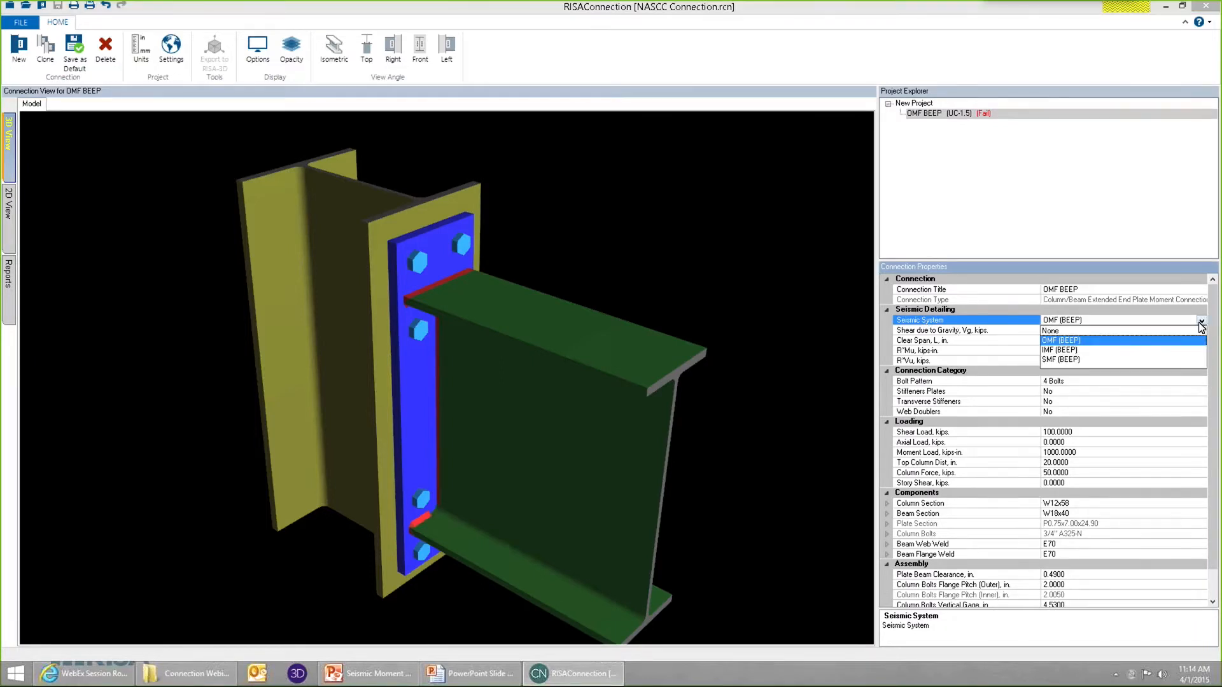
click(1058, 331)
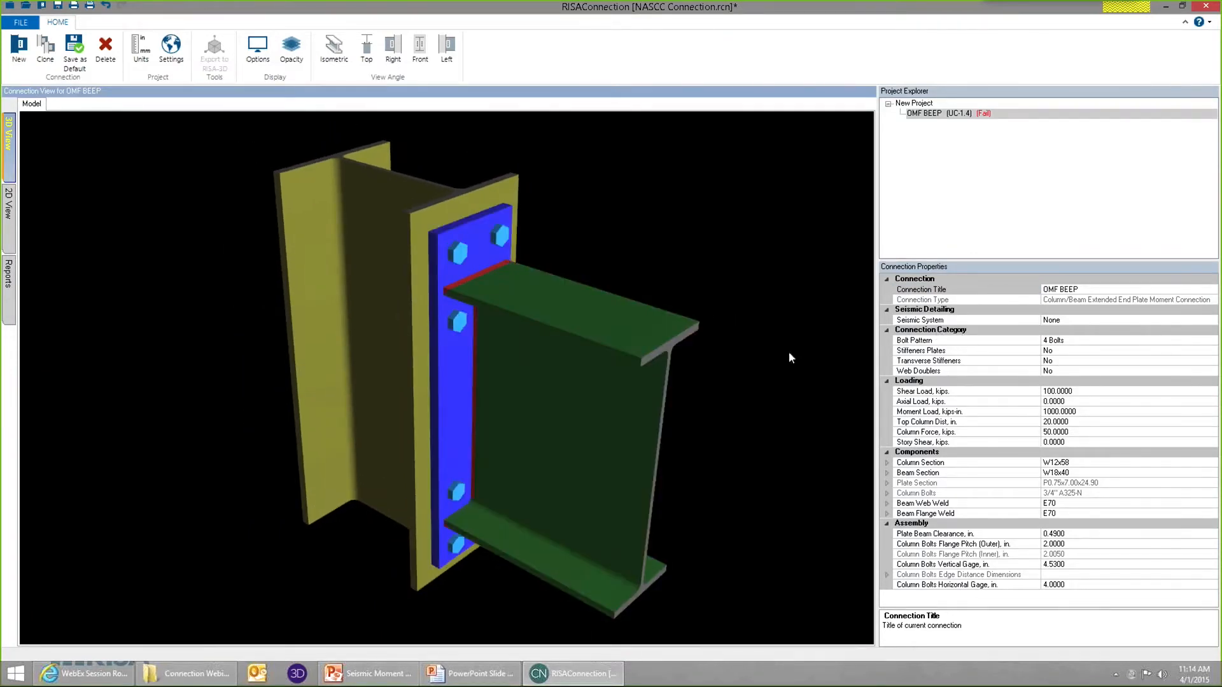
click(1184, 320)
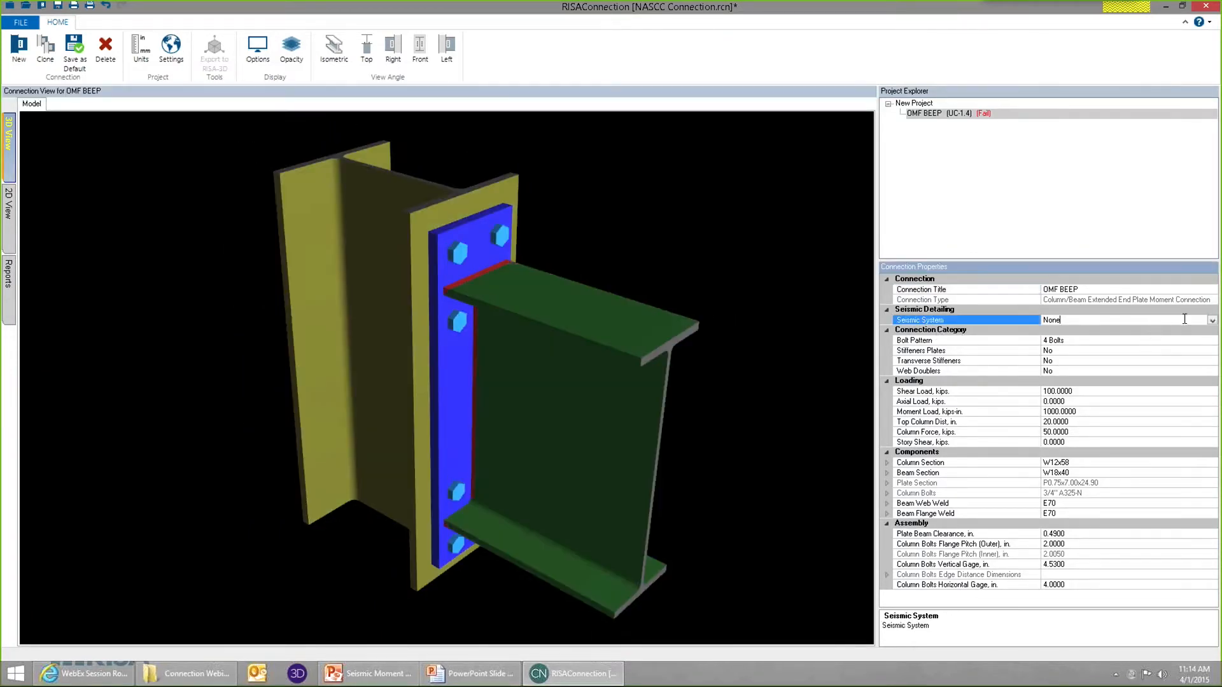
click(1213, 322)
click(1102, 350)
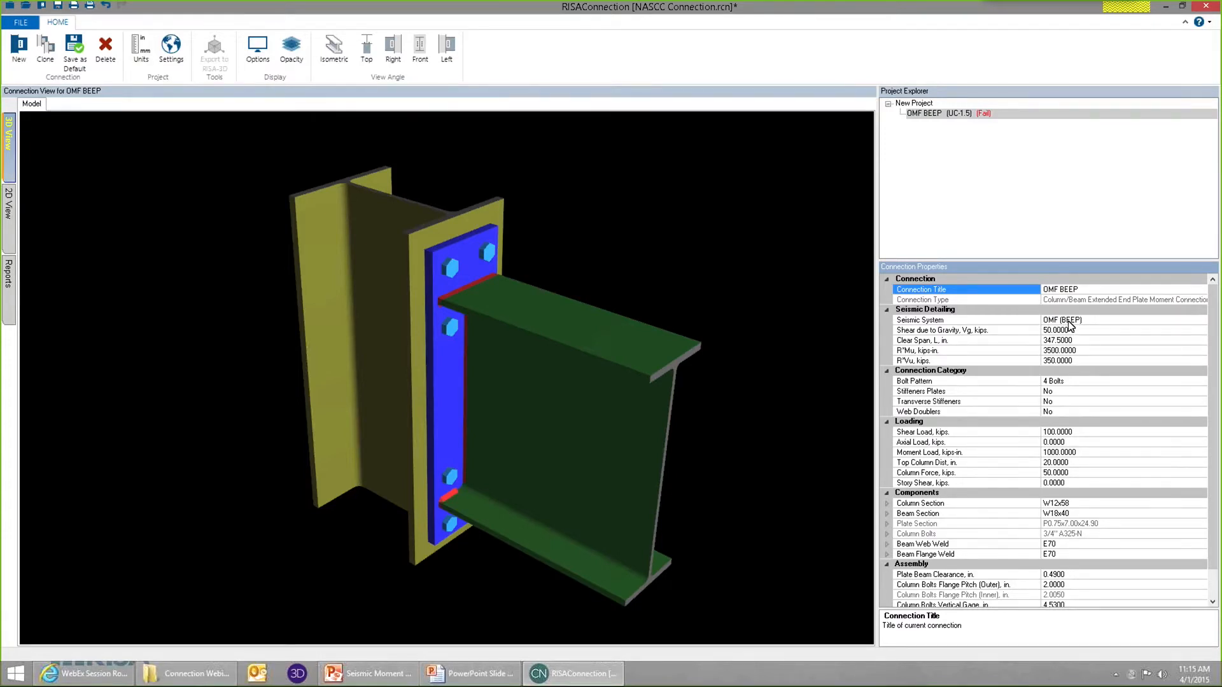
Review the descriptions of the gravity shear Vg and clear span L inputs in the seismic detailing properties.
click(1103, 331)
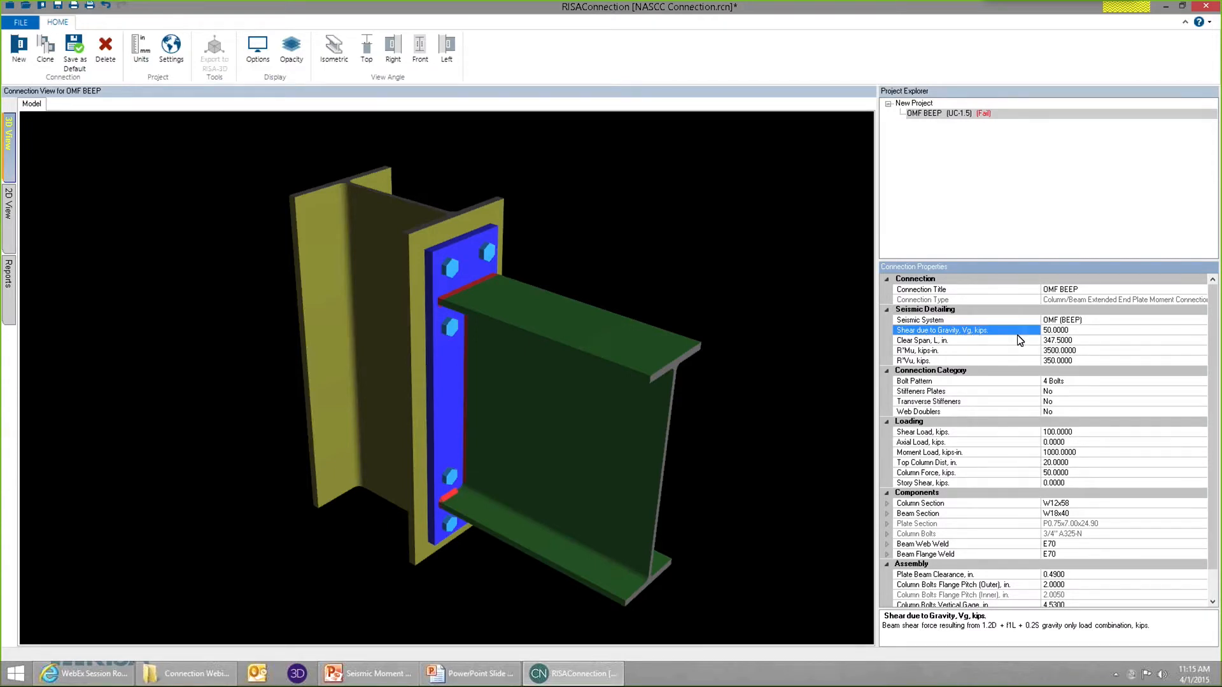
double_click(1074, 331)
click(1076, 342)
click(1094, 330)
click(1083, 340)
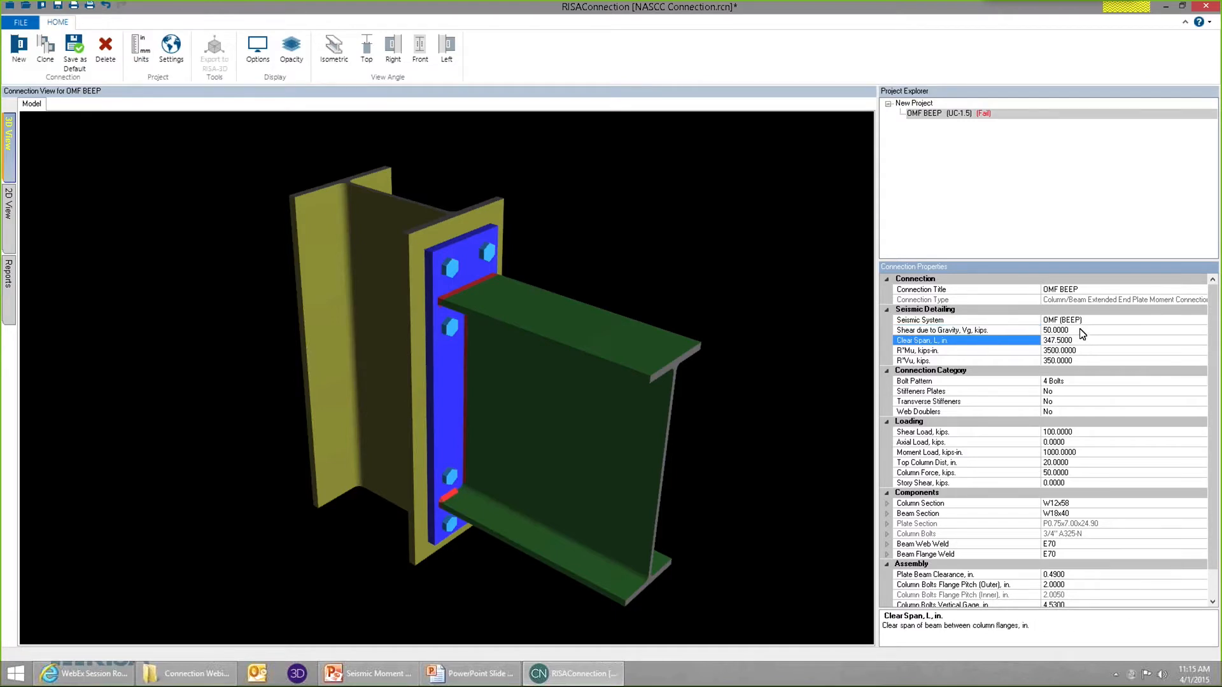
click(1081, 330)
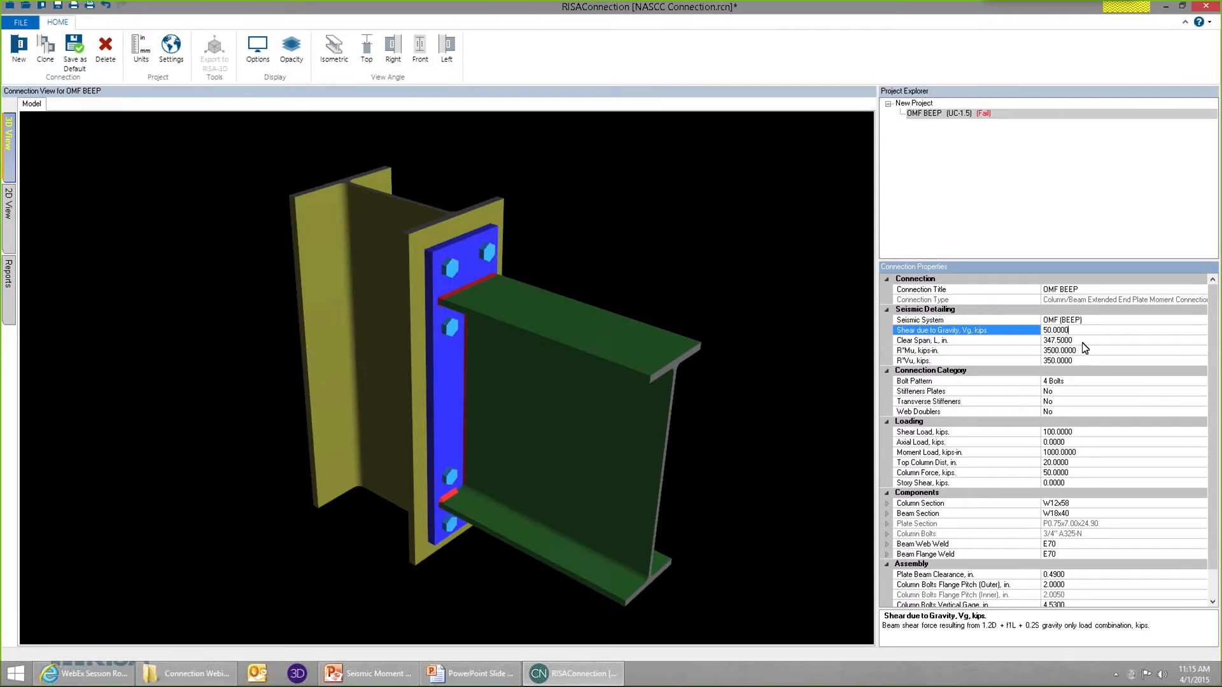
click(1080, 341)
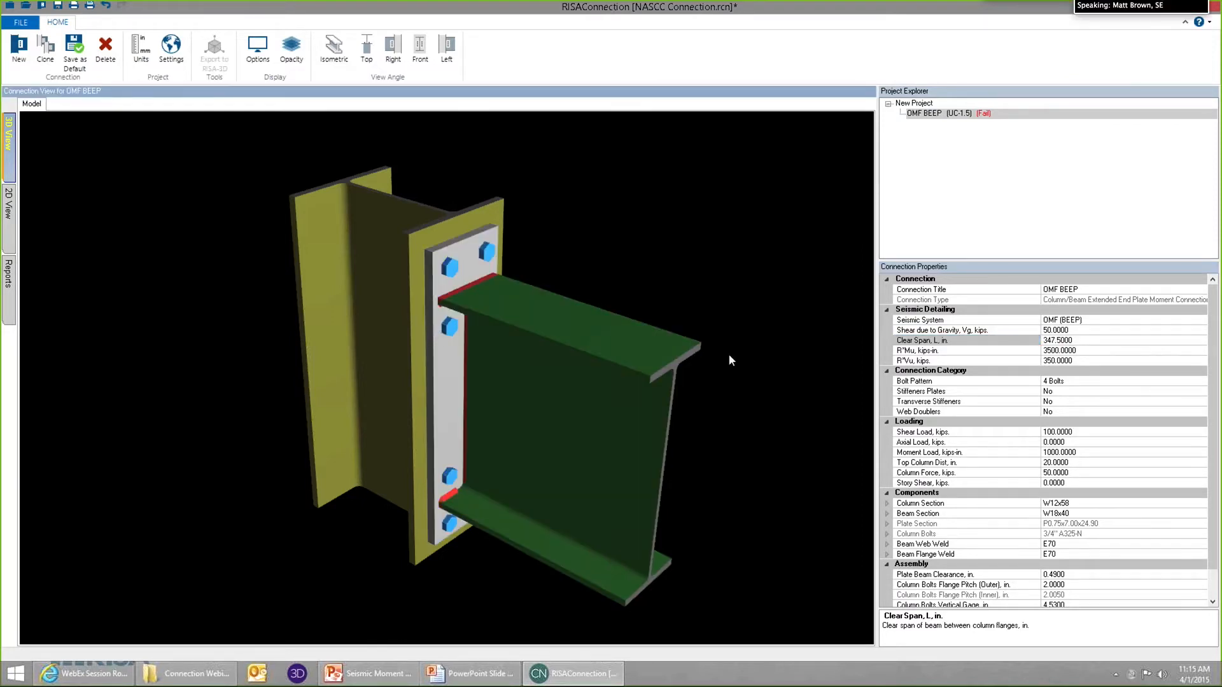
Review the R*Mu and R*Vu inputs that cap the moment and shear transferred to the OMF connection.
click(1086, 350)
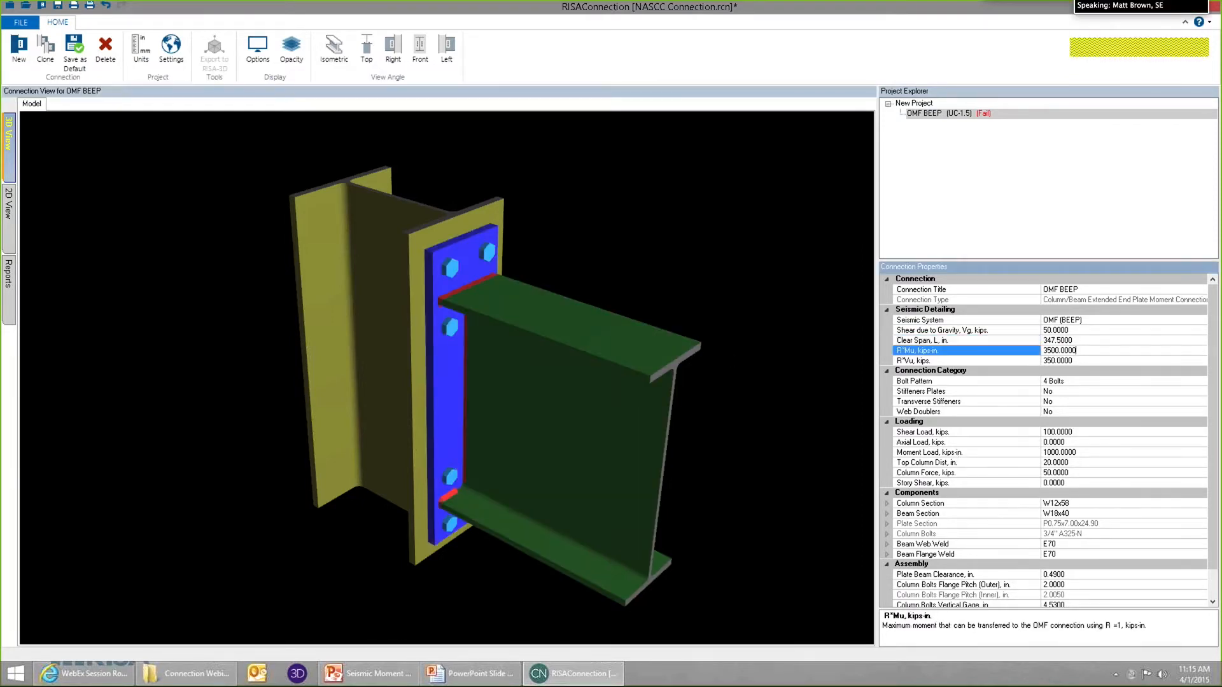
click(1084, 363)
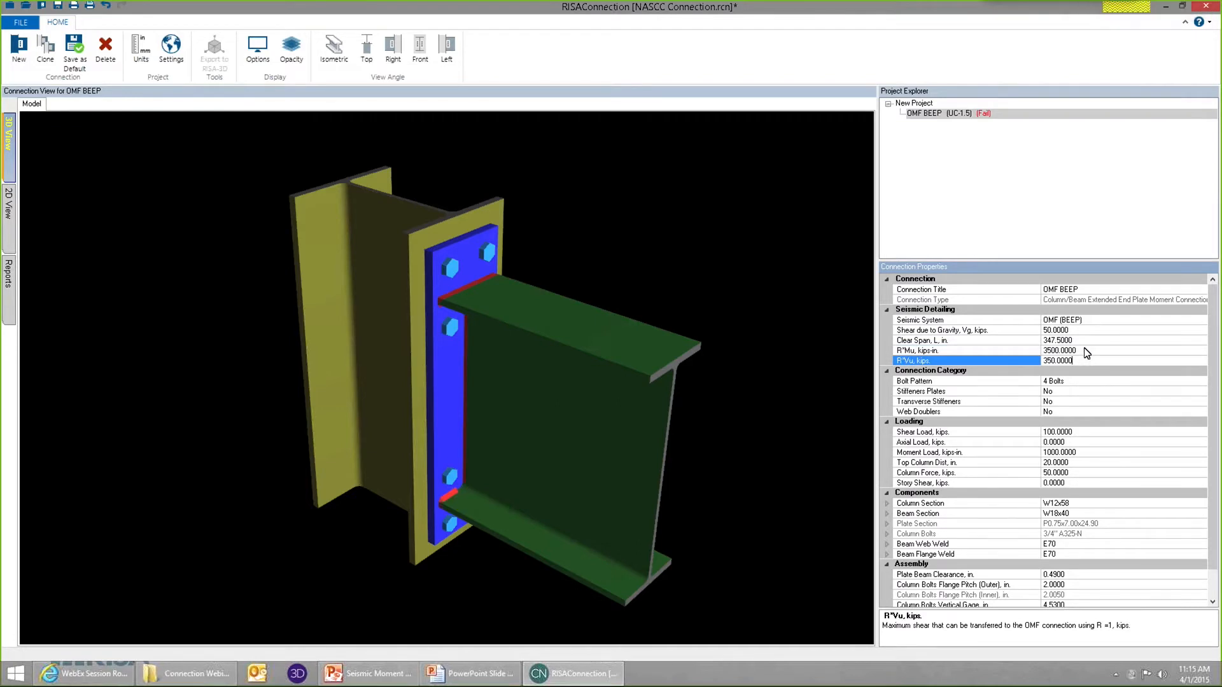
click(1085, 352)
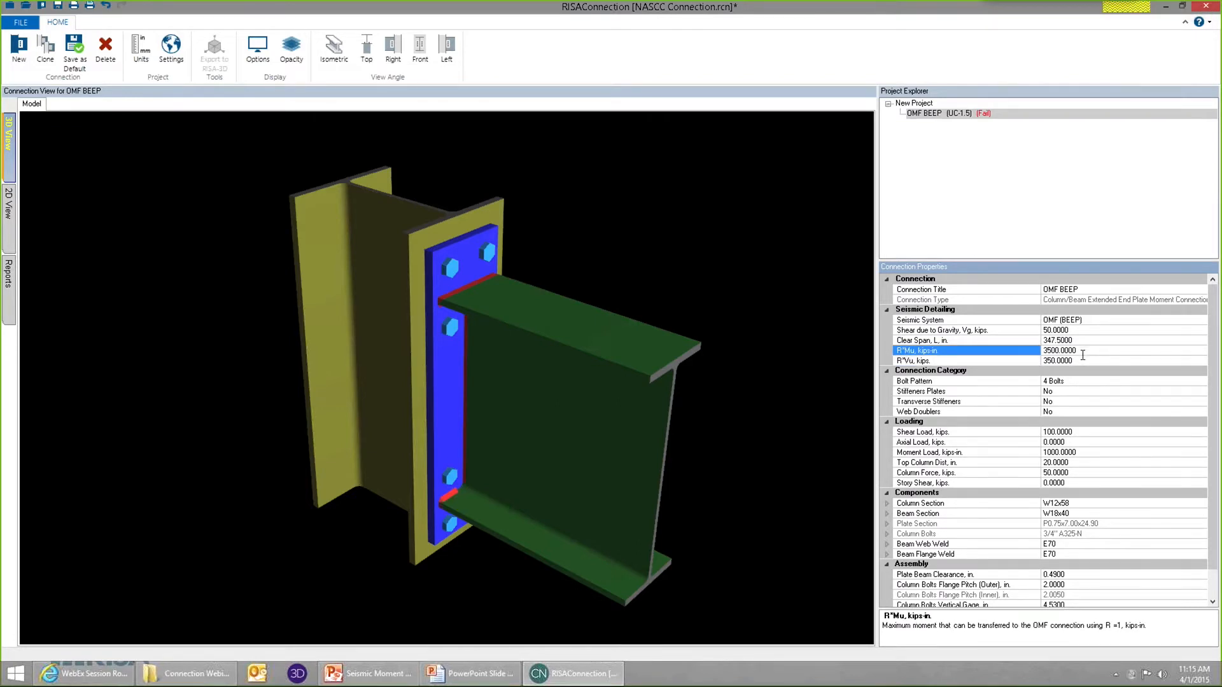
key(Down)
click(1089, 354)
click(1087, 361)
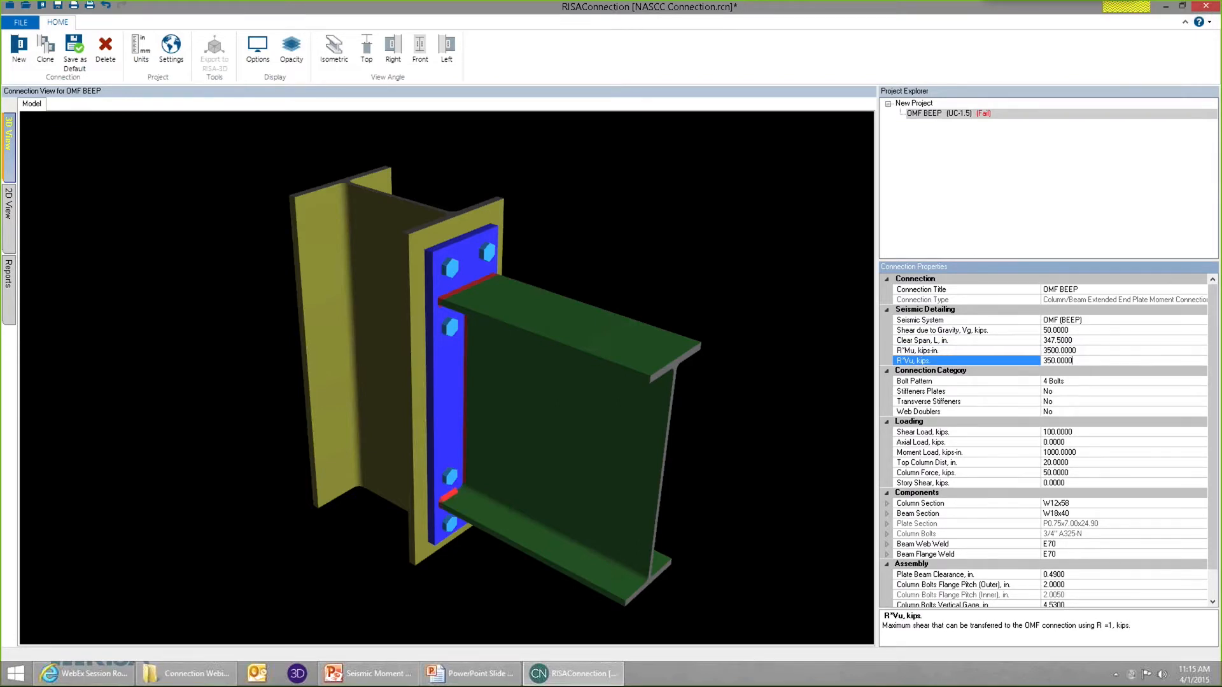
Examine the shear load and moment load entries in the connection's loading properties.
click(1080, 432)
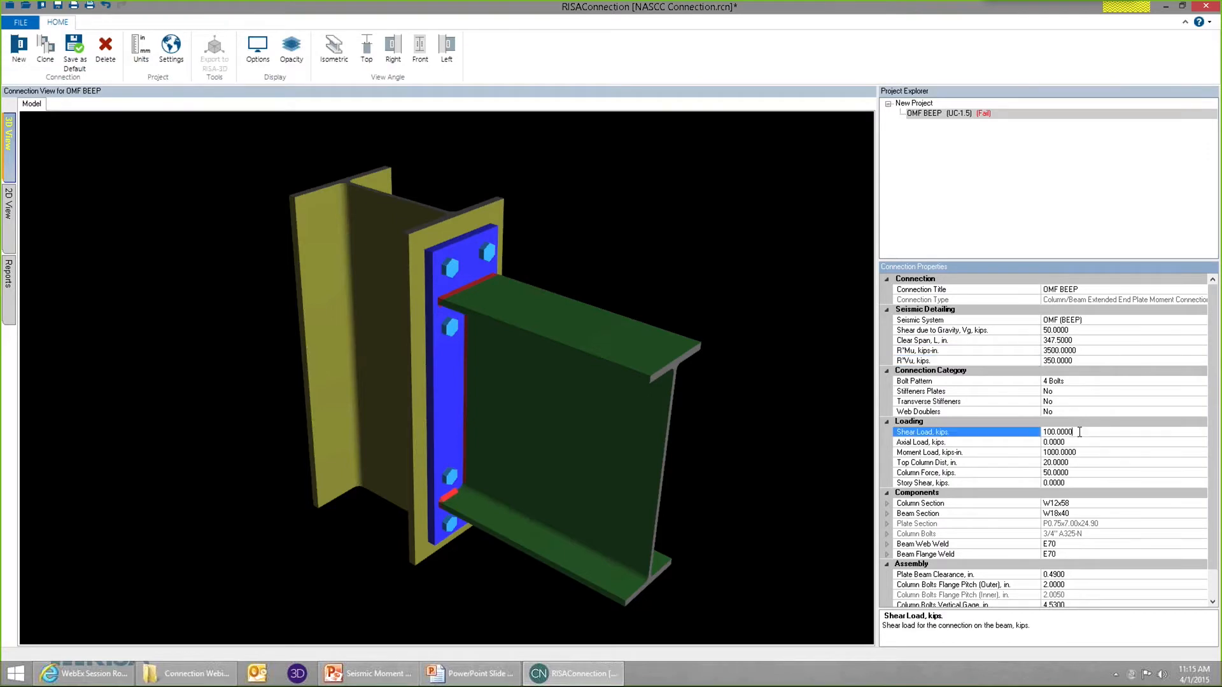
double_click(1084, 435)
double_click(1083, 453)
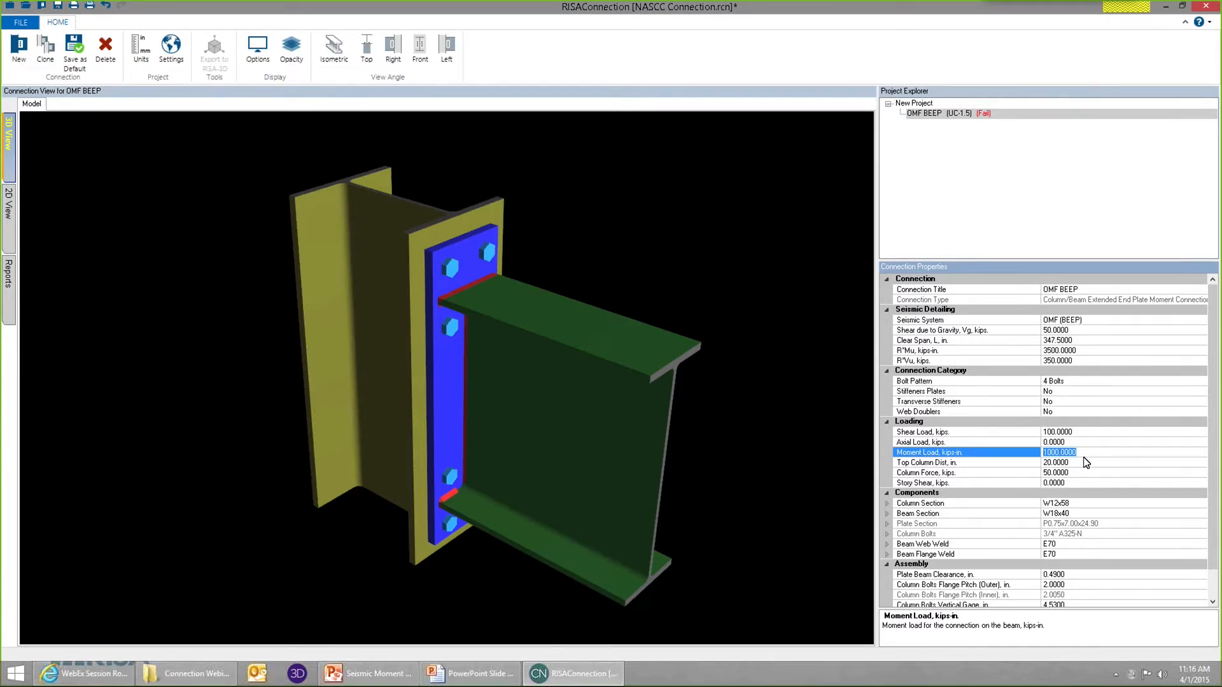
click(1085, 431)
drag(1085, 431, 1023, 432)
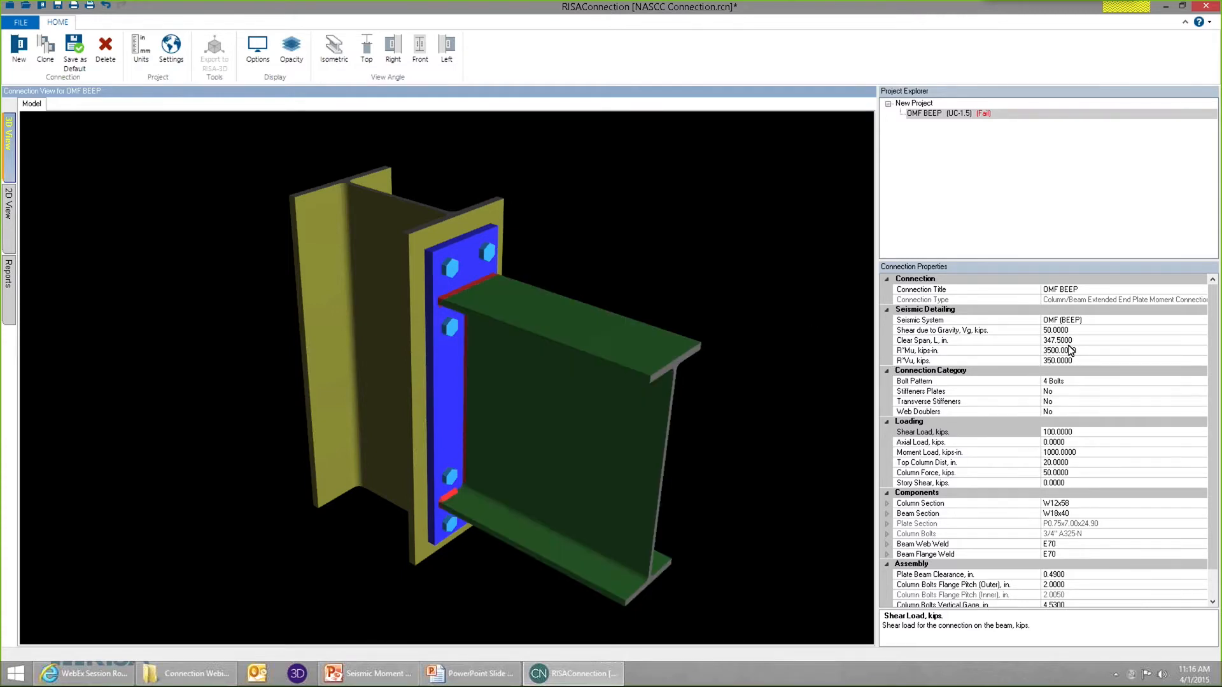
Compare the seismic R*Mu and R*Vu inputs with the regular moment load and shear load entries.
click(1092, 352)
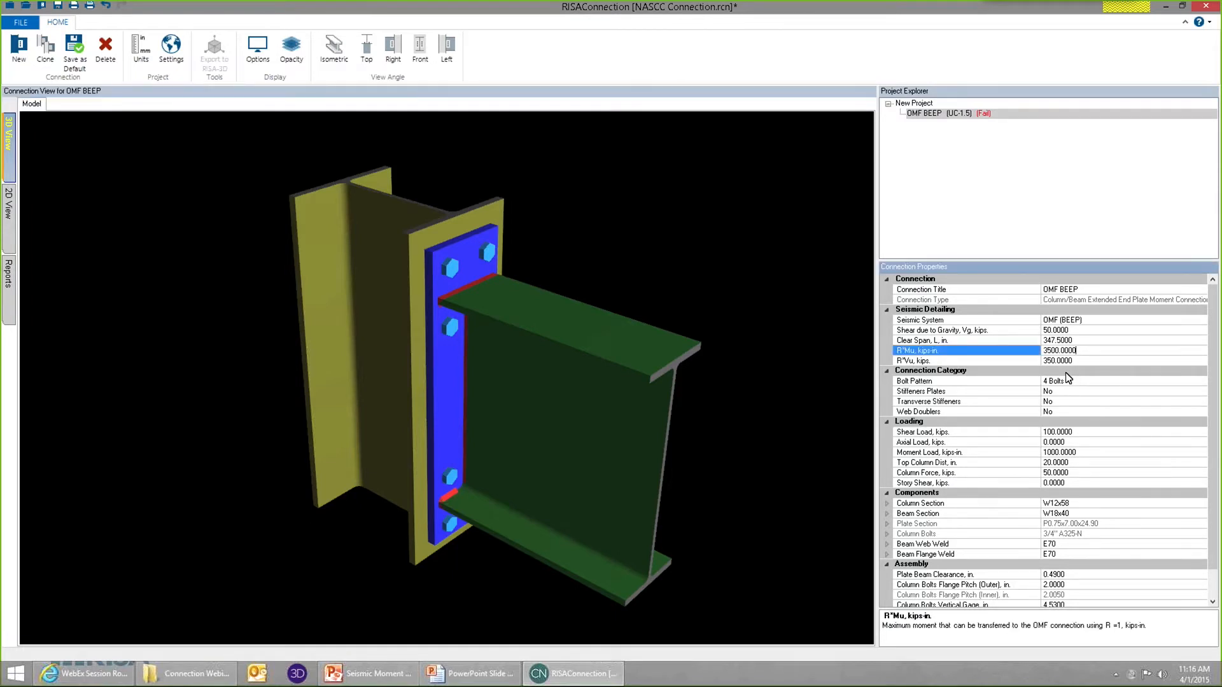
click(1089, 451)
click(1082, 452)
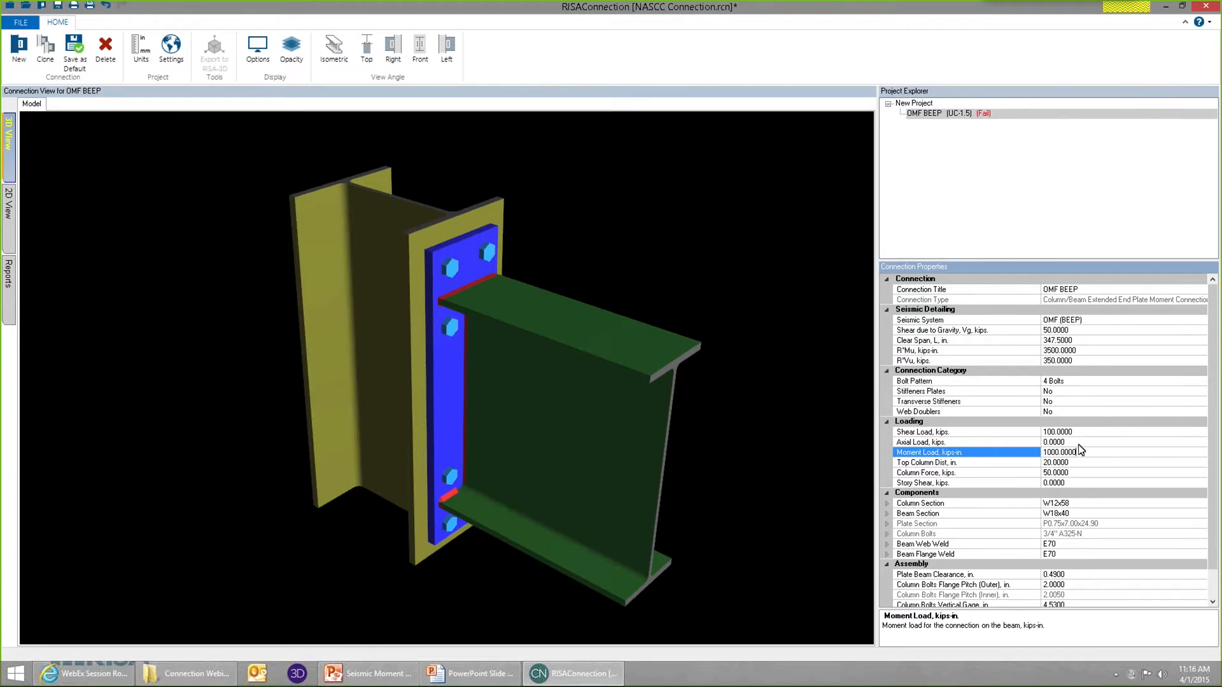
click(1081, 433)
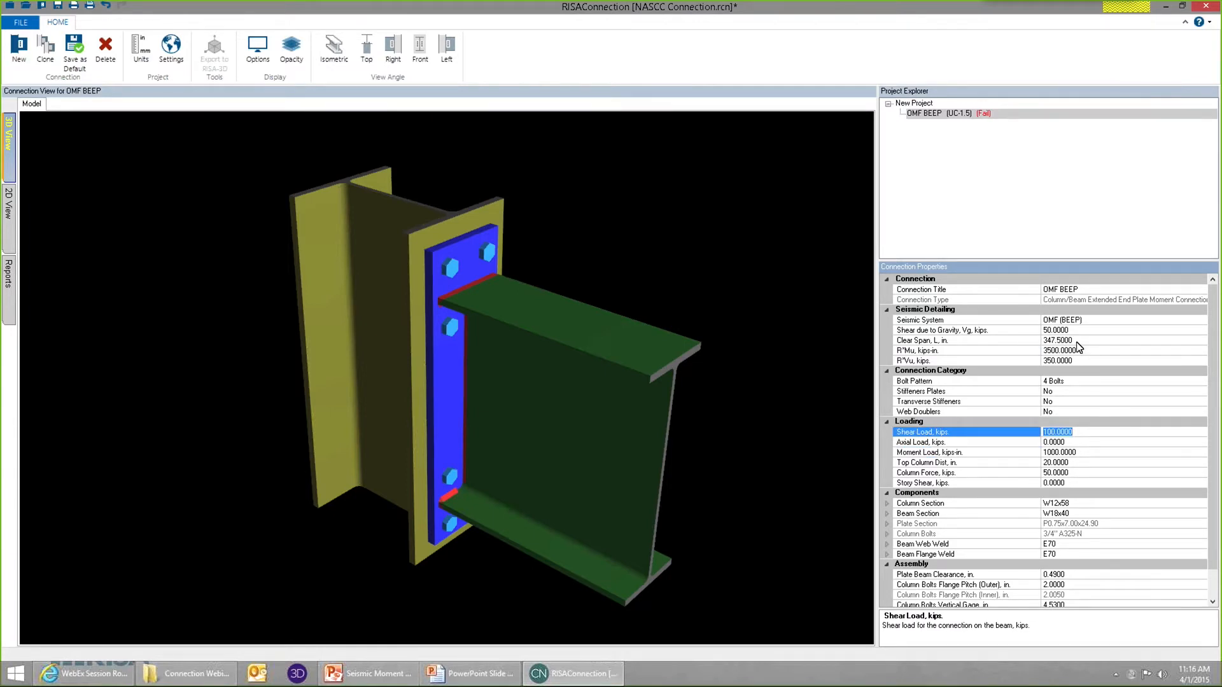
click(1086, 360)
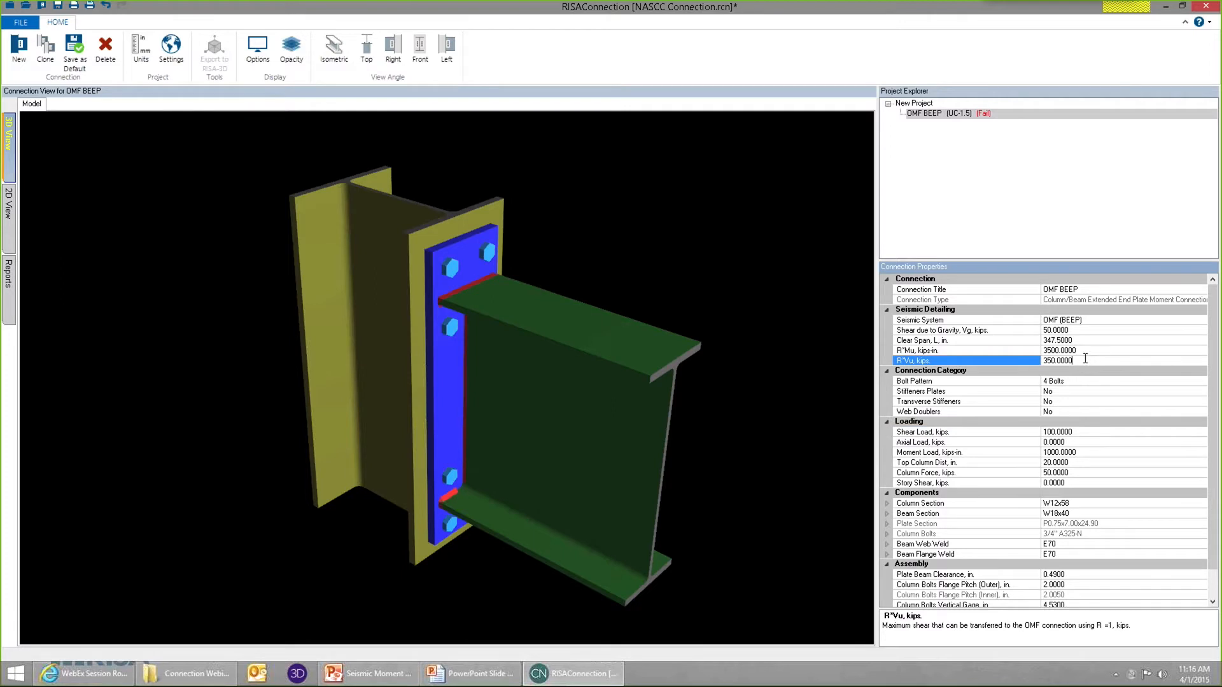
click(1017, 351)
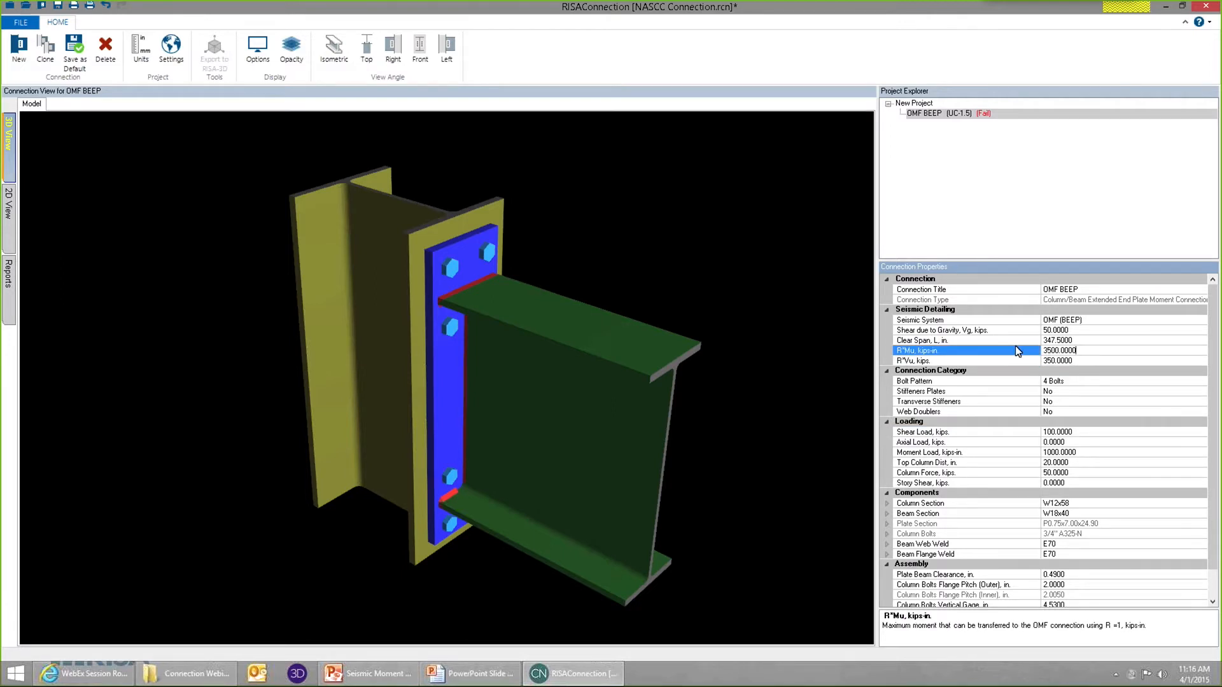
click(1086, 453)
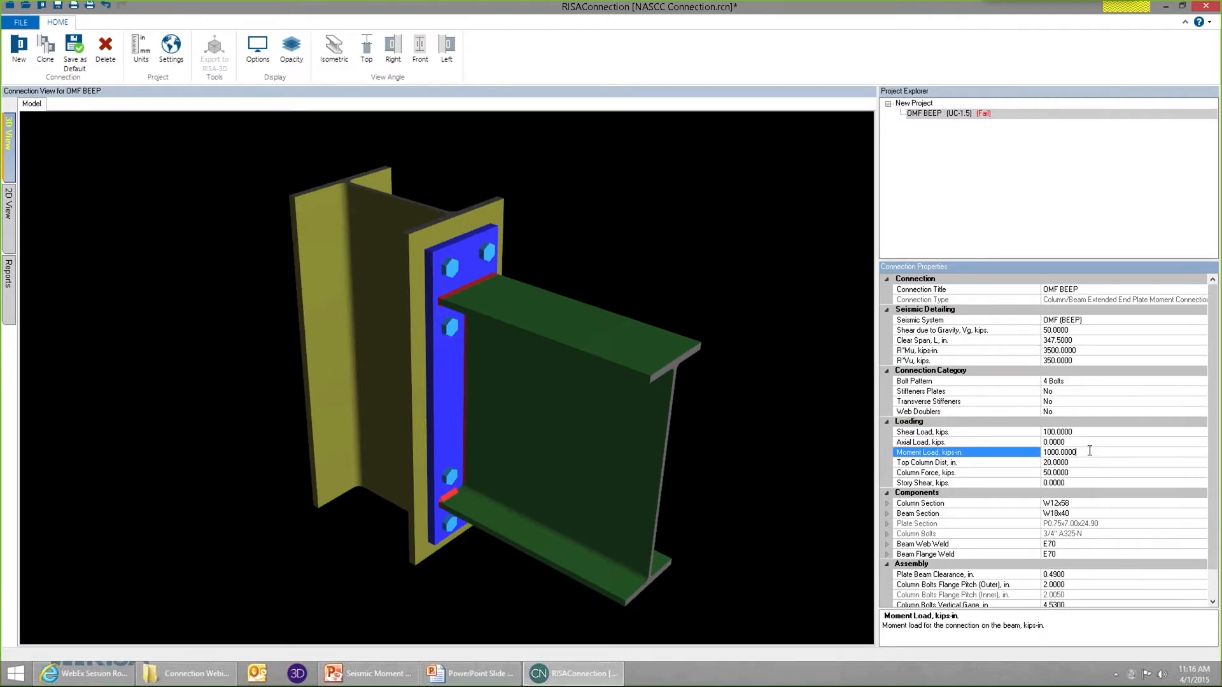
click(1089, 352)
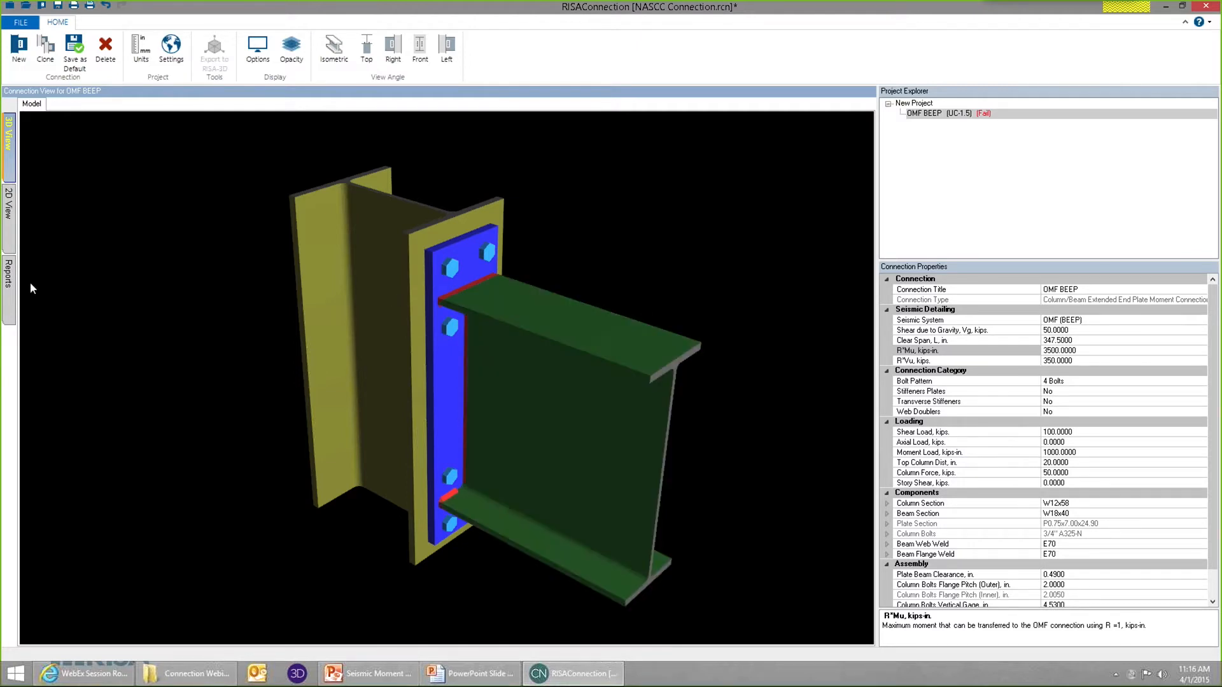
Open the connection's LRFD results report and review the limit state checks down to the seismic ones.
click(9, 275)
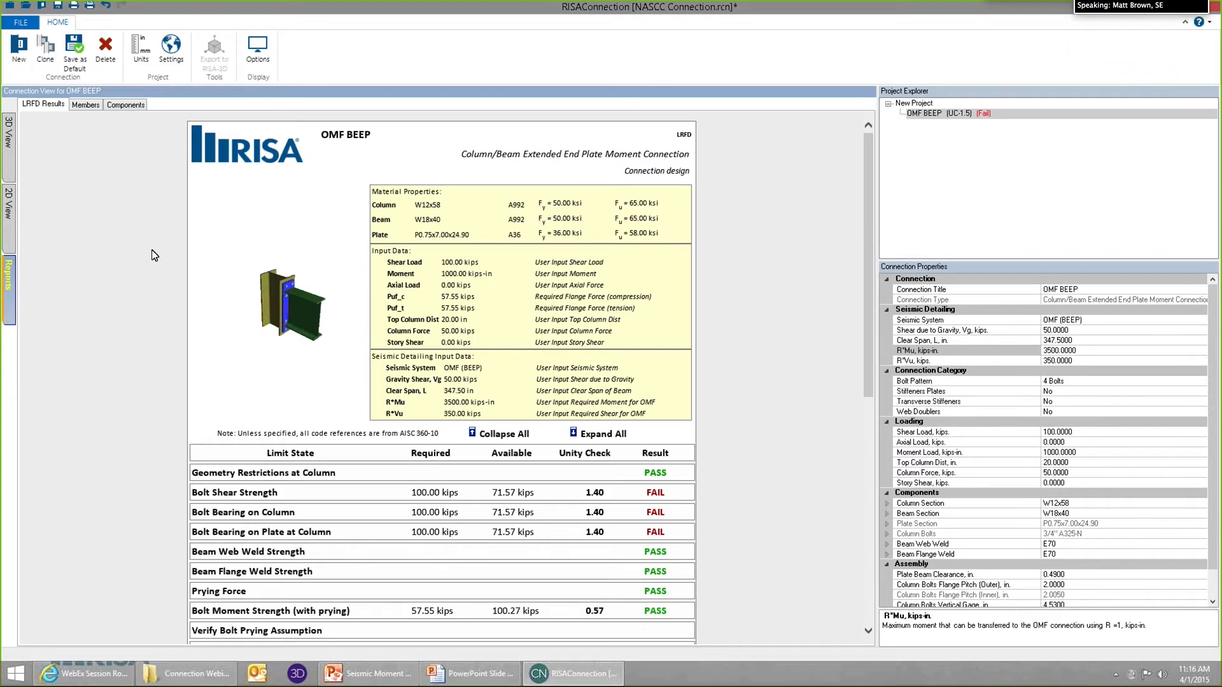
drag(869, 219, 868, 318)
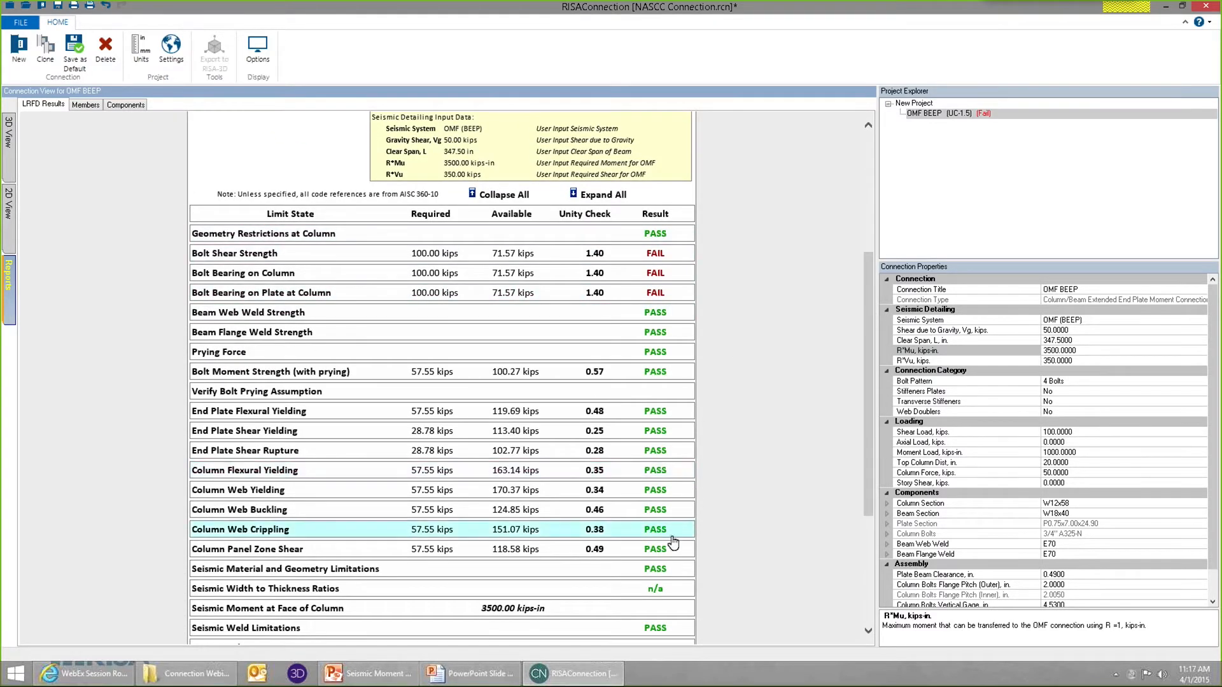
drag(869, 482, 884, 597)
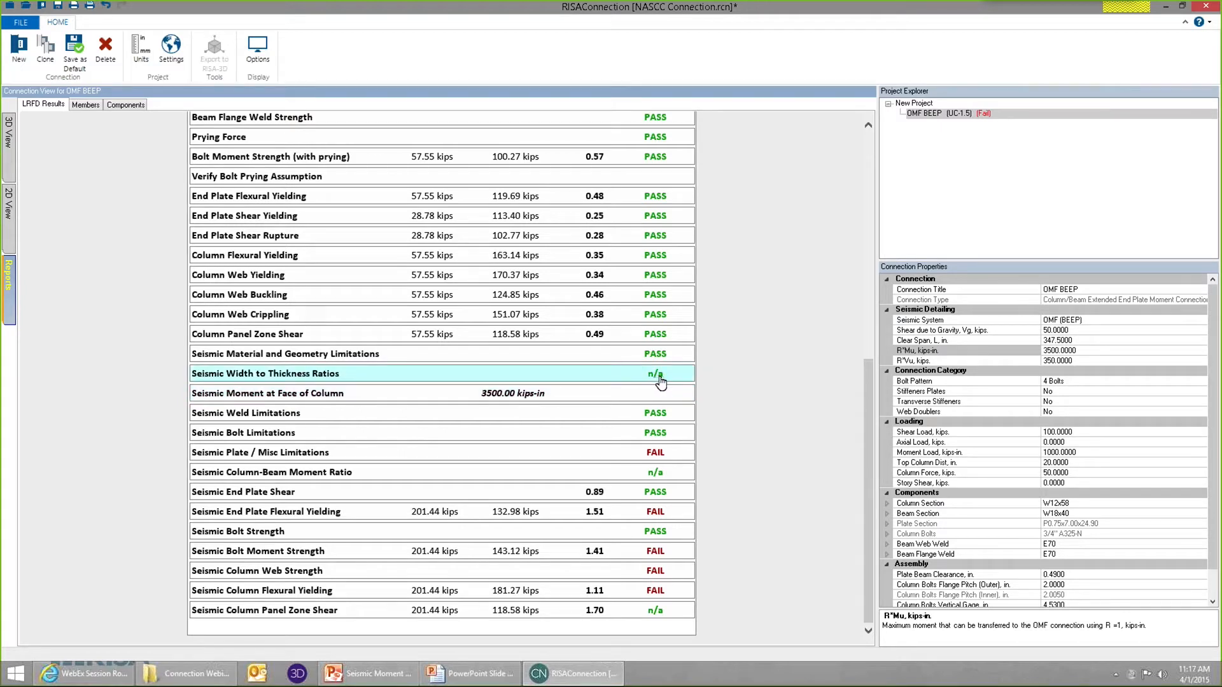
Expand the Seismic Width to Thickness Ratios check, examine its beam and column calculations, and collapse it.
click(291, 379)
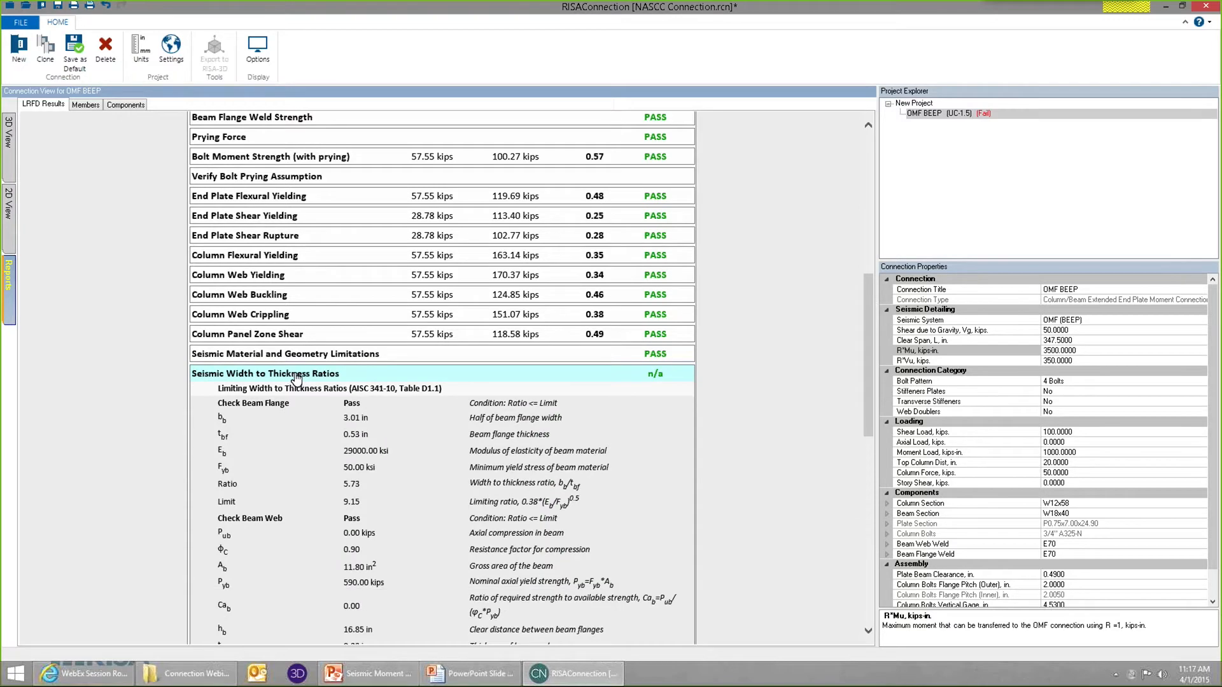
scroll(355, 380, down, 3)
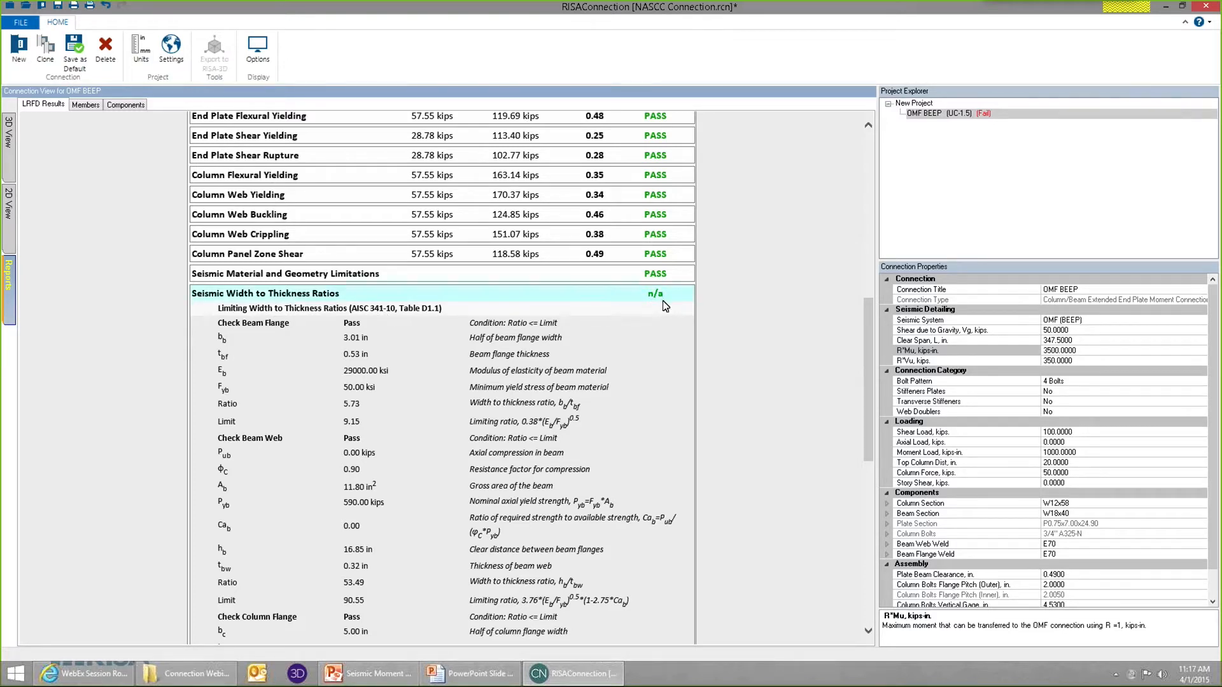
click(414, 366)
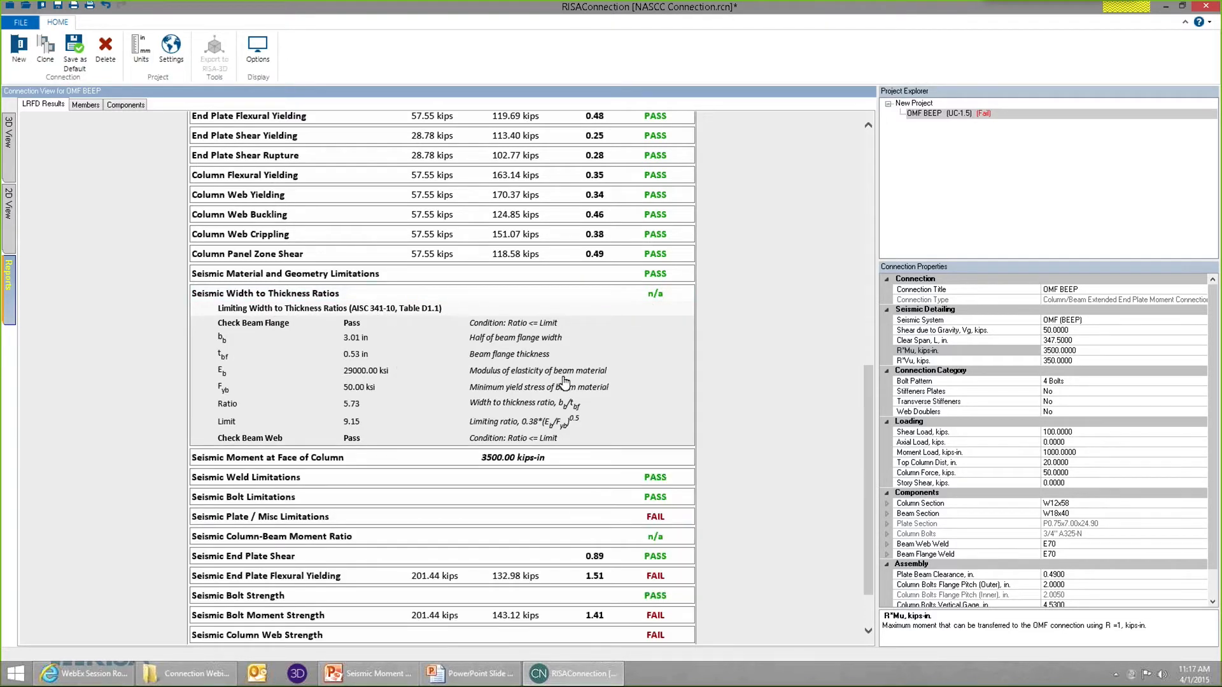
click(659, 382)
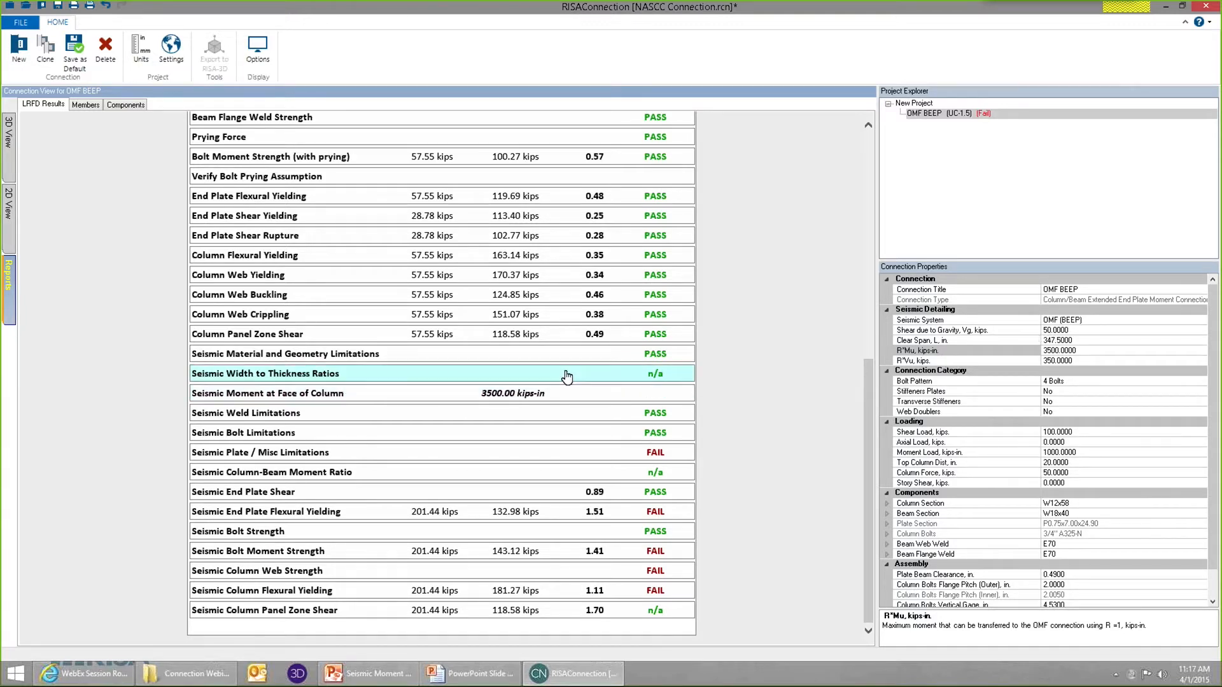
Expand the Seismic Column-Beam Moment Ratio check, read its calculation, and collapse it.
click(554, 474)
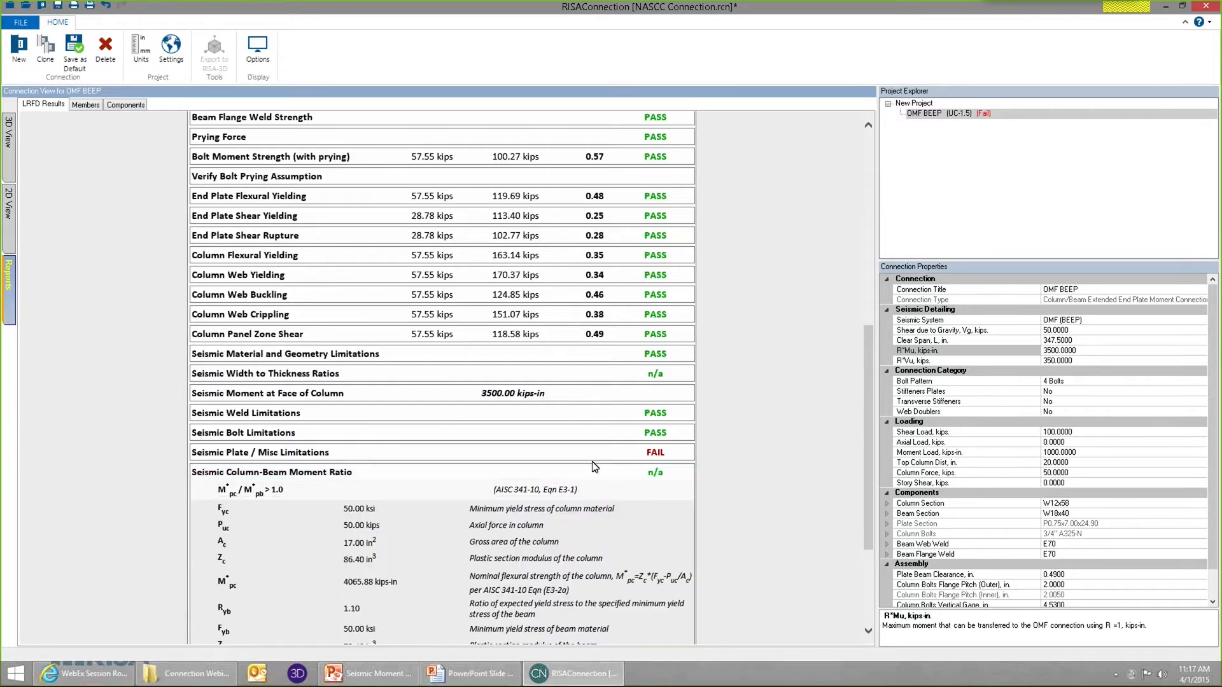
scroll(554, 474, down, 3)
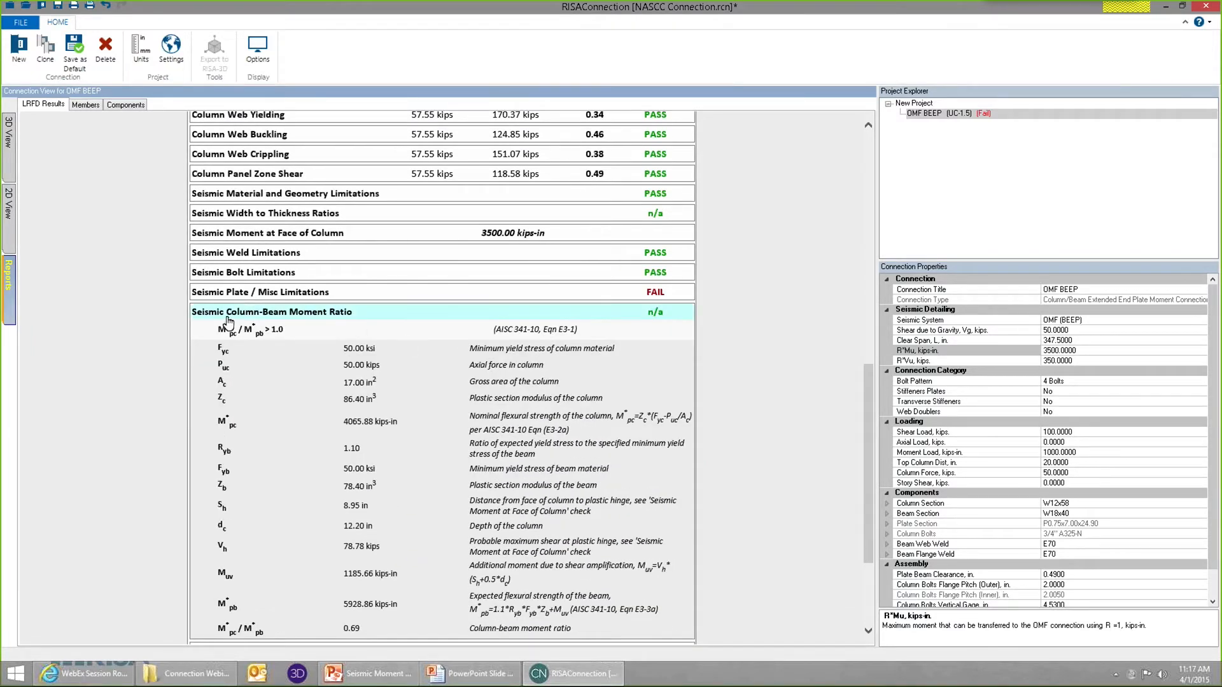
click(583, 319)
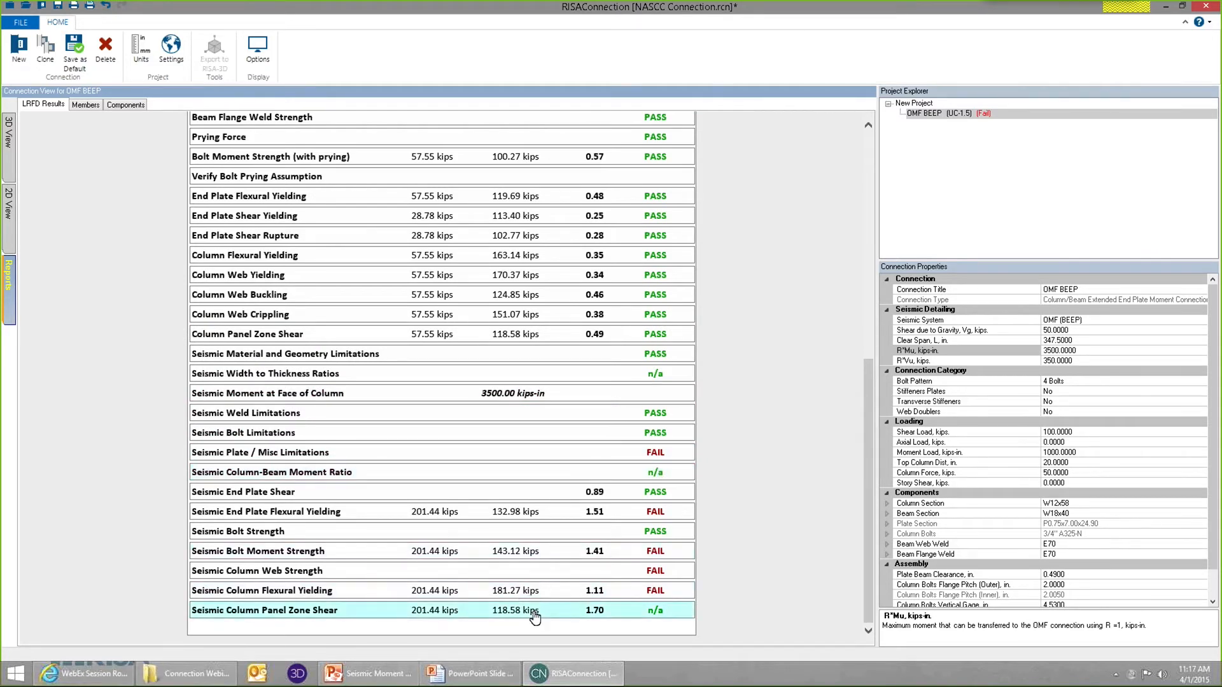
Compare the required strengths of the standard limit states with those of the seismic limit states in the report.
scroll(533, 243, up, 4)
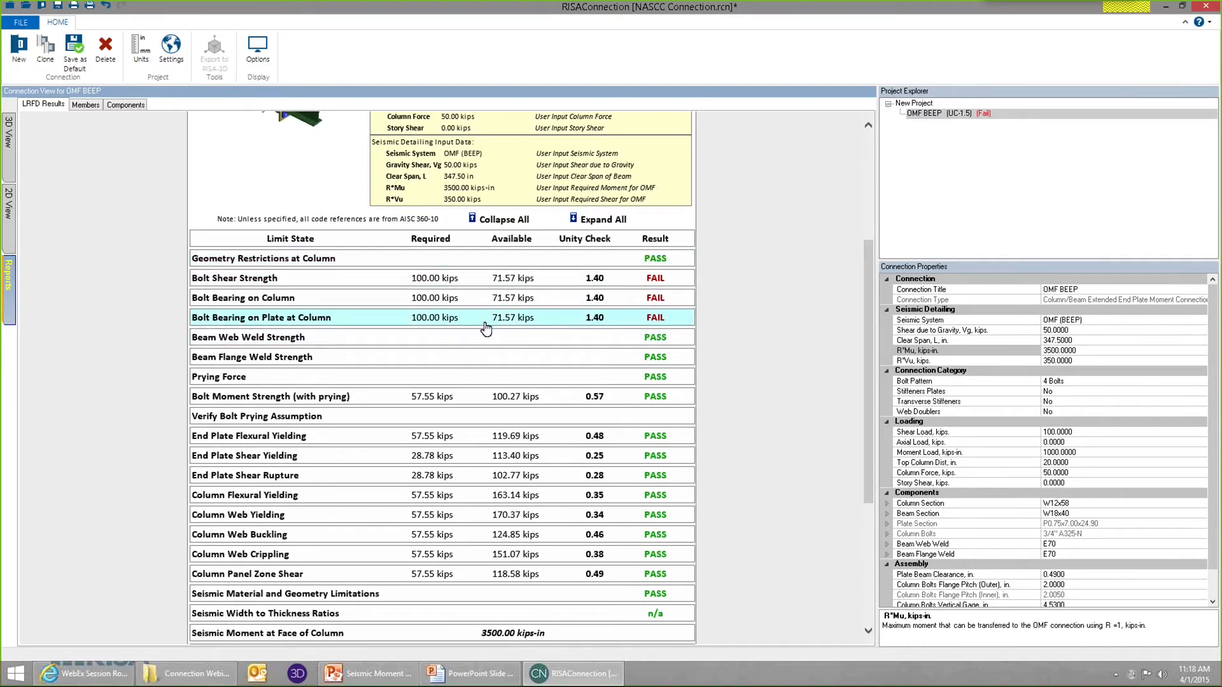
scroll(486, 328, down, 4)
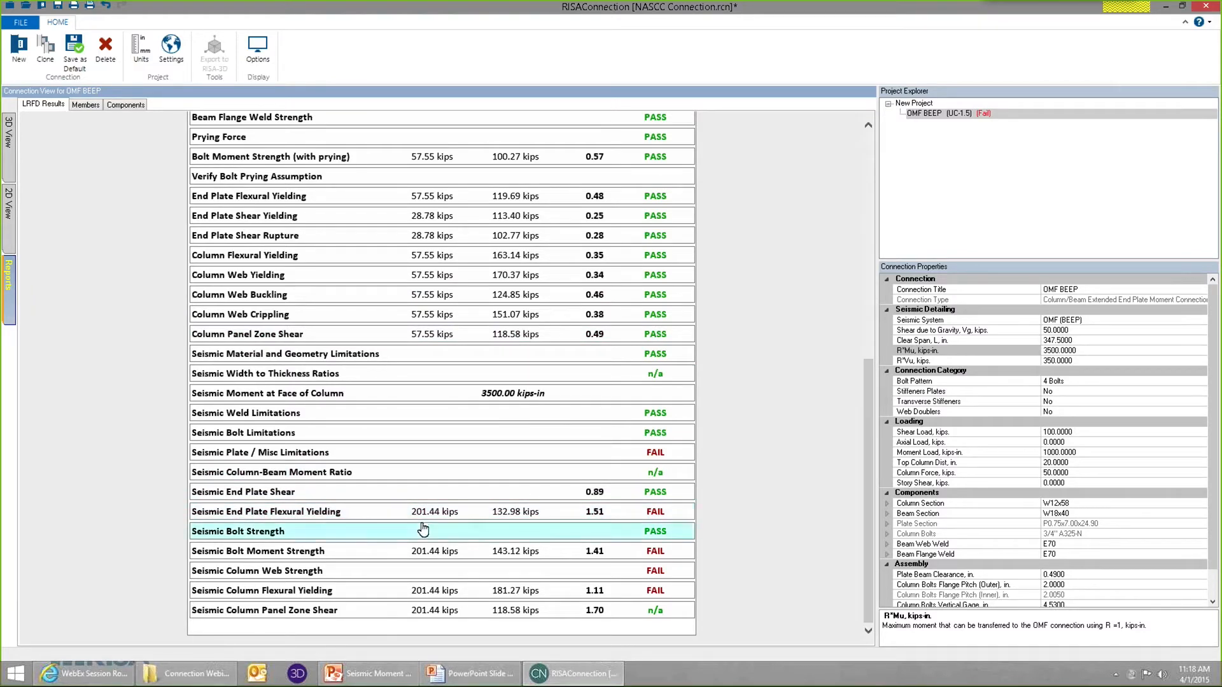
scroll(453, 529, up, 4)
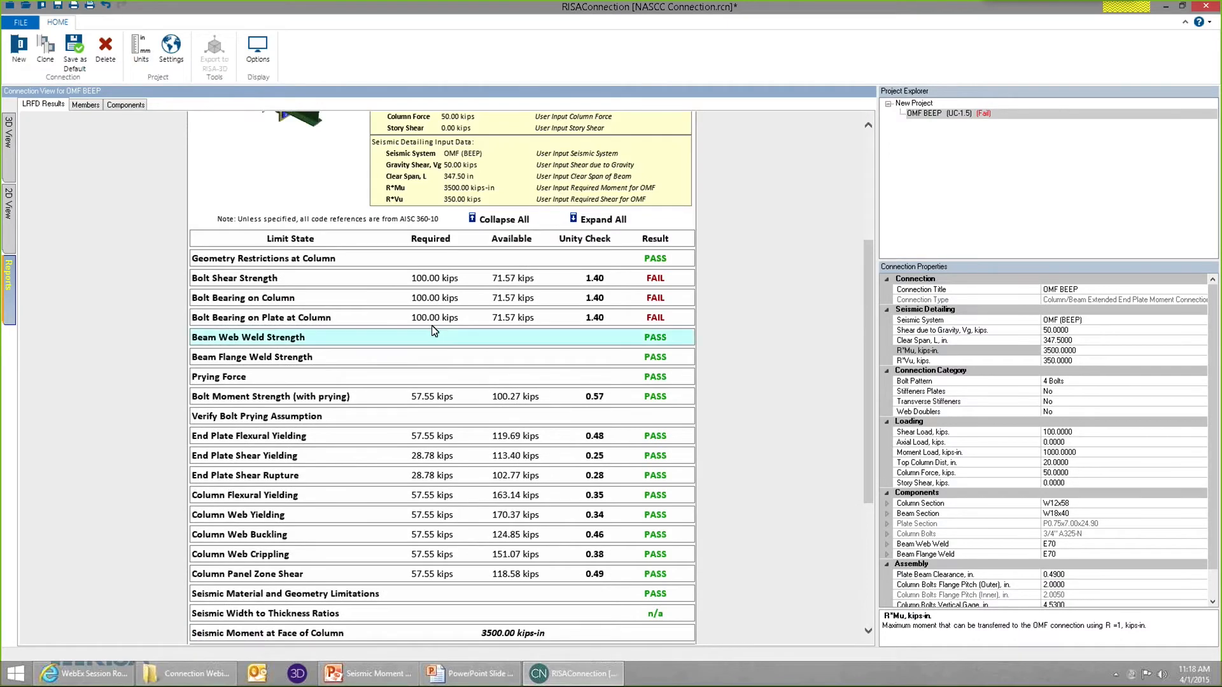
Examine the Seismic End Plate Flexural Yielding check in the report and set the end plate's material to A572 Gr.50.
scroll(433, 335, down, 4)
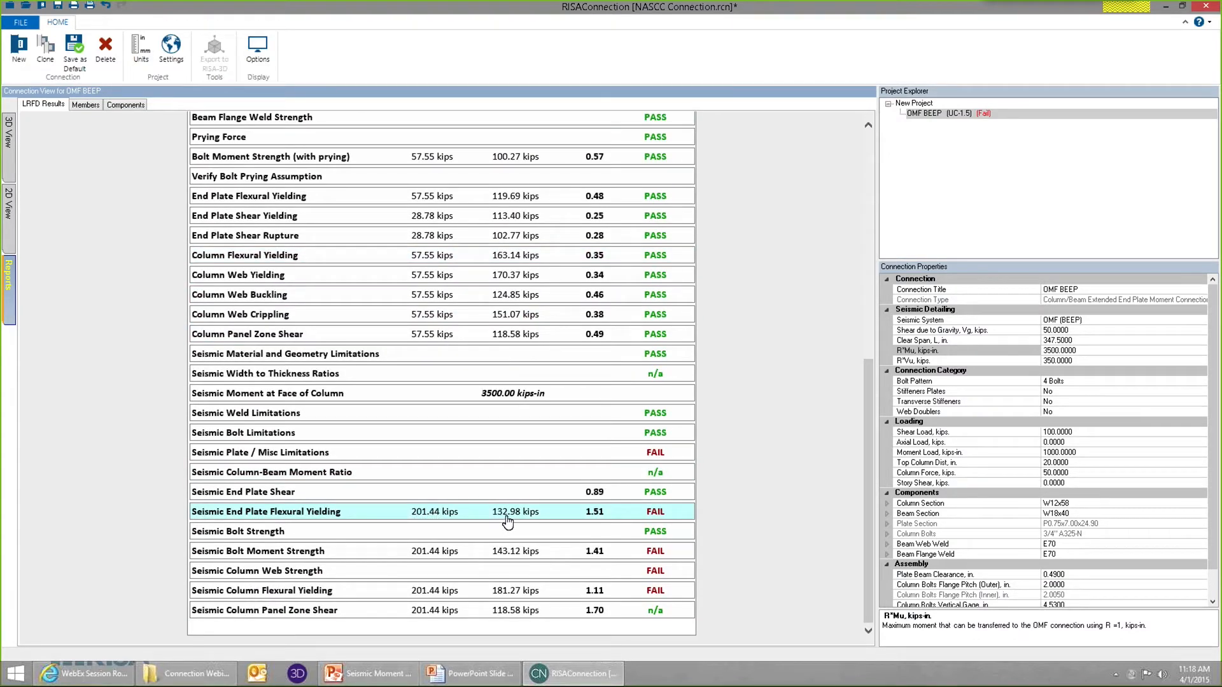
click(582, 516)
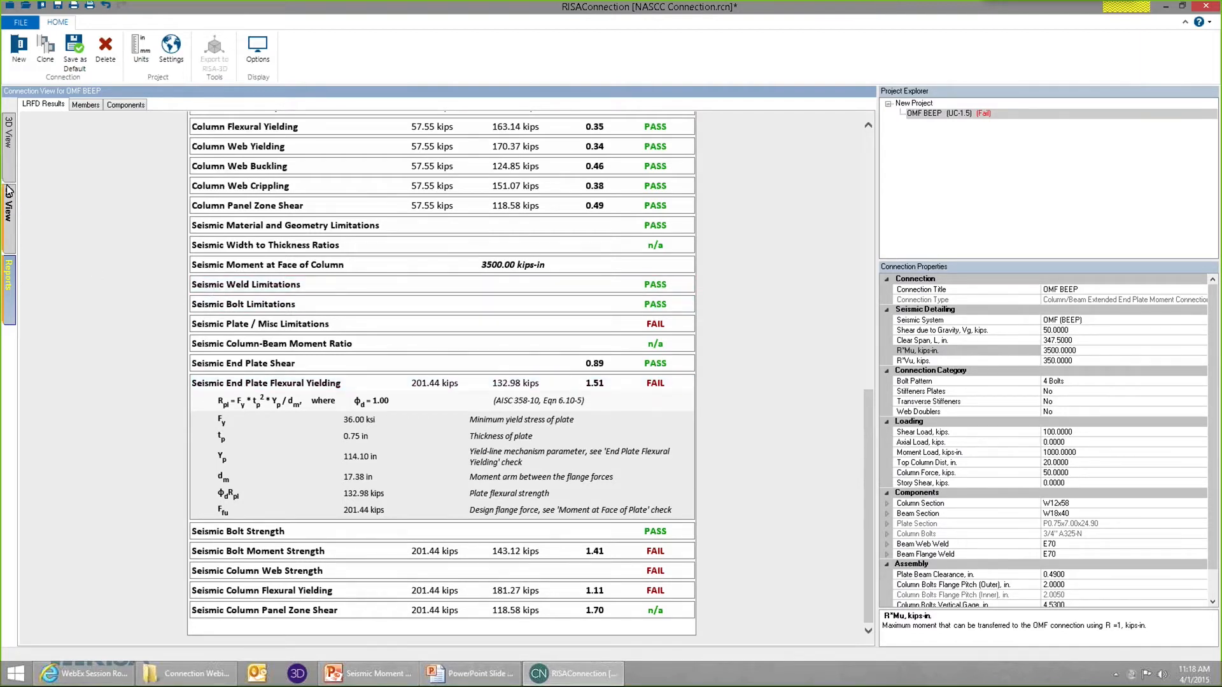
click(9, 132)
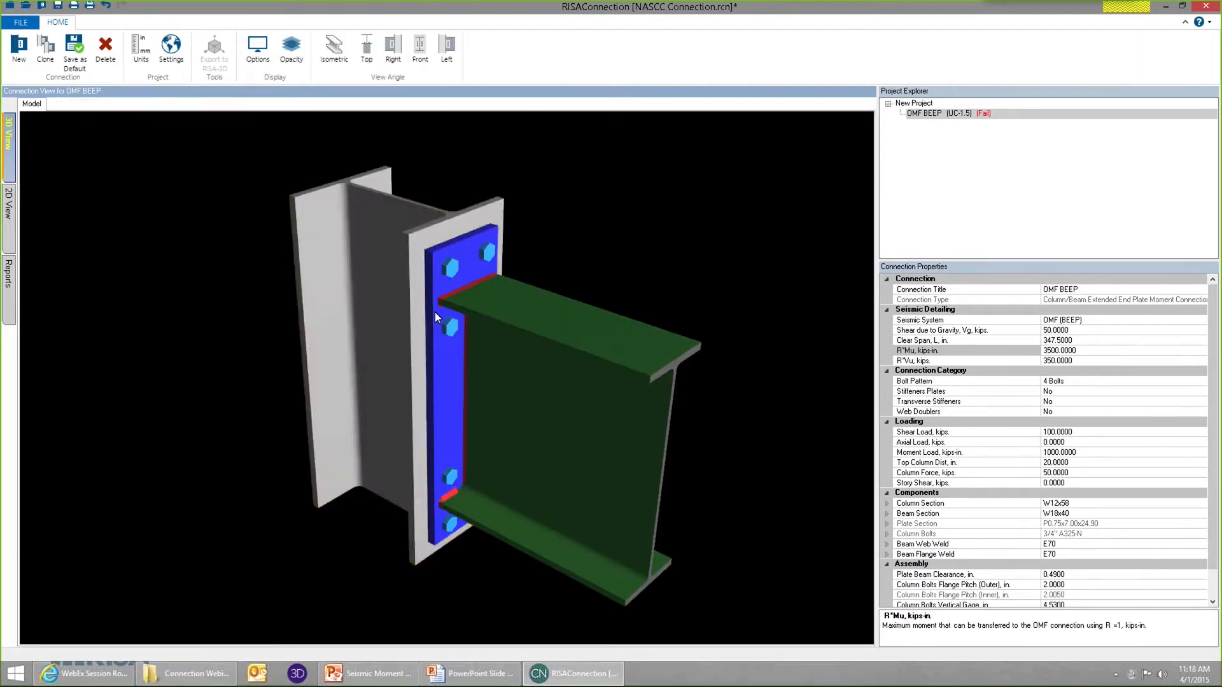
click(444, 369)
click(1113, 533)
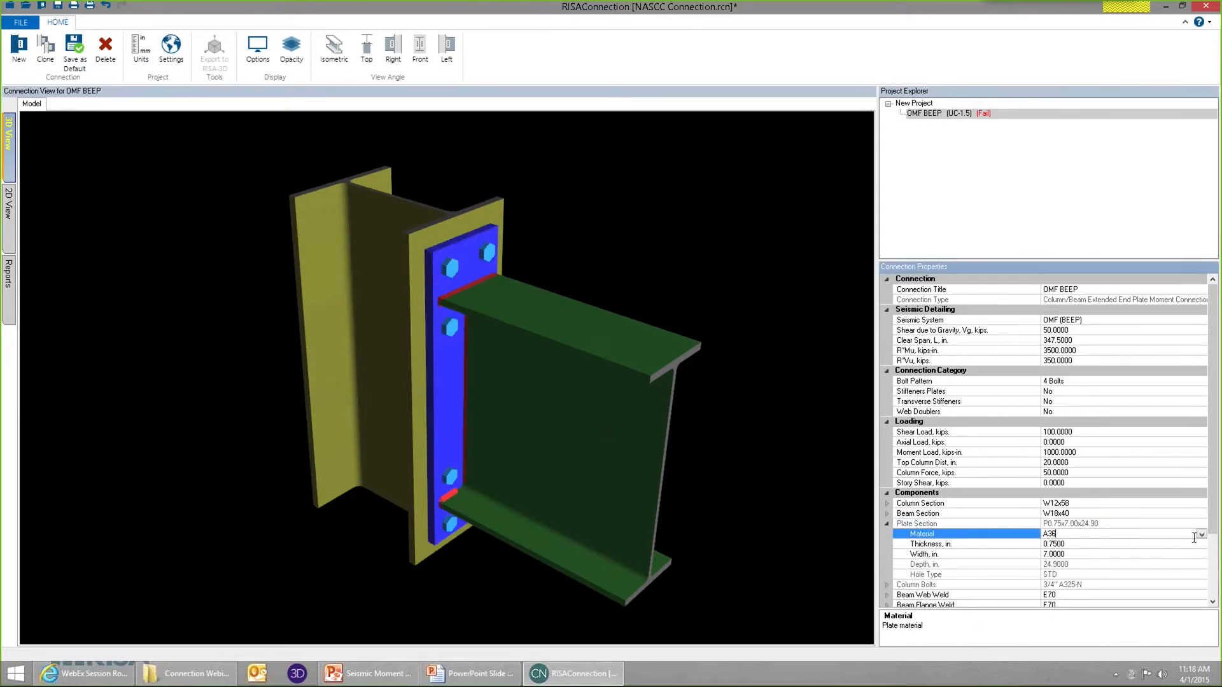
click(1202, 537)
click(1082, 564)
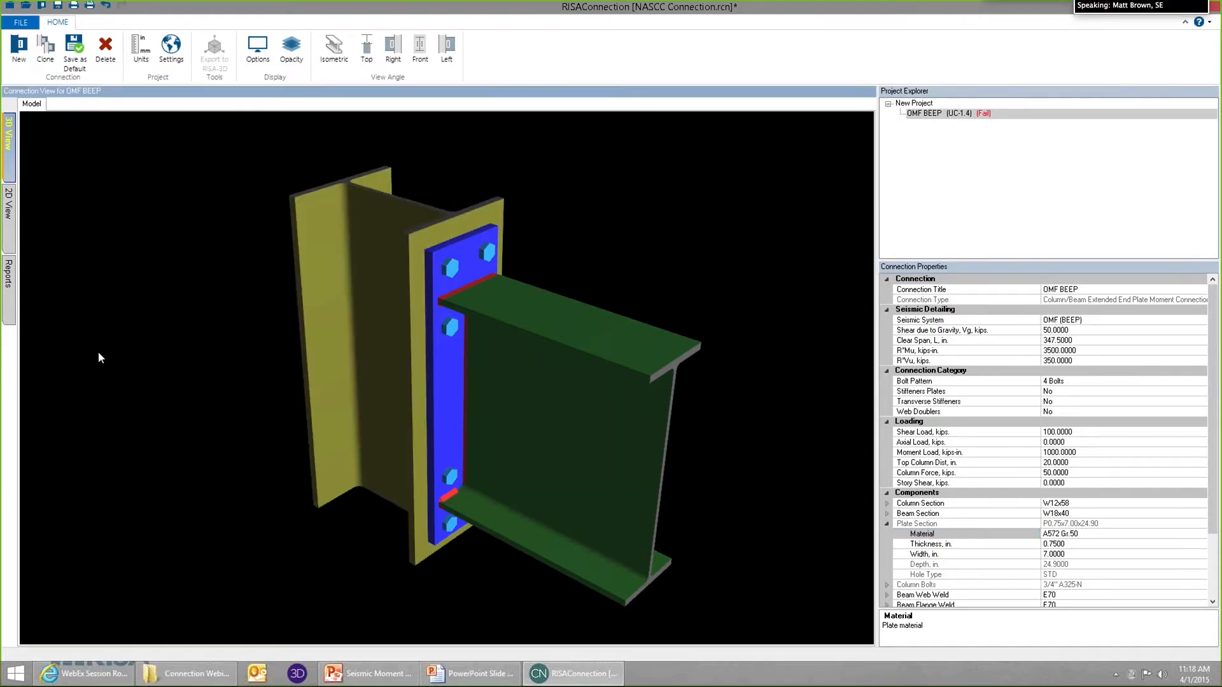
Reopen the results report and expand the Seismic End Plate Flexural Yielding check to review it with the new plate material.
click(11, 303)
drag(868, 303, 864, 561)
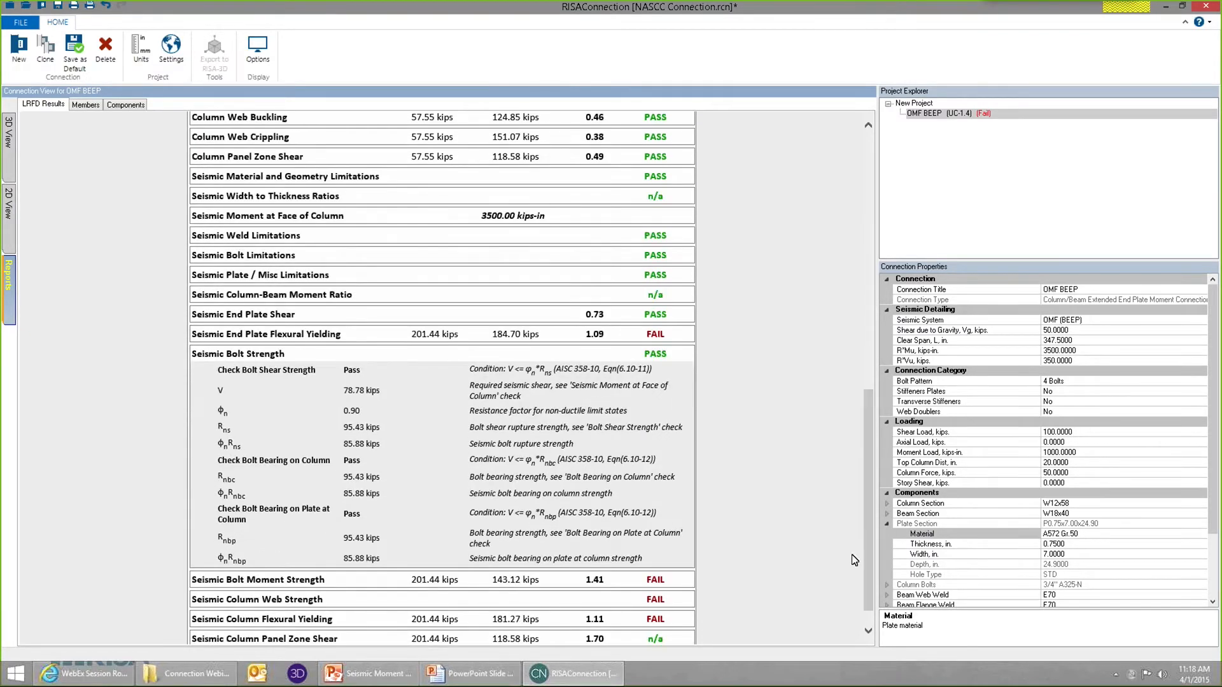
click(598, 335)
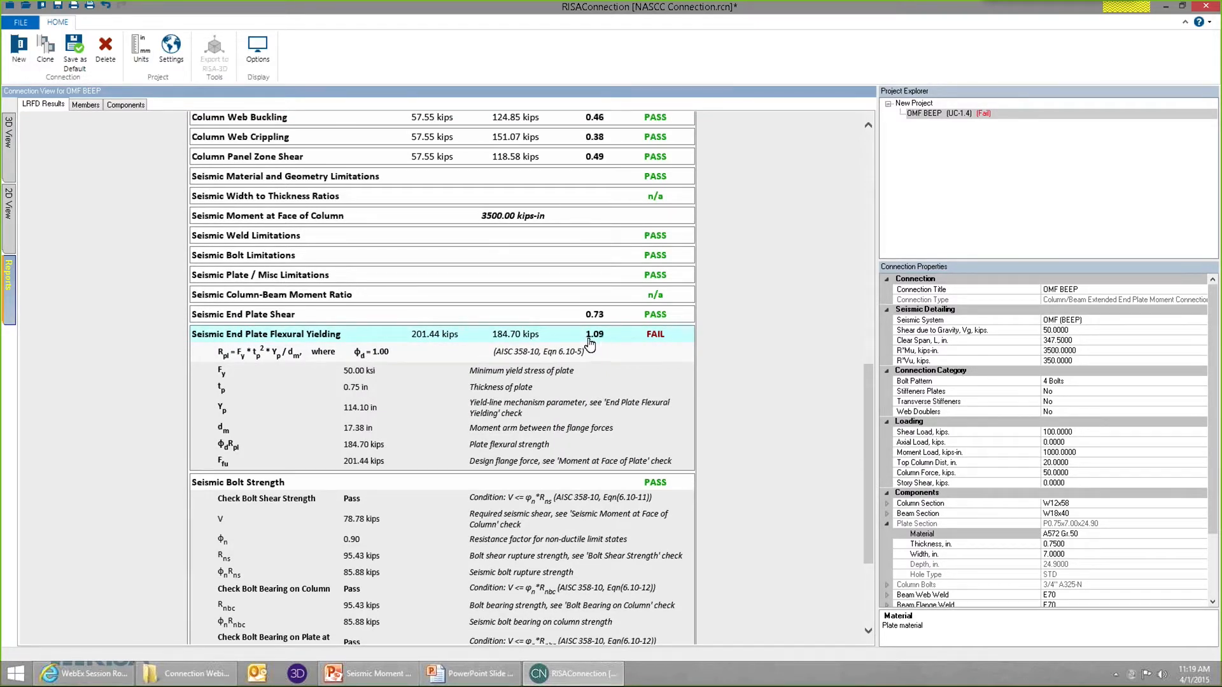
Set the end plate's thickness to 0.875 in.
click(1055, 544)
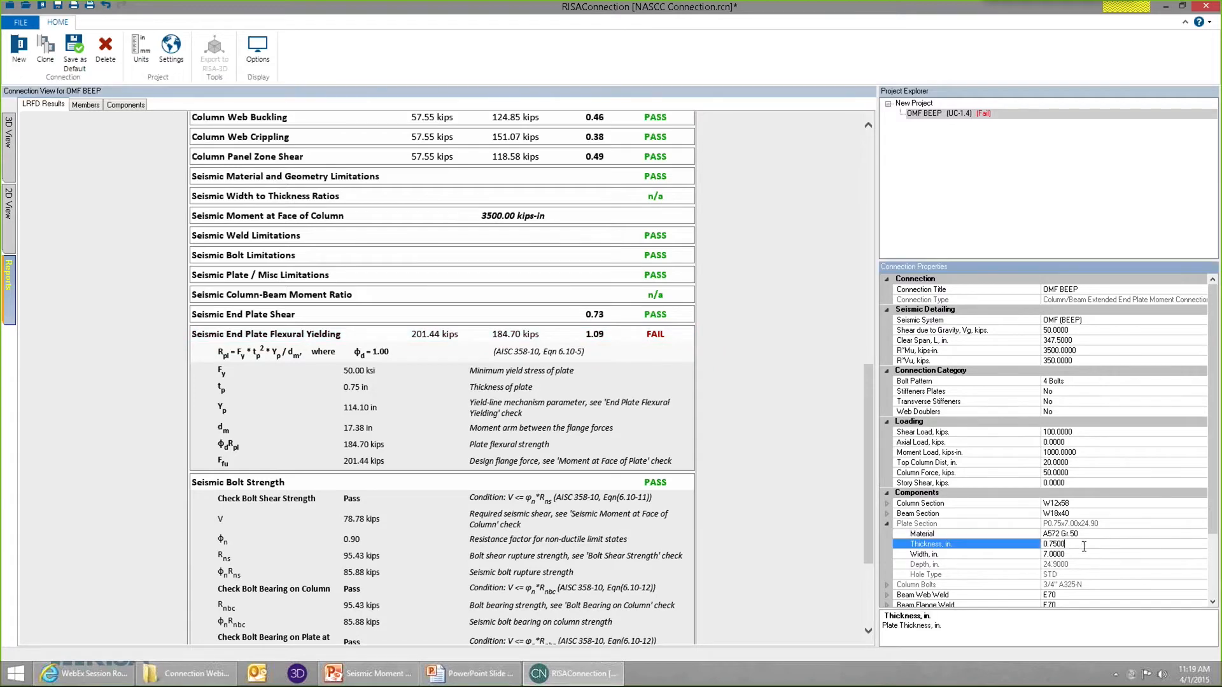
text(.875)
key(Return)
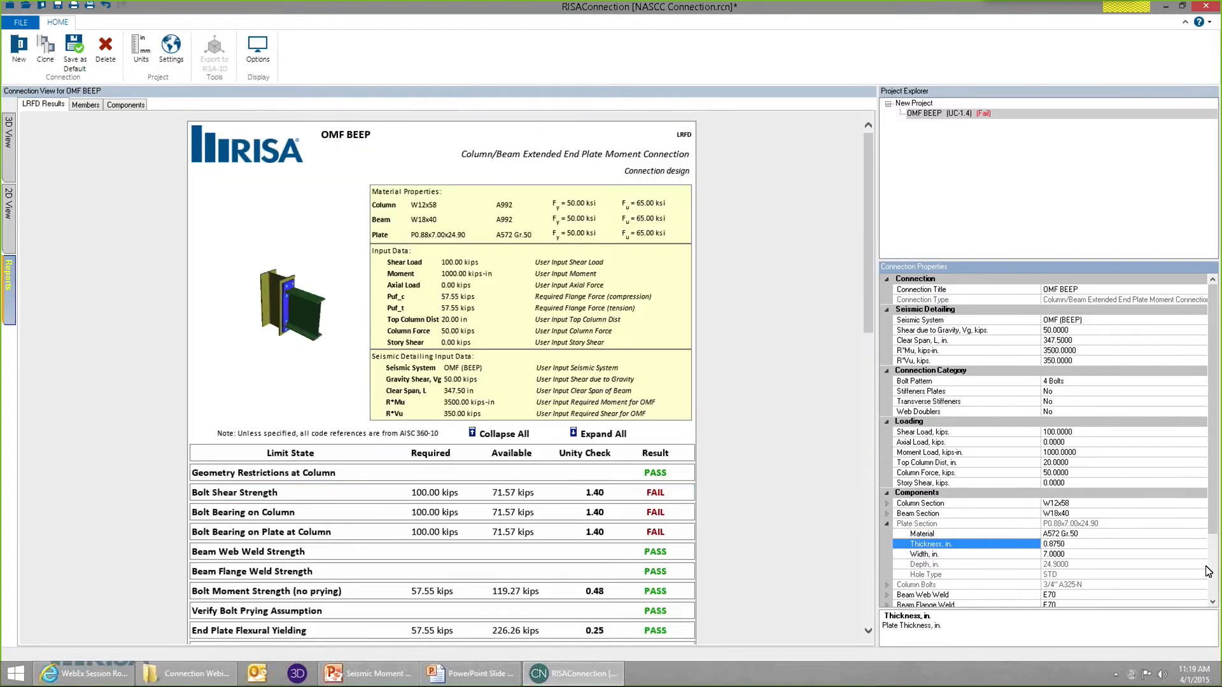
Review the Seismic End Plate Flexural Yielding check for the thicker plate in the report and collapse its details.
click(9, 166)
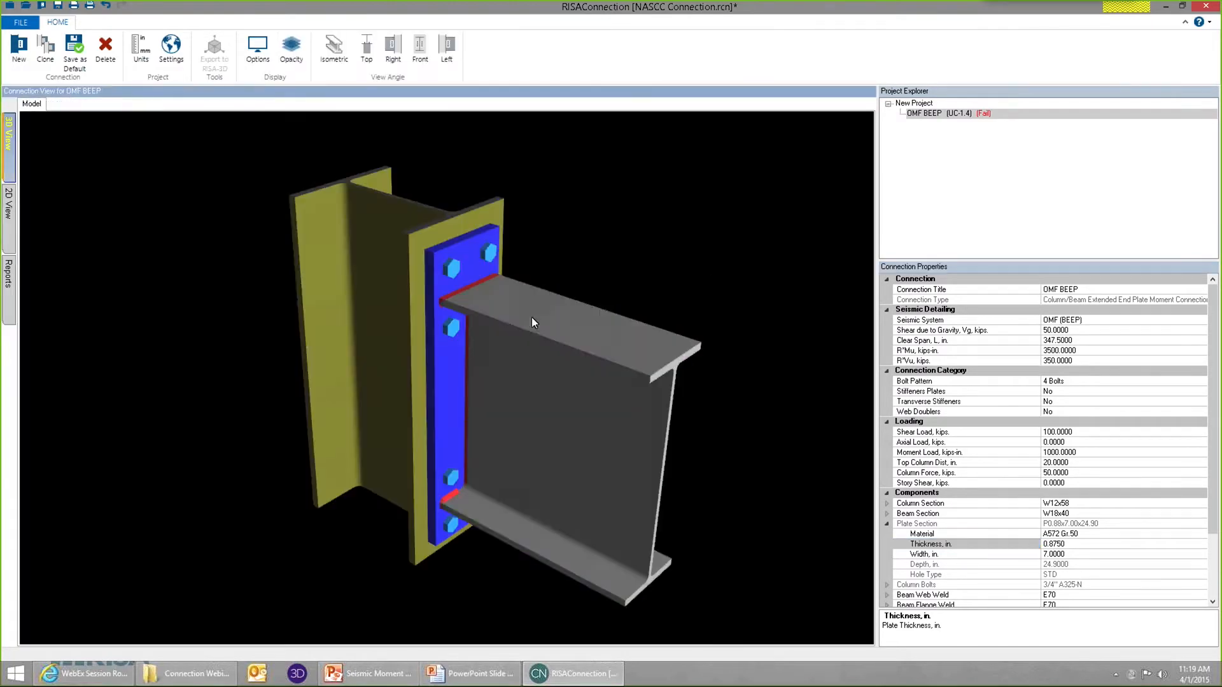
click(9, 310)
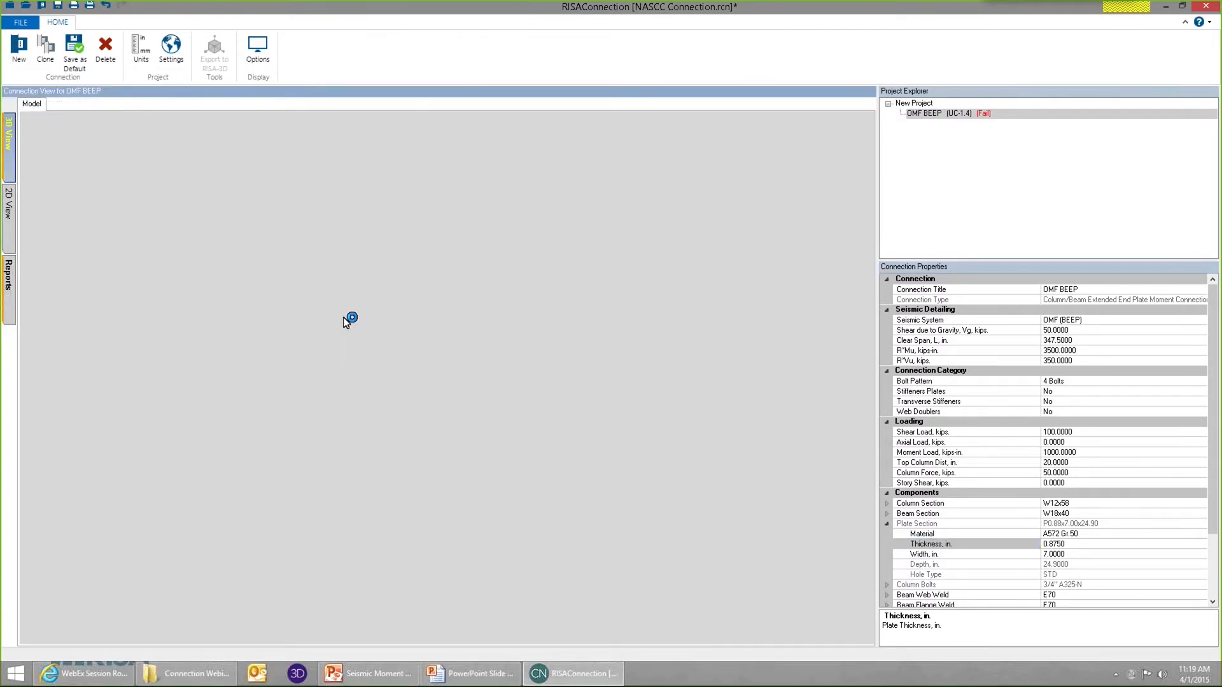
drag(869, 311, 869, 540)
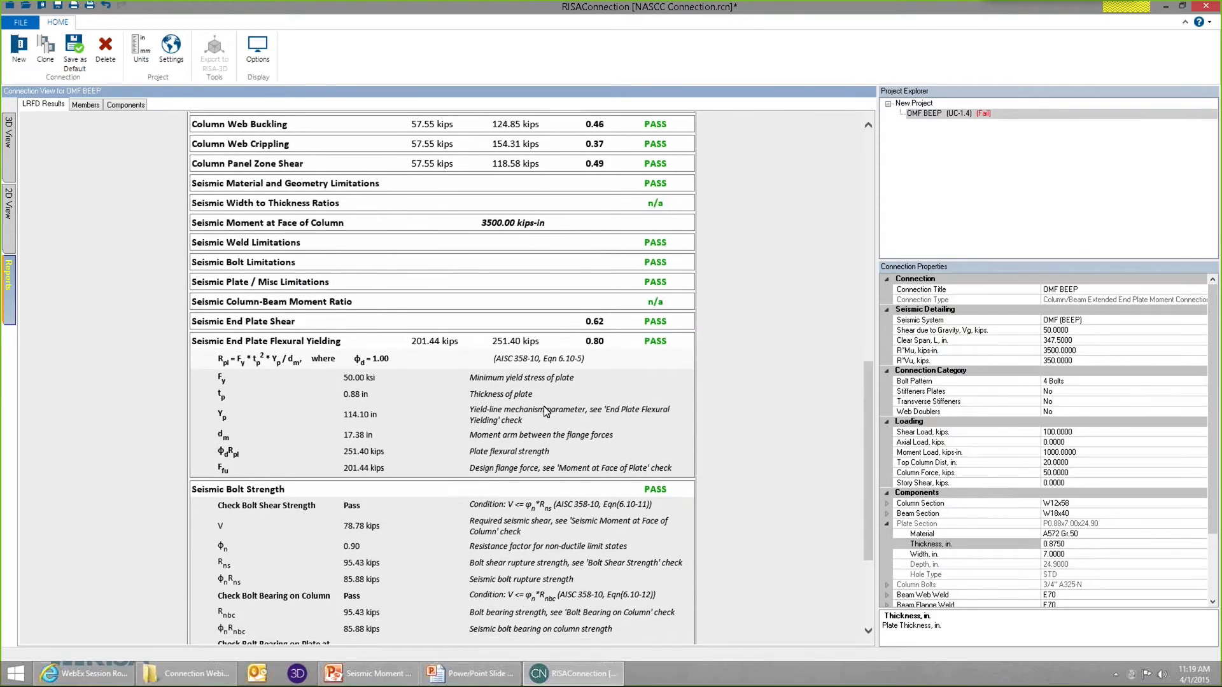
click(640, 348)
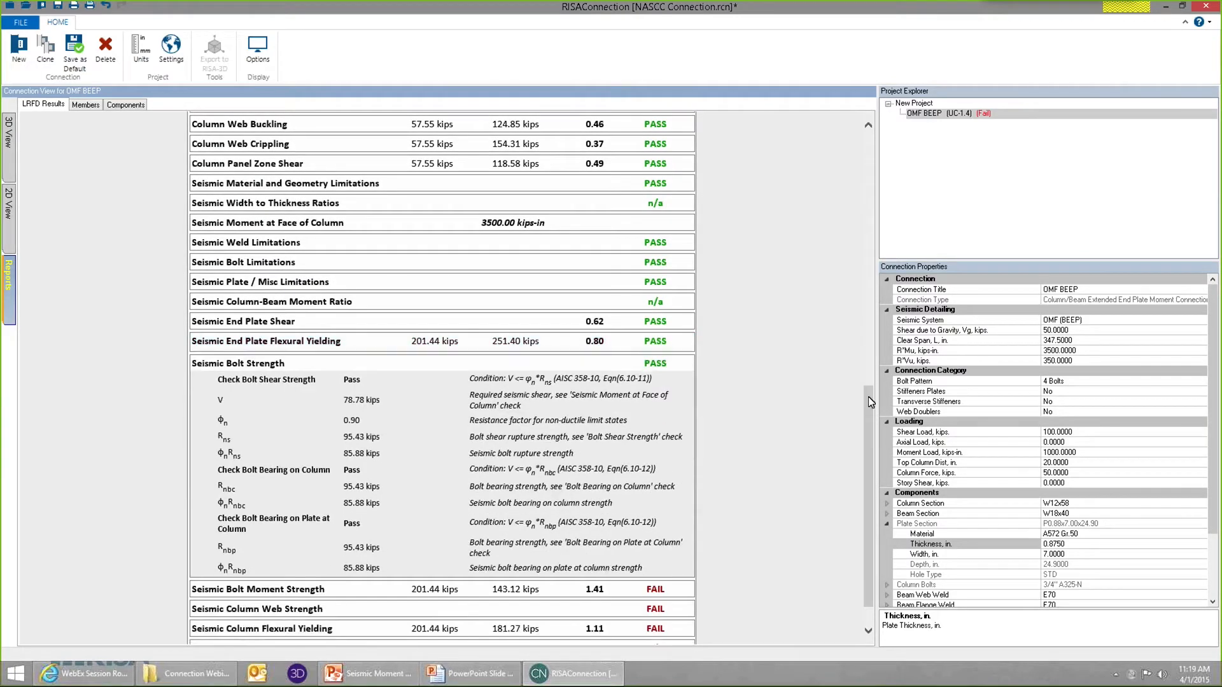
Check the bolt limit states in the report and set the column bolts' diameter to 7/8".
scroll(786, 412, up, 8)
click(8, 134)
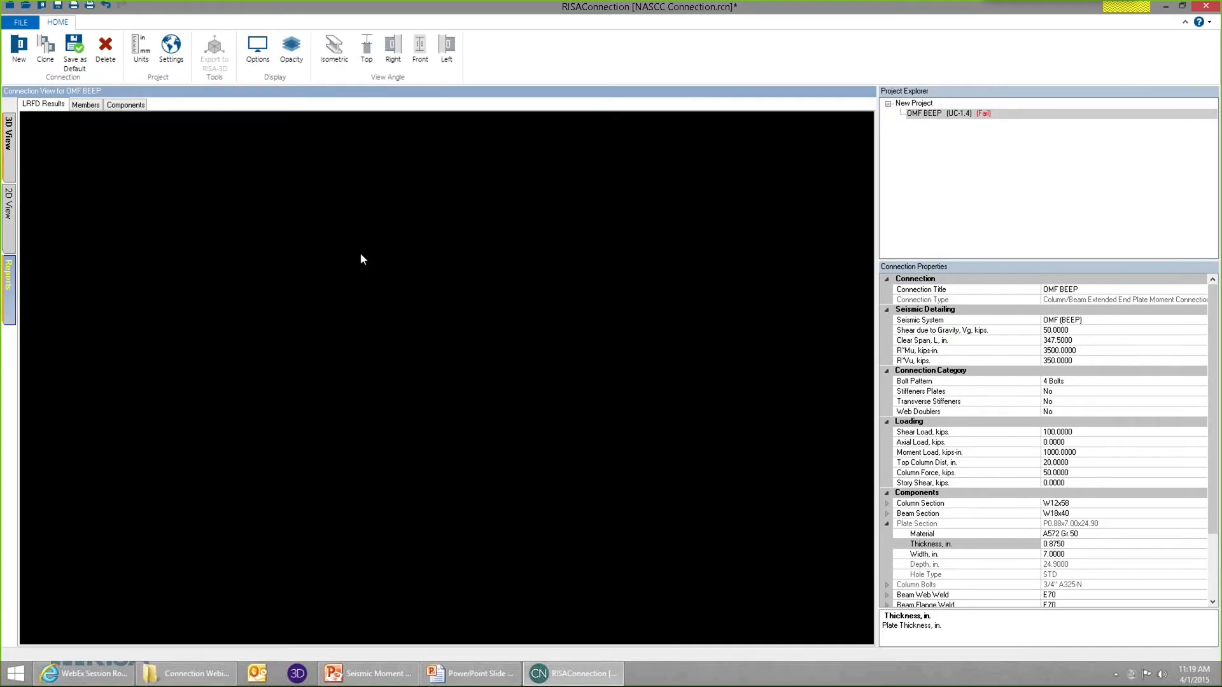
click(450, 272)
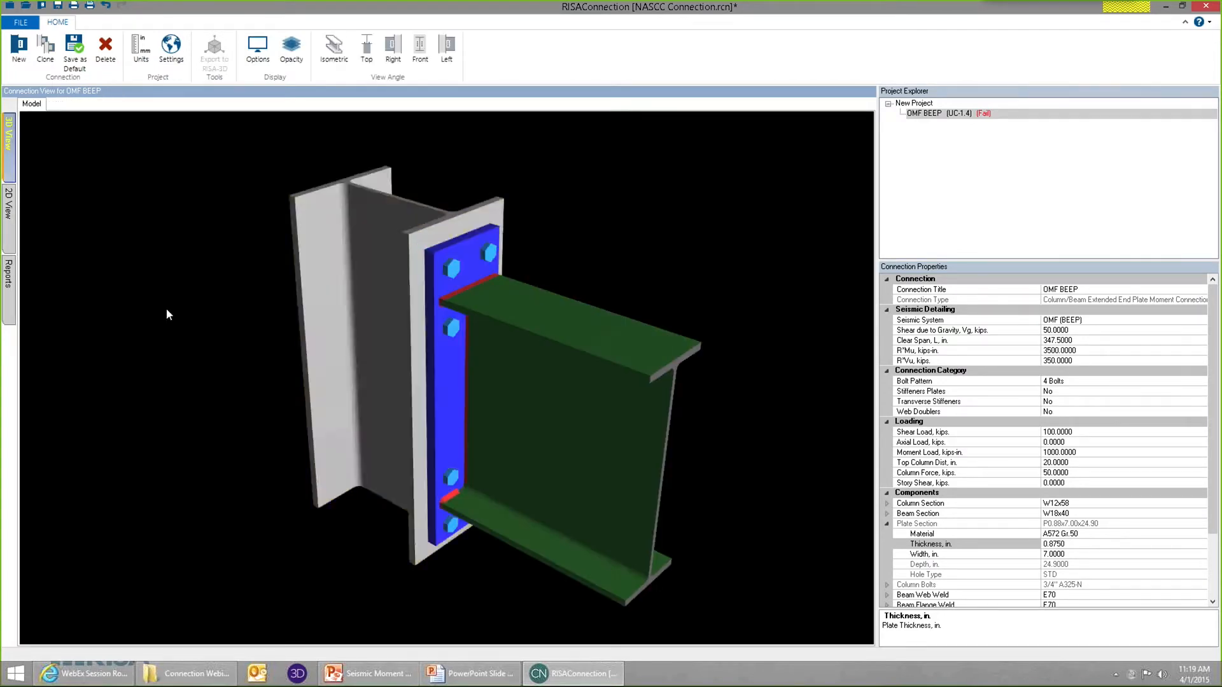
click(9, 283)
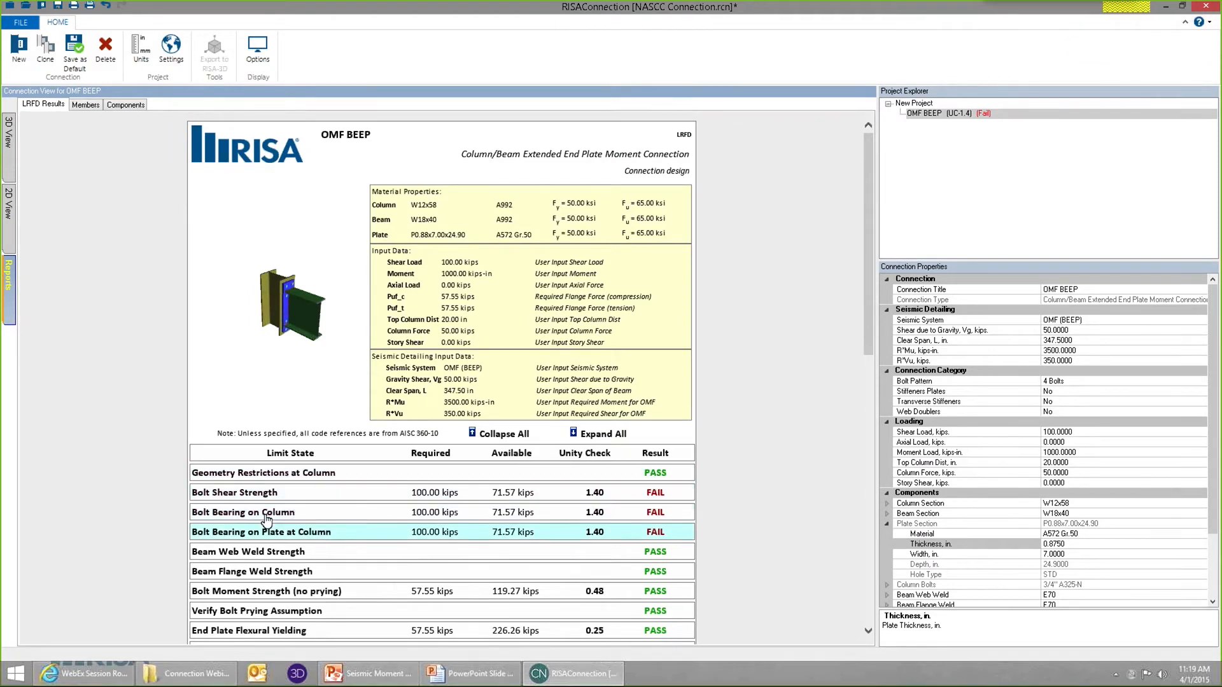
click(9, 134)
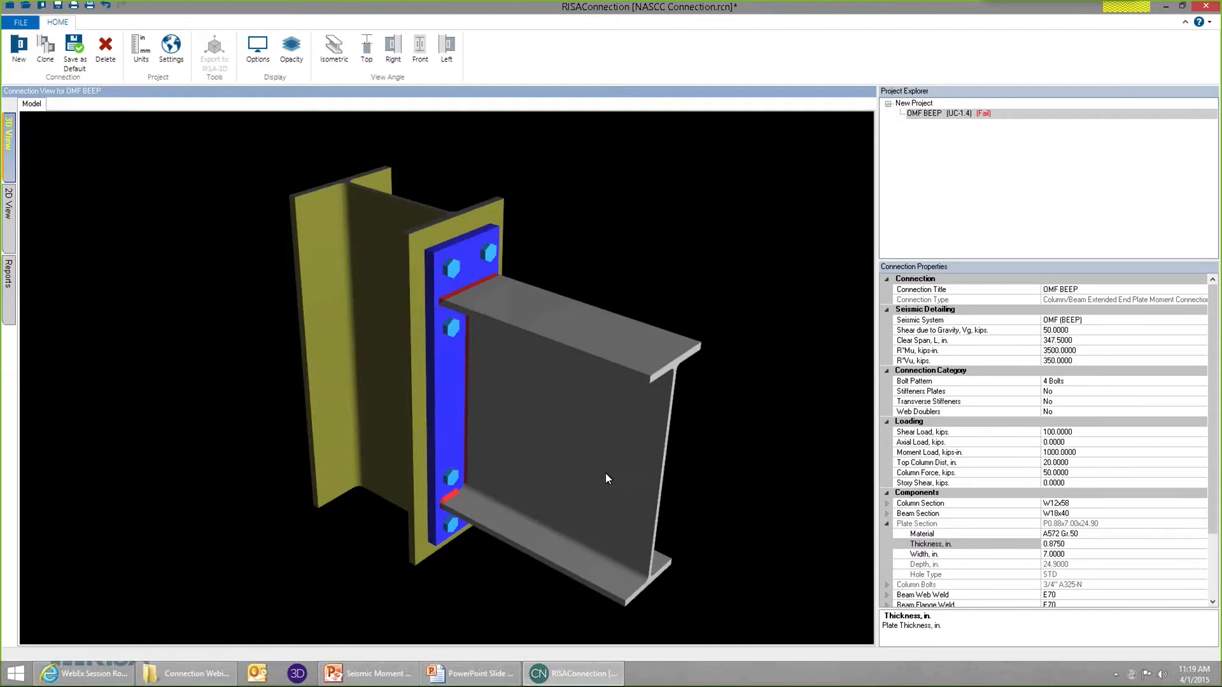
click(453, 270)
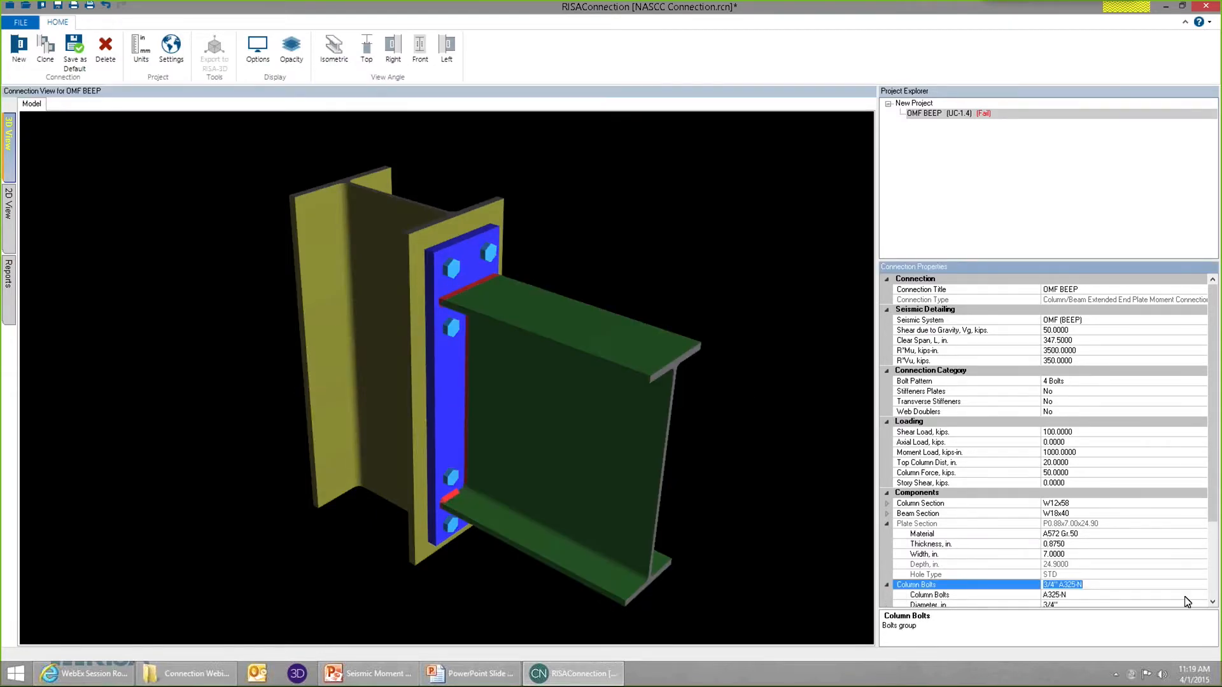
scroll(1145, 541, down, 2)
click(1137, 546)
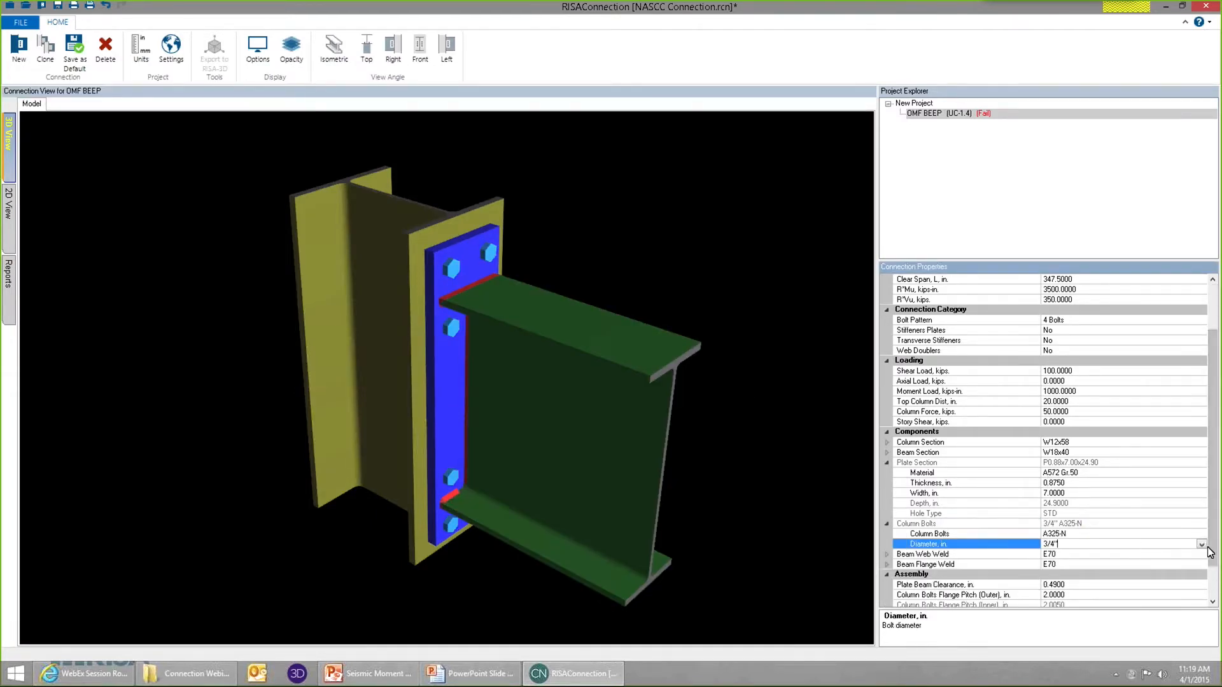
click(1197, 546)
click(1070, 584)
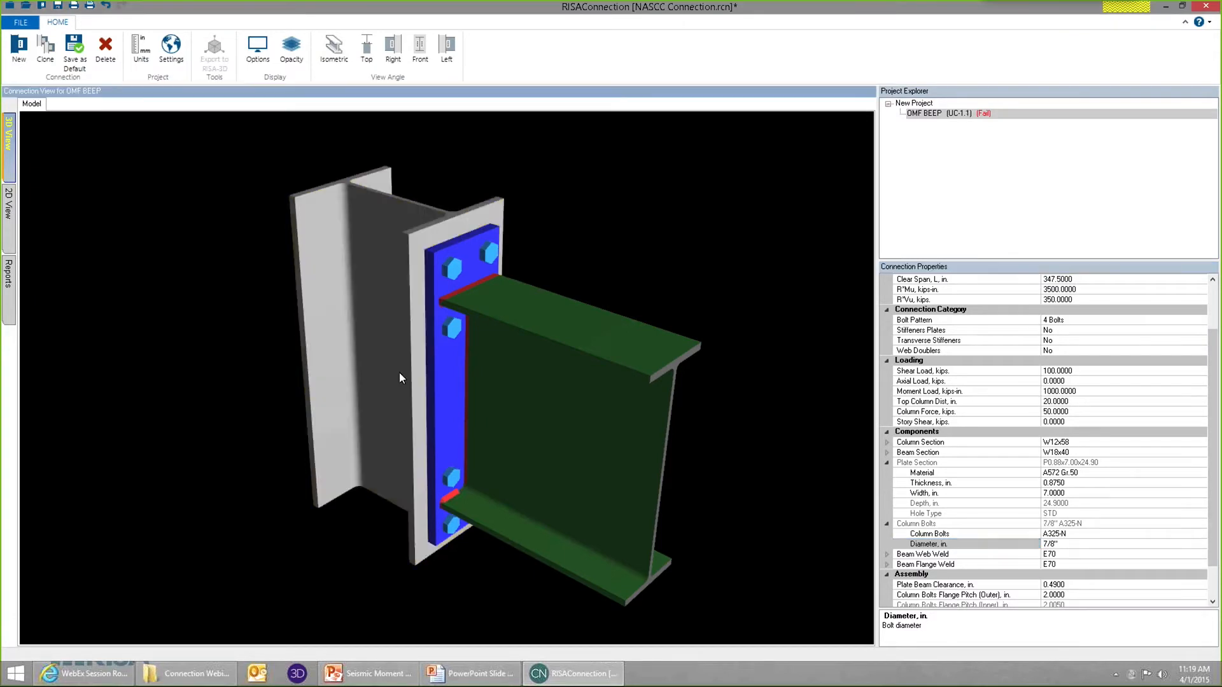
Review the bolt shear and bearing results in the report and change the column bolts' material to A490-N.
click(9, 274)
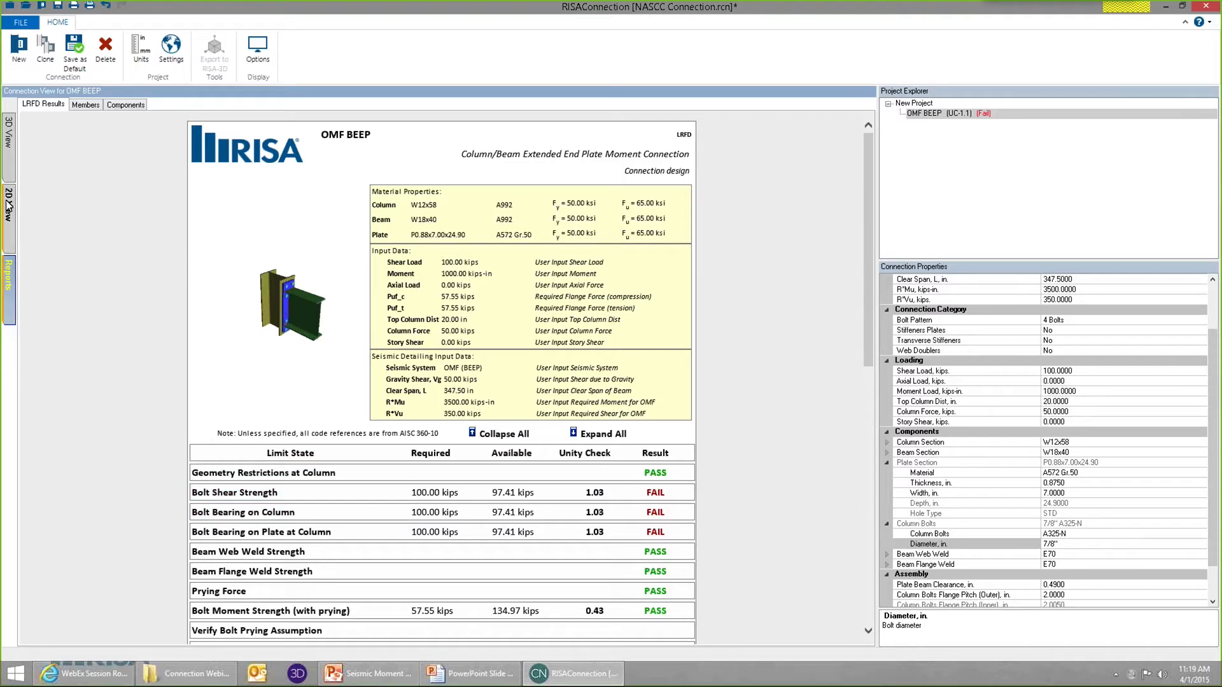
click(11, 161)
click(452, 327)
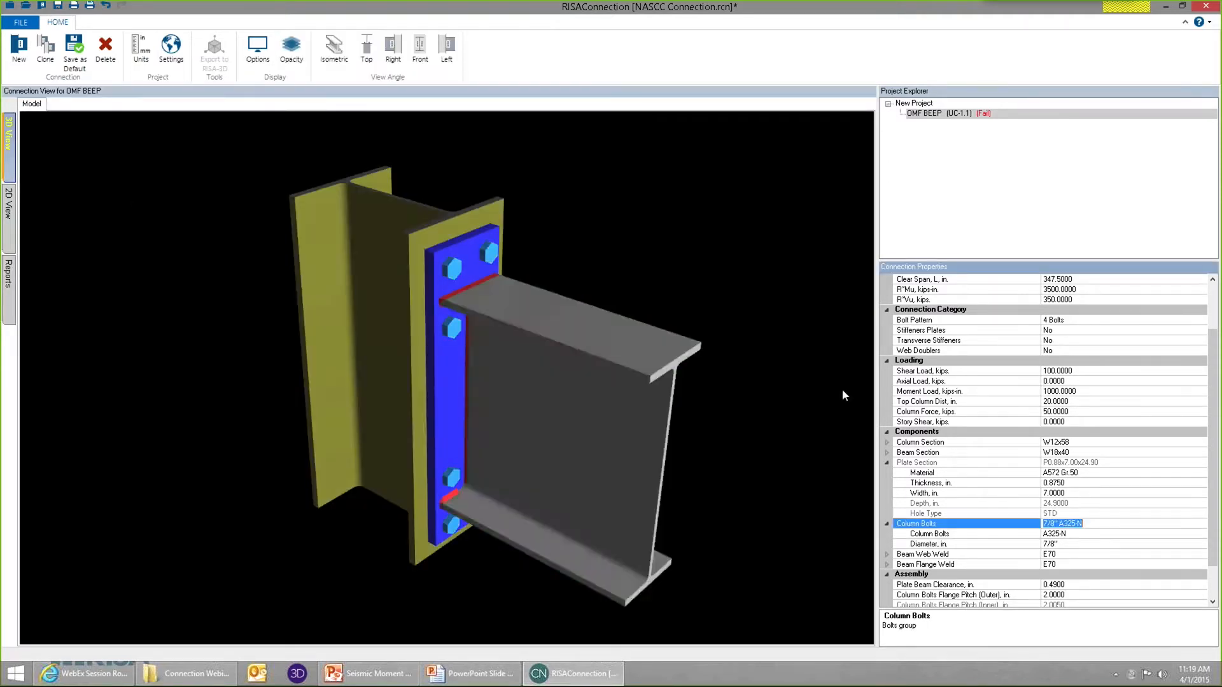
click(1086, 535)
click(1201, 535)
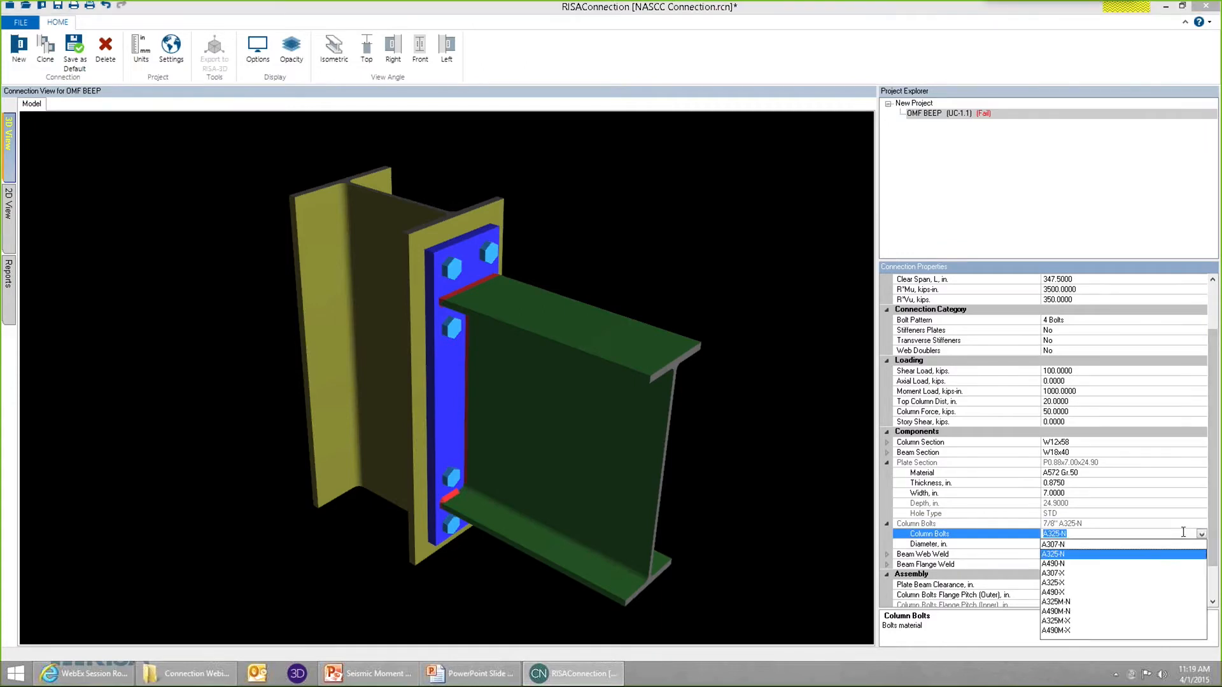
click(1057, 564)
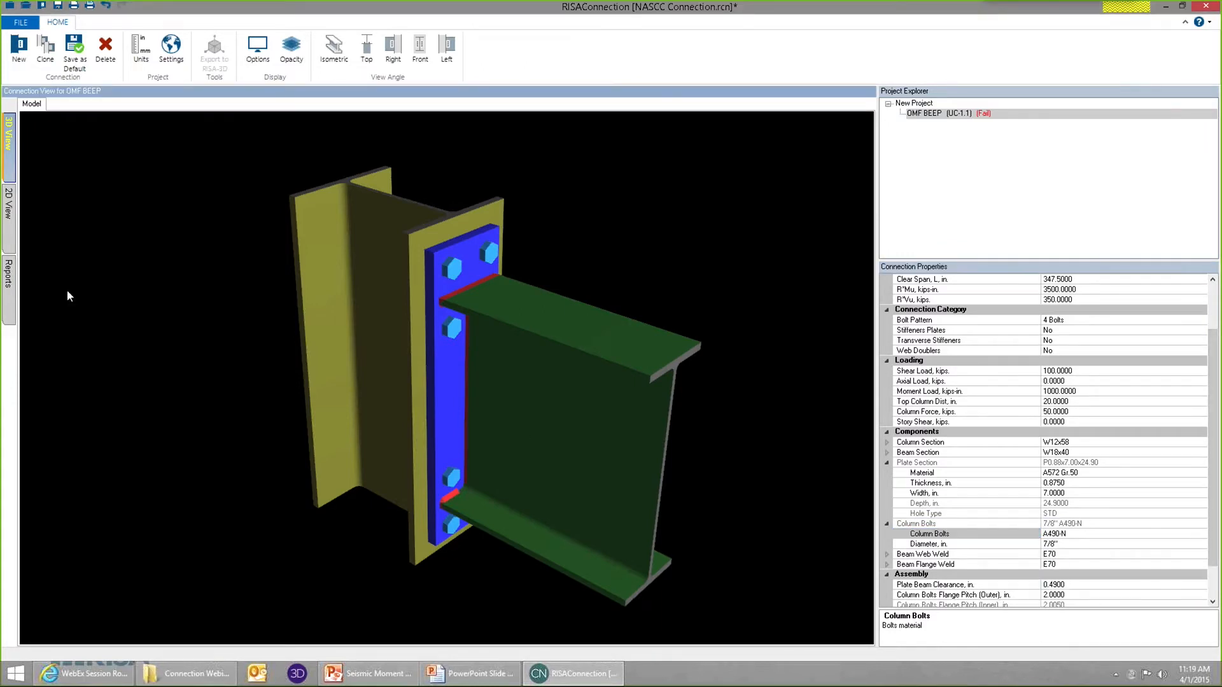
Review the seismic checks with the new bolts, collapse End Plate Flexural Yielding, and expand Seismic Plate / Misc Limitations to examine it.
click(8, 274)
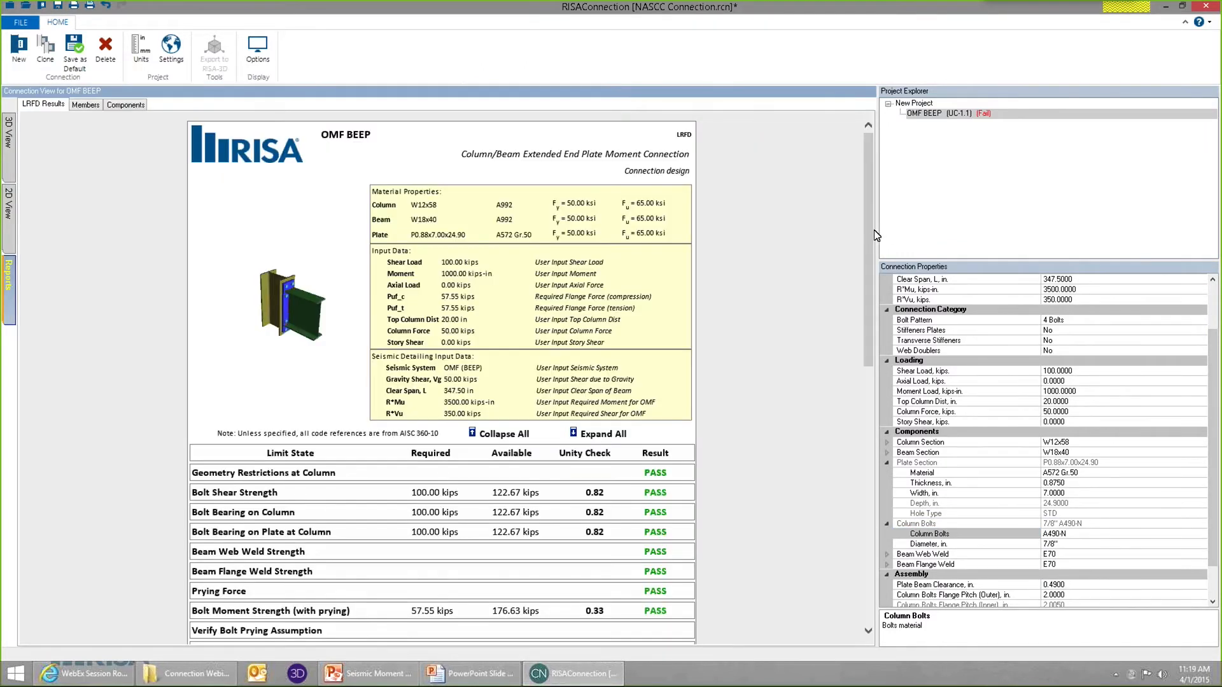
drag(868, 292, 876, 487)
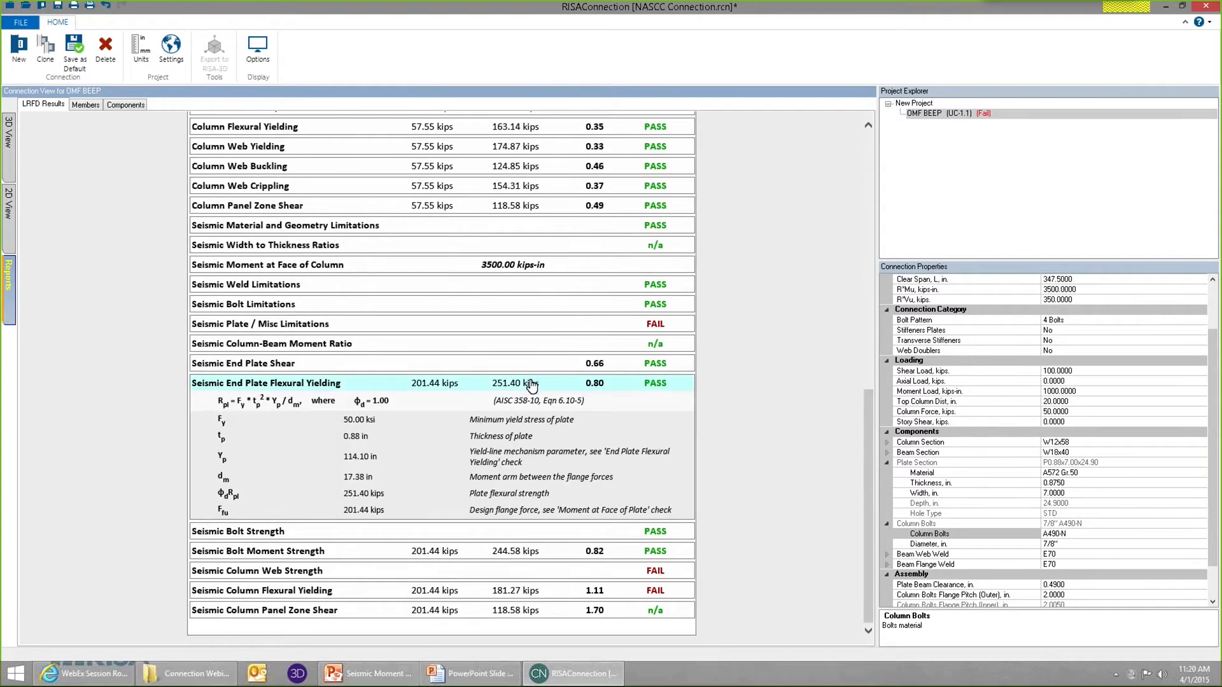
click(533, 382)
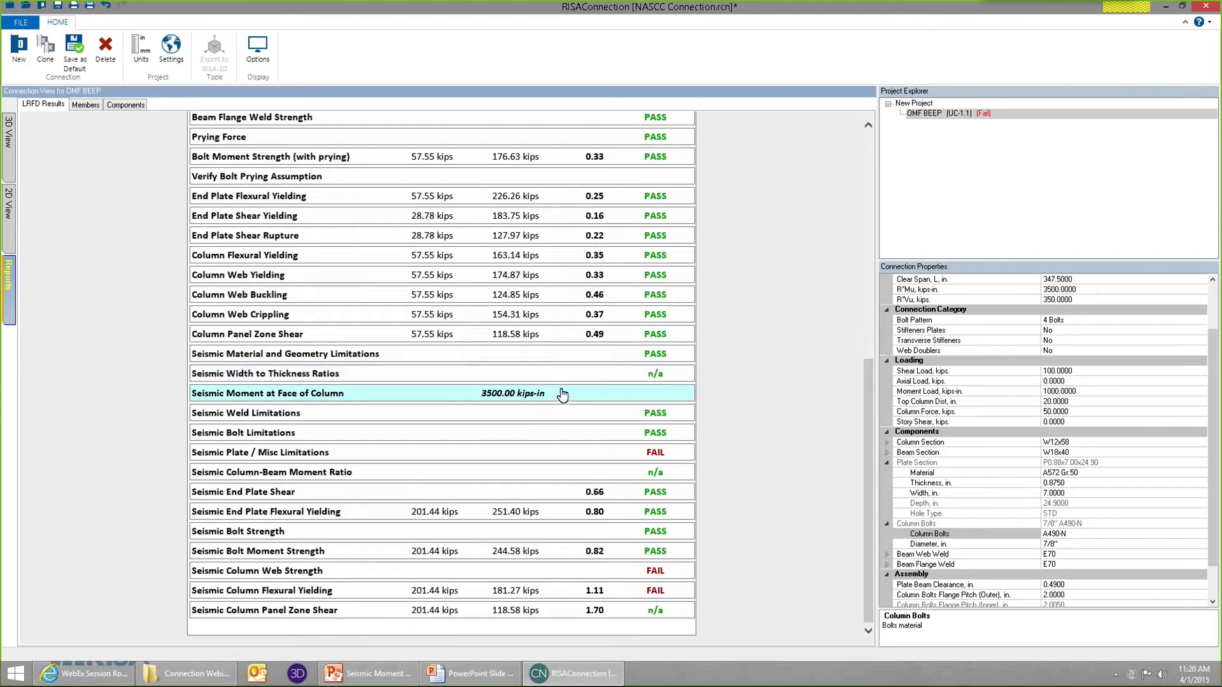
click(562, 453)
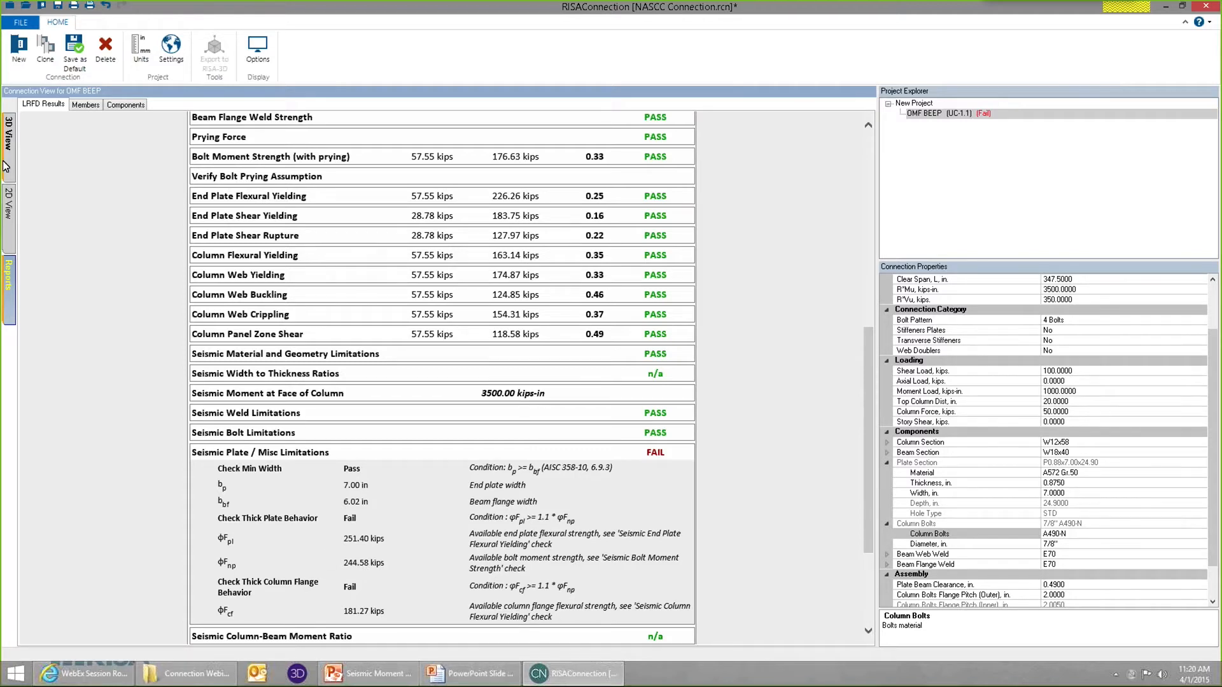
Add stiffener plates to the extended end plate connection.
click(9, 135)
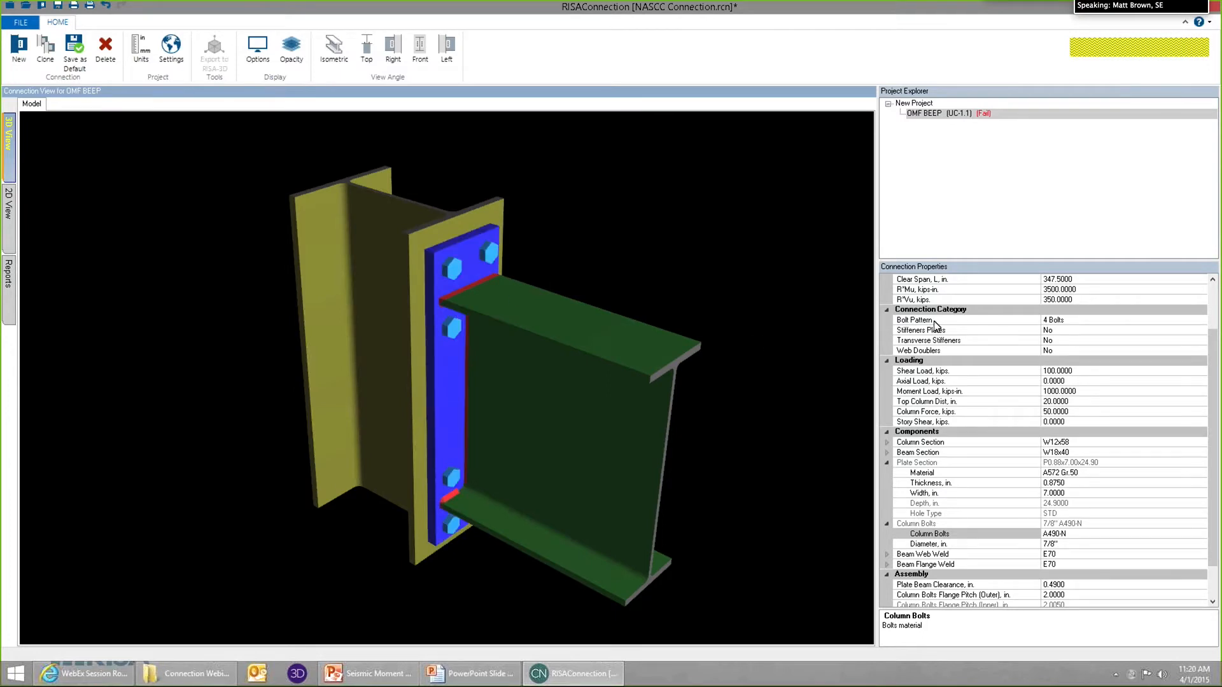
click(1189, 331)
click(1202, 331)
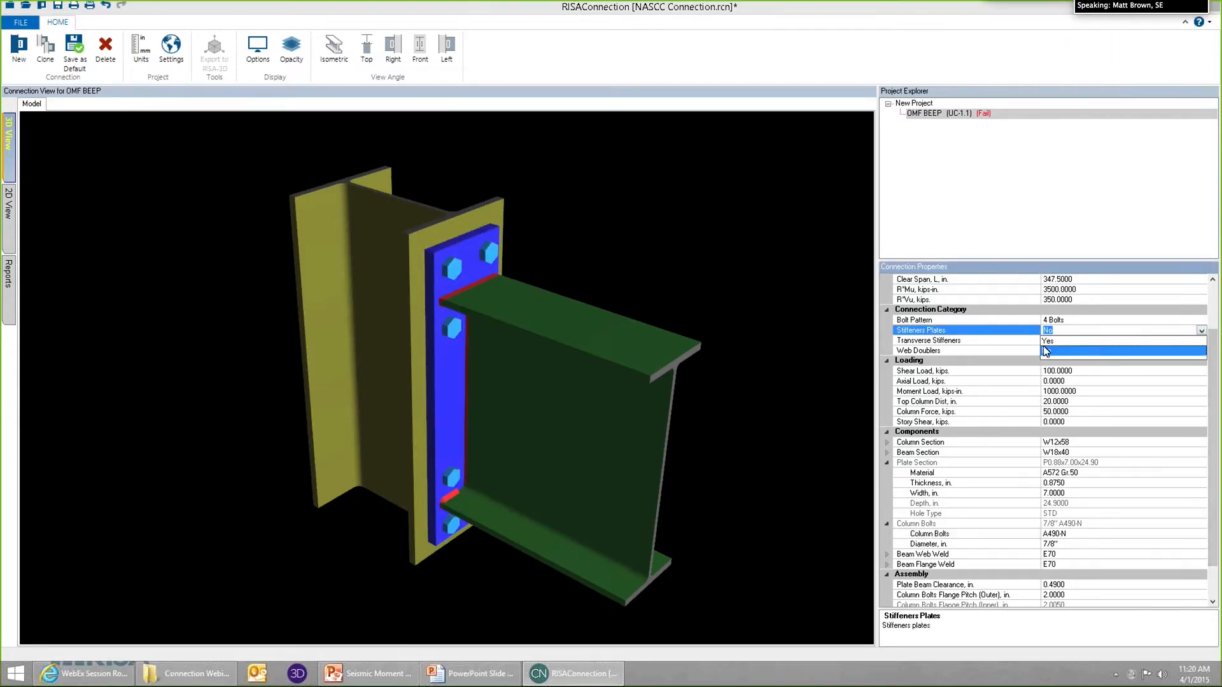
click(1054, 341)
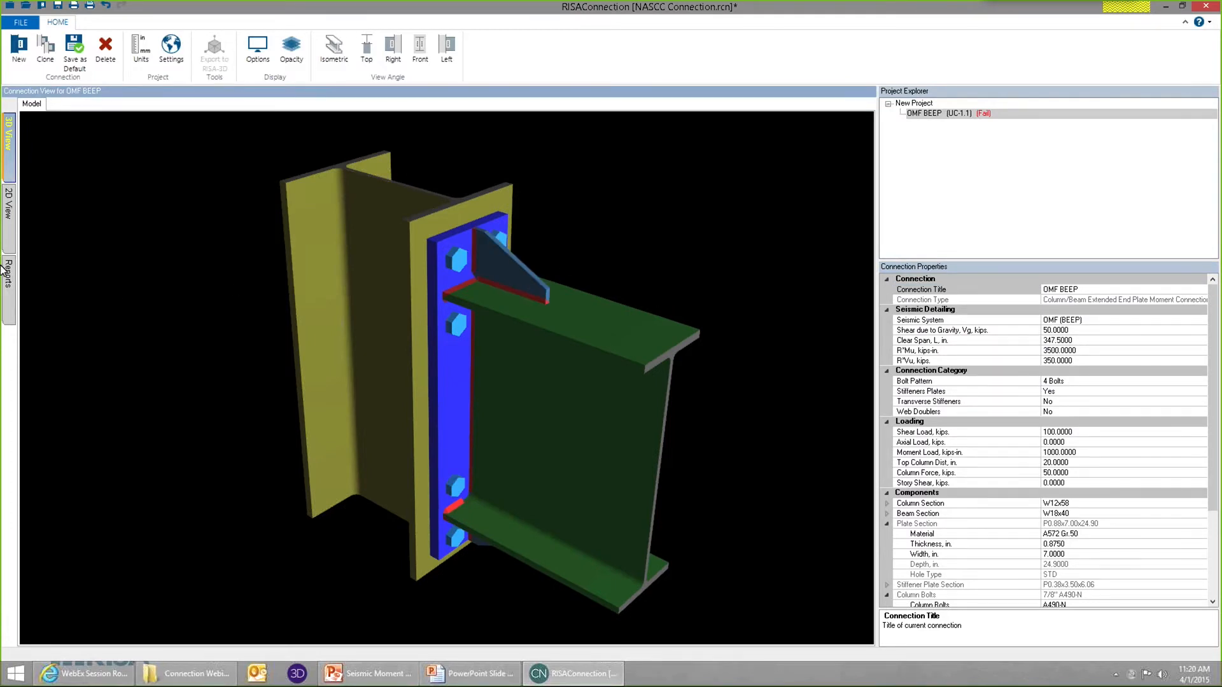
Expand the Seismic Plate / Misc Limitations check in the report and examine the thick plate and thick column flange behavior conditions.
click(8, 283)
drag(872, 258, 856, 545)
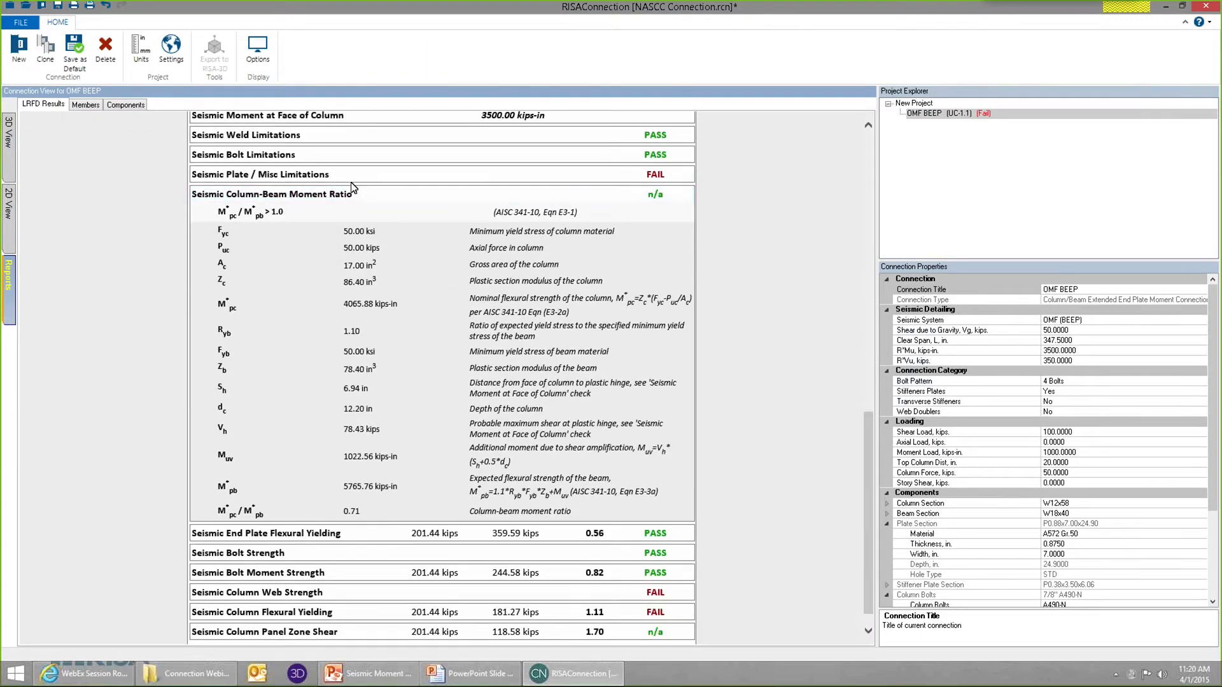
click(372, 181)
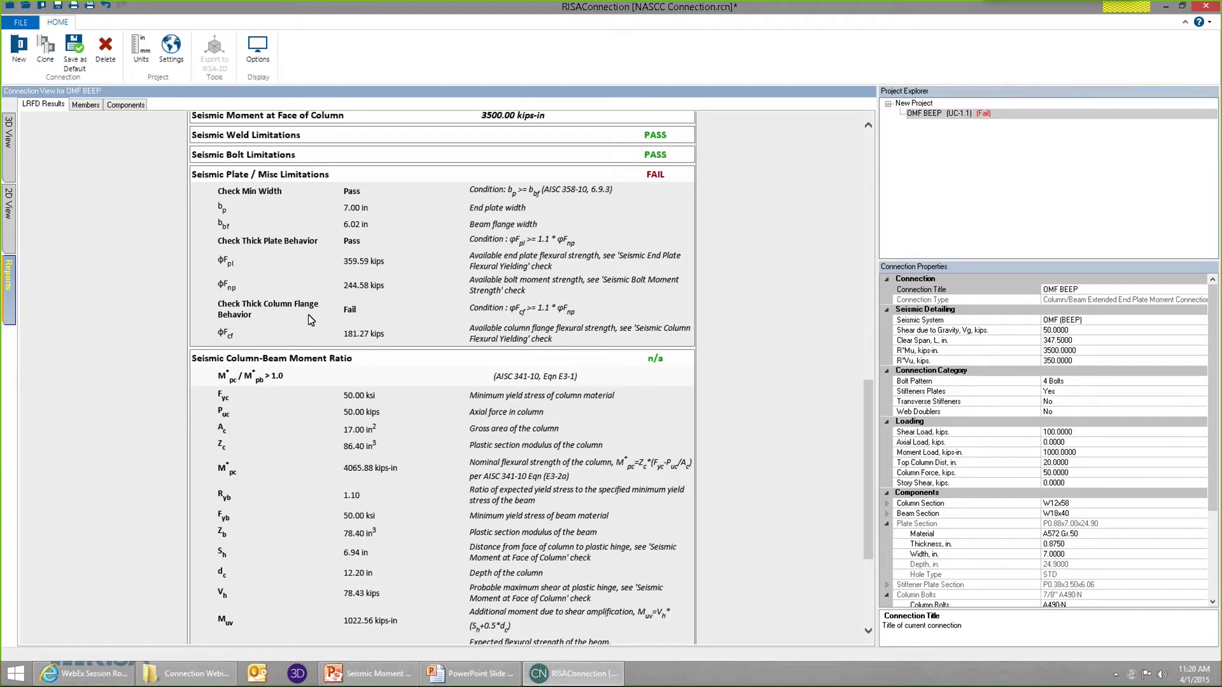
Add transverse stiffeners to the column of the connection.
click(7, 137)
click(1122, 401)
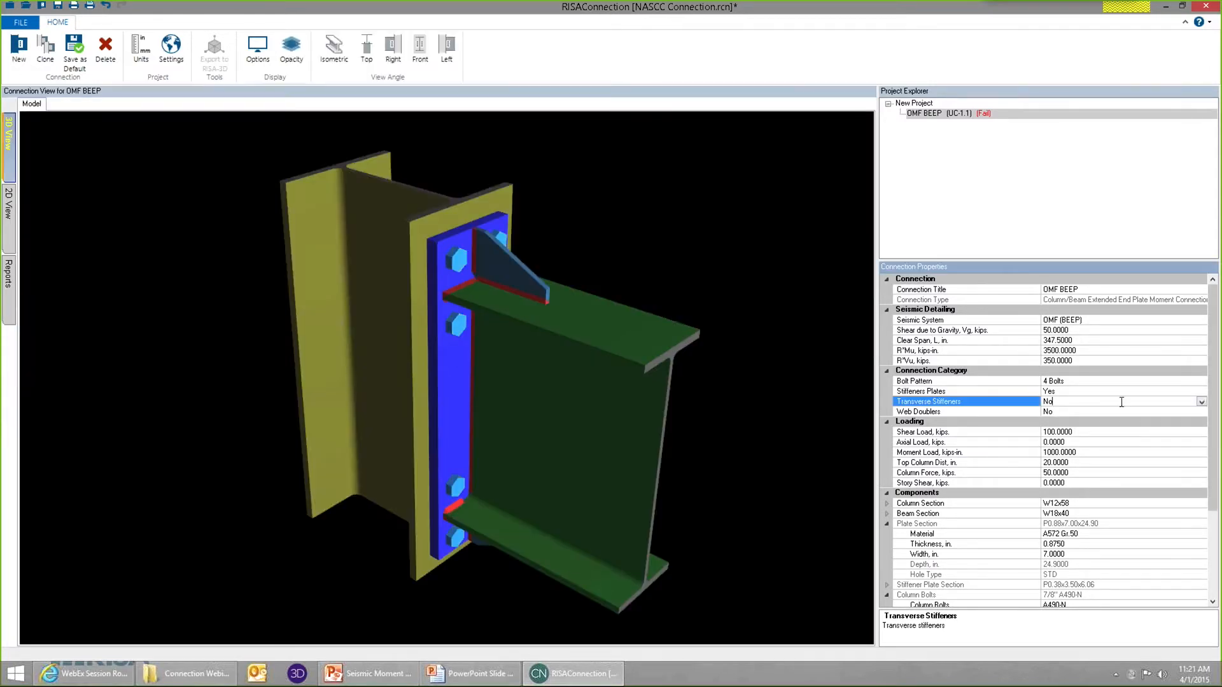
click(1201, 403)
click(1075, 413)
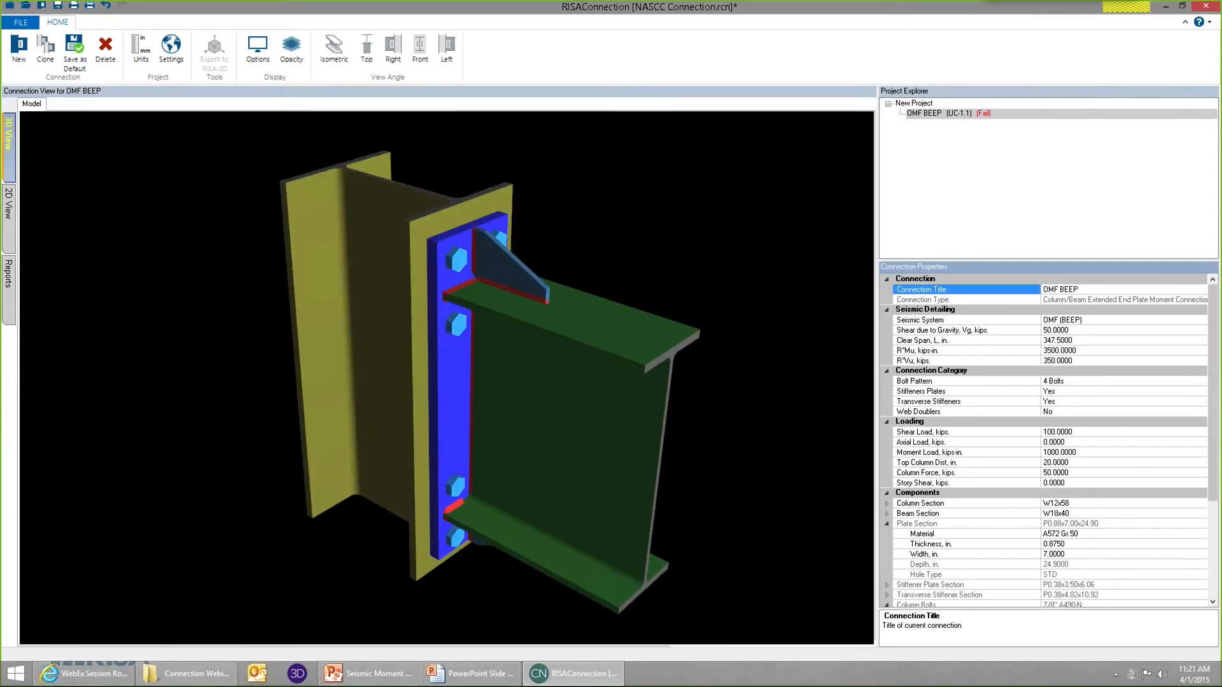
Display the connection report and collapse the expanded Seismic Material and Geometry Limitations and Seismic Width to Thickness Ratios checks.
drag(330, 269, 456, 284)
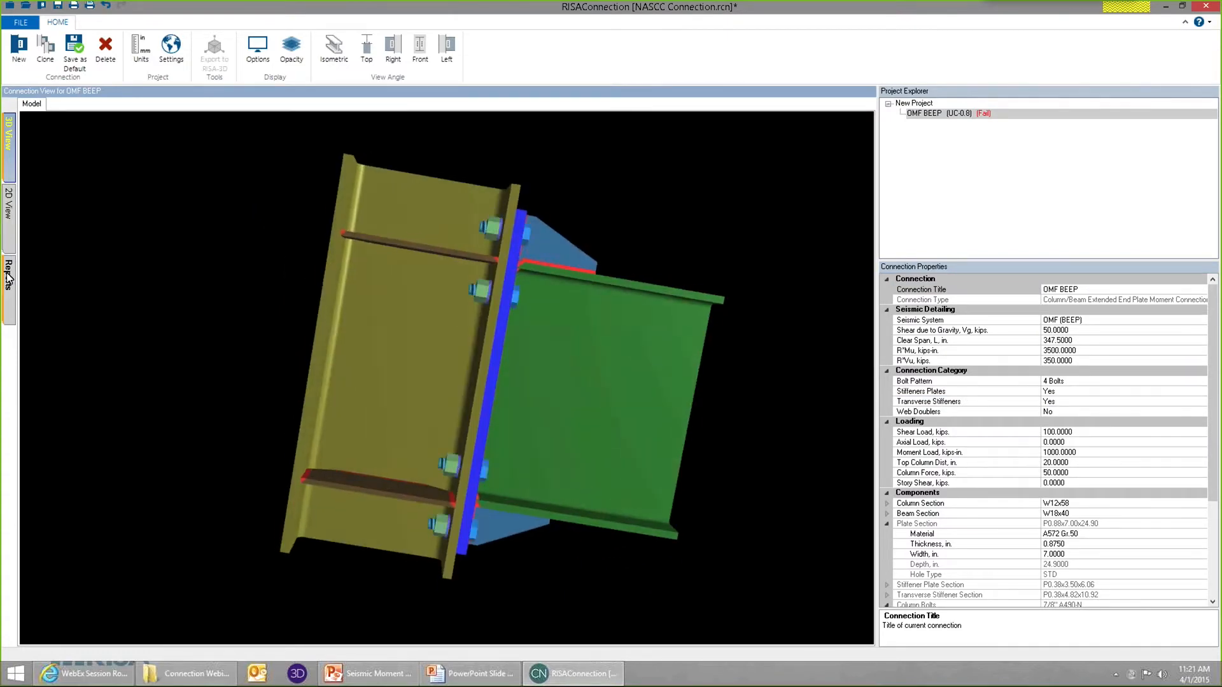
click(8, 273)
scroll(869, 229, down, 5)
drag(871, 360, 870, 395)
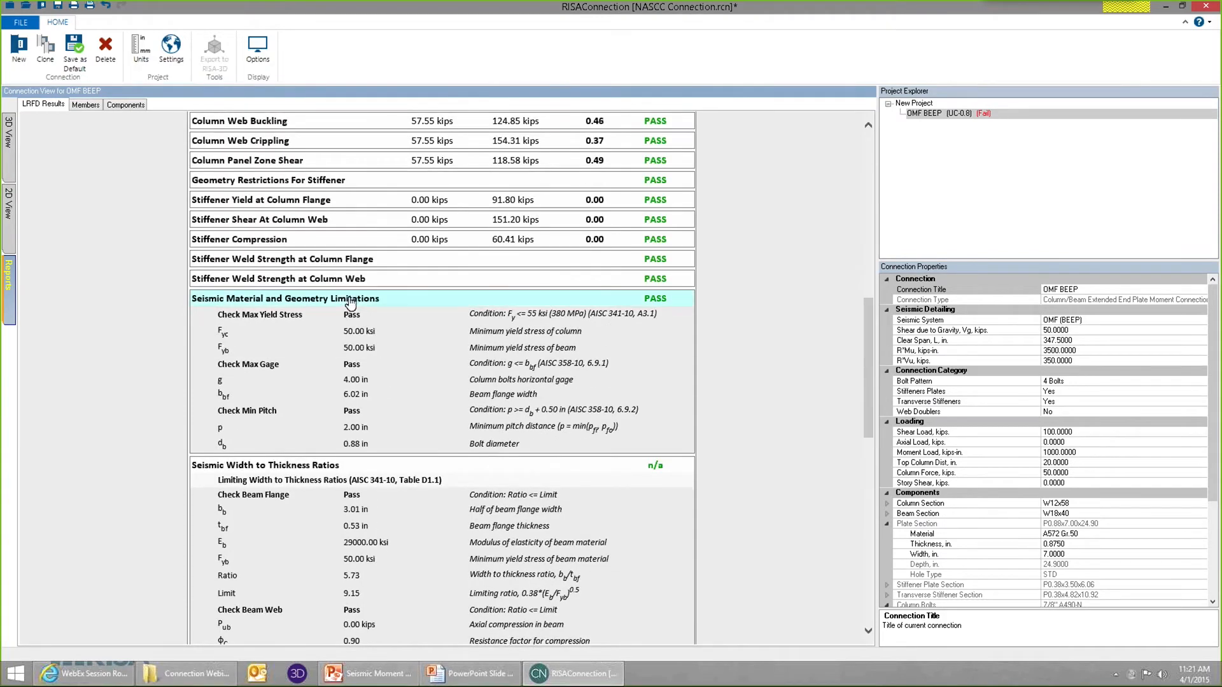
scroll(350, 315, down, 3)
click(362, 322)
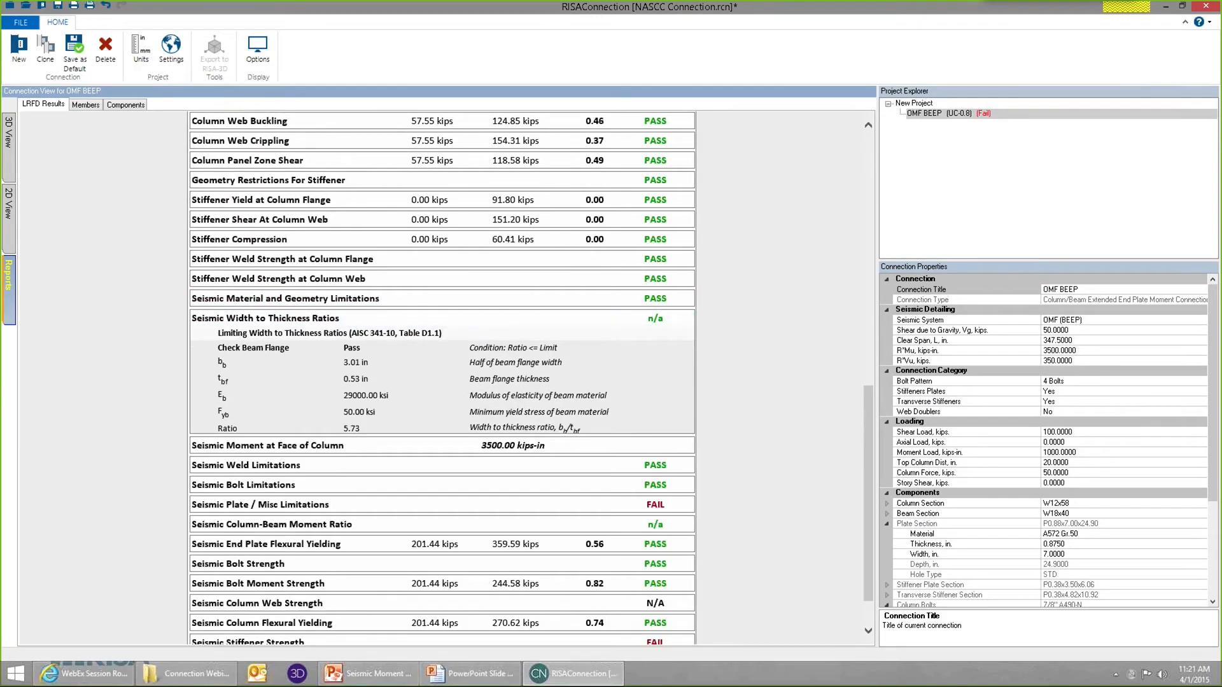
click(379, 460)
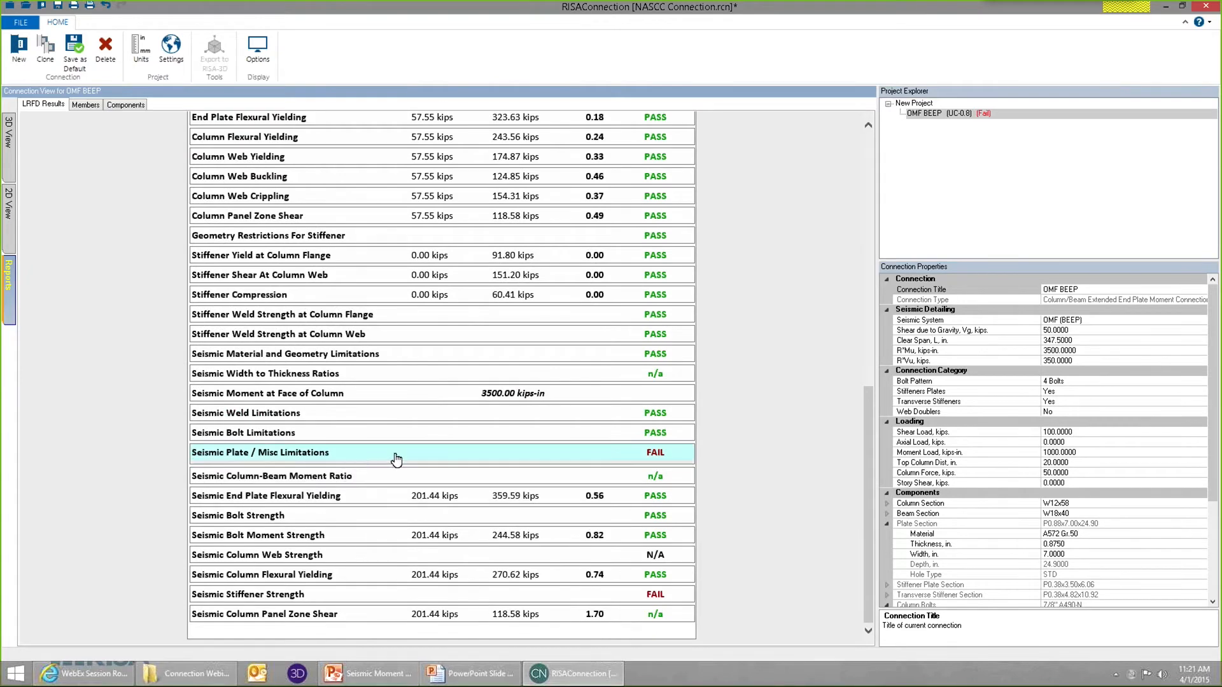
Examine the conditions of the Seismic Plate / Misc Limitations check in the report, including thick column flange behavior, and collapse it.
click(413, 454)
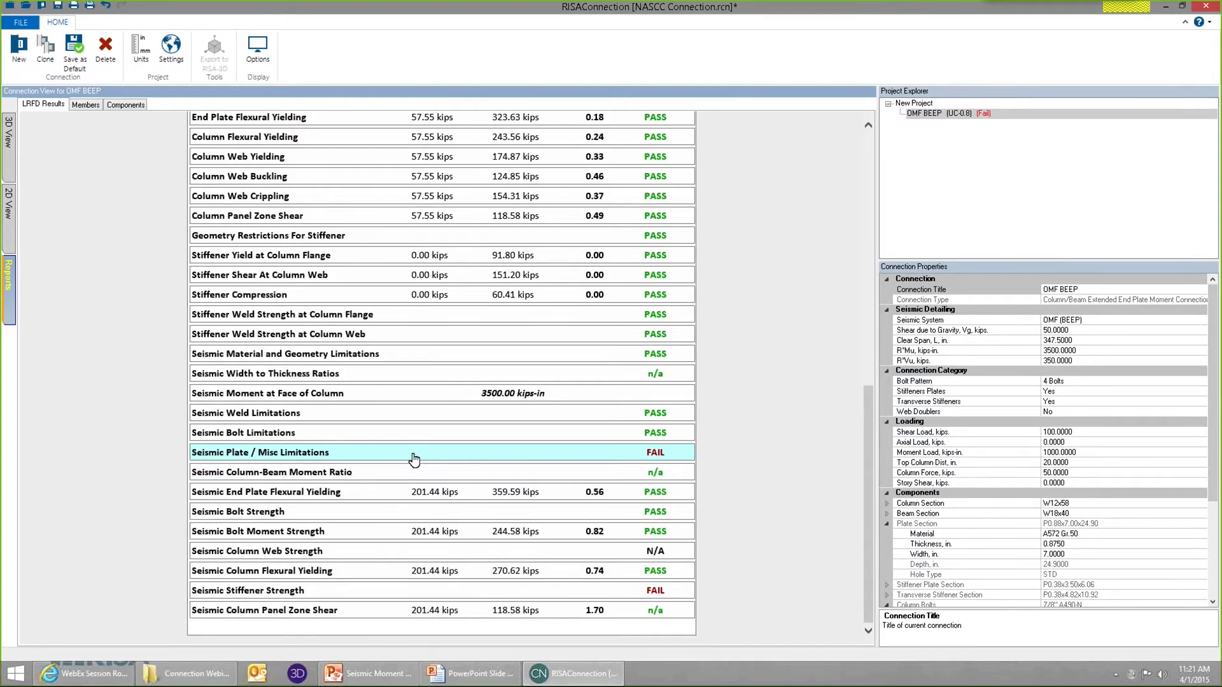
click(414, 453)
scroll(360, 529, down, 2)
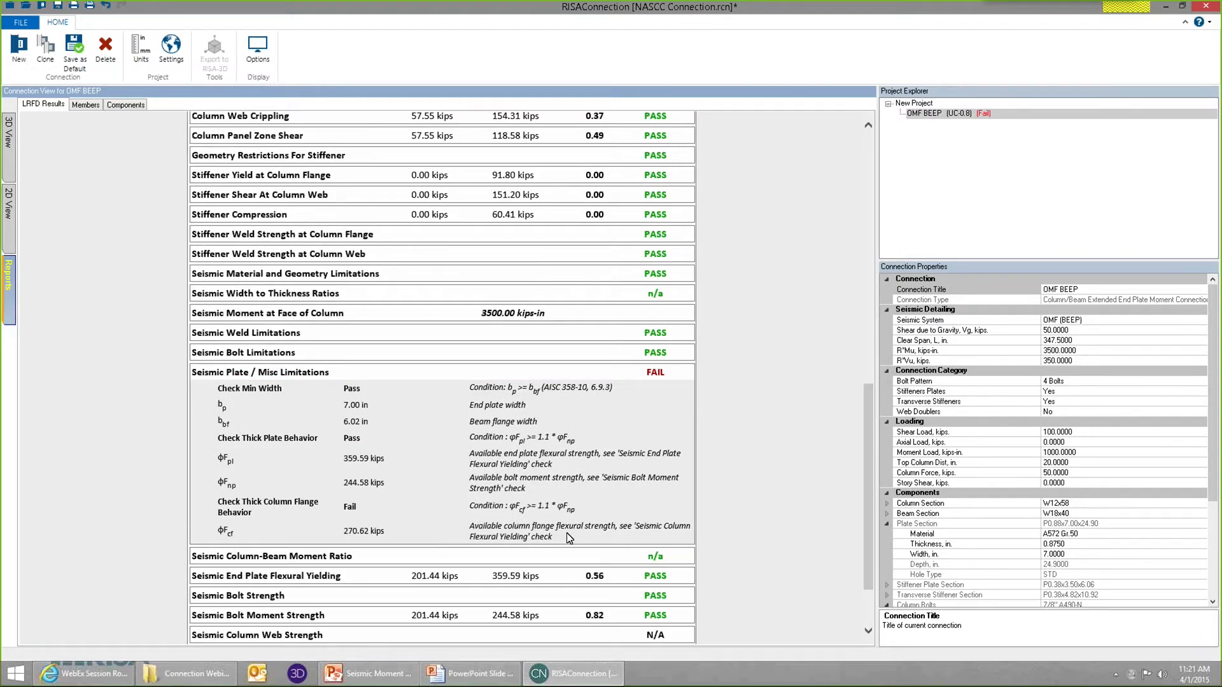
click(377, 380)
click(666, 393)
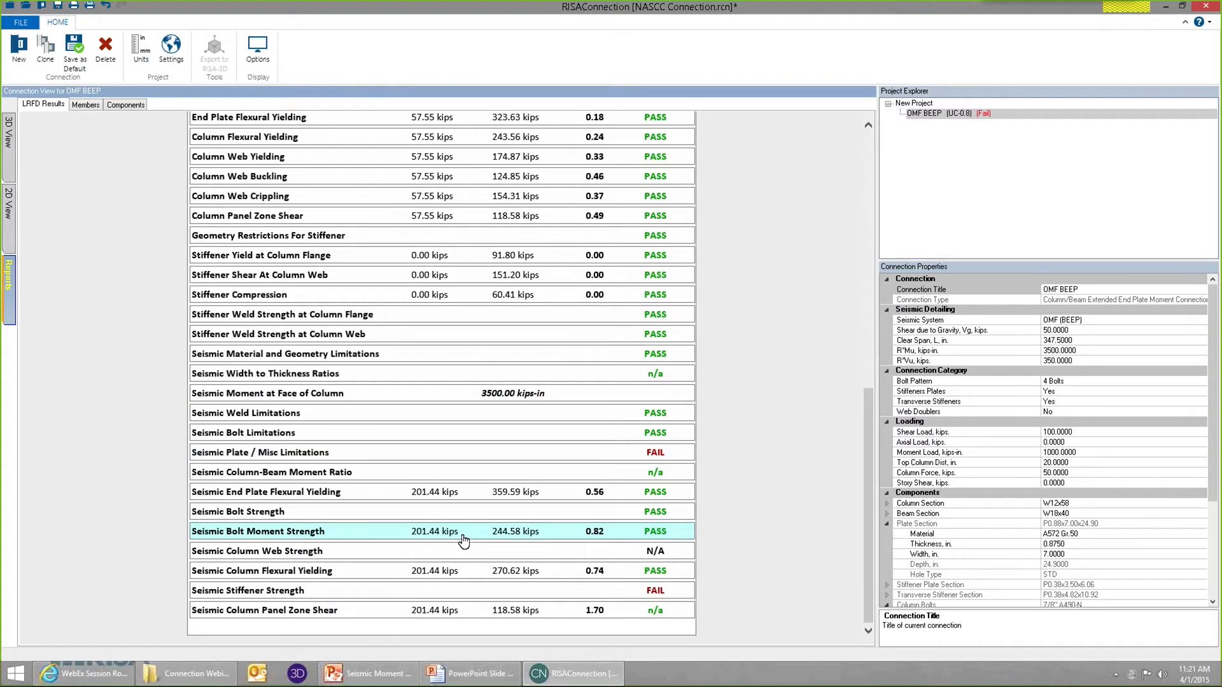
Expand the Seismic Stiffener Strength check and examine its stiffener yield, shear and compression conditions against the transverse stiffeners in the model.
click(346, 592)
scroll(379, 574, down, 4)
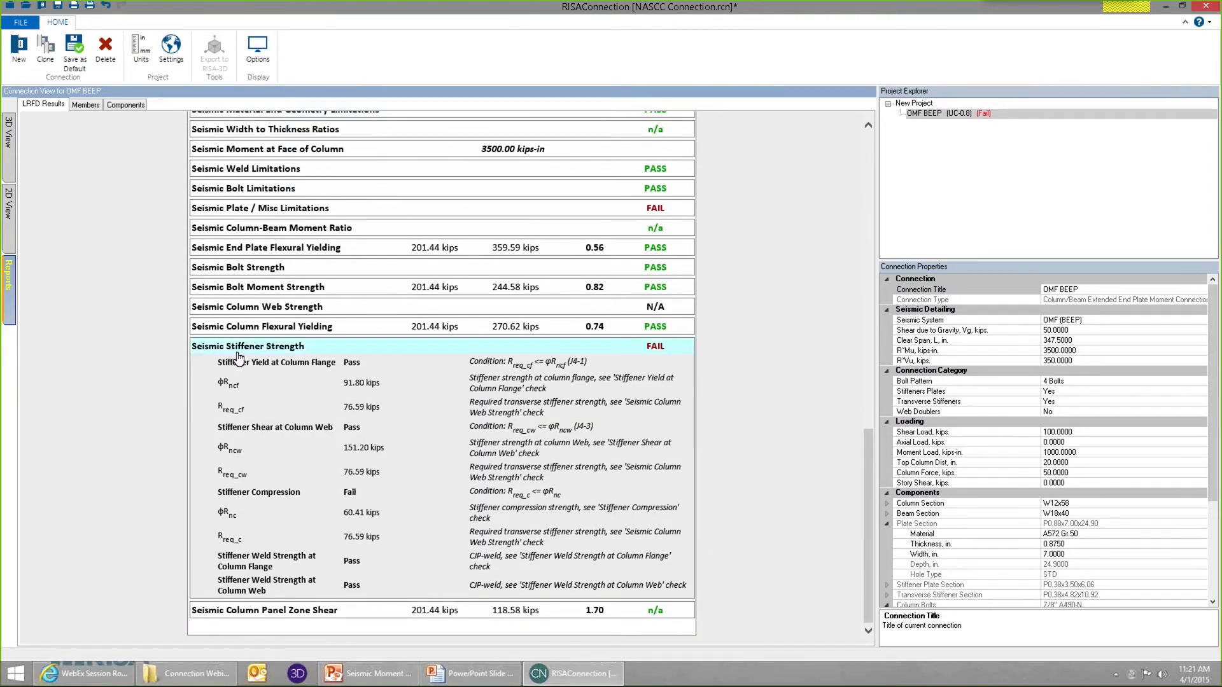
click(10, 172)
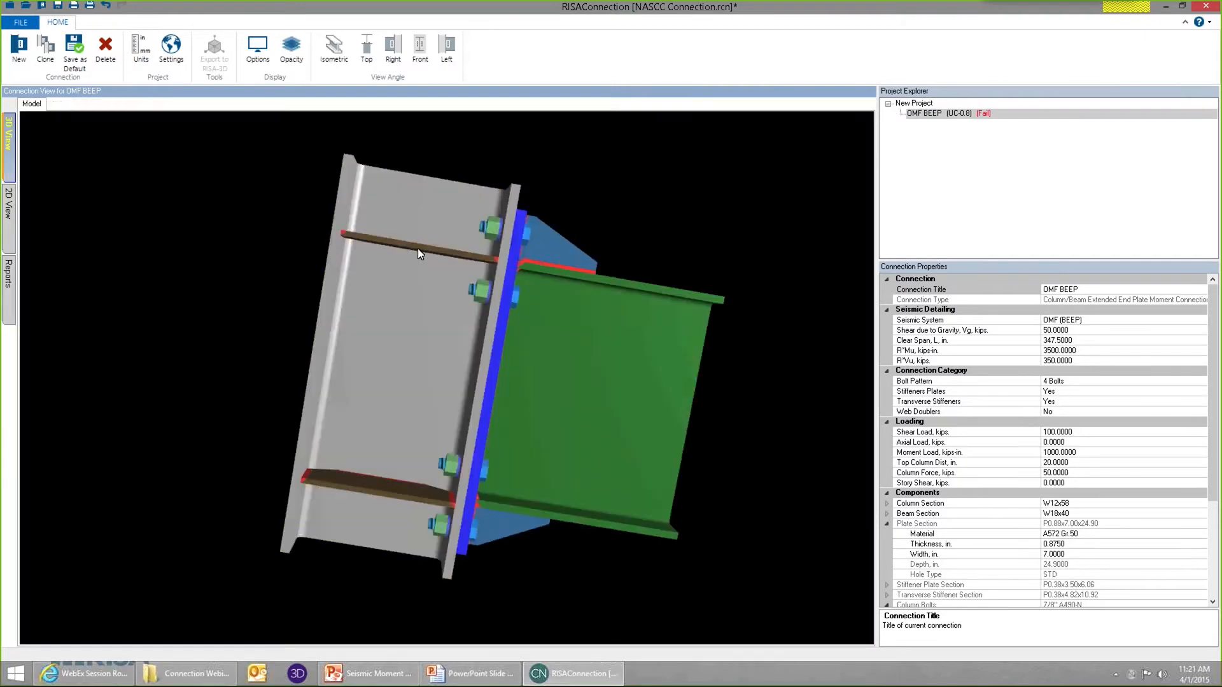
click(9, 290)
drag(868, 312, 872, 607)
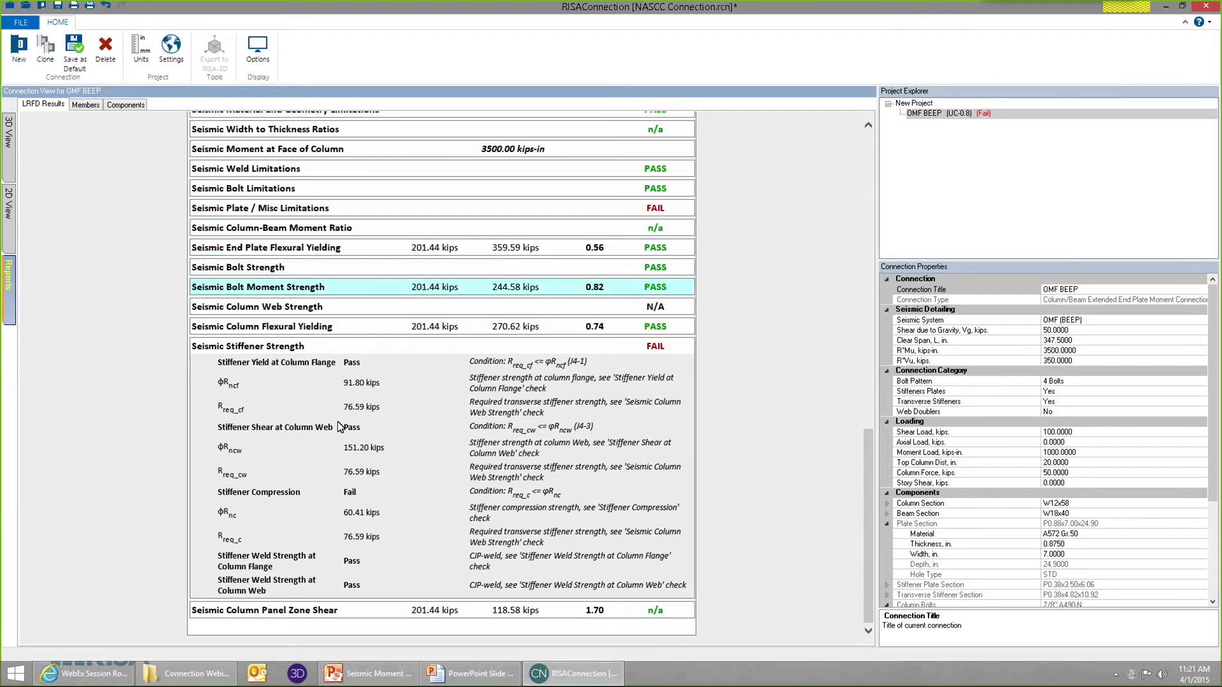
Set the thickness of the column's transverse stiffeners to 0.5 in.
click(5, 175)
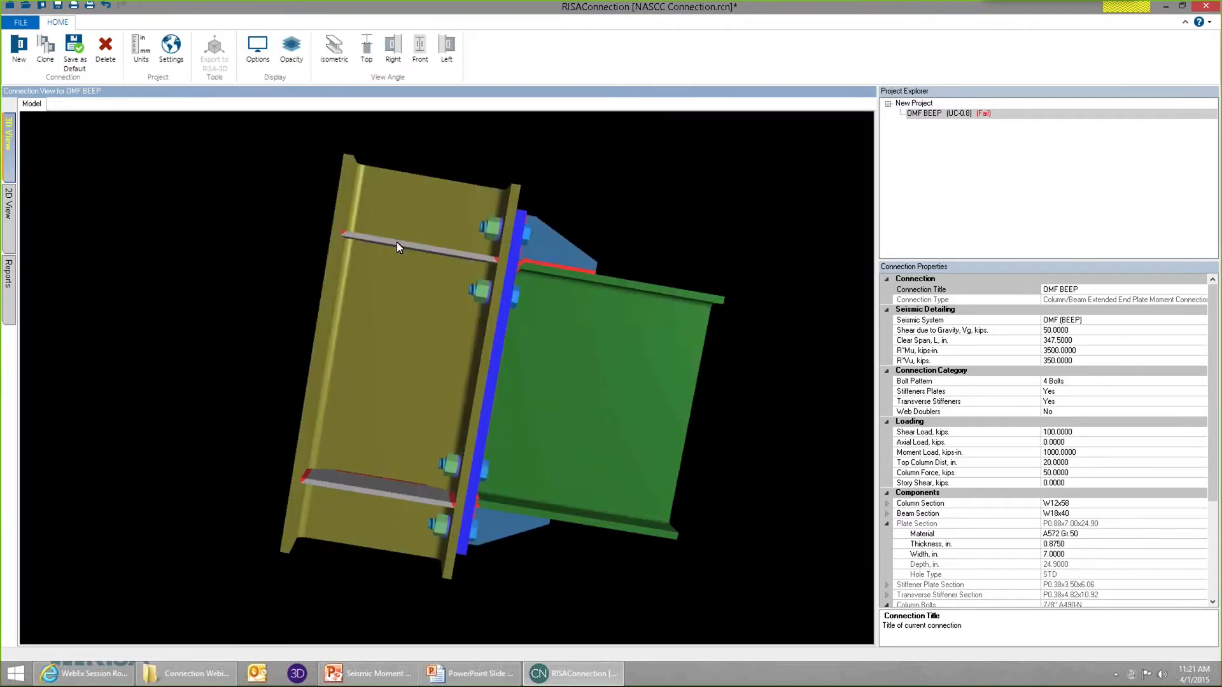
click(407, 248)
click(1056, 575)
text(0.5)
key(Return)
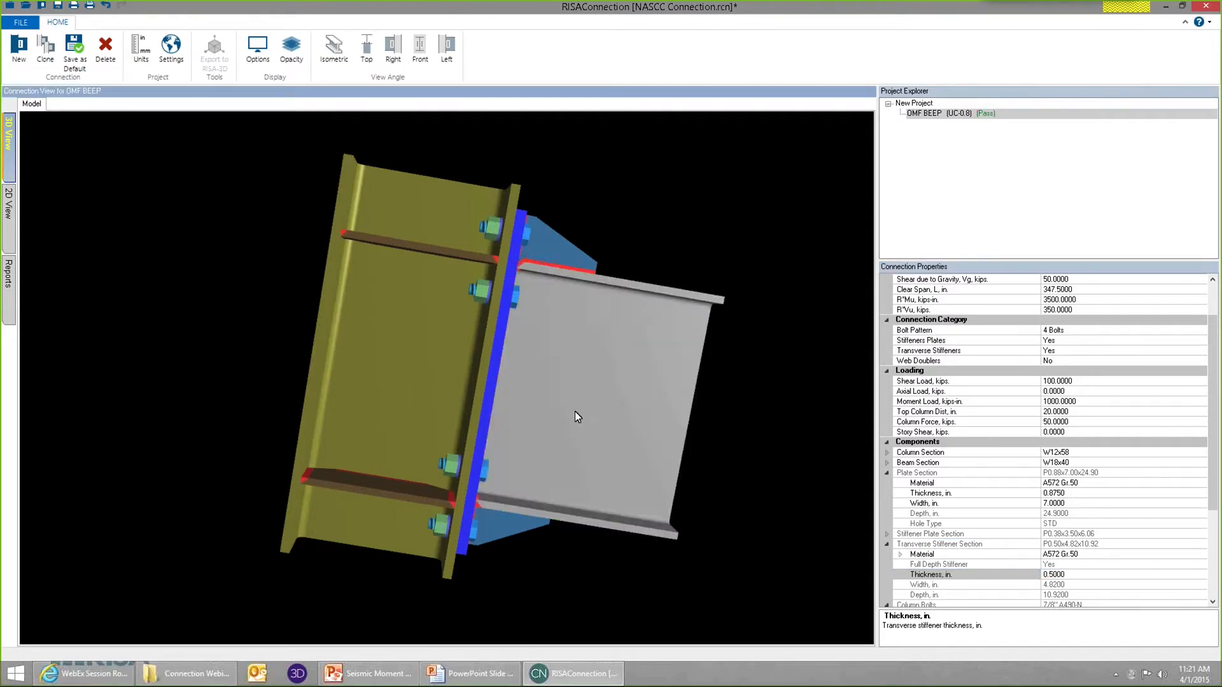
Review the seismic checks in the report with the thicker transverse stiffeners and inspect the connection in the 3D model.
click(9, 274)
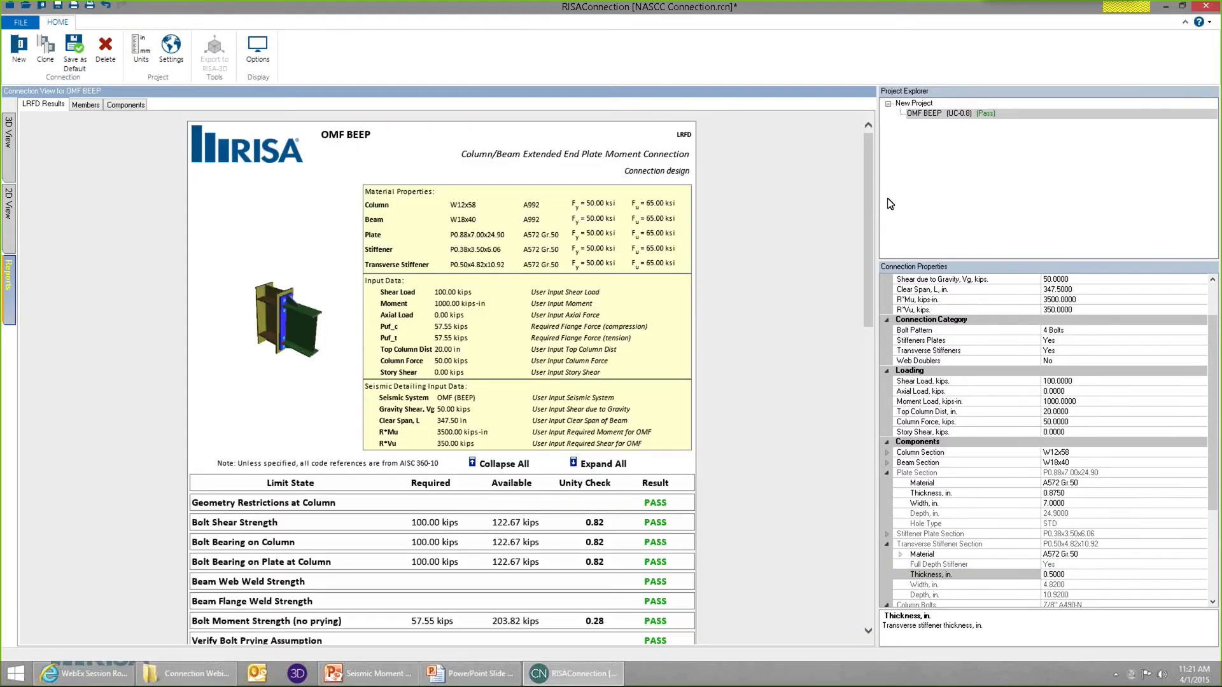
drag(869, 213, 849, 510)
click(401, 350)
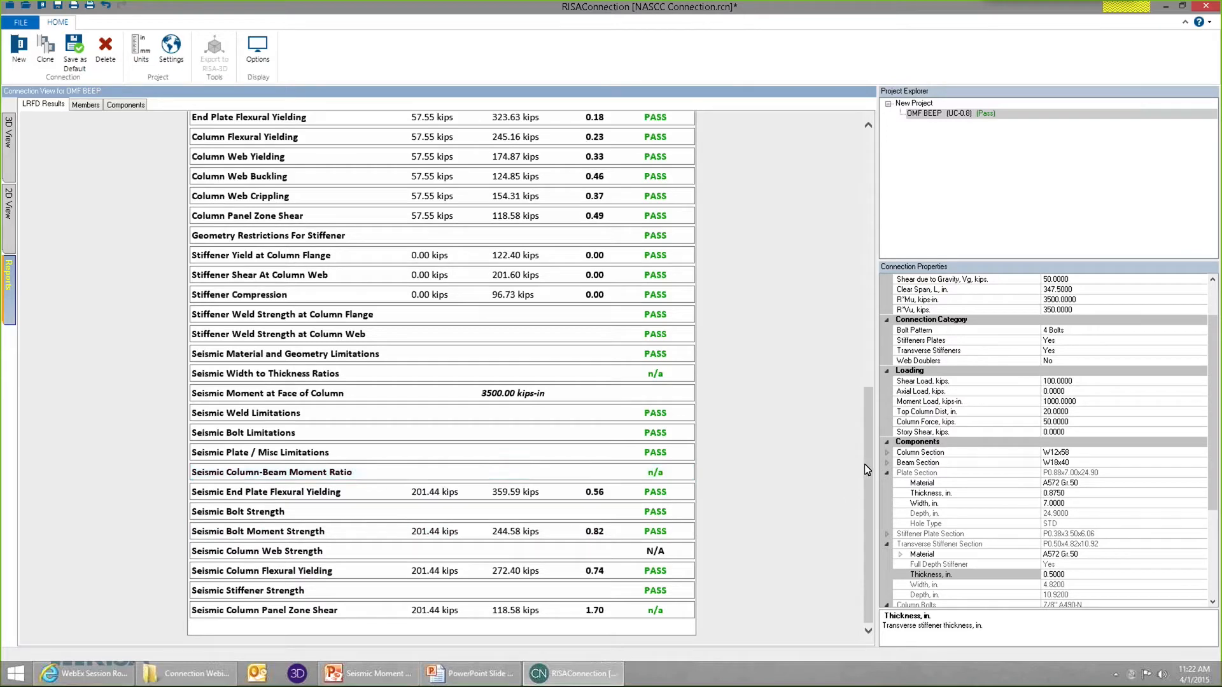
drag(872, 469, 860, 172)
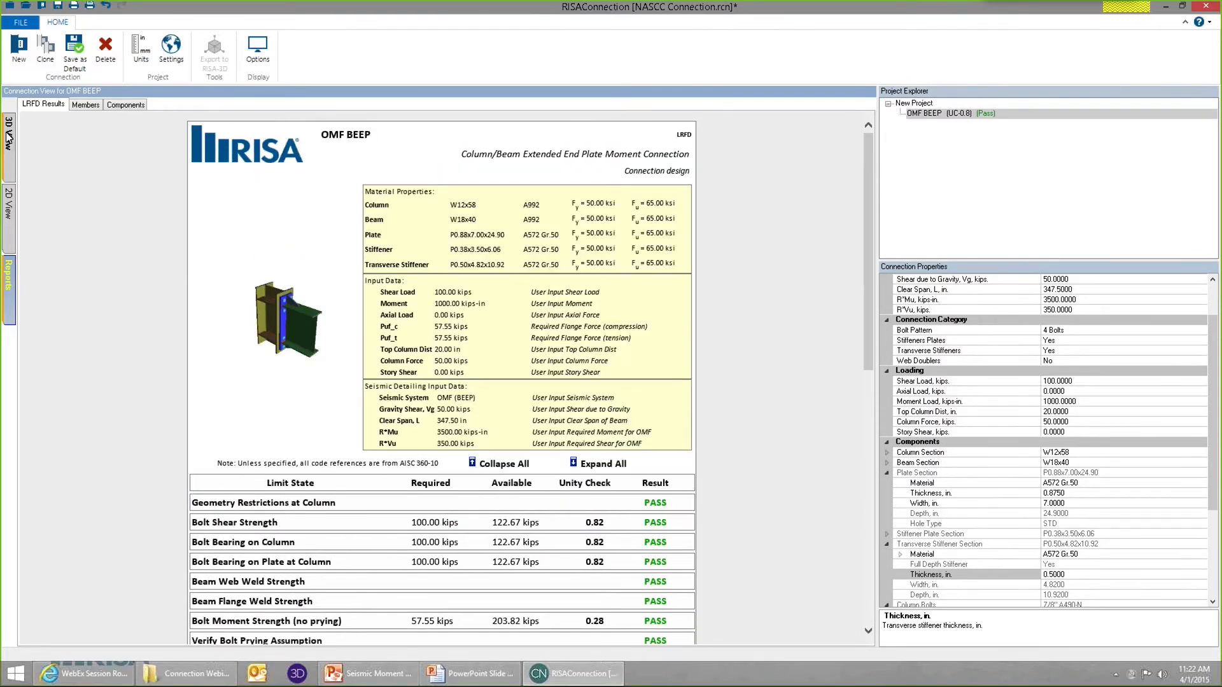
click(9, 133)
middle_drag(494, 282, 462, 260)
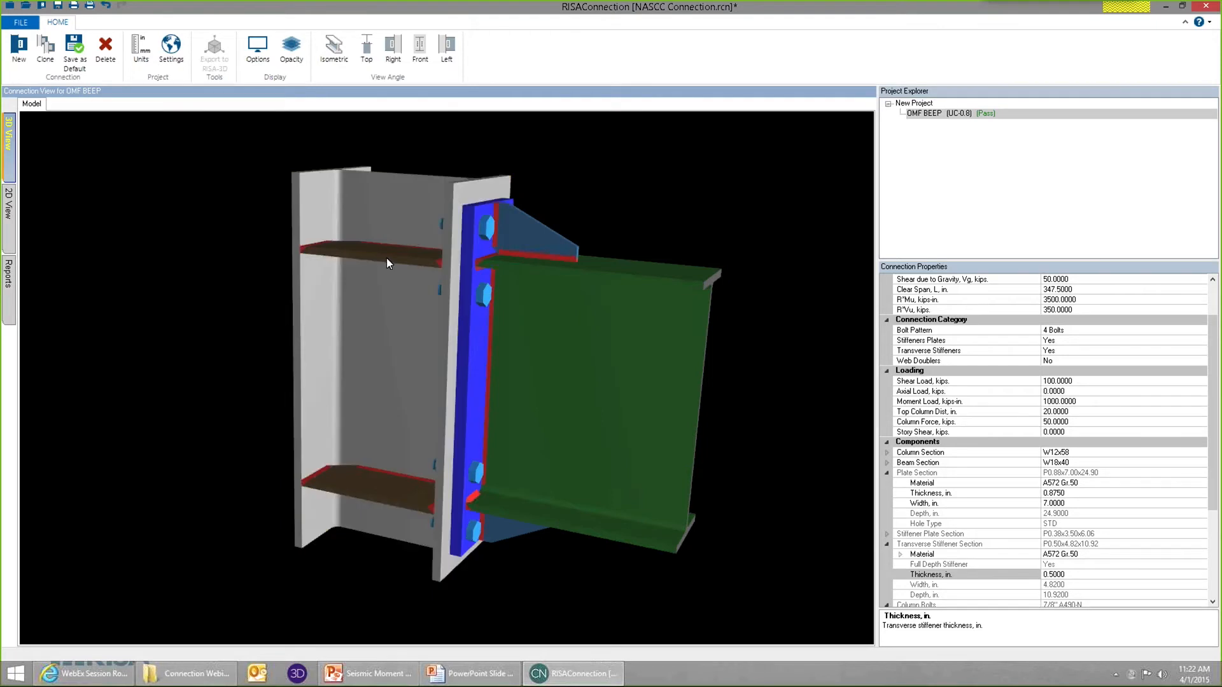
middle_drag(368, 300, 475, 308)
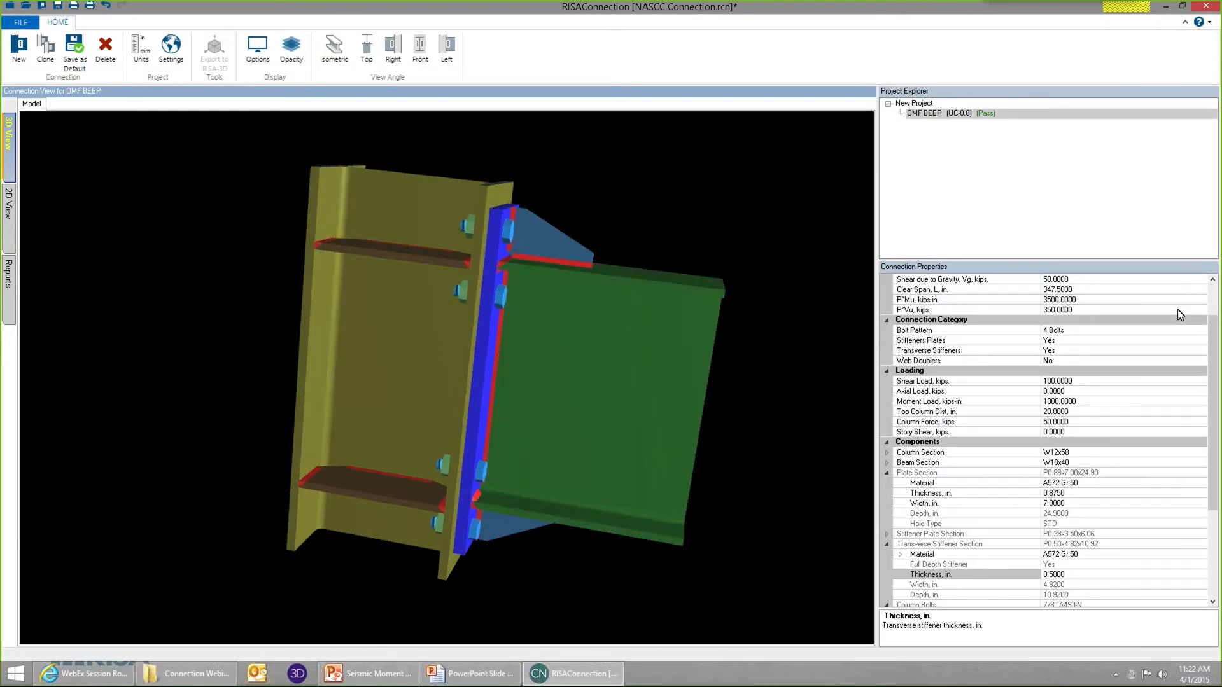
Change the connection's seismic system to IMF (BEEP) and check its gravity shear and clear span inputs.
scroll(1177, 312, up, 3)
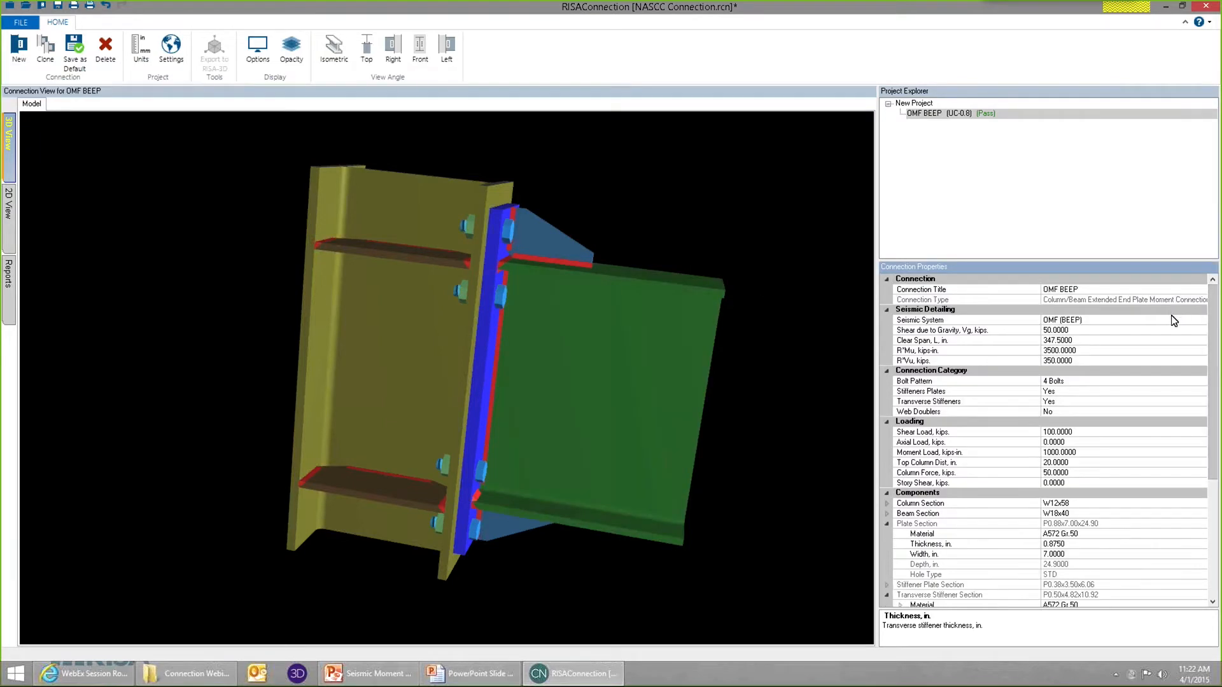
click(1155, 321)
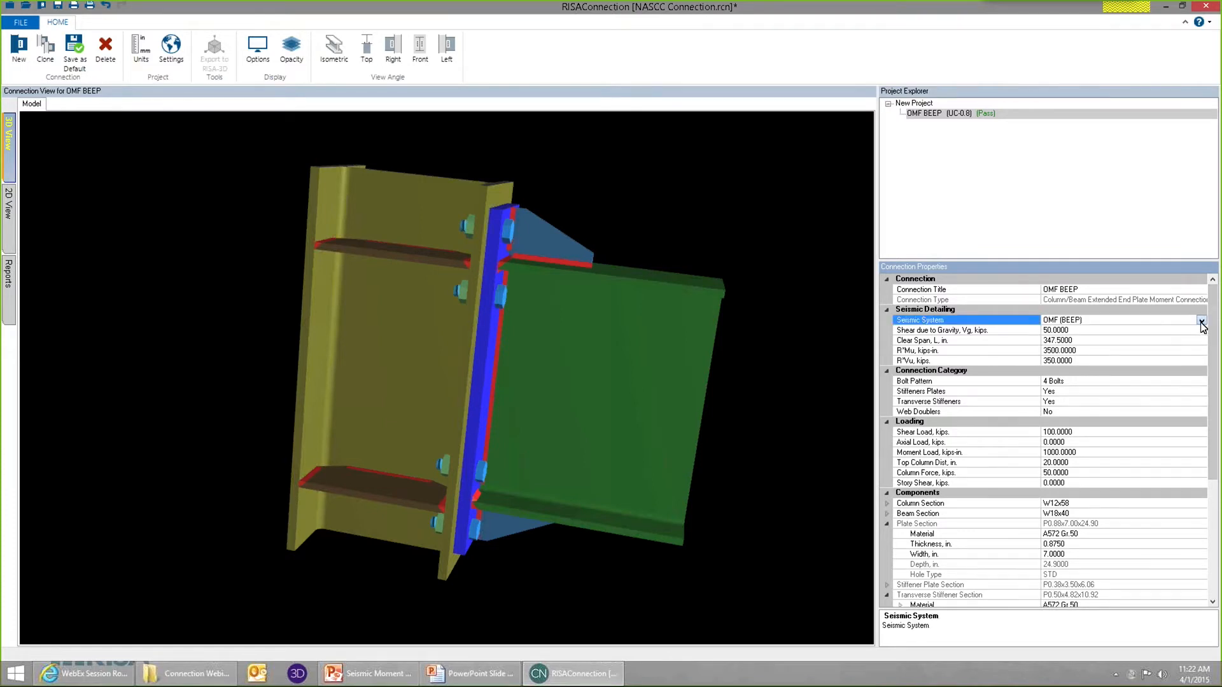
click(1201, 321)
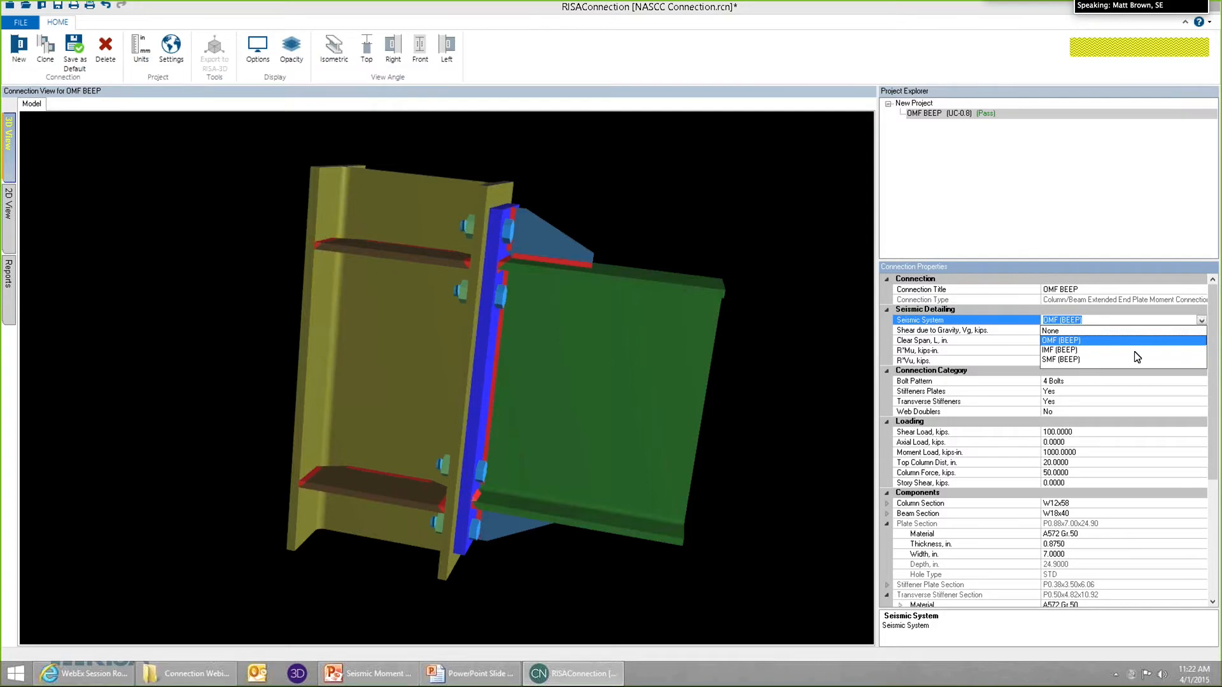
click(1076, 351)
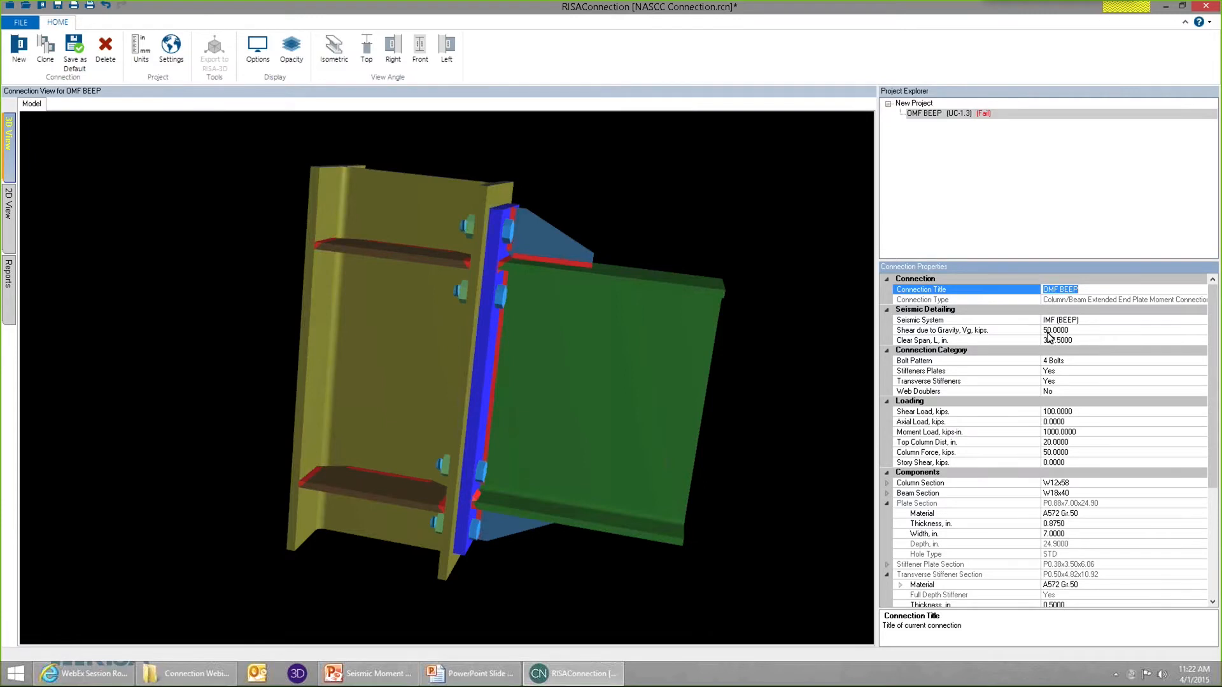
click(1047, 331)
click(1074, 341)
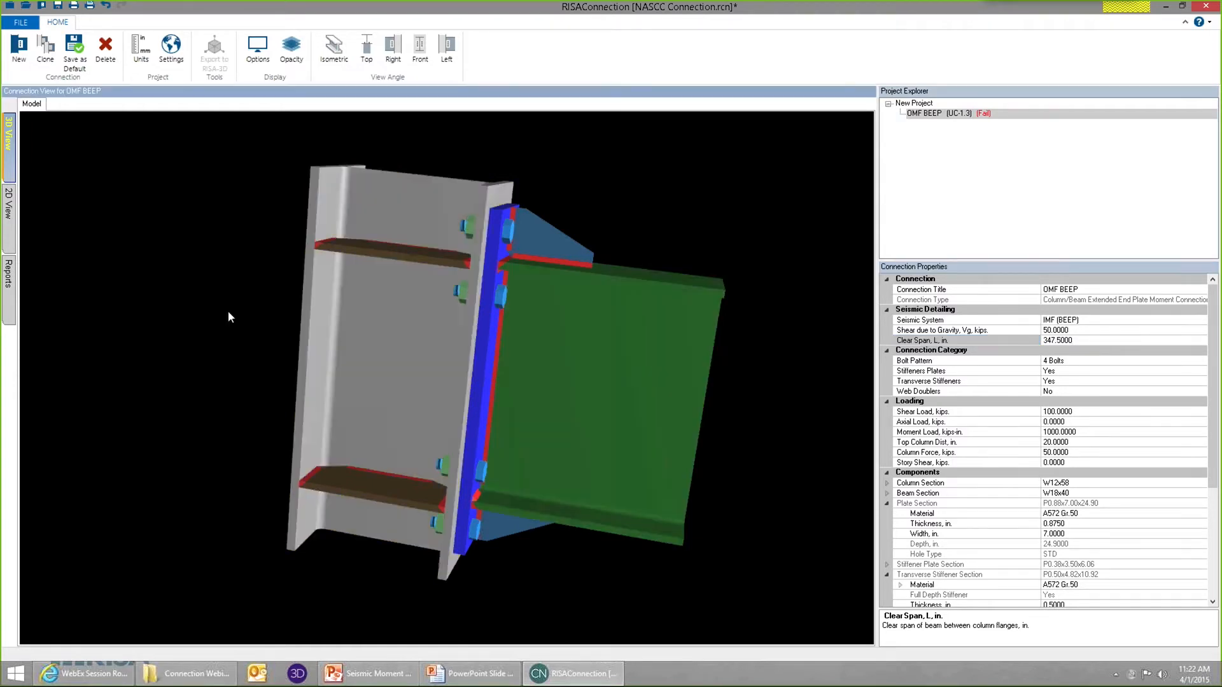
Review the seismic checks for the IMF system in the report and examine the Seismic Moment at Face of Column calculation.
click(10, 275)
scroll(872, 322, down, 1)
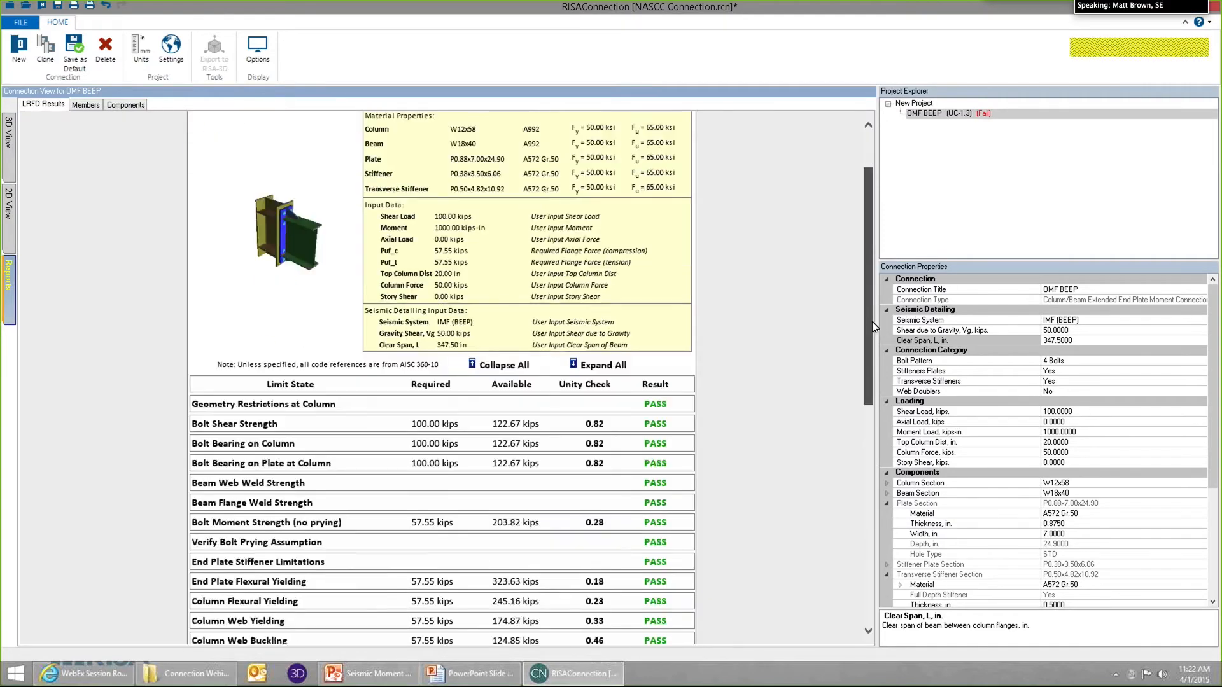
scroll(872, 322, down, 6)
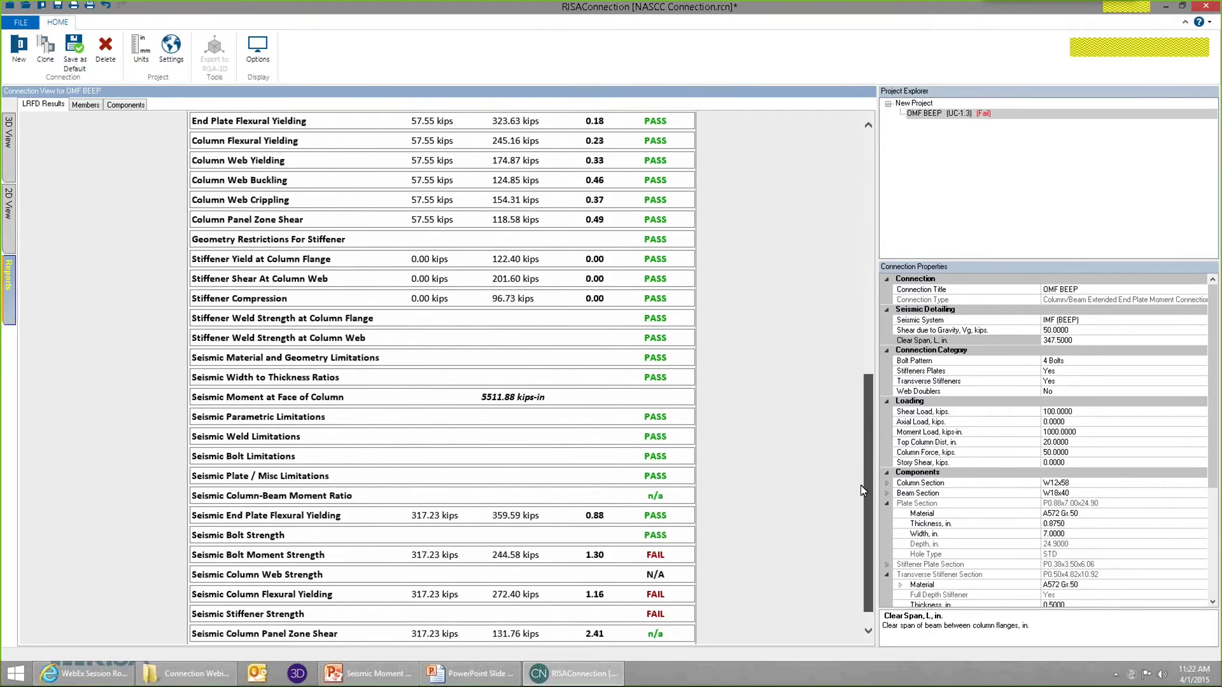
scroll(861, 485, down, 1)
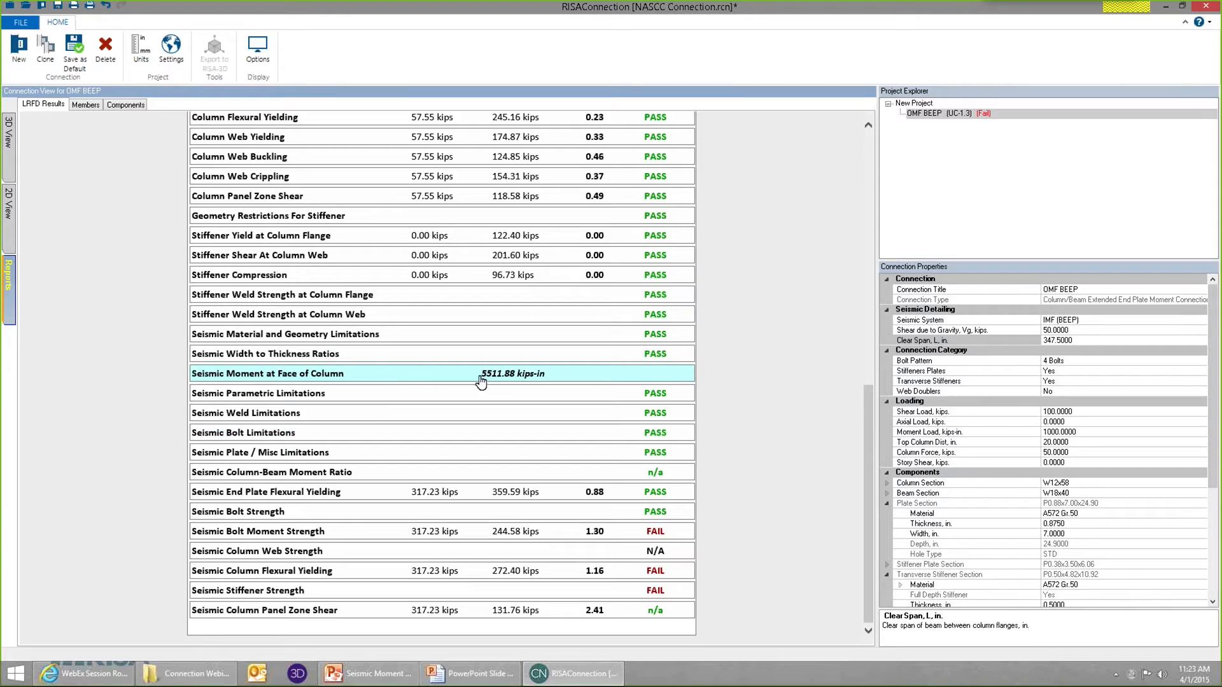
click(570, 382)
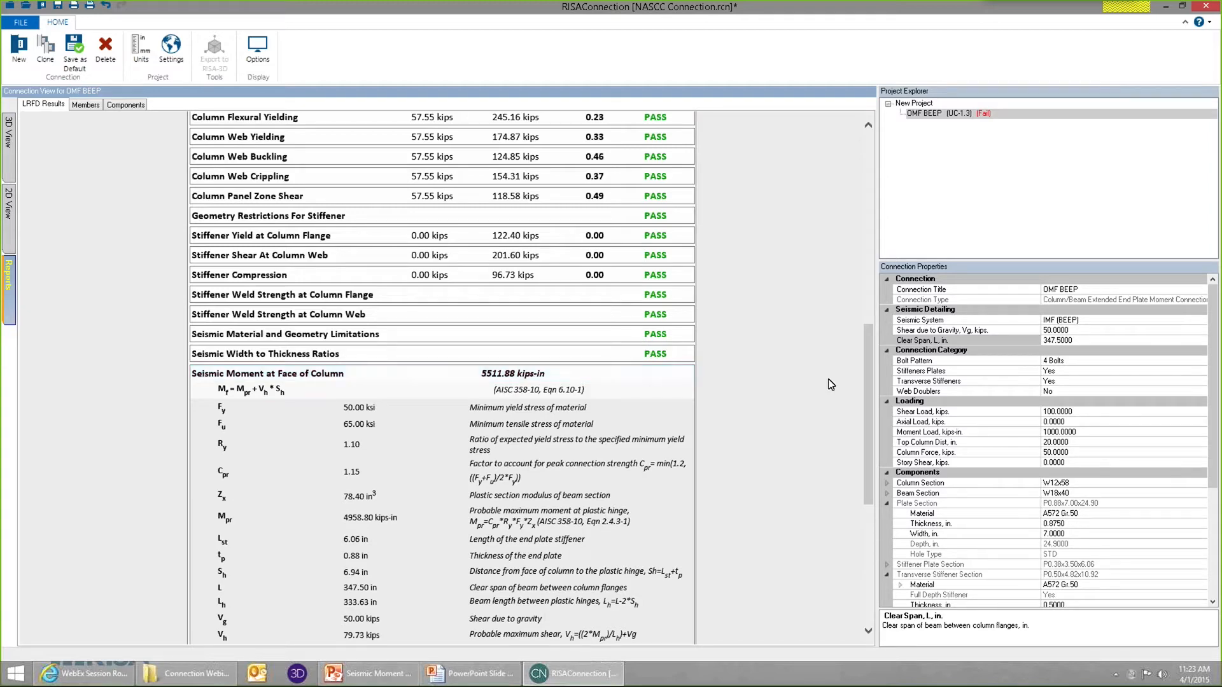
scroll(402, 446, down, 2)
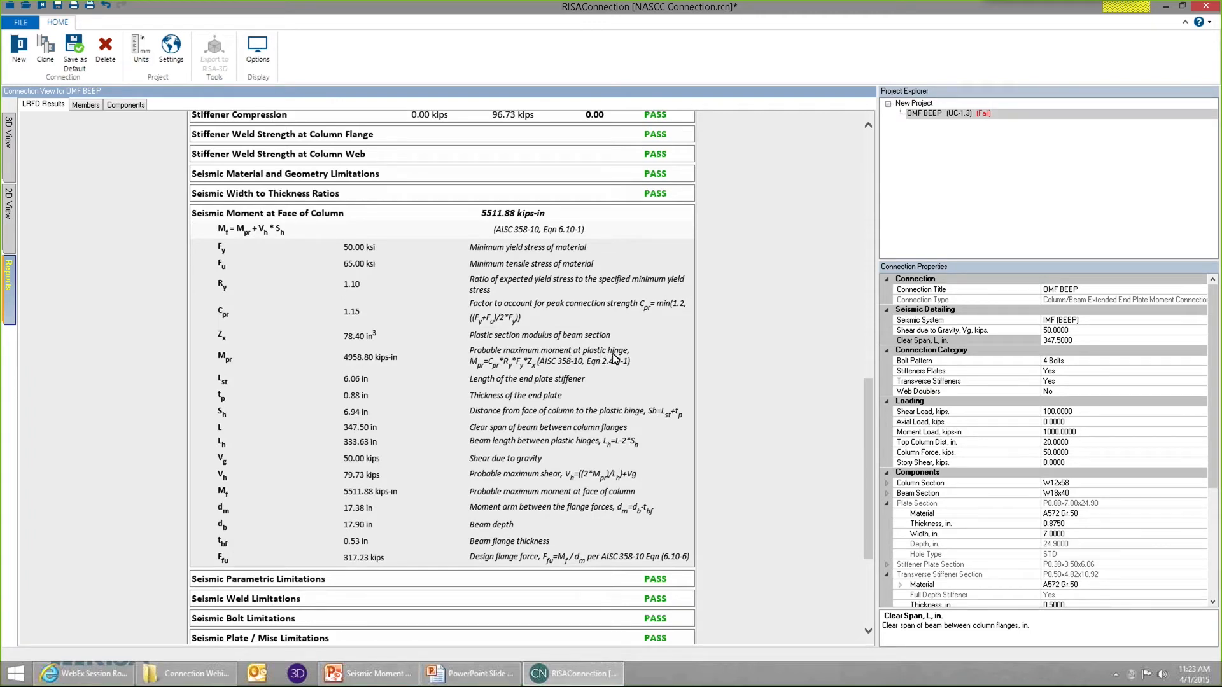
Inspect the connection's 2D side view, return to the Seismic Moment at Face of Column calculation in the report and collapse it.
click(9, 210)
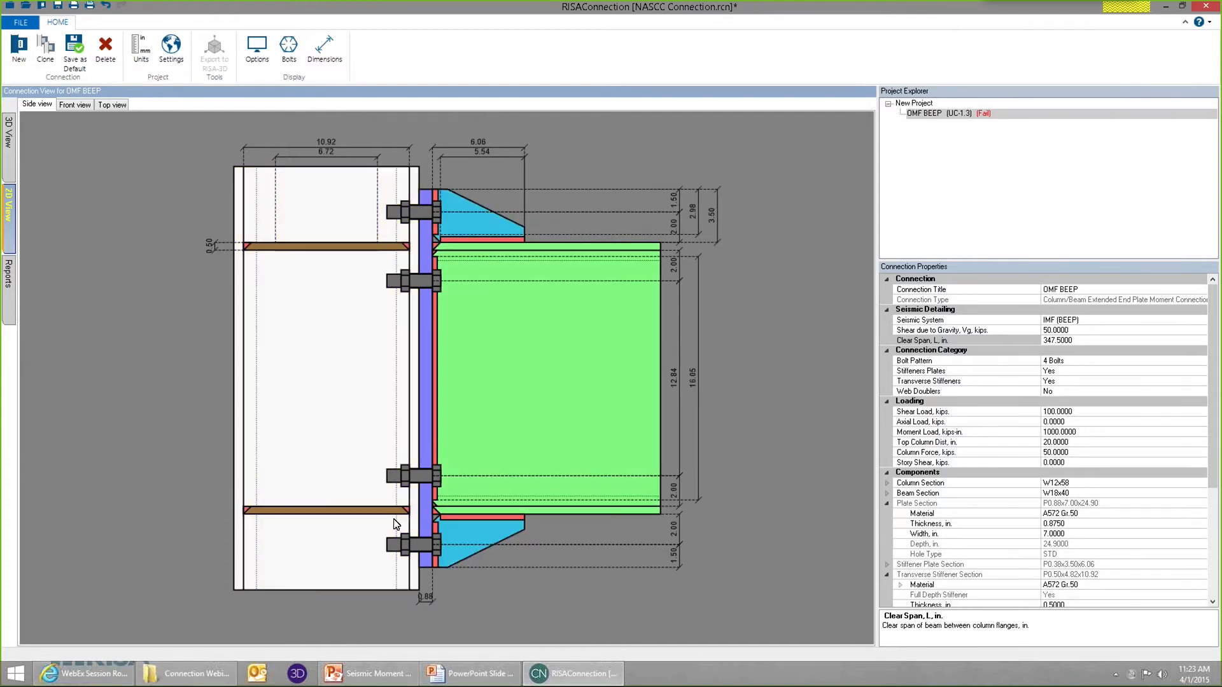
click(5, 289)
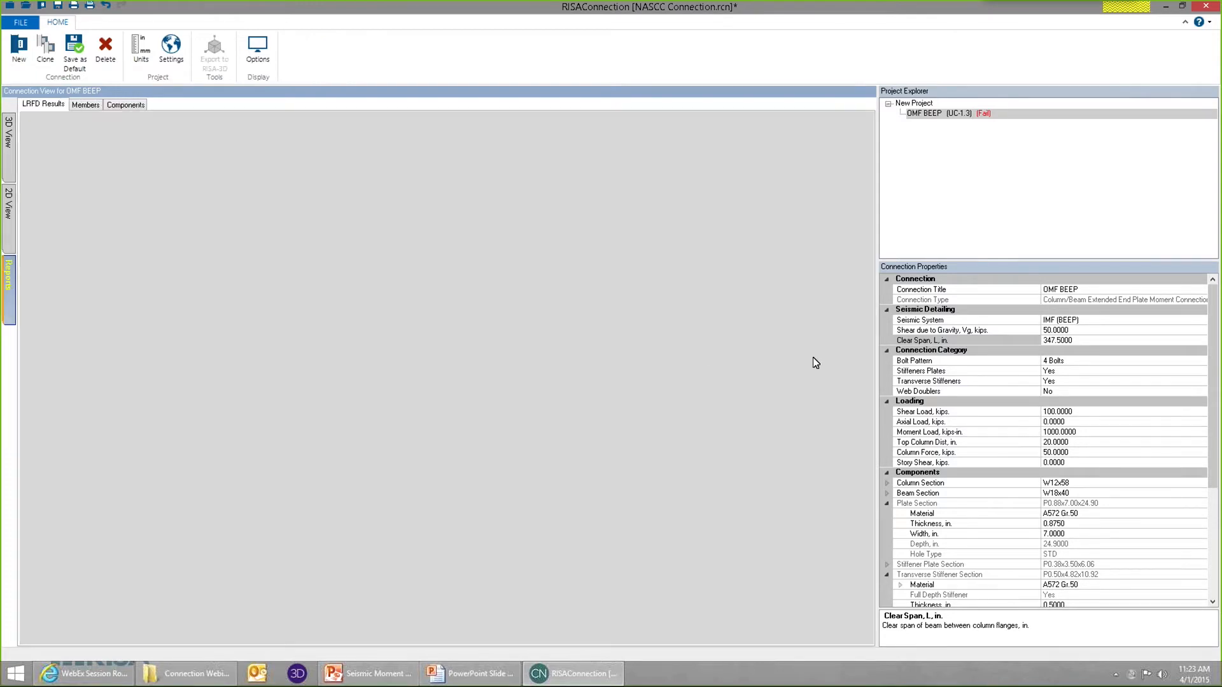
scroll(876, 318, down, 20)
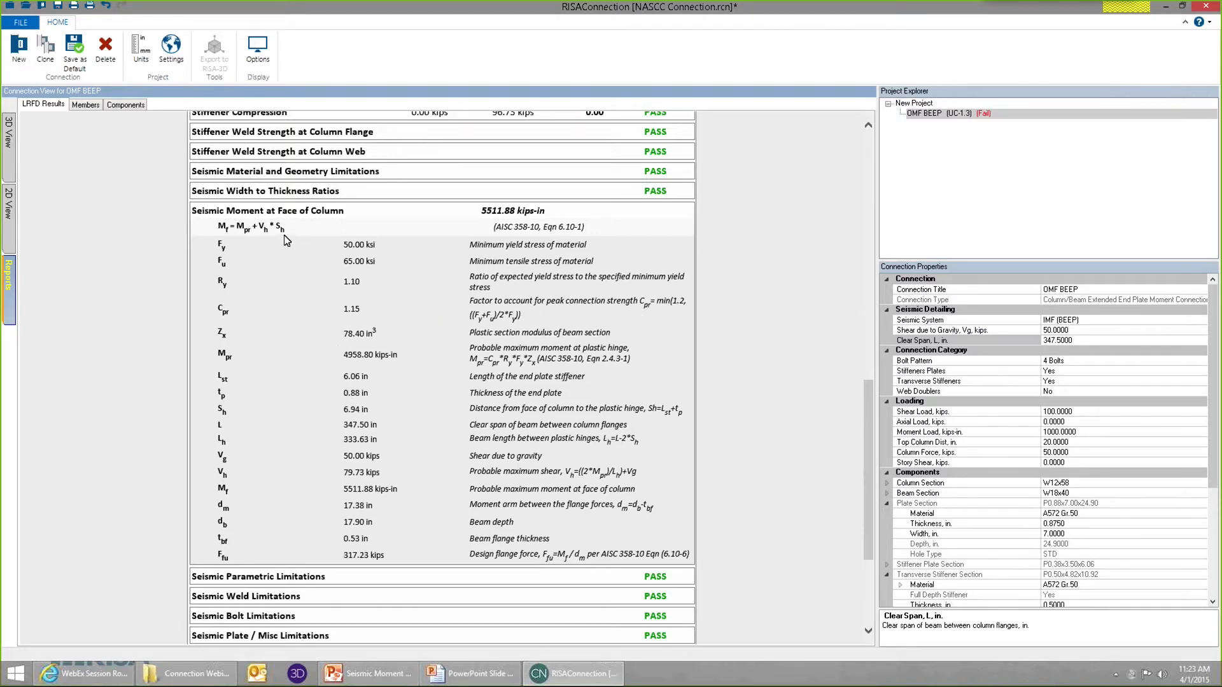
click(497, 216)
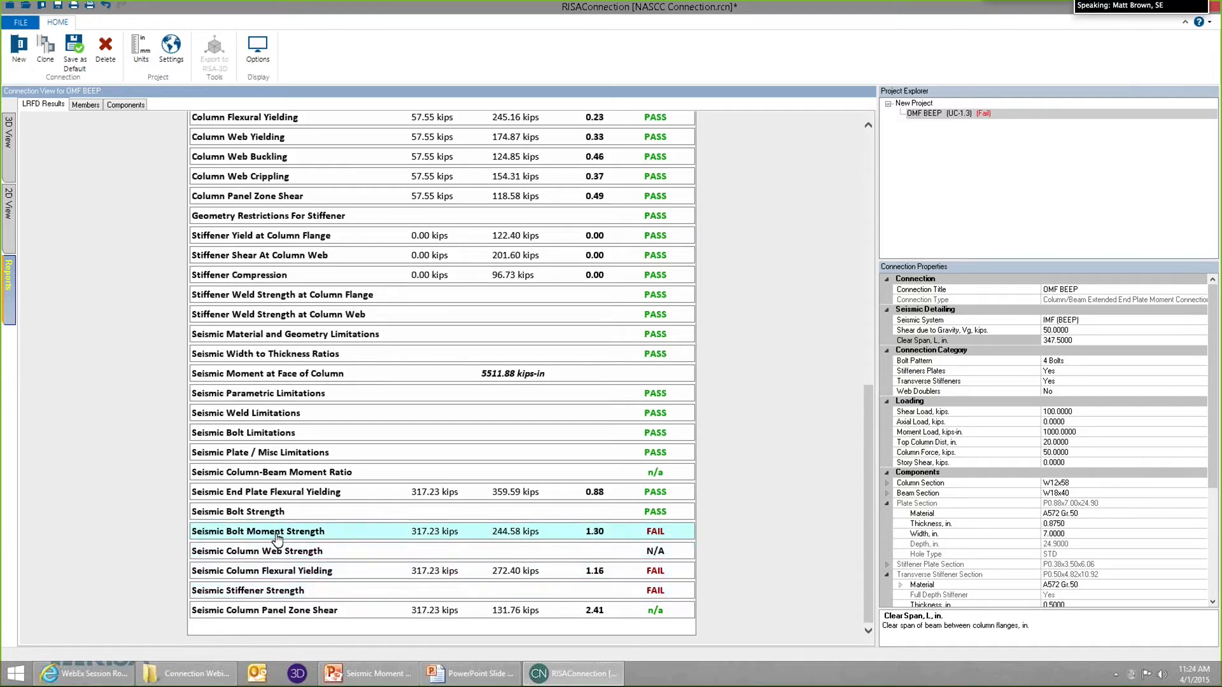
Check the Seismic Bolt Moment Strength calculation in the report and set the column bolts' diameter to 1".
click(311, 537)
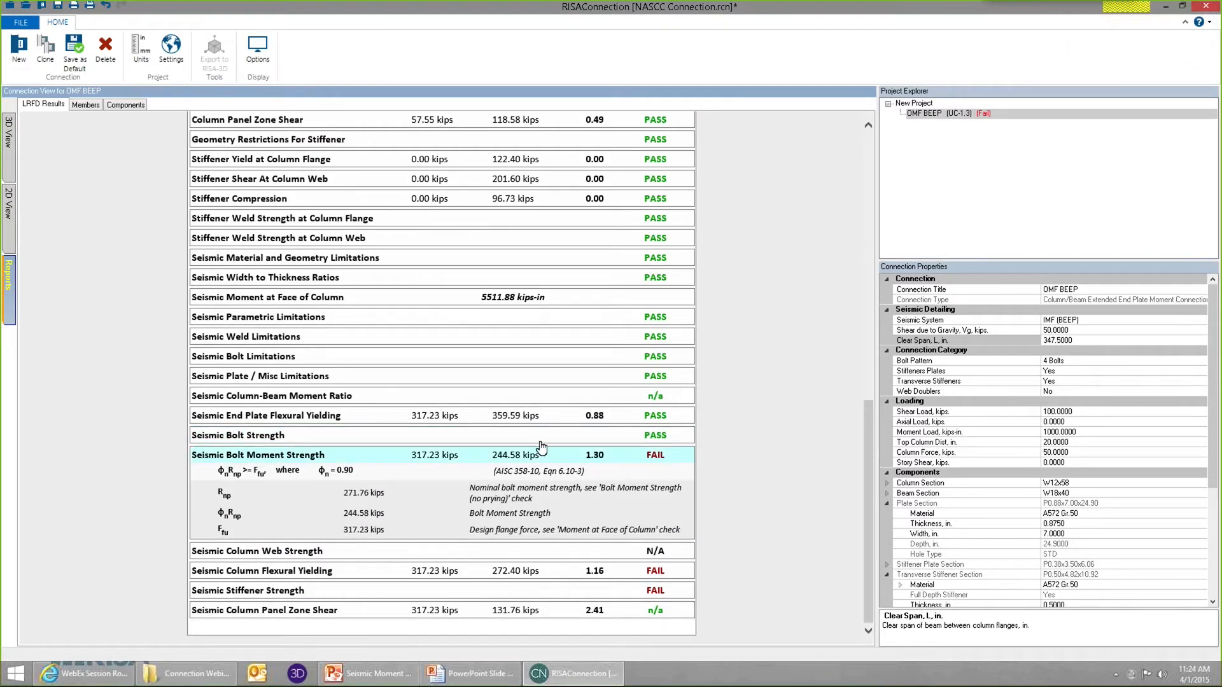
click(10, 143)
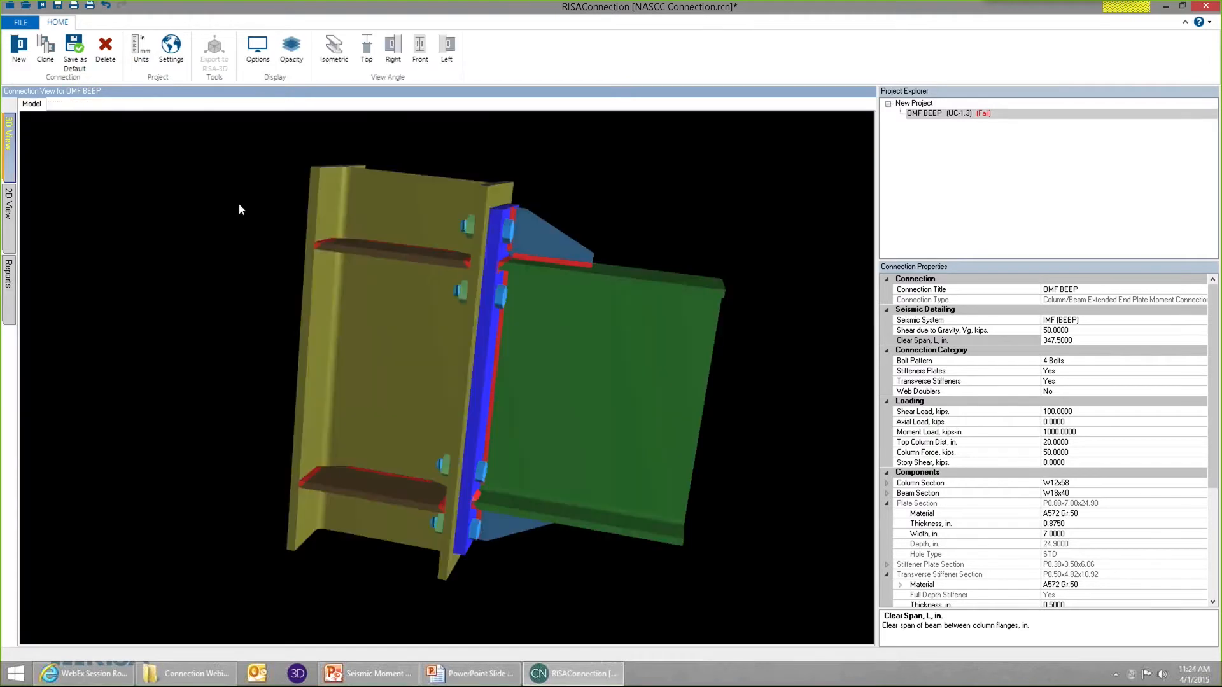
click(510, 232)
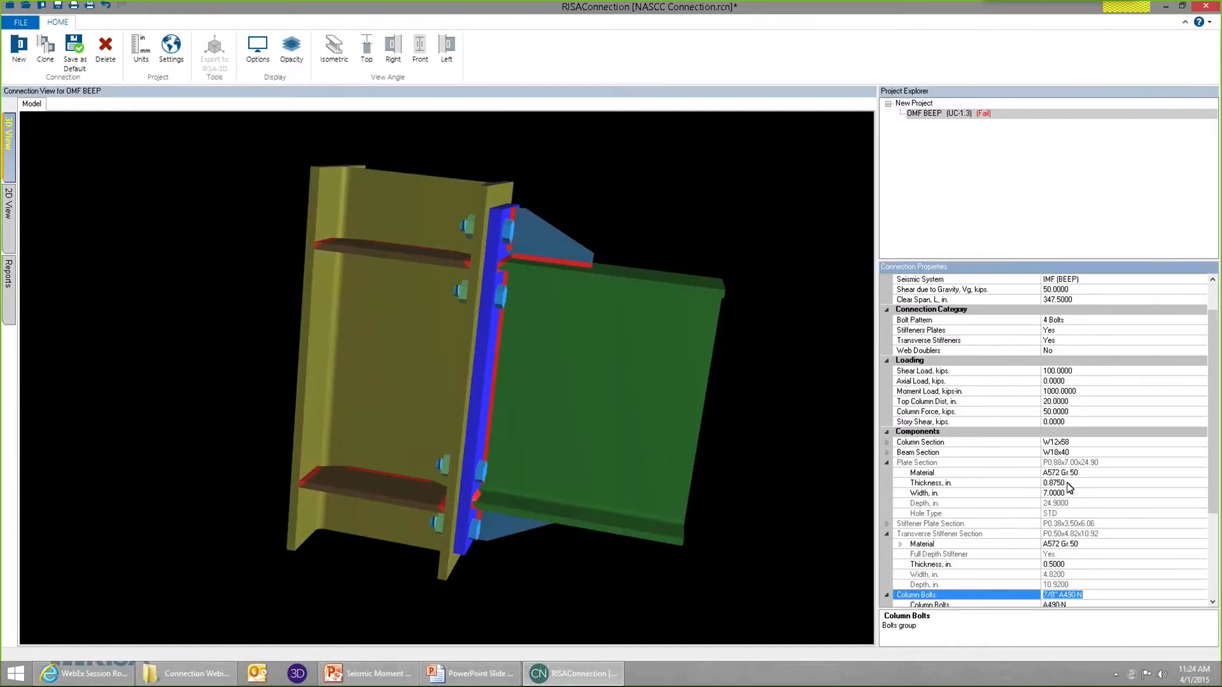
scroll(1106, 548, down, 3)
click(1191, 545)
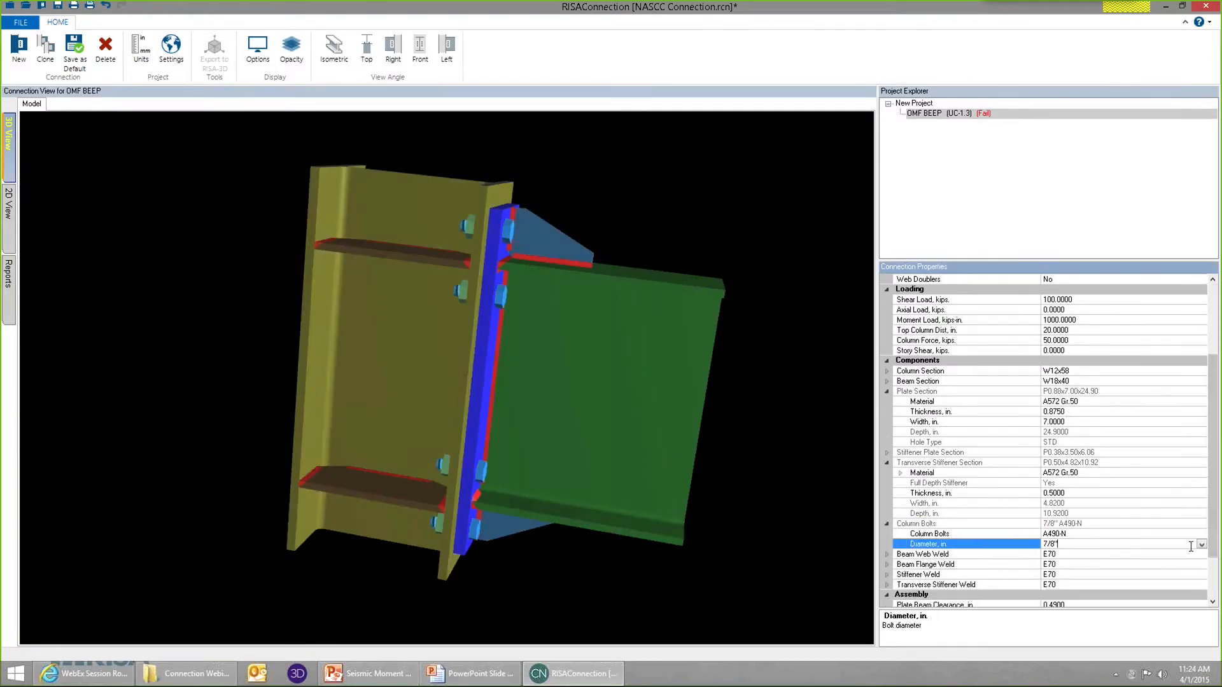
click(1201, 545)
click(1057, 594)
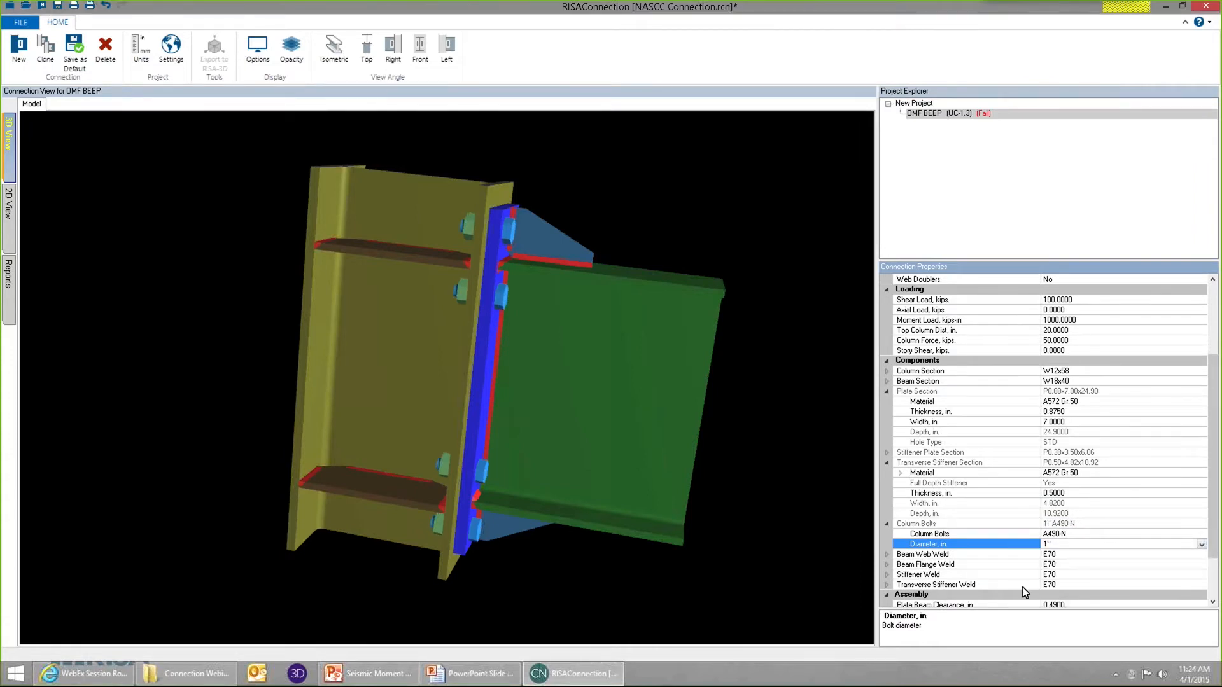
Review the seismic checks in the report with the larger bolts and examine the Seismic Plate / Misc Limitations details.
click(11, 306)
drag(870, 253, 873, 554)
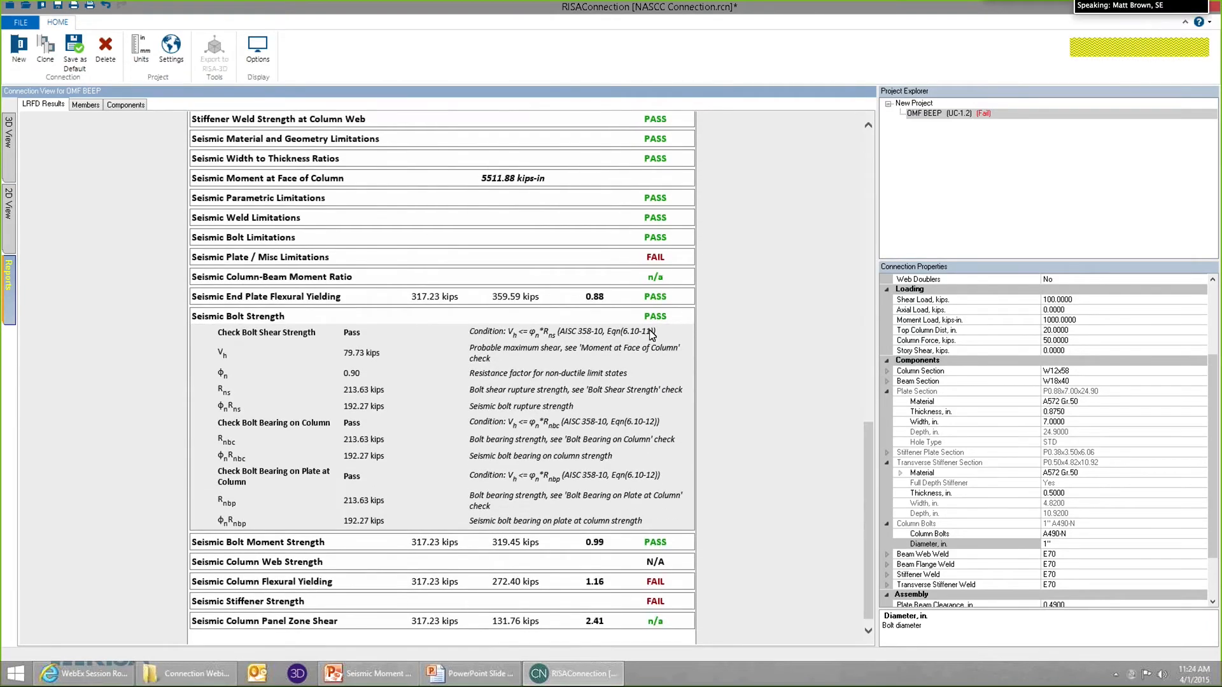
click(547, 261)
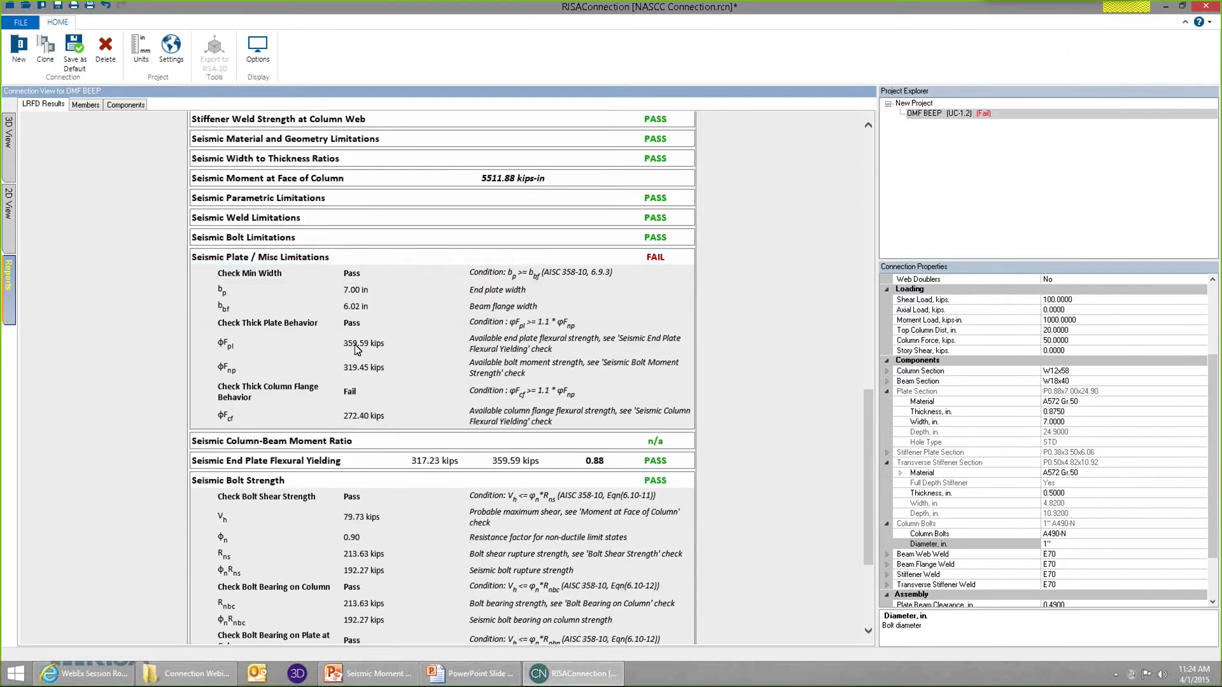
click(399, 265)
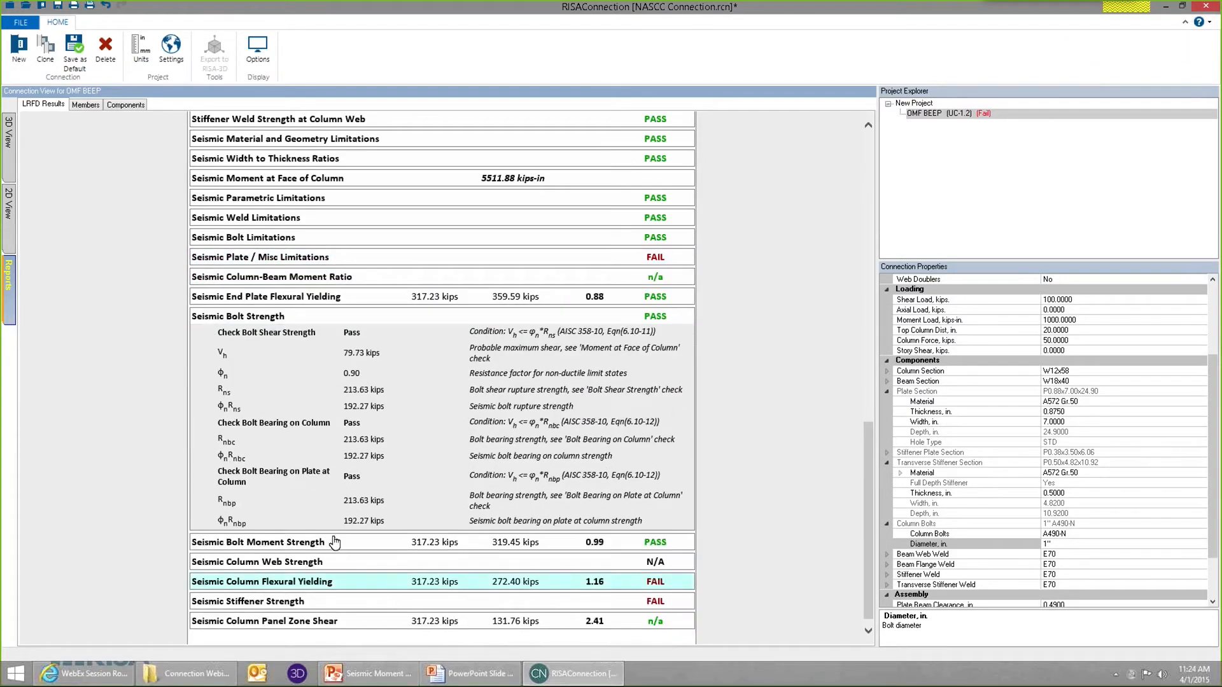
Set the end plate's thickness to 1 in.
click(8, 141)
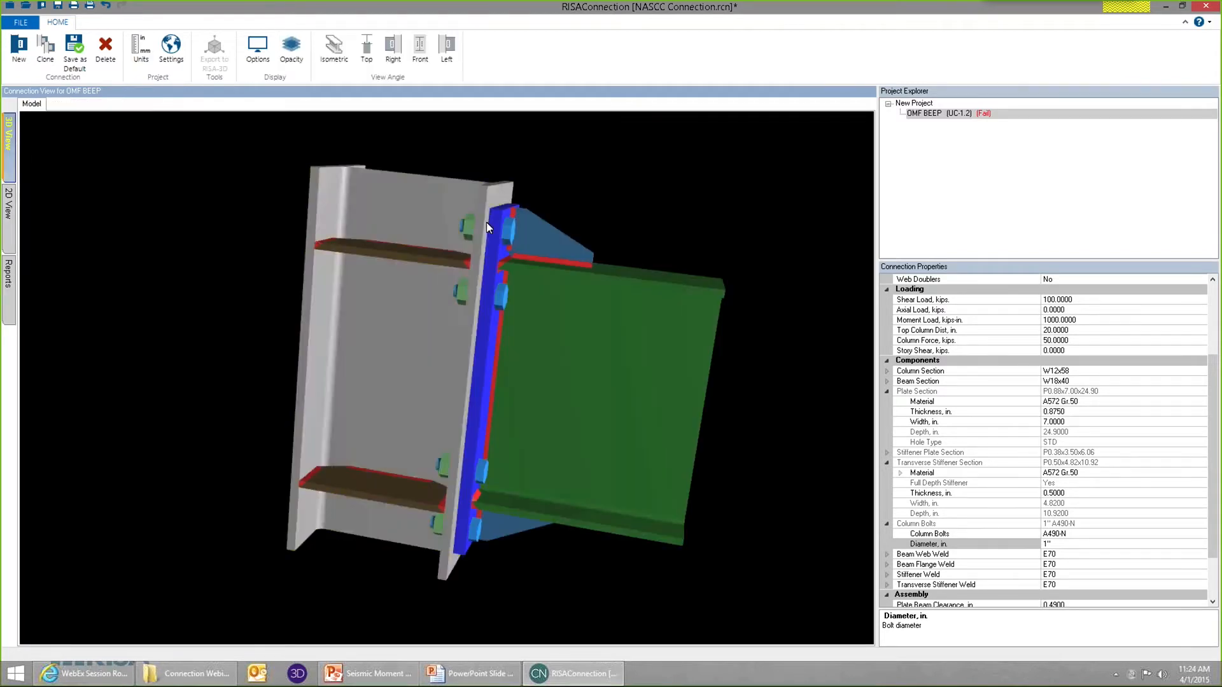
click(492, 232)
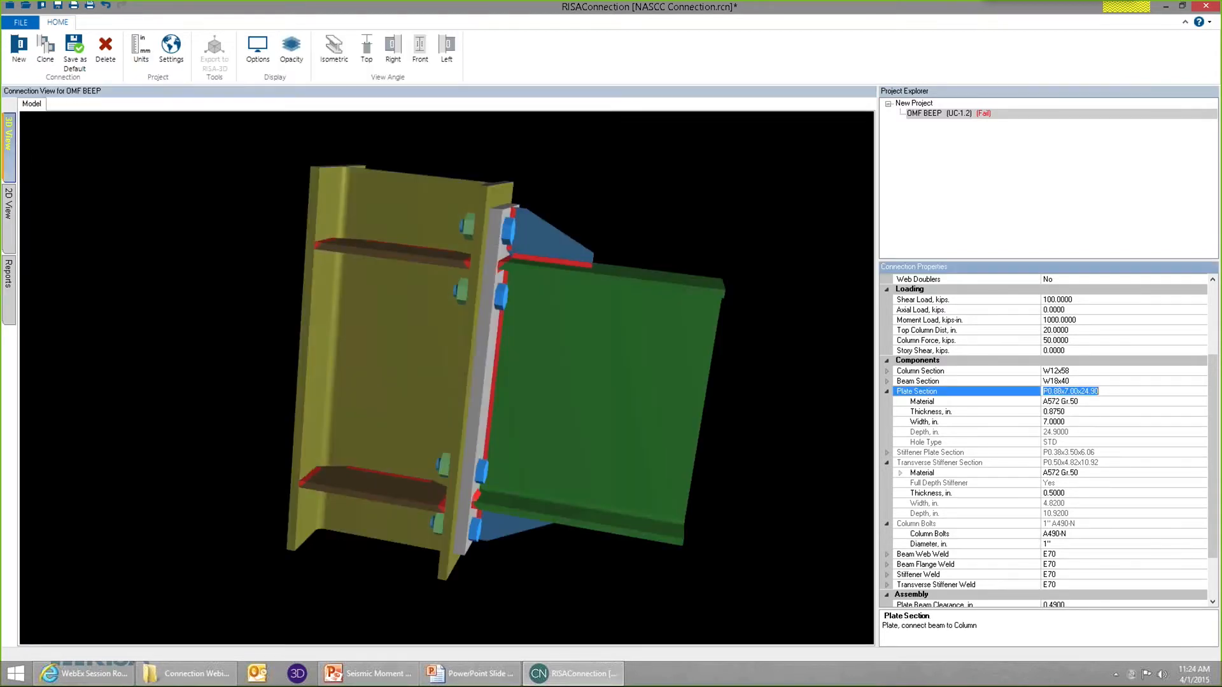
click(1097, 413)
drag(1067, 412, 965, 401)
text(1)
key(Return)
click(853, 405)
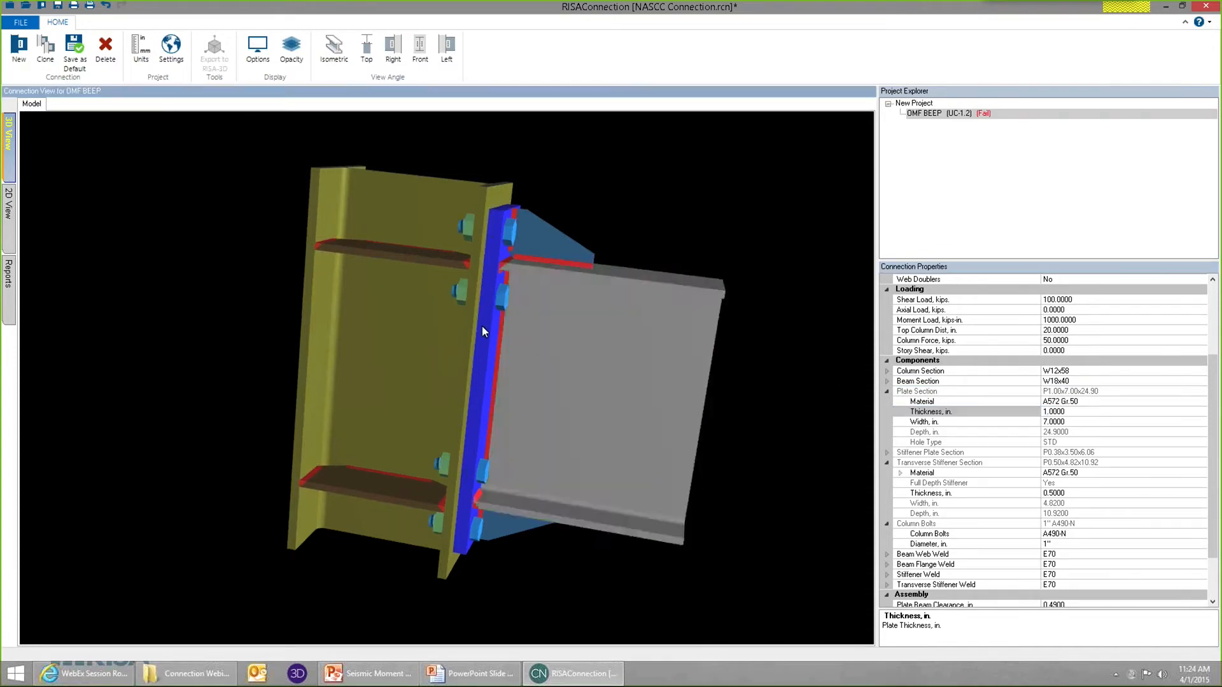
Inspect the thicker end plate in the 3D model and examine the Seismic Stiffener Strength check in the report.
drag(658, 234, 498, 248)
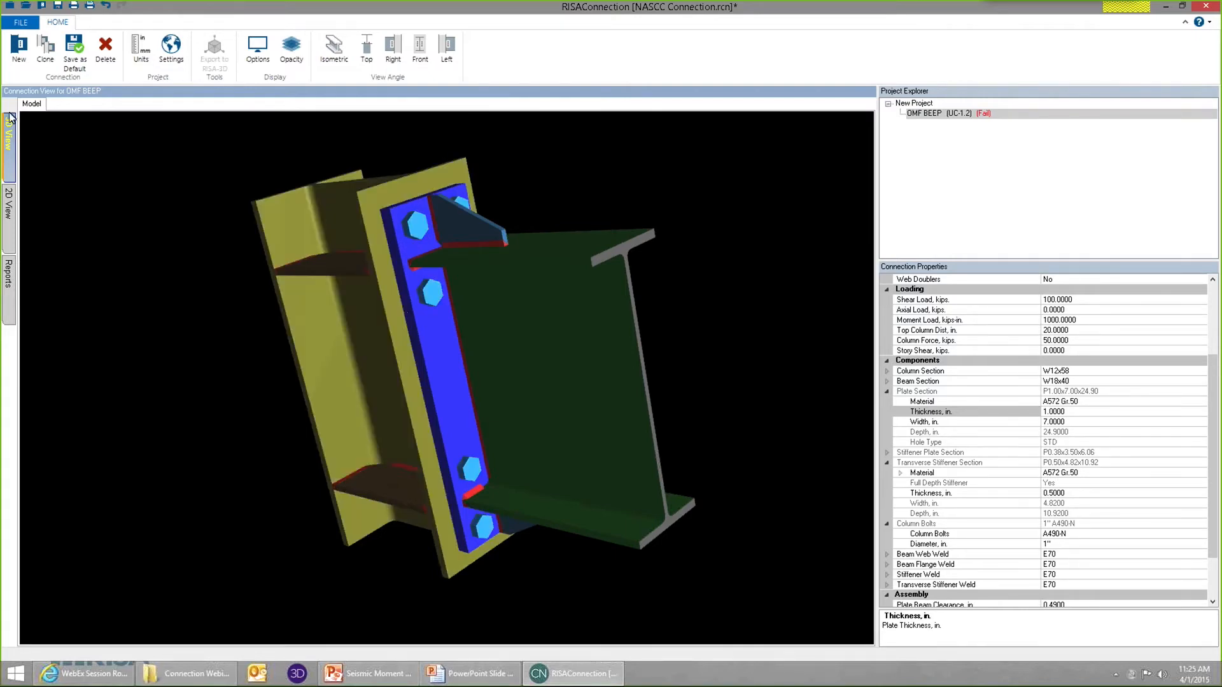
click(9, 273)
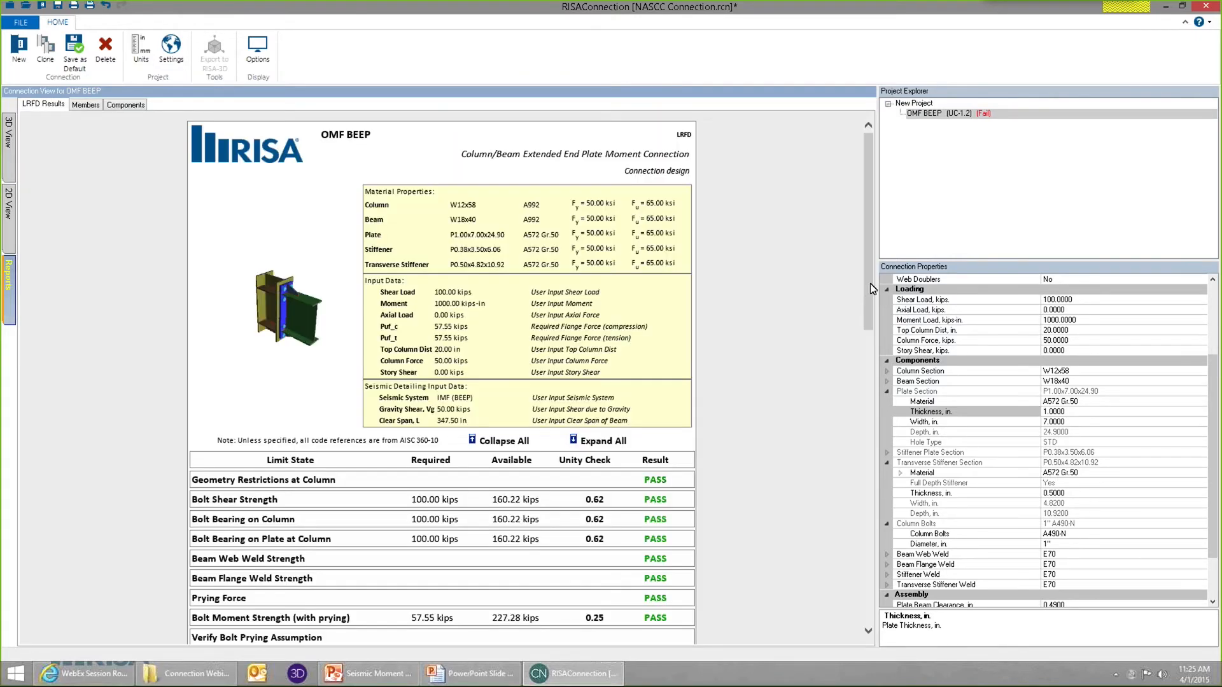
scroll(876, 382, down, 15)
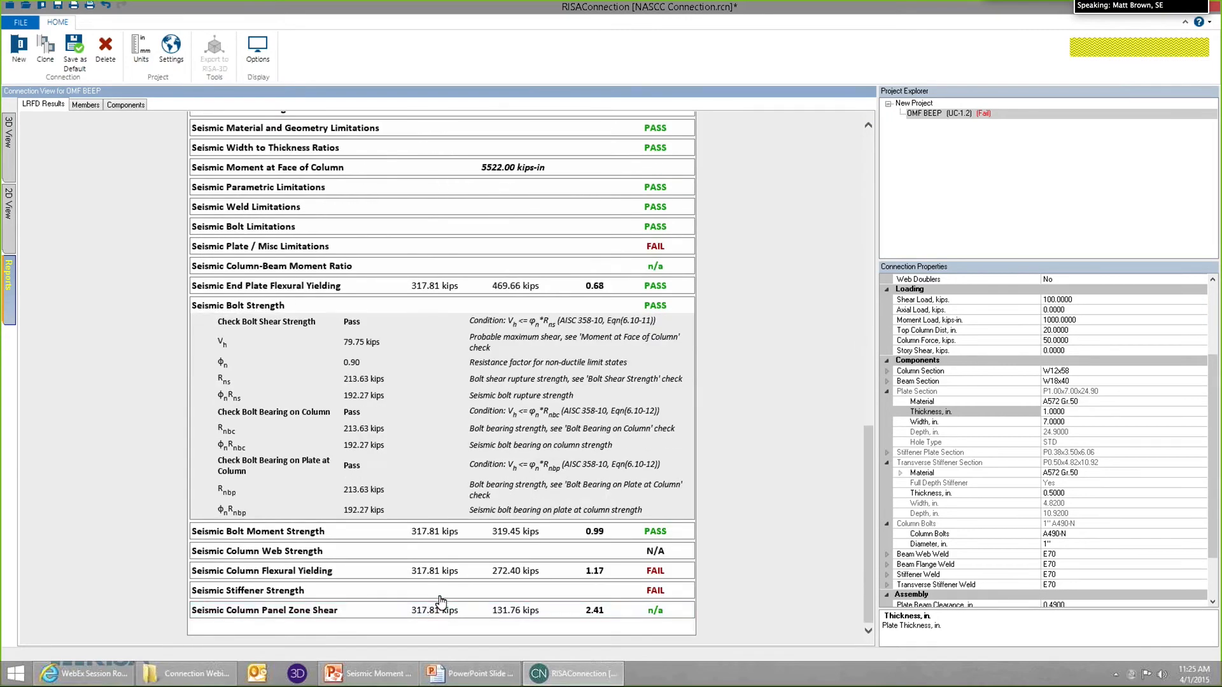
scroll(459, 553, down, 4)
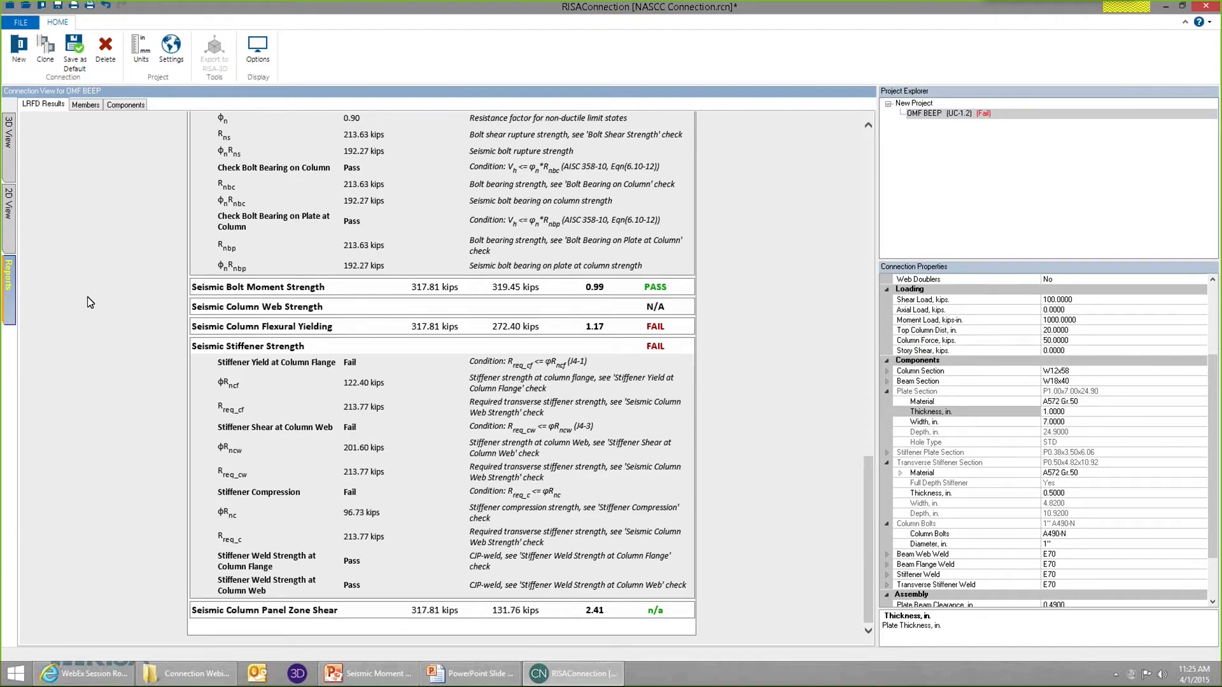
Set the transverse stiffeners' thickness to 1 in.
click(9, 133)
click(330, 269)
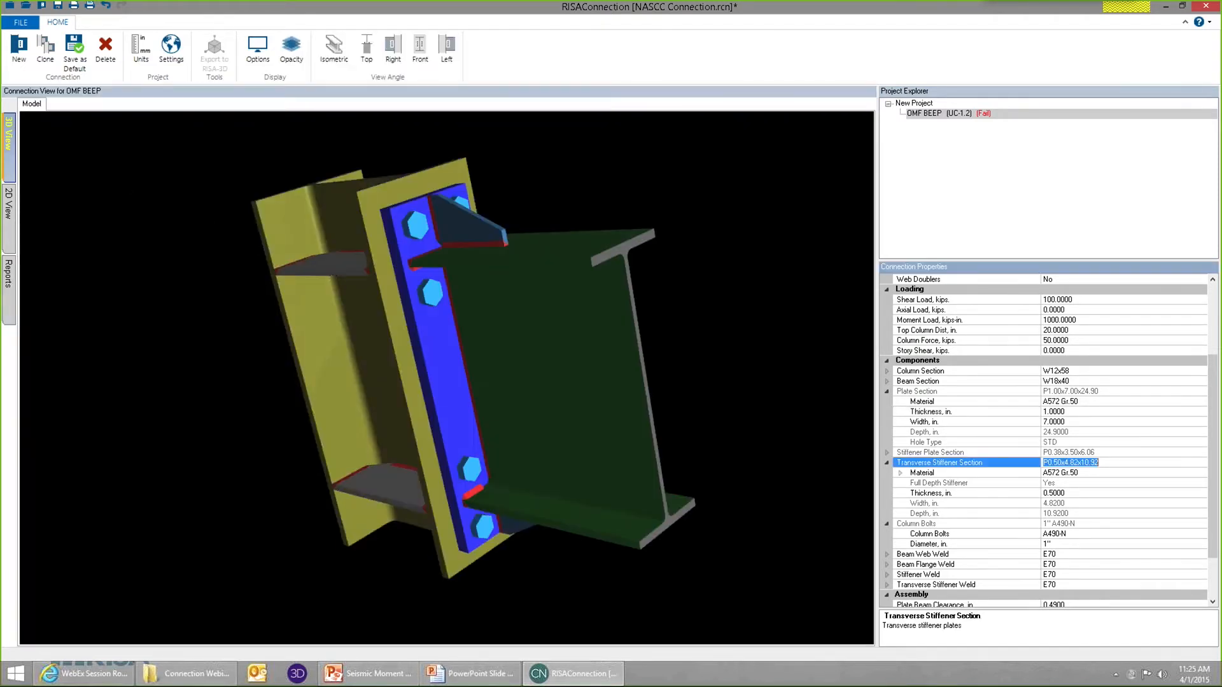
click(991, 491)
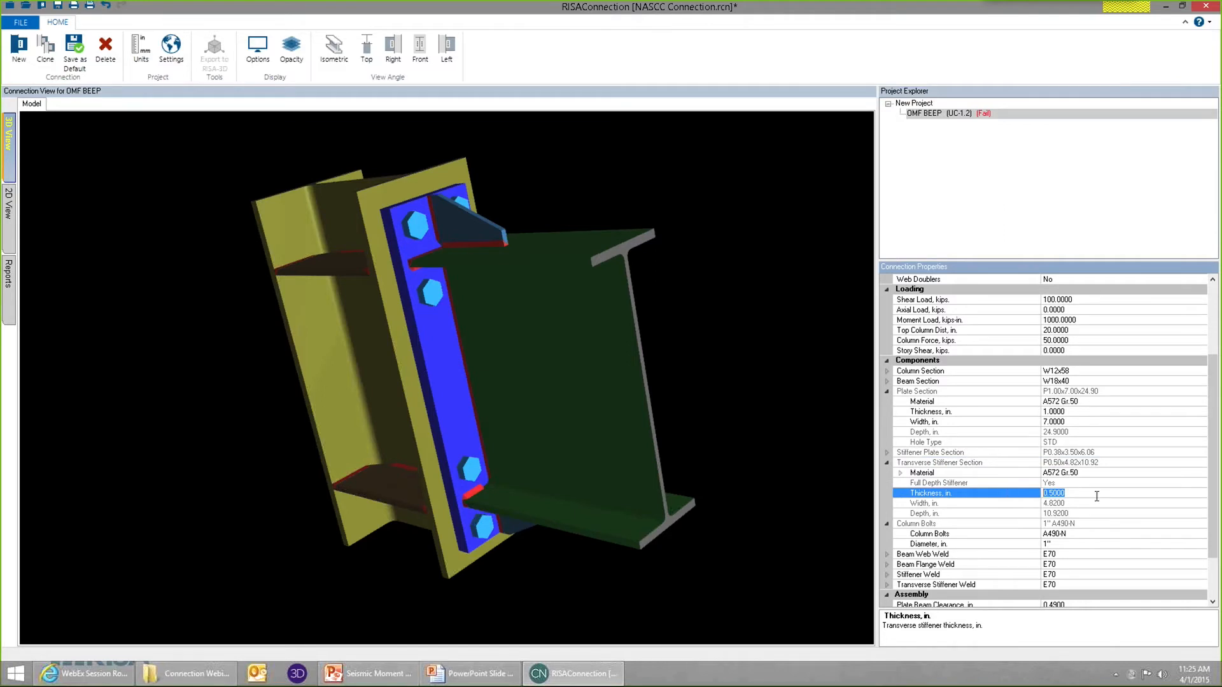
text(1)
key(Return)
click(465, 421)
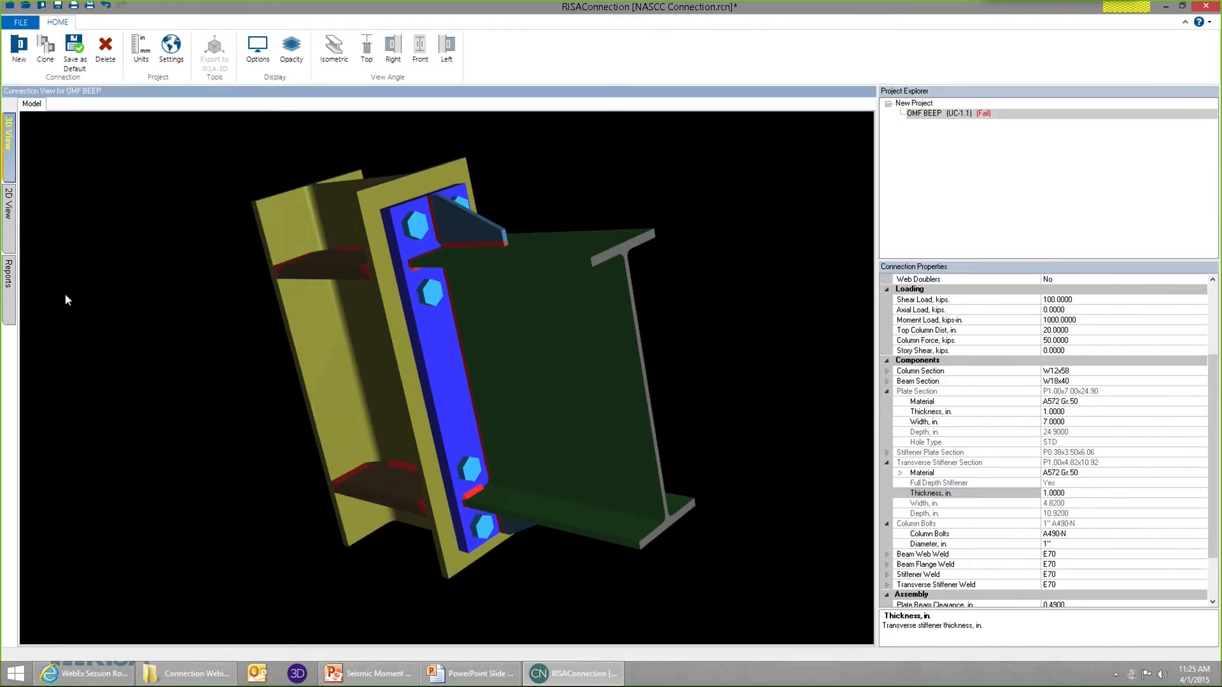
Review the seismic checks in the report with the 1 in transverse stiffeners and collapse the Seismic Stiffener Strength details.
click(10, 296)
drag(867, 272, 865, 627)
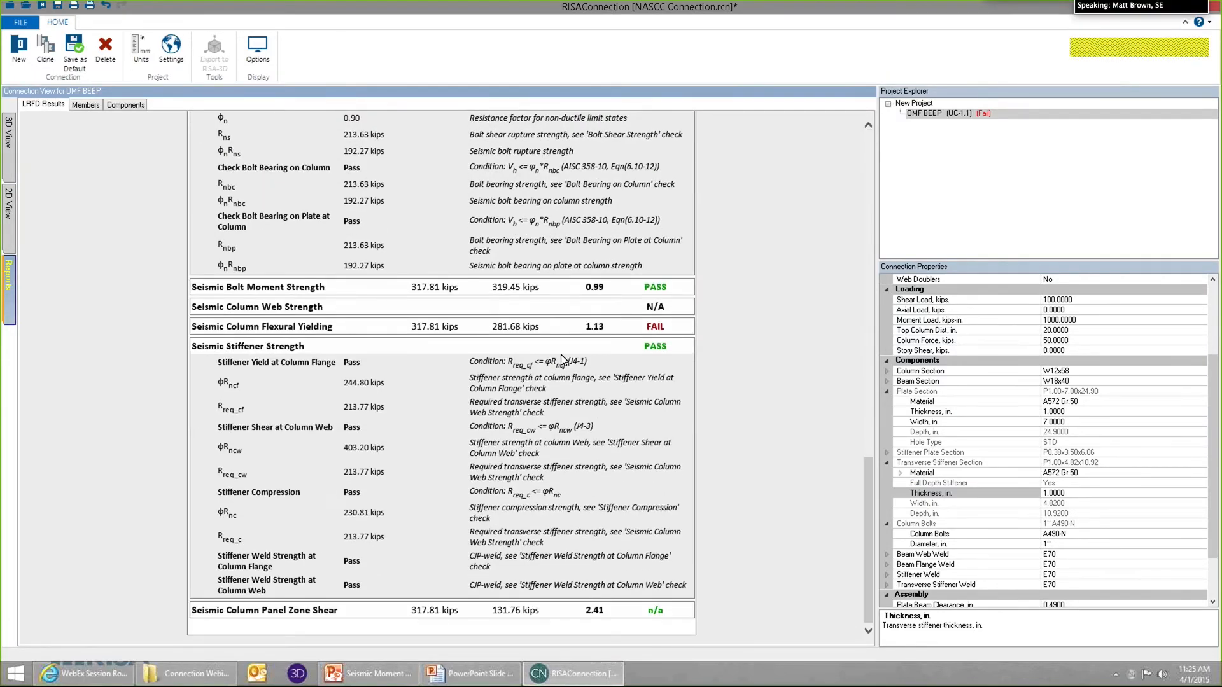
click(415, 351)
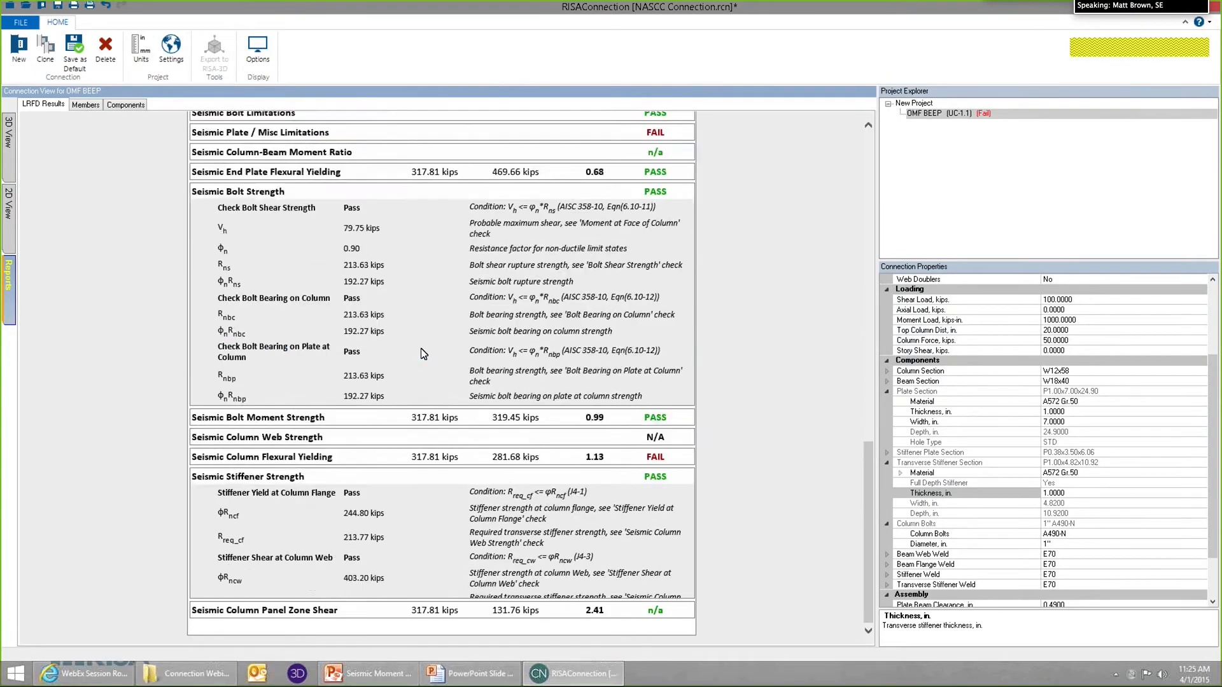
Inspect the column and its stiffeners in the 3D model and set the transverse stiffeners' thickness back to 0.5 in.
click(7, 163)
drag(416, 264, 417, 215)
scroll(368, 231, up, 5)
scroll(418, 209, down, 3)
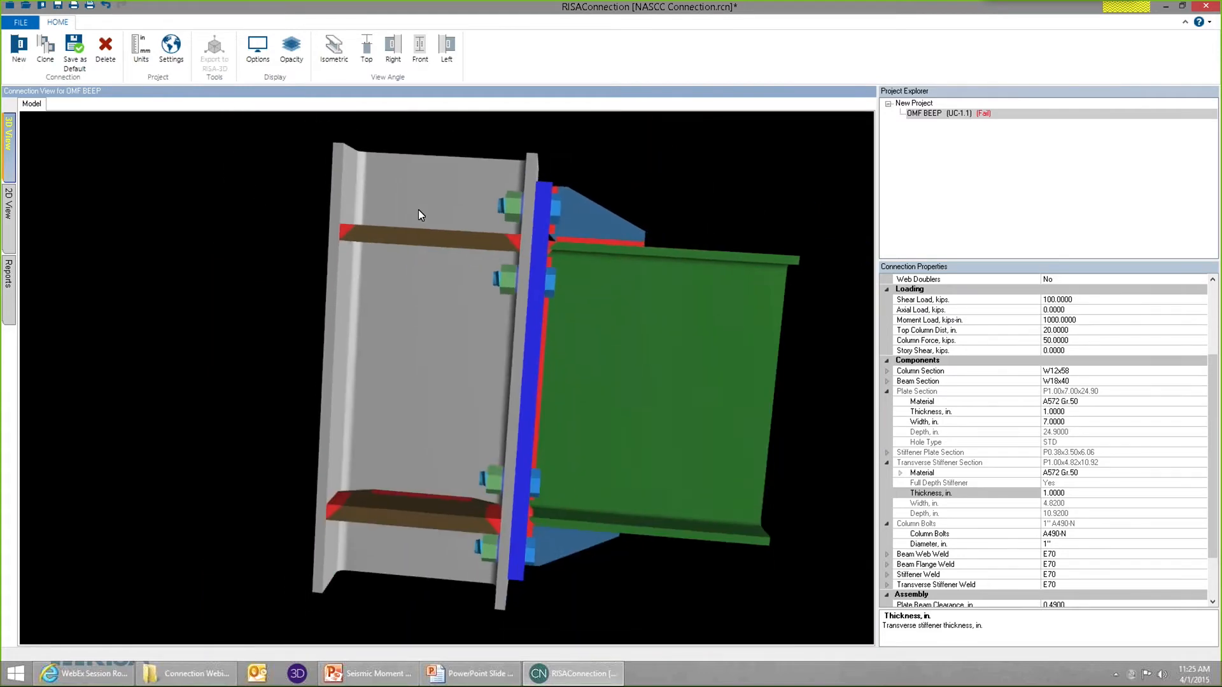
click(467, 239)
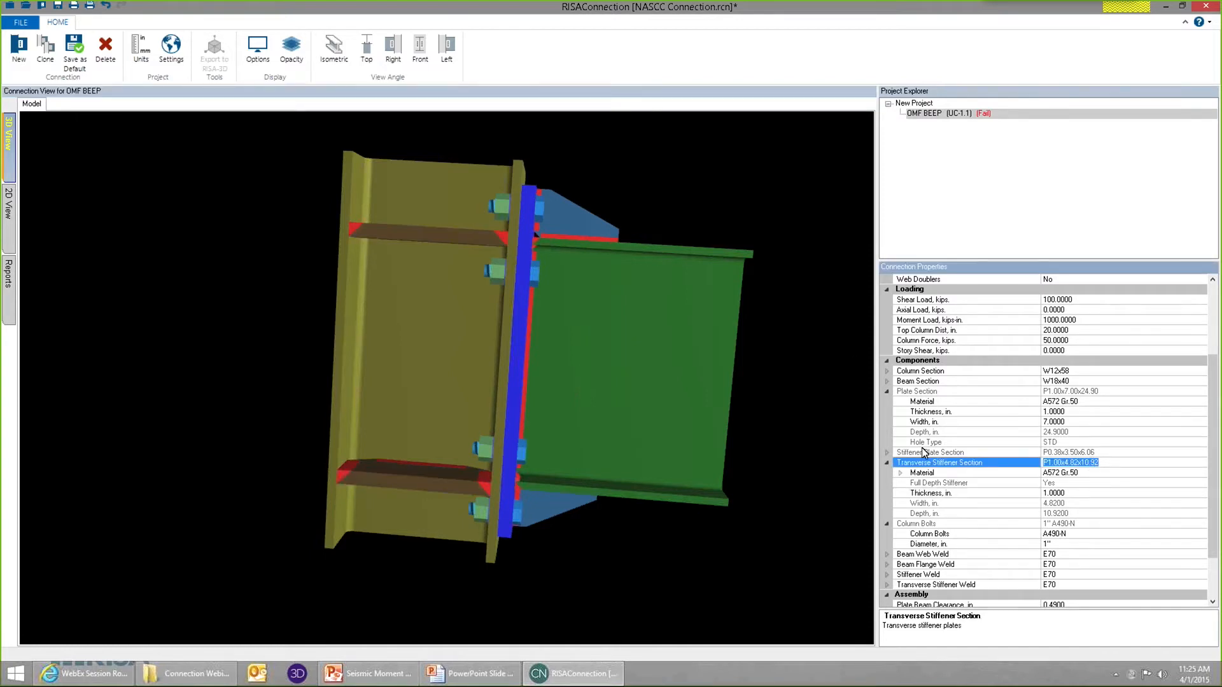
drag(1084, 494, 988, 496)
text(.5)
key(Return)
click(509, 288)
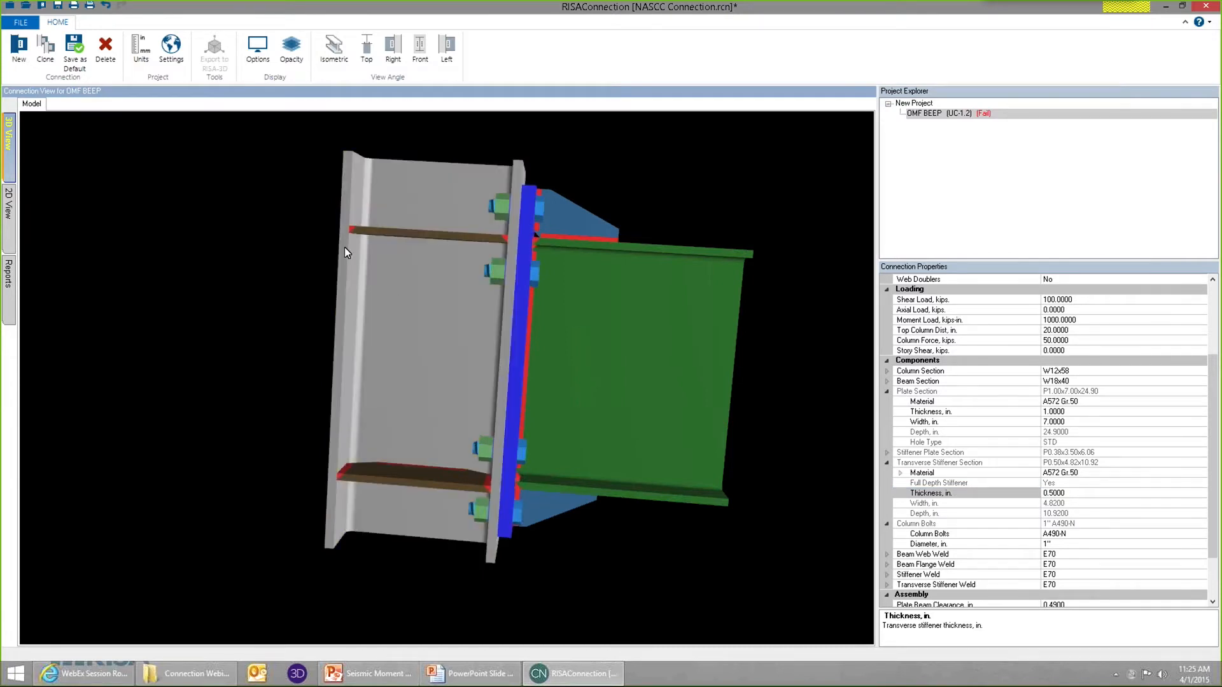
Change the column section to W12x72.
click(467, 193)
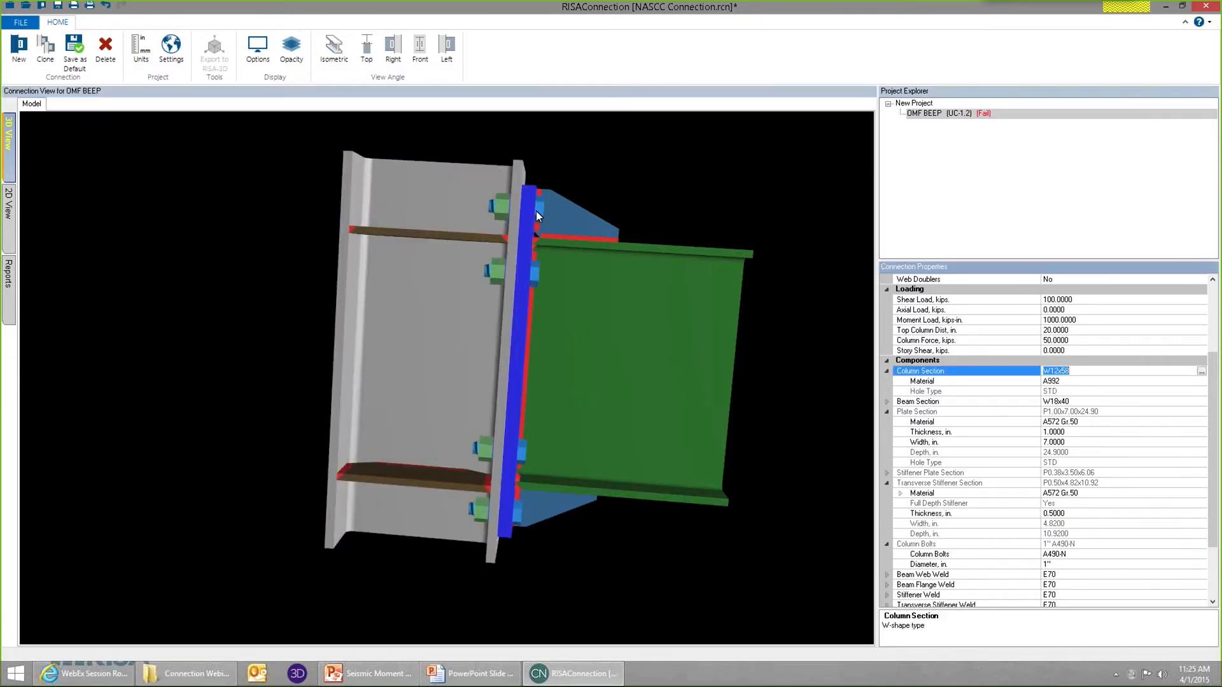
click(1201, 371)
click(517, 417)
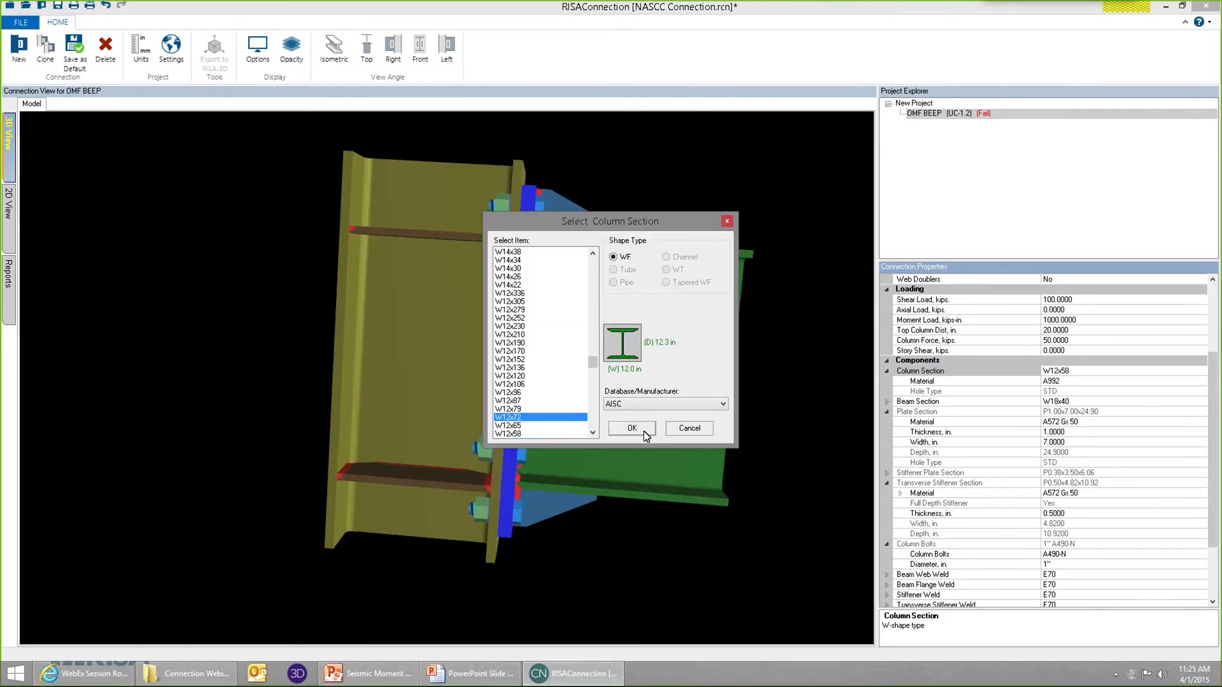
click(632, 429)
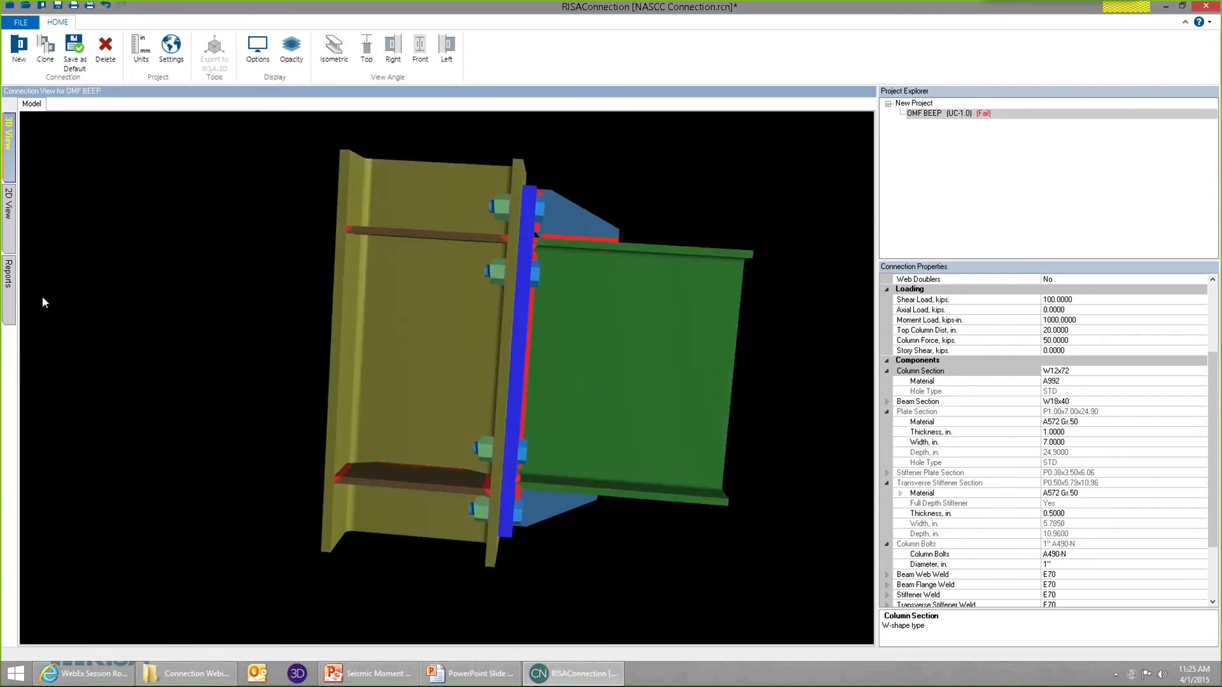
Review the seismic checks in the report for the W12x72 column, expanding and collapsing the Seismic Stiffener Strength details.
click(13, 293)
drag(867, 238, 857, 513)
click(509, 459)
click(463, 594)
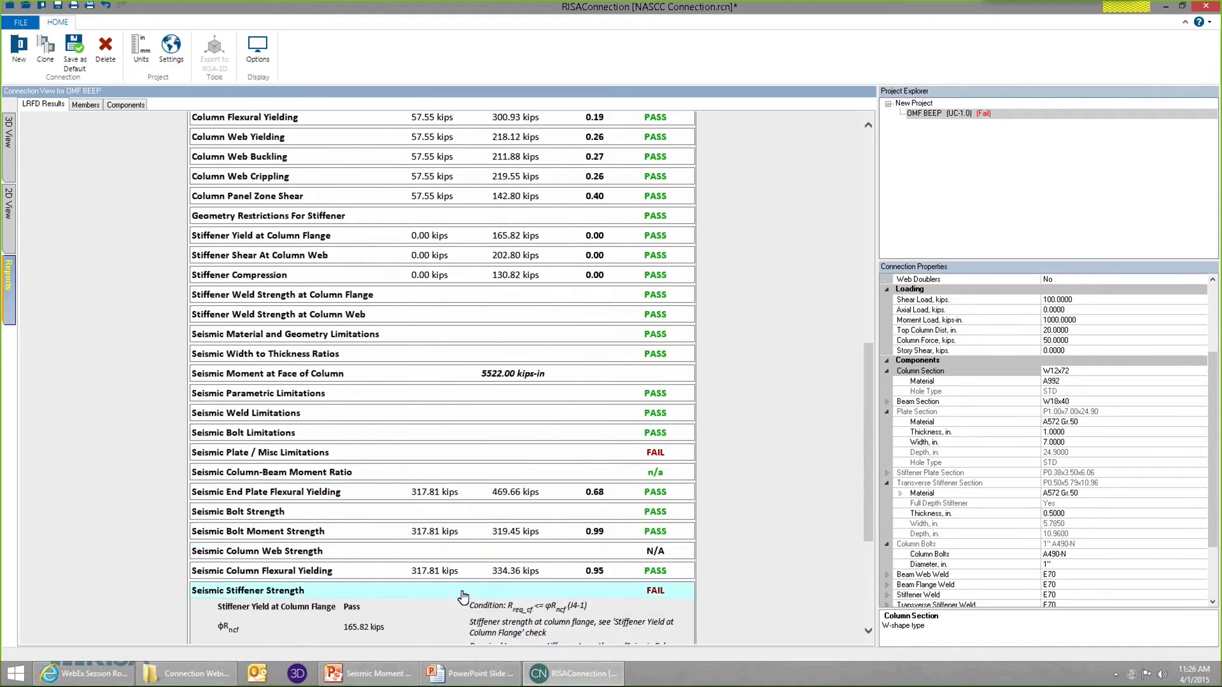
click(463, 595)
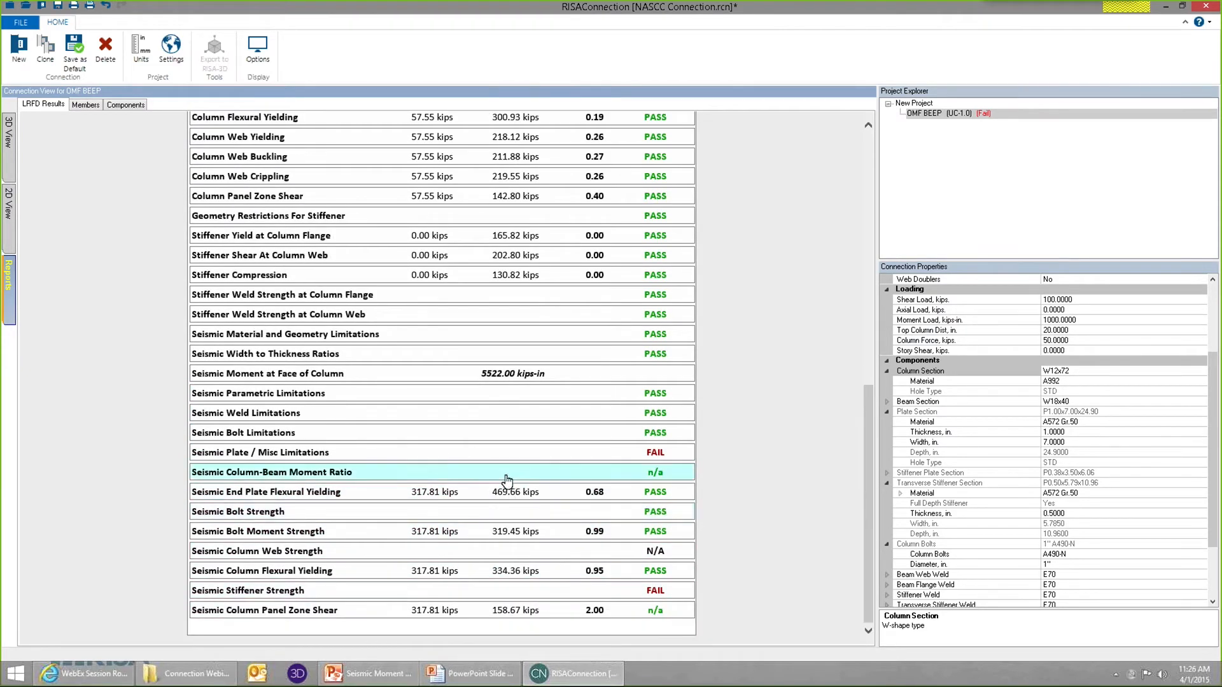
Change the column section to W12x79.
click(8, 134)
click(486, 312)
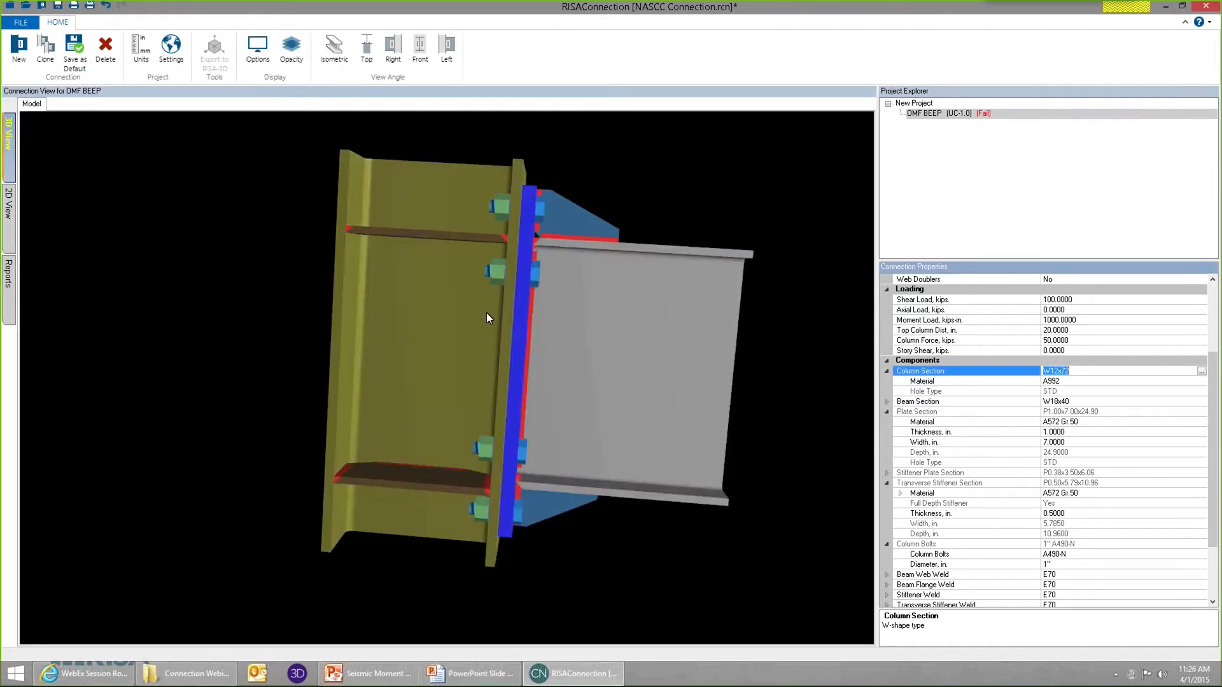
click(1201, 374)
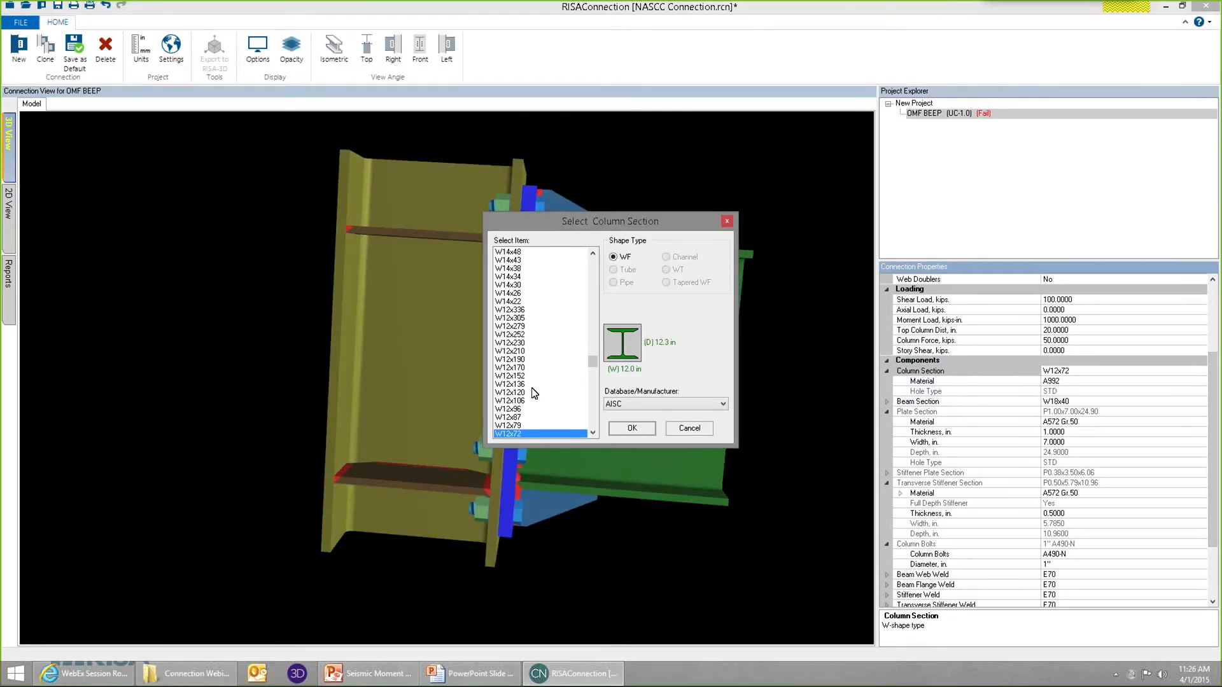
click(526, 425)
click(622, 429)
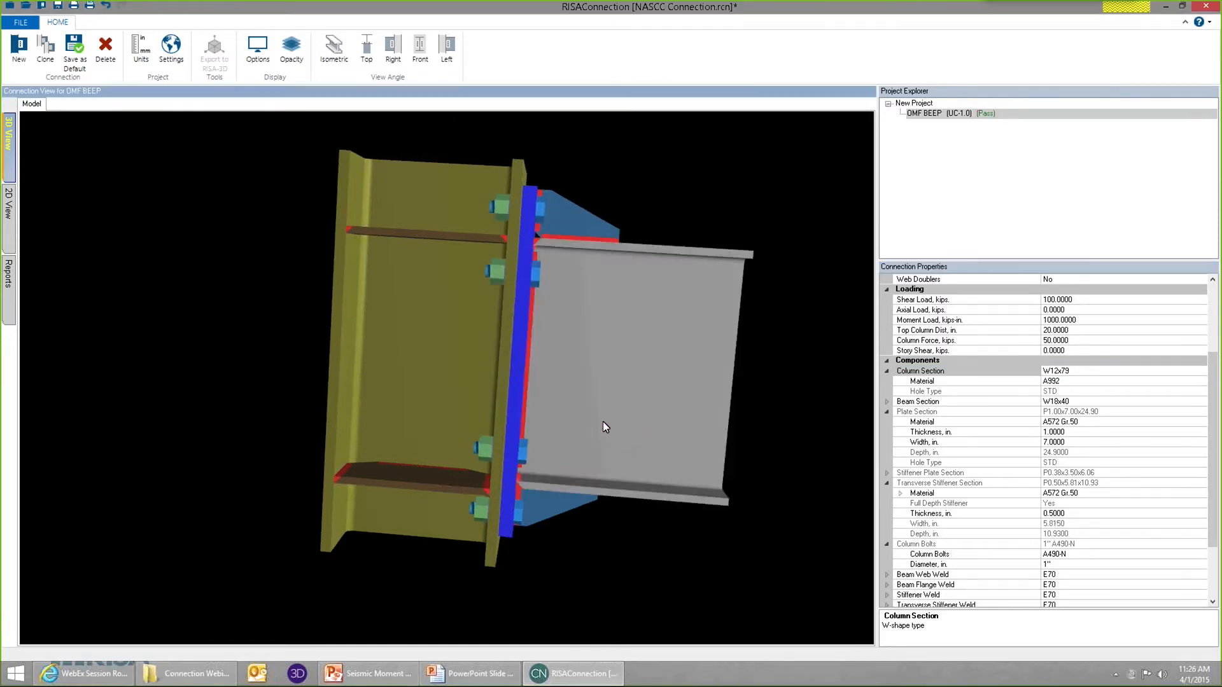
Review all seismic checks in the report for the W12x79 column and inspect the connection in the 3D model.
click(9, 280)
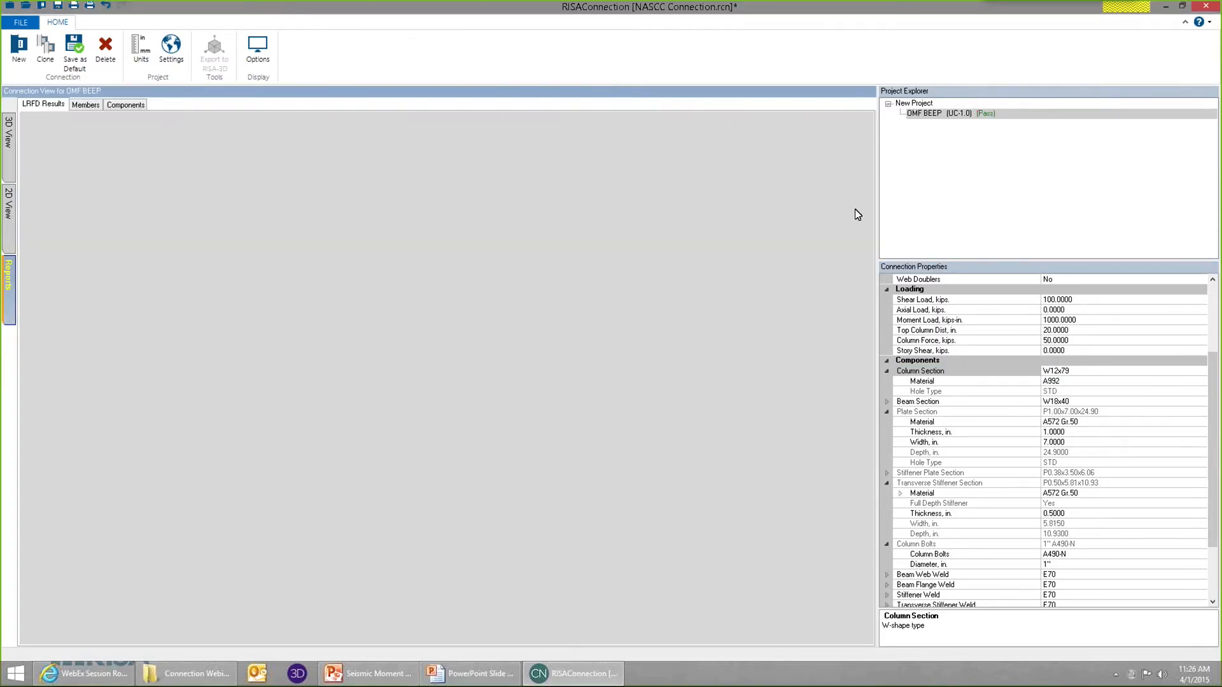
drag(868, 195, 872, 546)
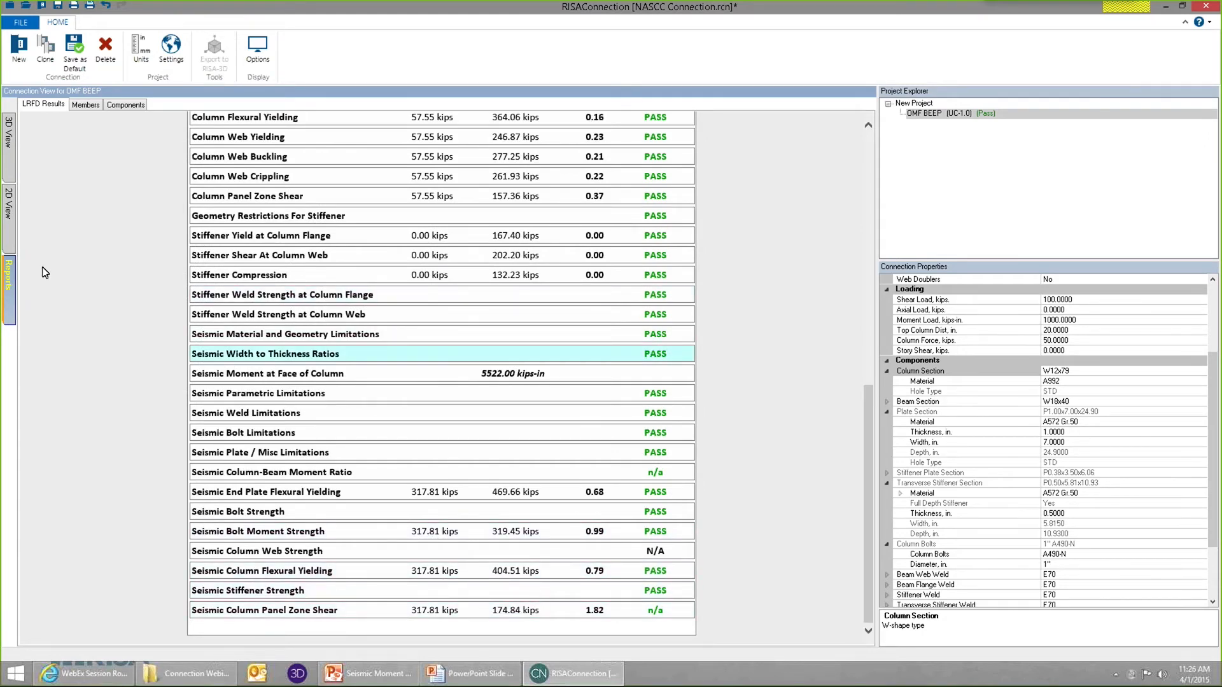
click(9, 157)
drag(609, 292, 589, 308)
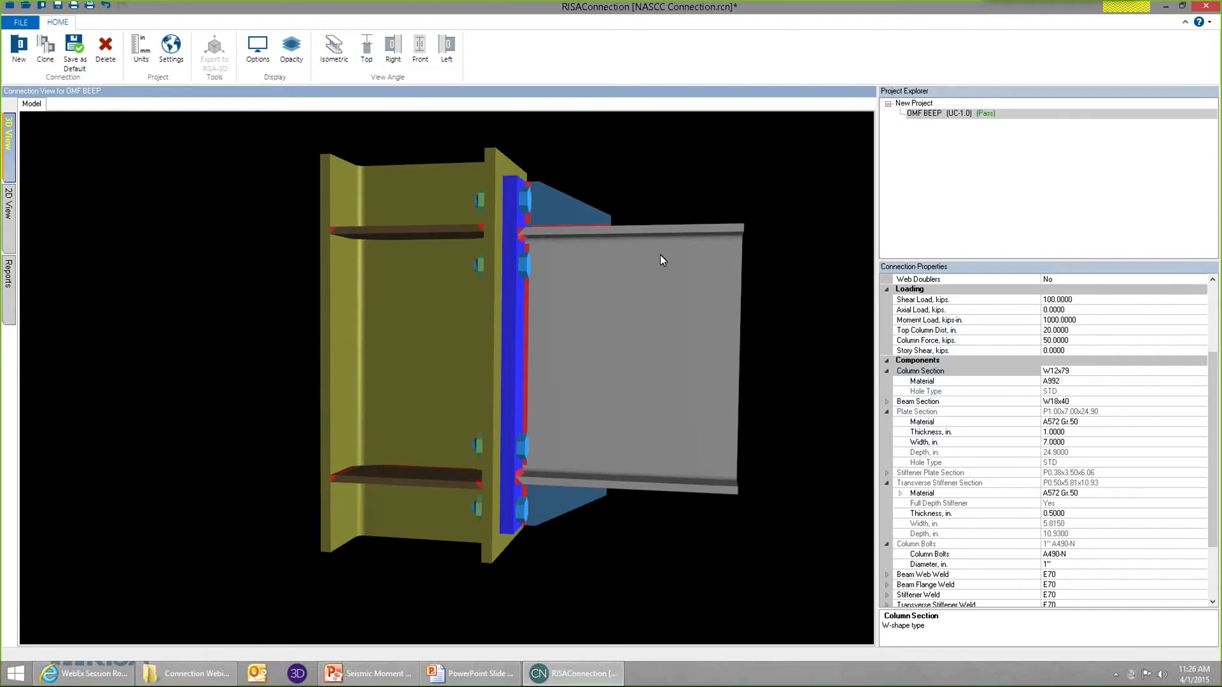
Set the connection's seismic system to SMF (BEEP).
drag(1215, 380, 1213, 307)
click(1197, 320)
click(1200, 320)
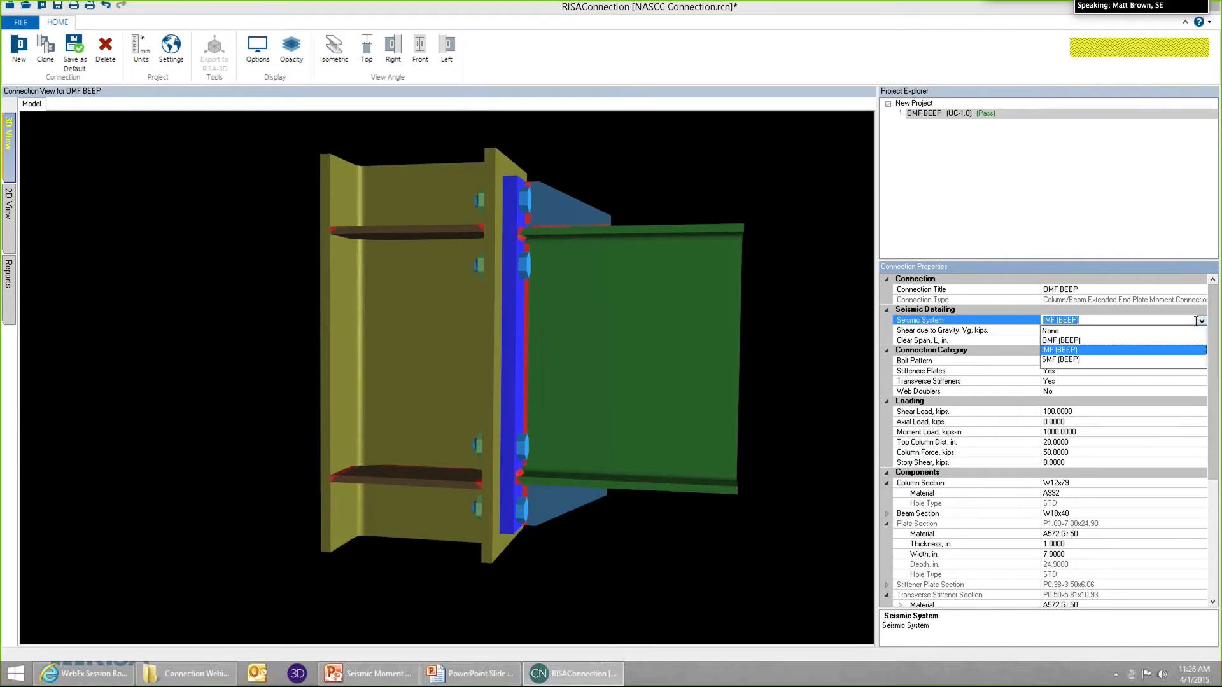
click(1066, 360)
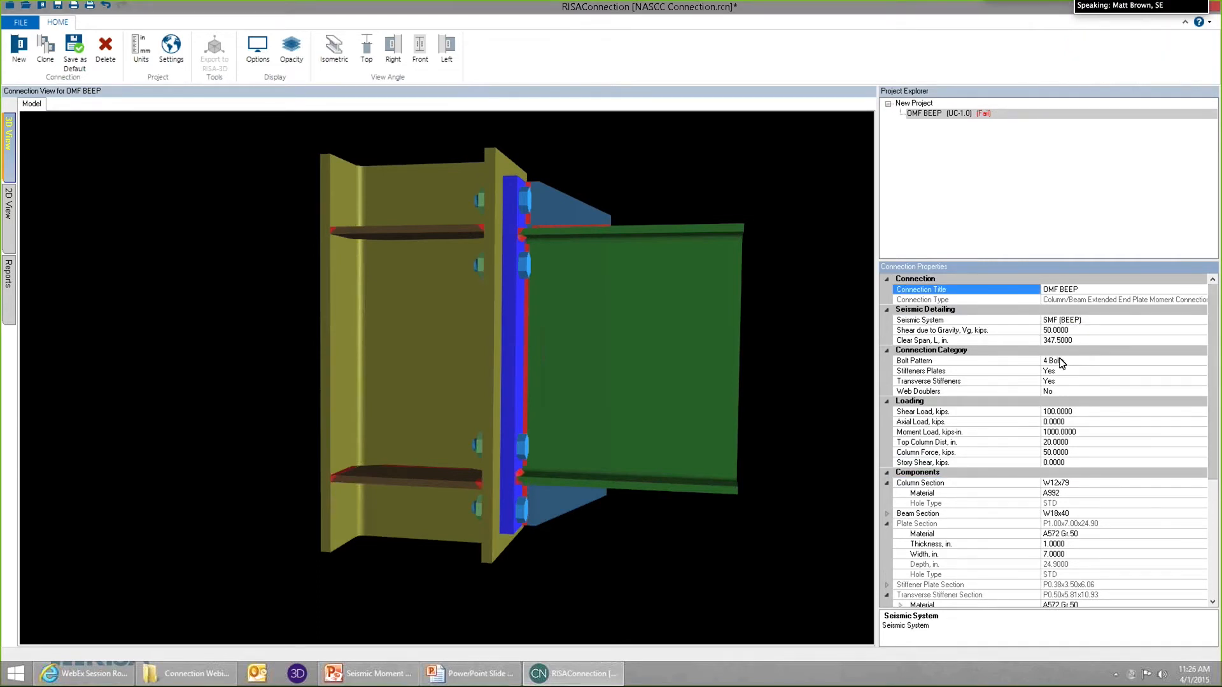
Review the seismic limit state checks in the report for the SMF (BEEP) system.
click(555, 329)
click(11, 309)
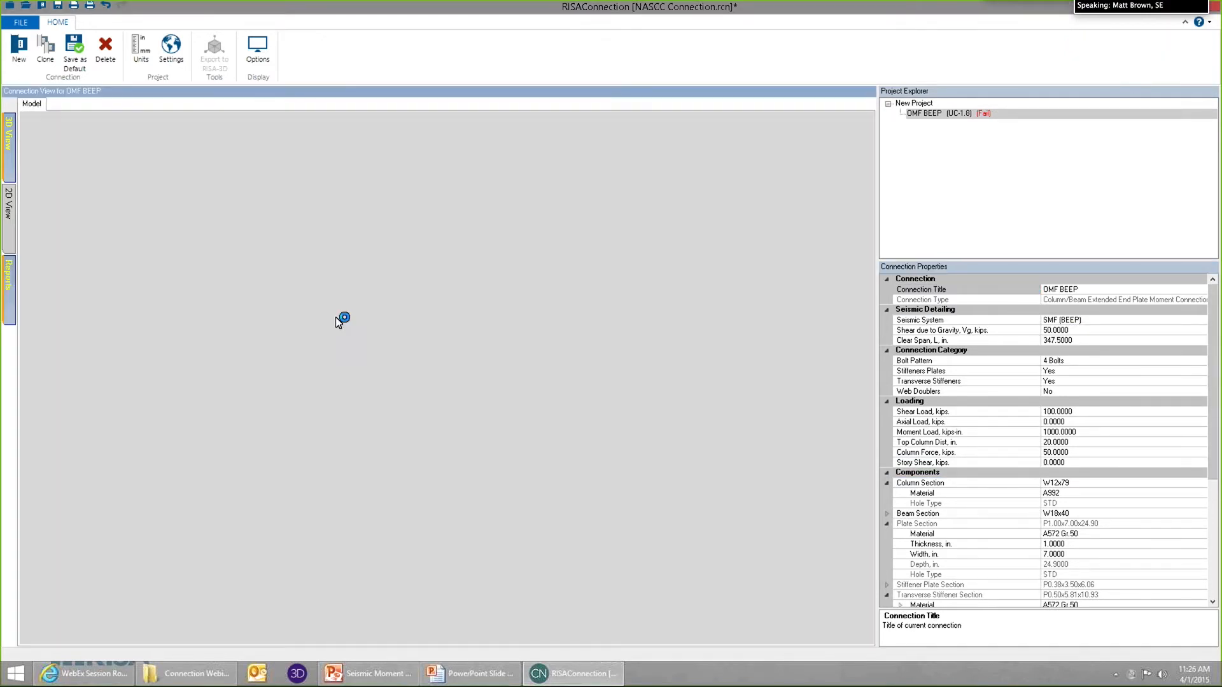
scroll(872, 293, down, 2)
scroll(875, 338, down, 8)
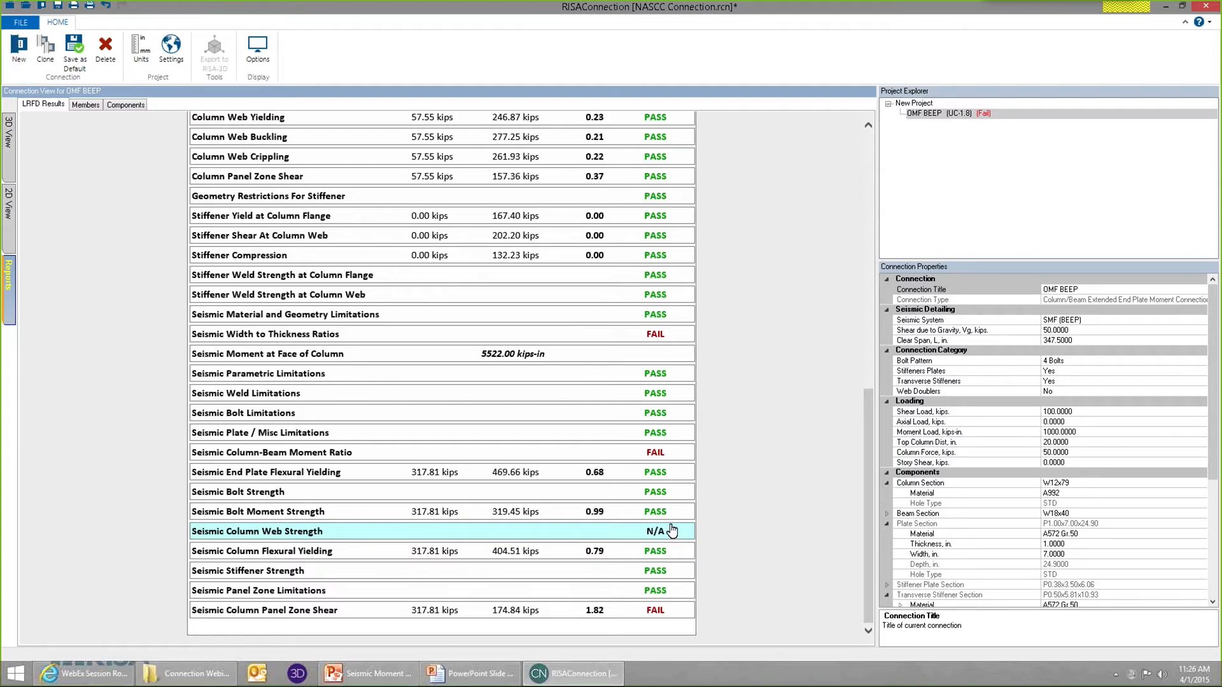
drag(869, 421, 871, 487)
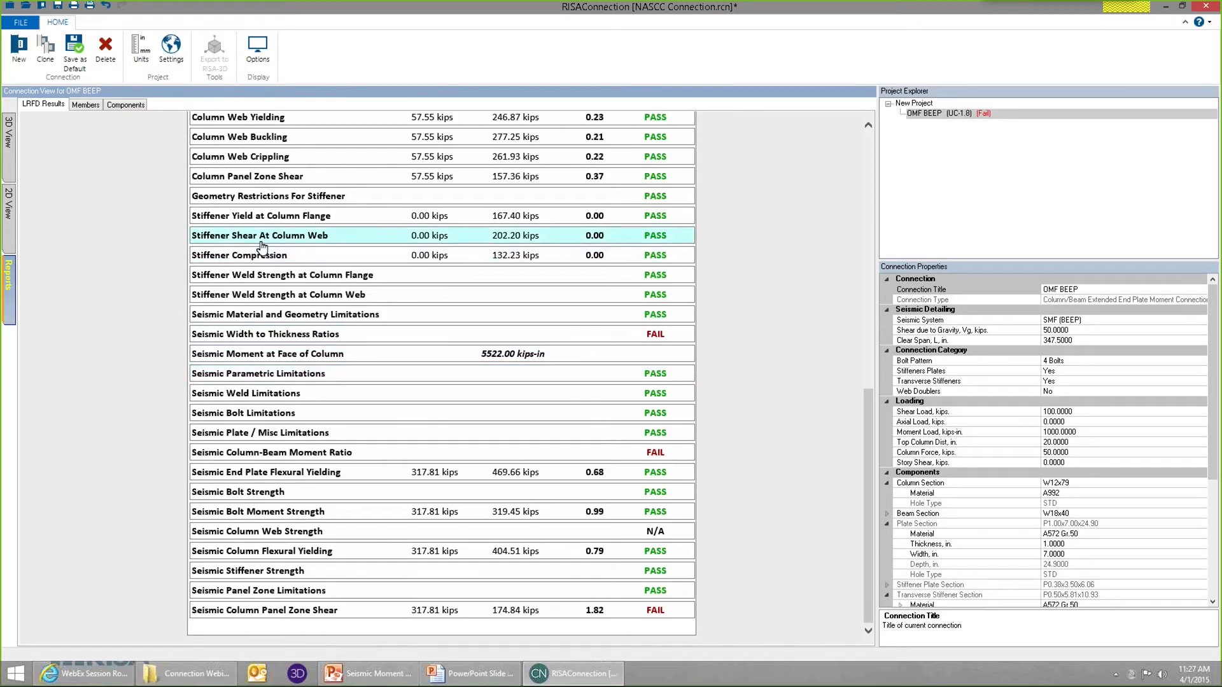
Check the column in the 3D model and examine the Seismic Column Panel Zone Shear details in the report.
click(10, 153)
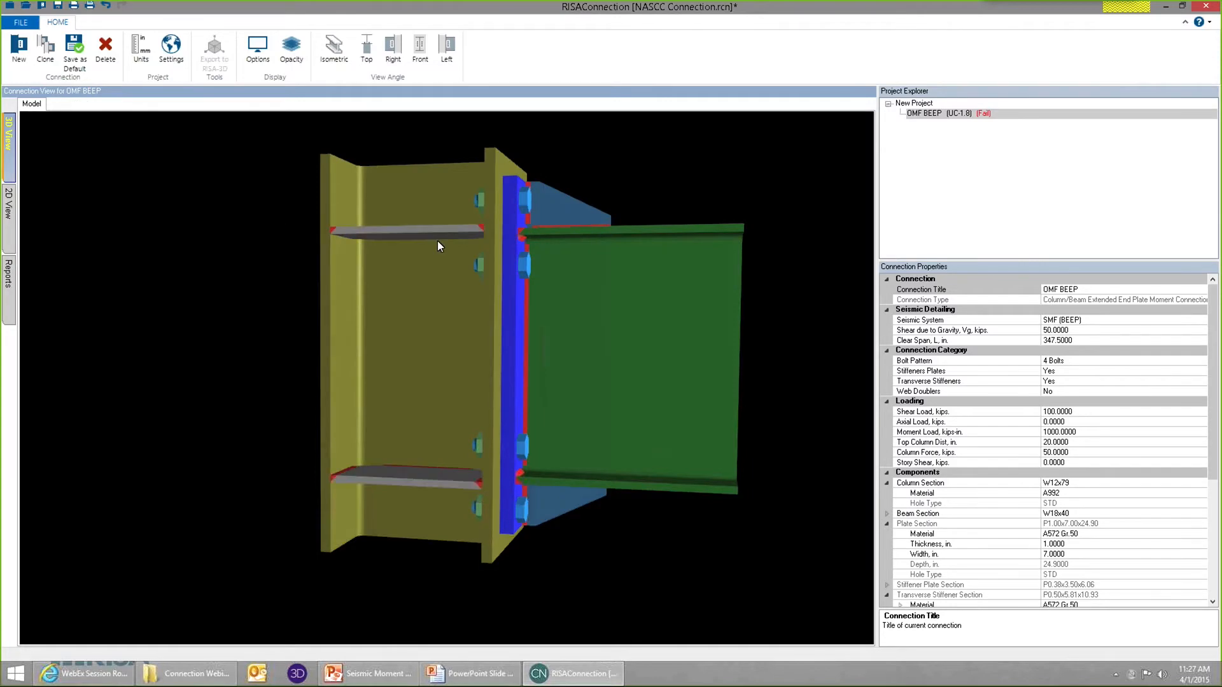
click(921, 483)
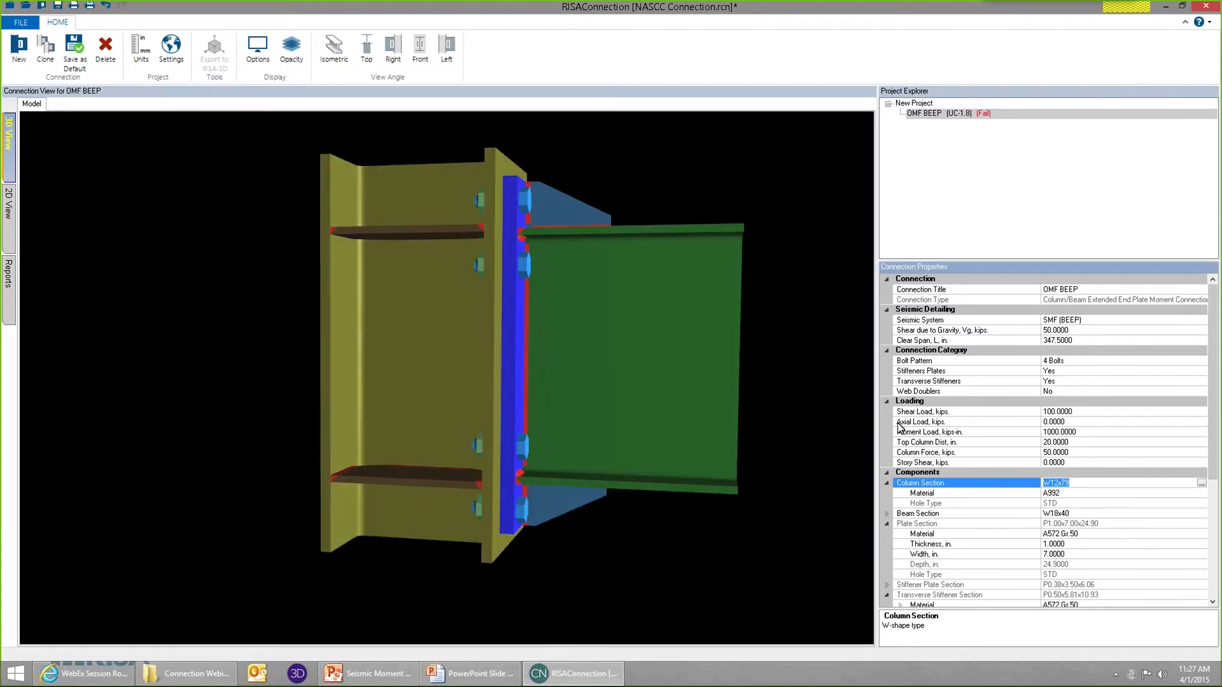
click(7, 286)
drag(868, 275, 868, 529)
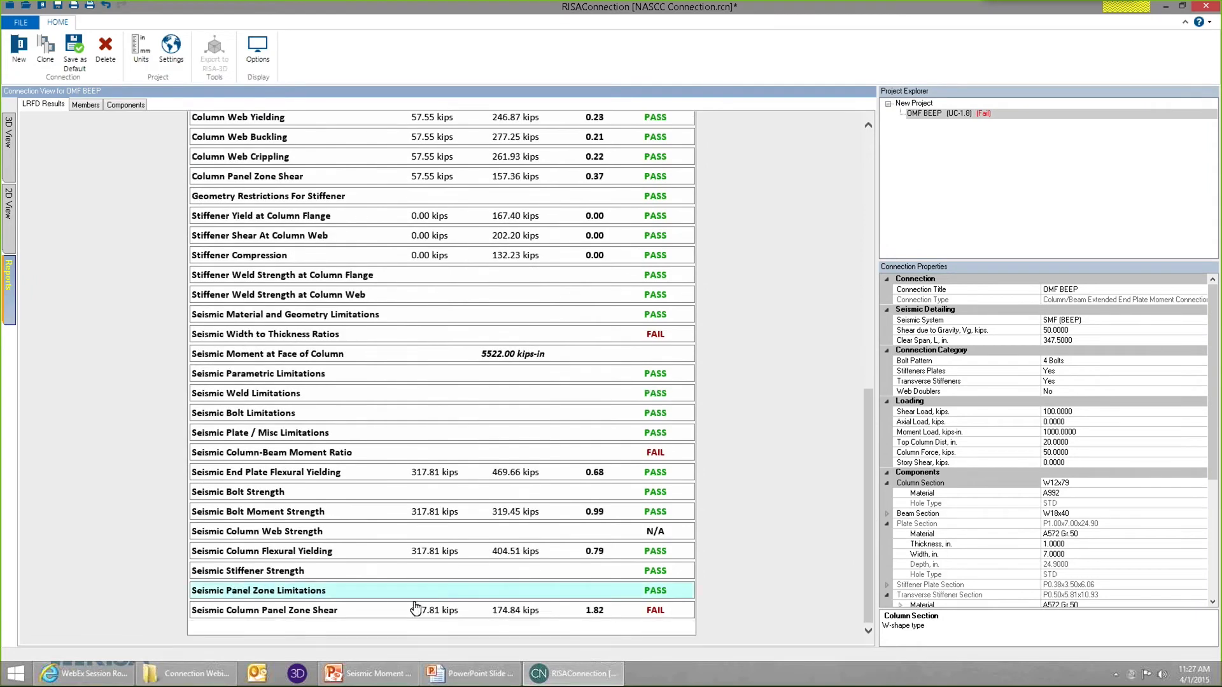
click(380, 611)
scroll(414, 567, down, 5)
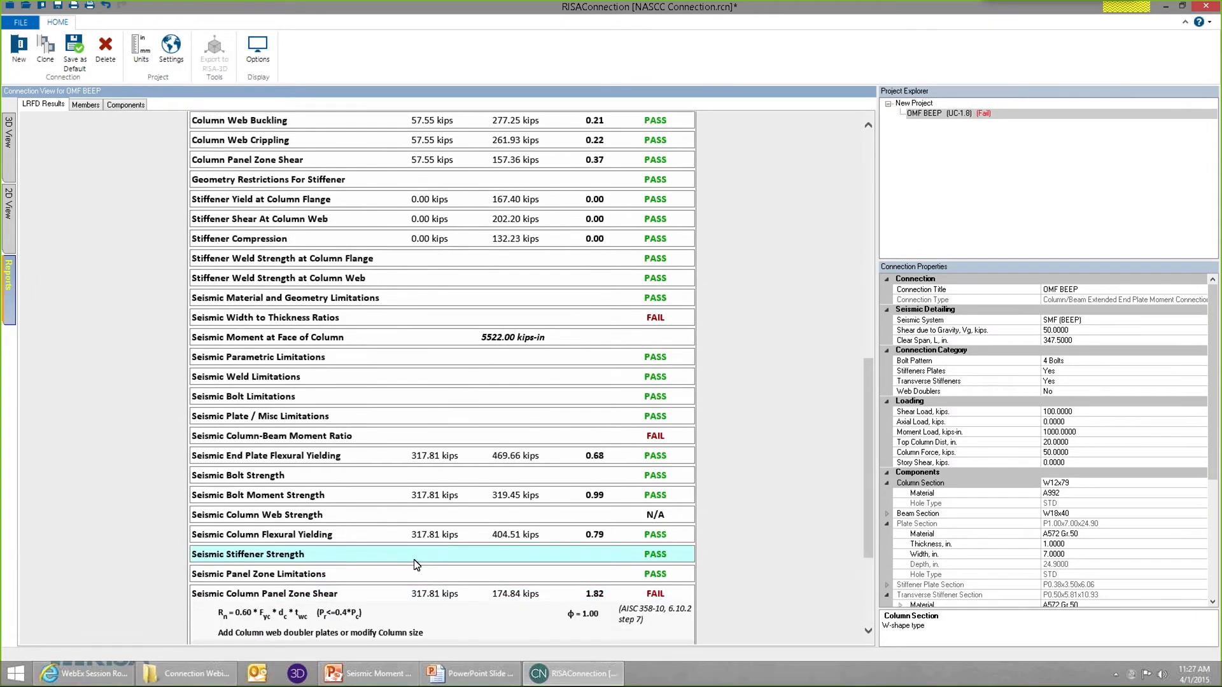
Change the column section to W12x152 from the AISC wide flange shapes.
click(9, 133)
click(431, 299)
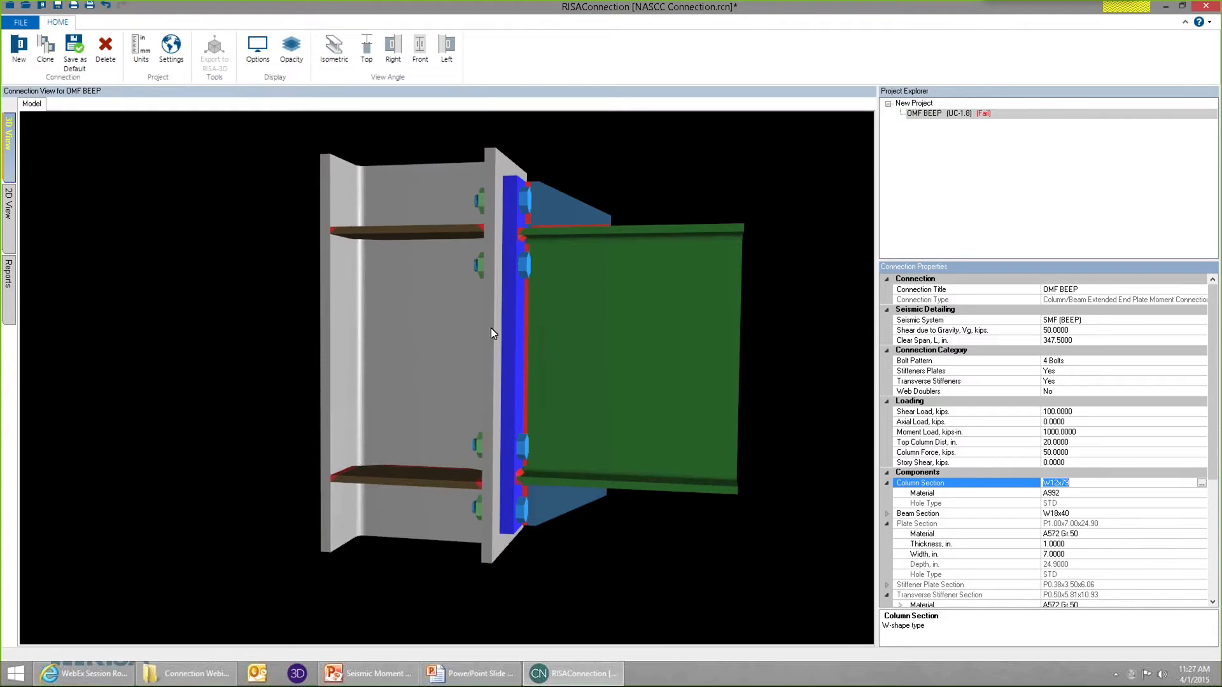
drag(645, 204, 697, 213)
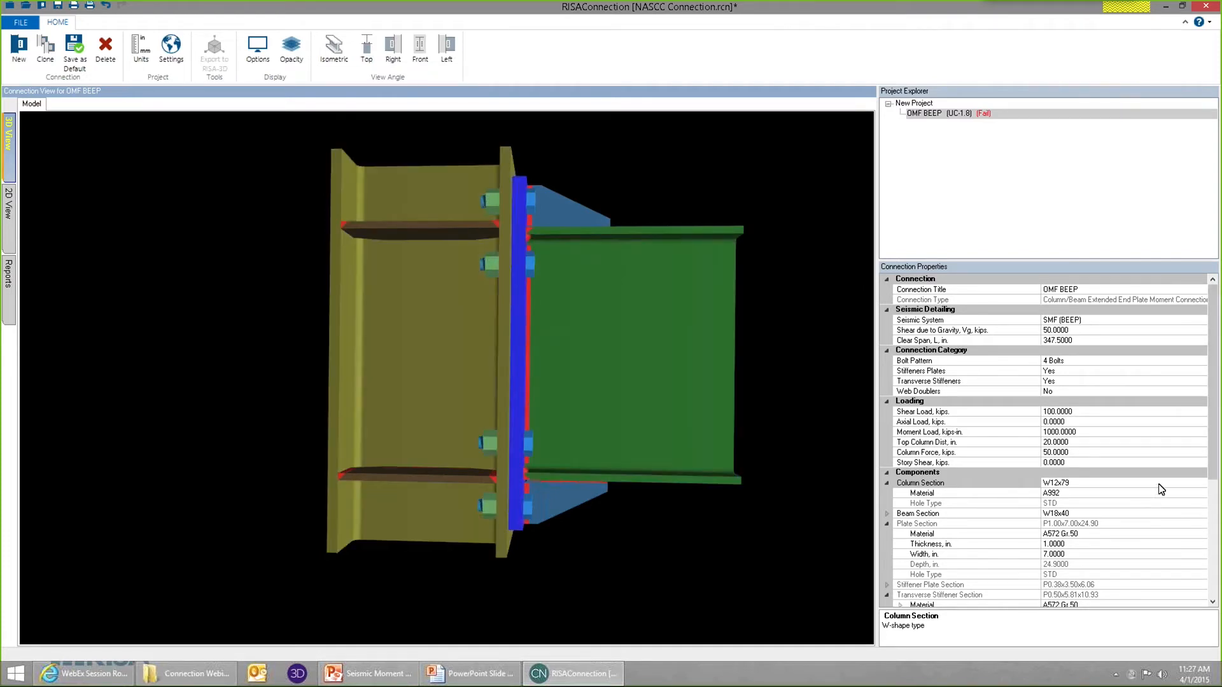
click(1202, 487)
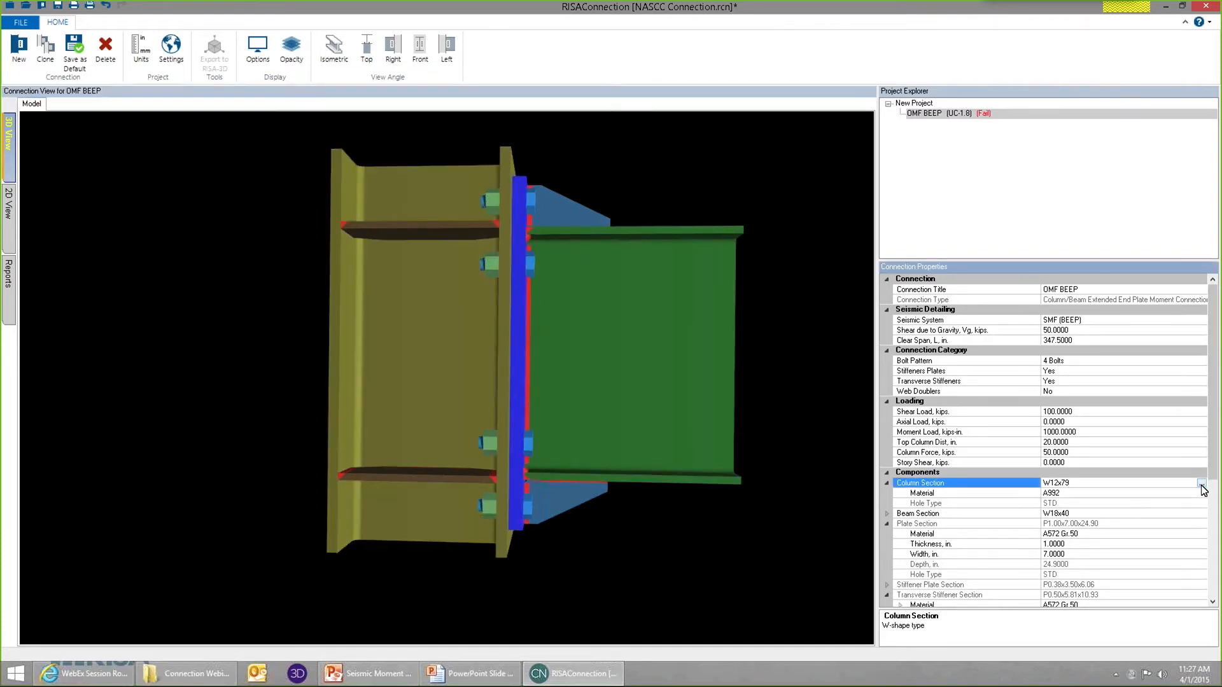
click(1202, 484)
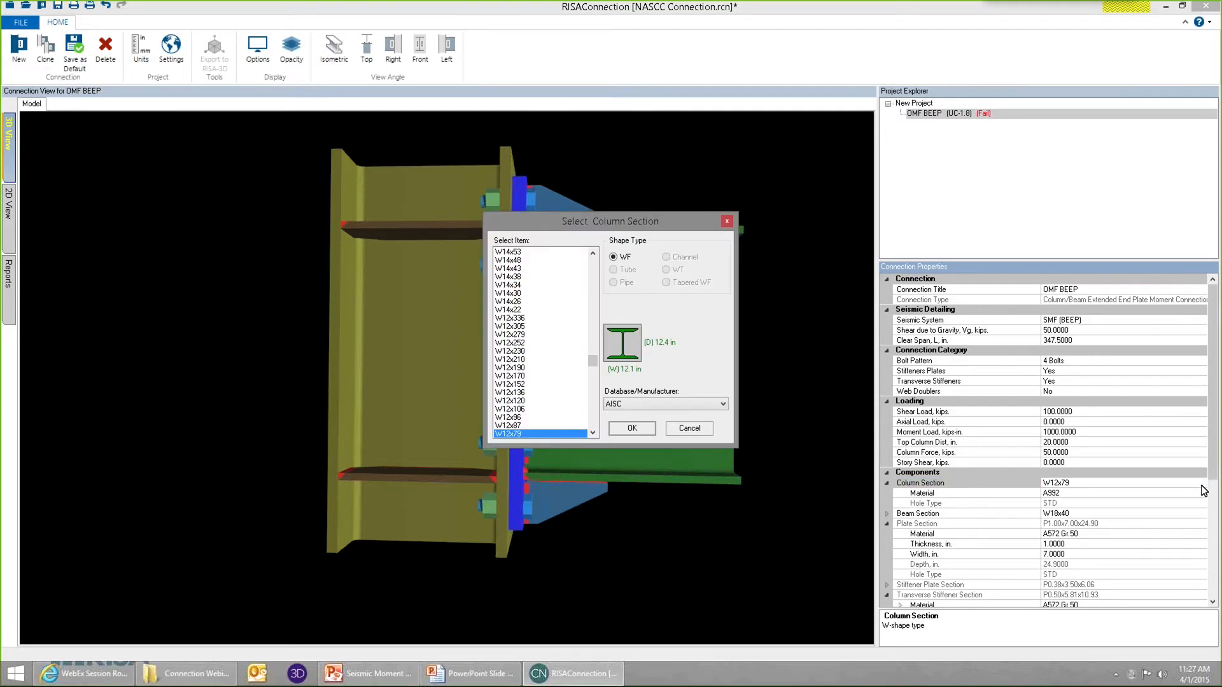
click(510, 384)
click(631, 429)
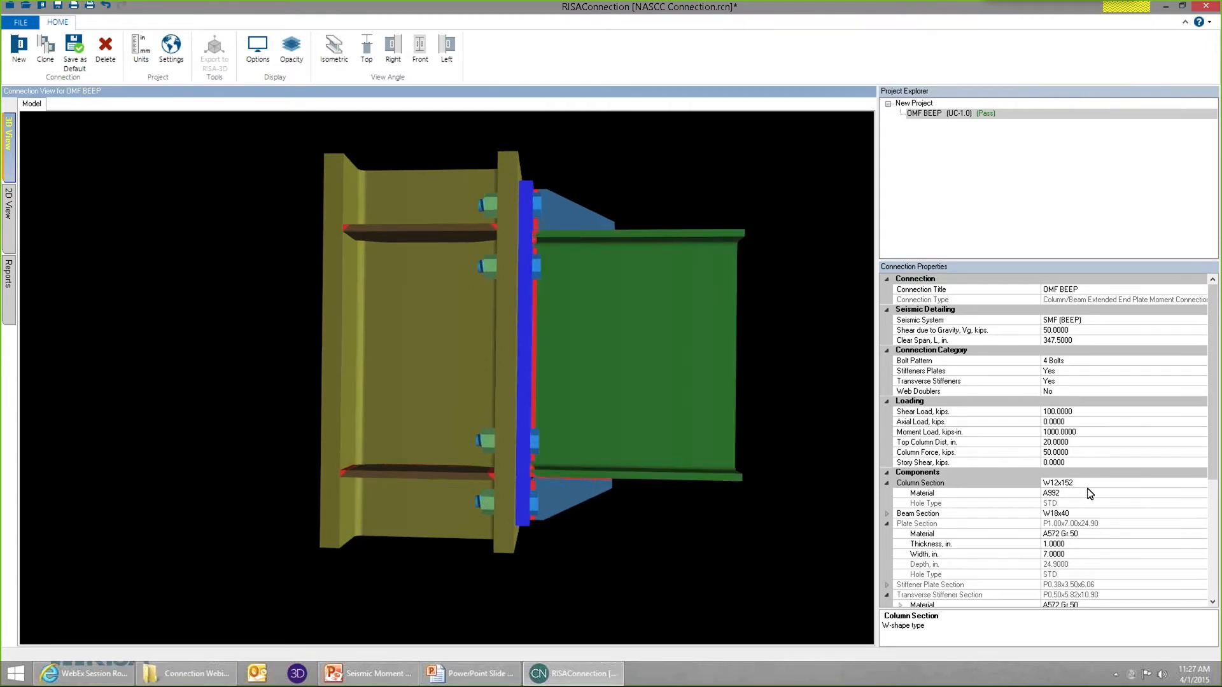
Review the seismic checks in the report for the W12x152 column and inspect the stiffeners in the 3D model.
click(8, 299)
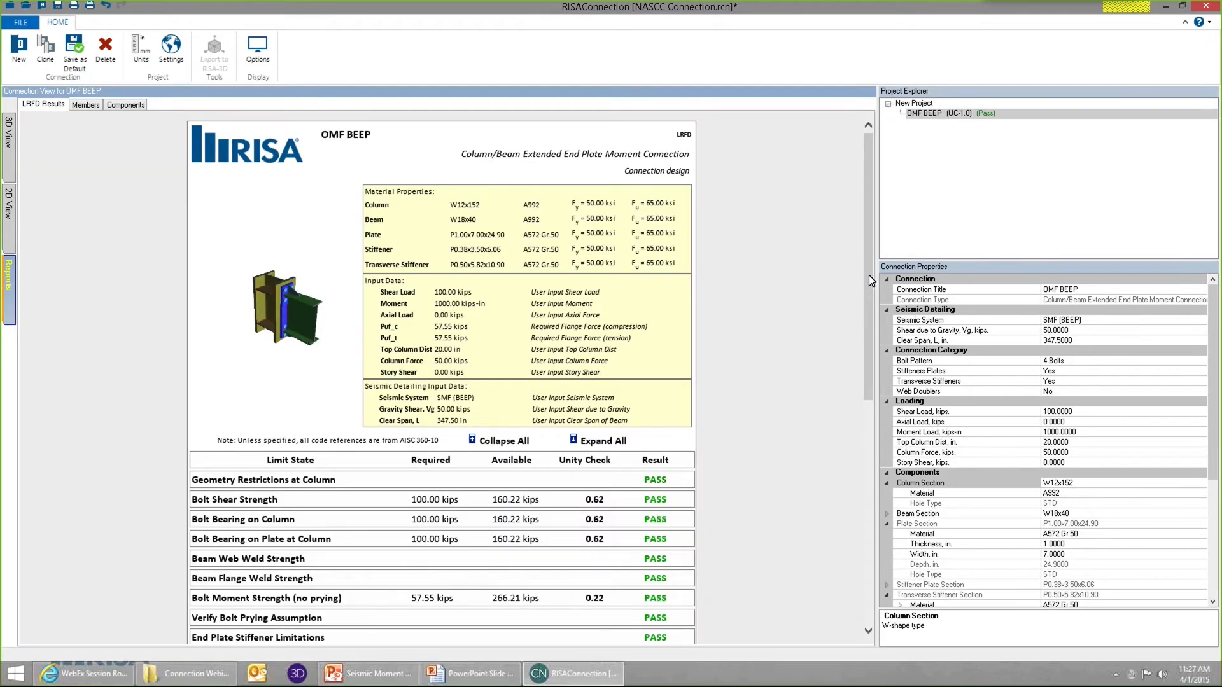
drag(869, 275, 870, 501)
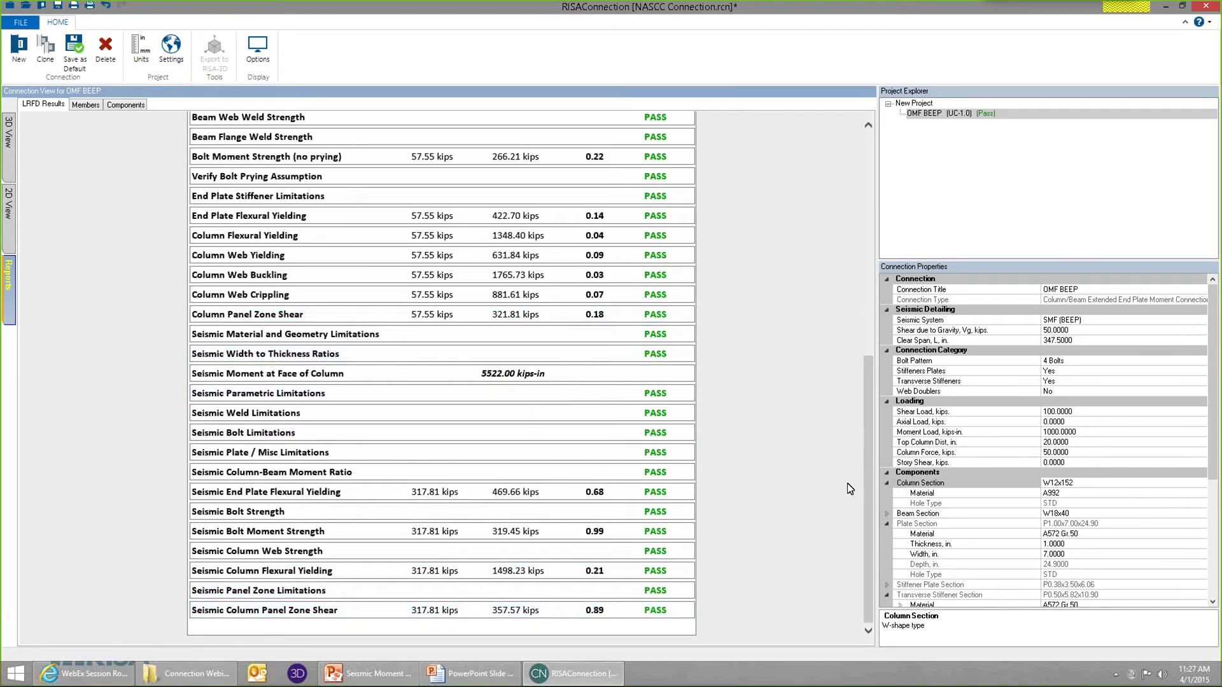
click(9, 151)
drag(452, 264, 408, 253)
Remove the transverse stiffeners from the column by setting Transverse Stiffeners to No.
click(407, 254)
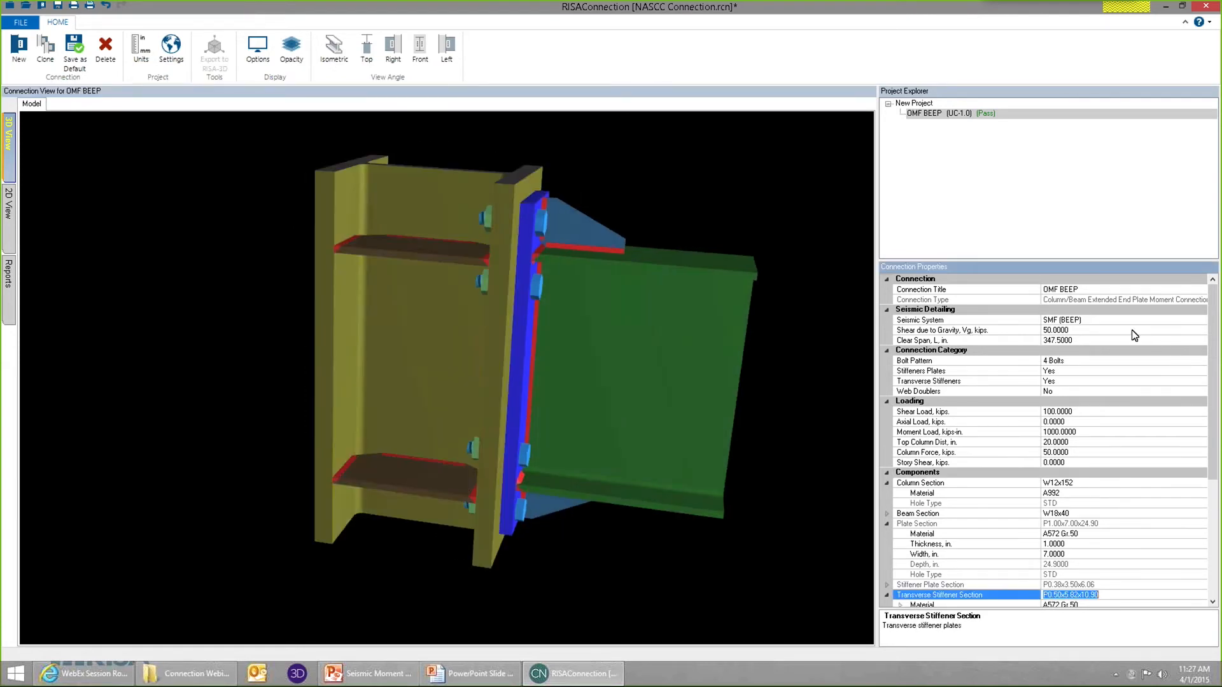
click(1072, 382)
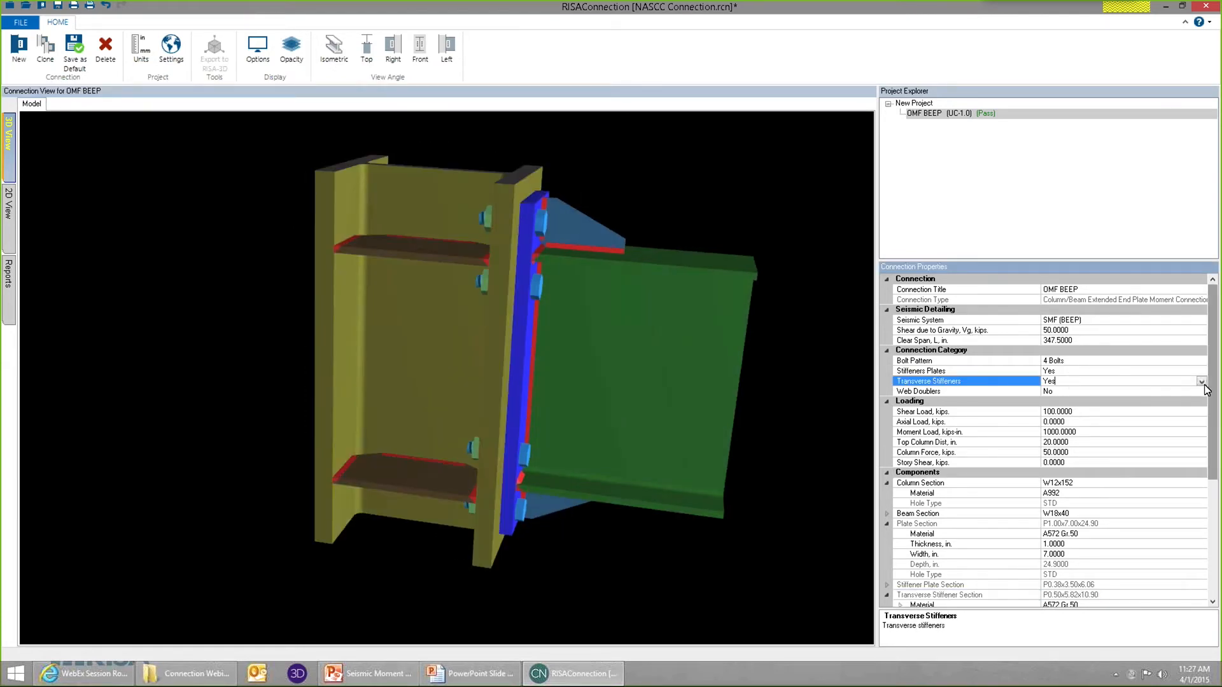
click(1082, 381)
click(1048, 402)
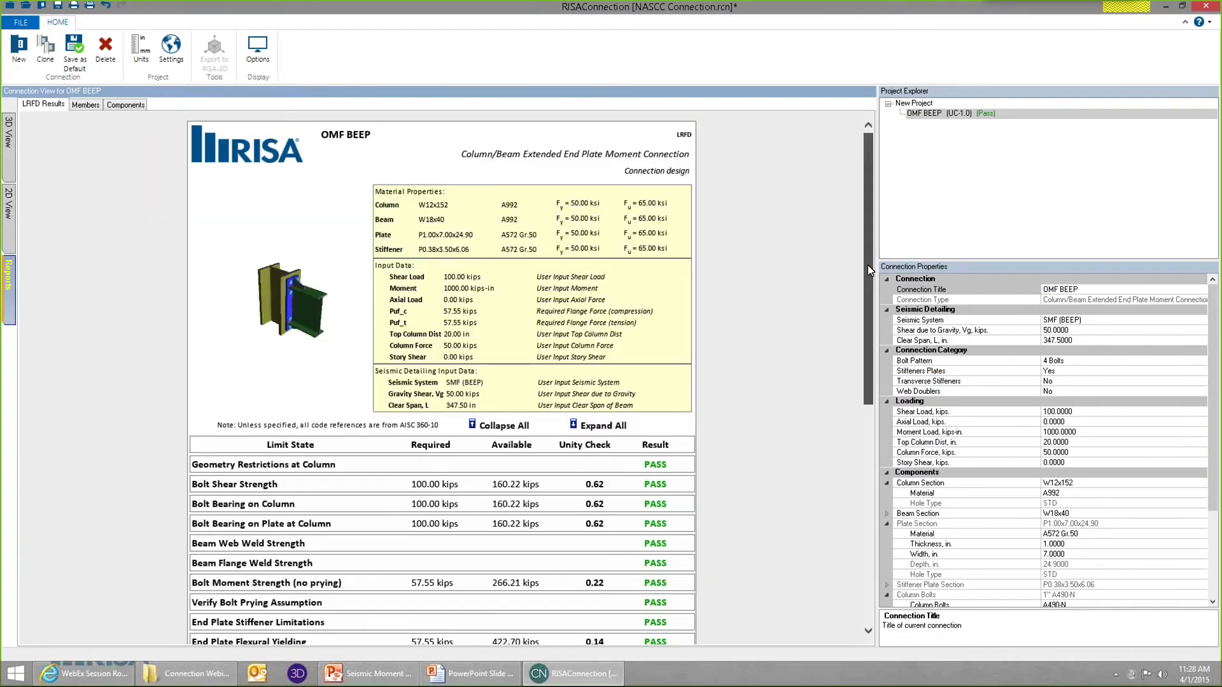
Review the report's seismic checks without transverse stiffeners and inspect the unstiffened column in the 3D model.
scroll(638, 606, down, 10)
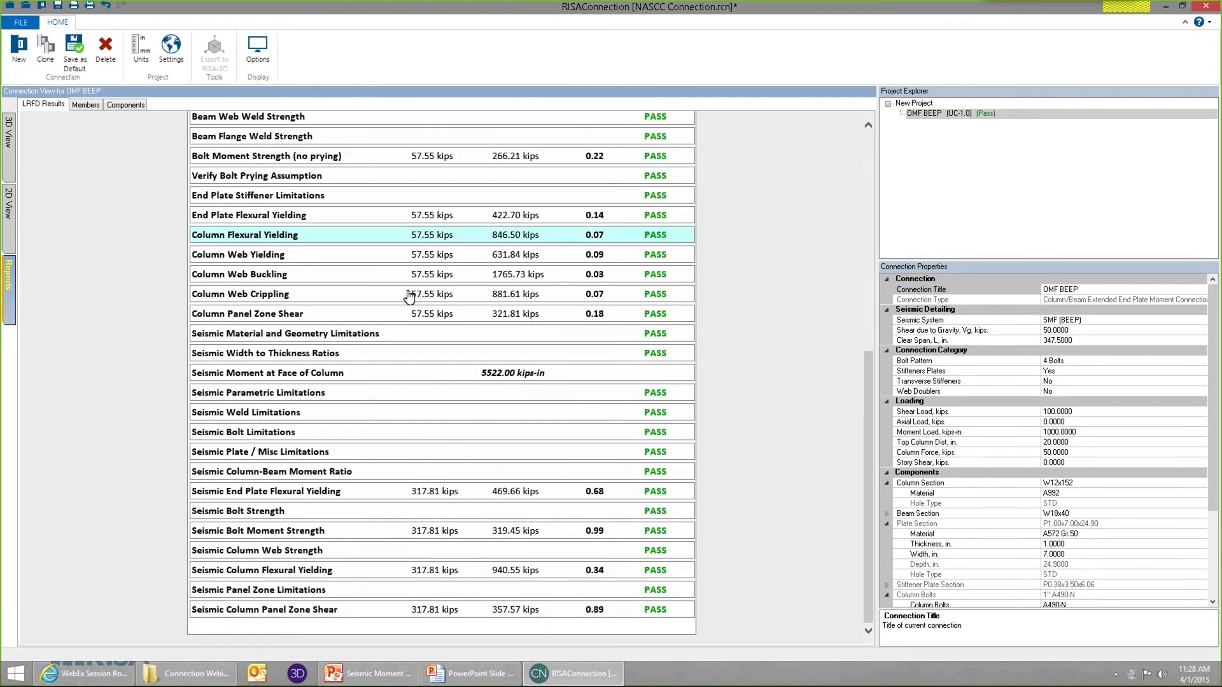
click(9, 152)
drag(601, 349, 452, 341)
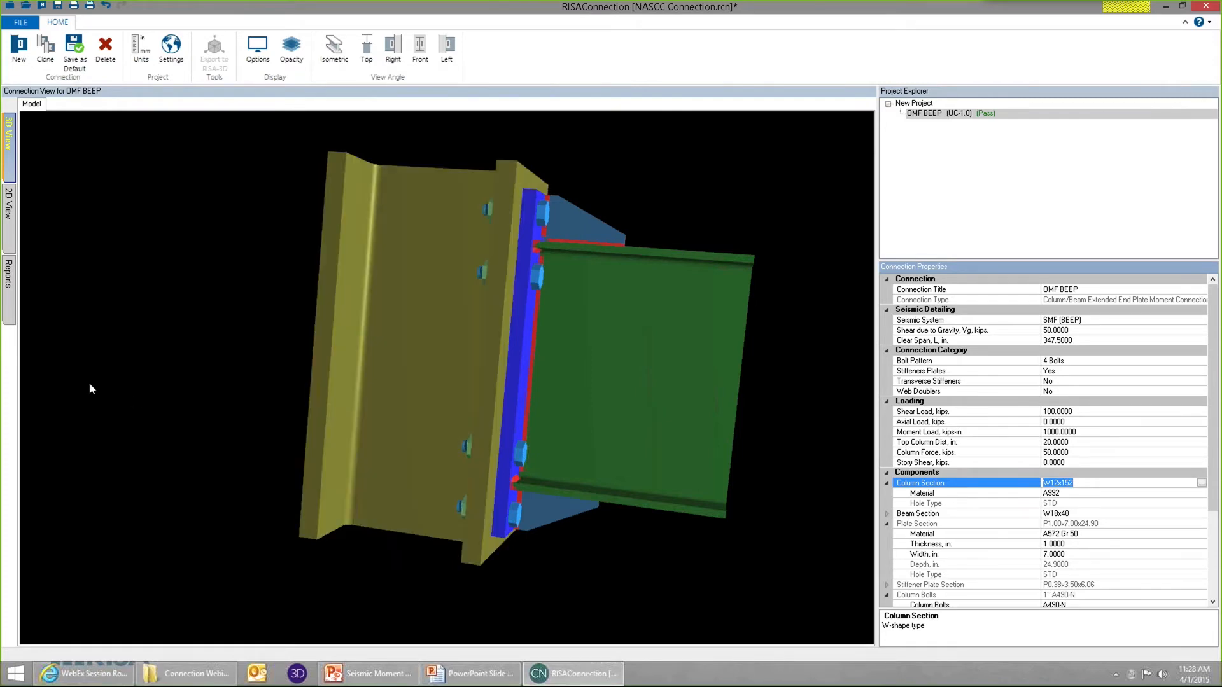
Review all limit states in the report, examining the Column Web Yielding and Bolt Moment Strength (no prying) details.
click(9, 274)
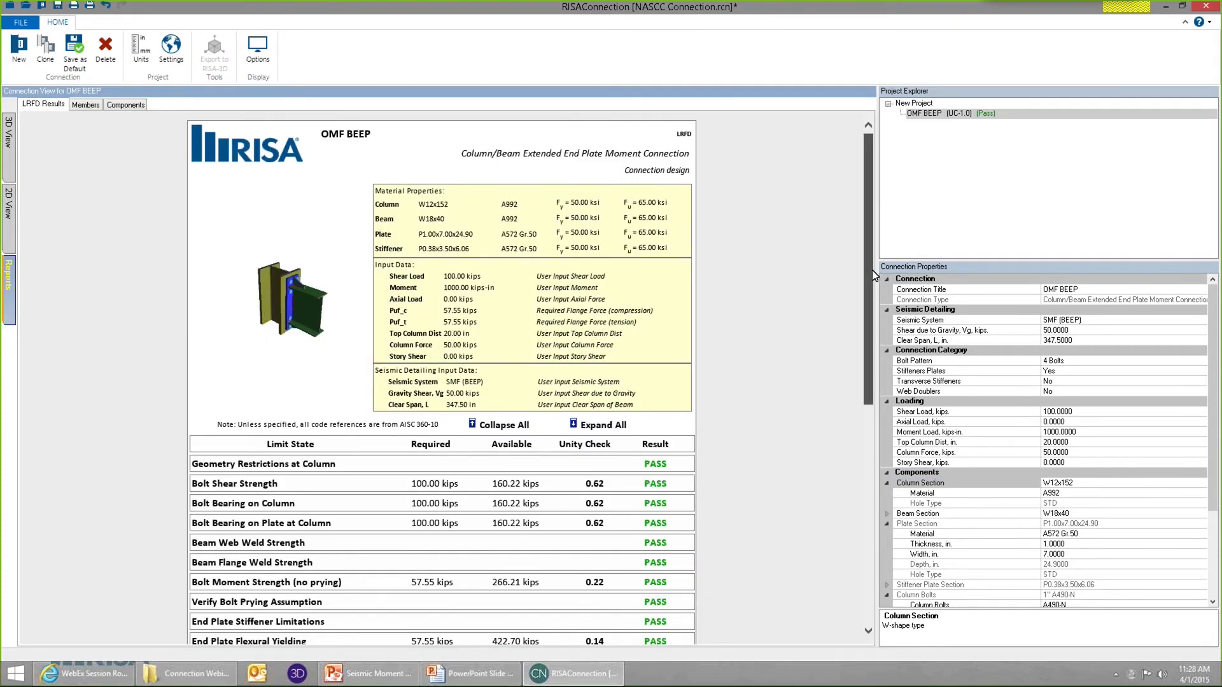
drag(873, 275, 896, 513)
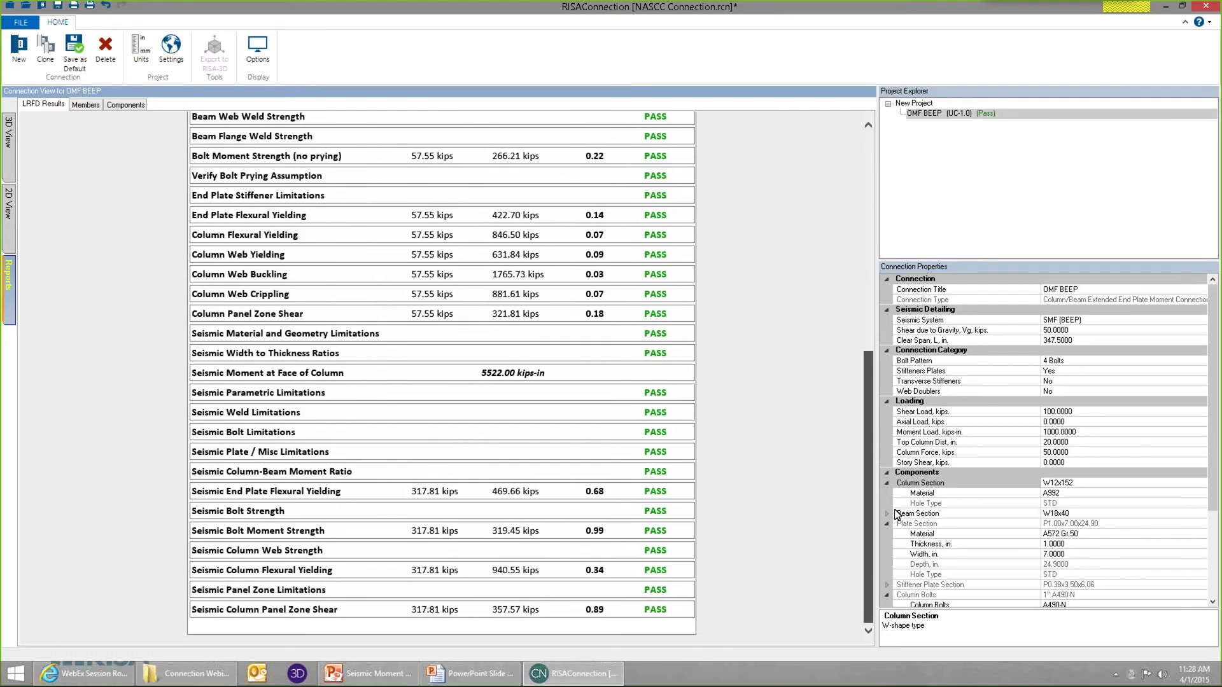
scroll(259, 303, up, 5)
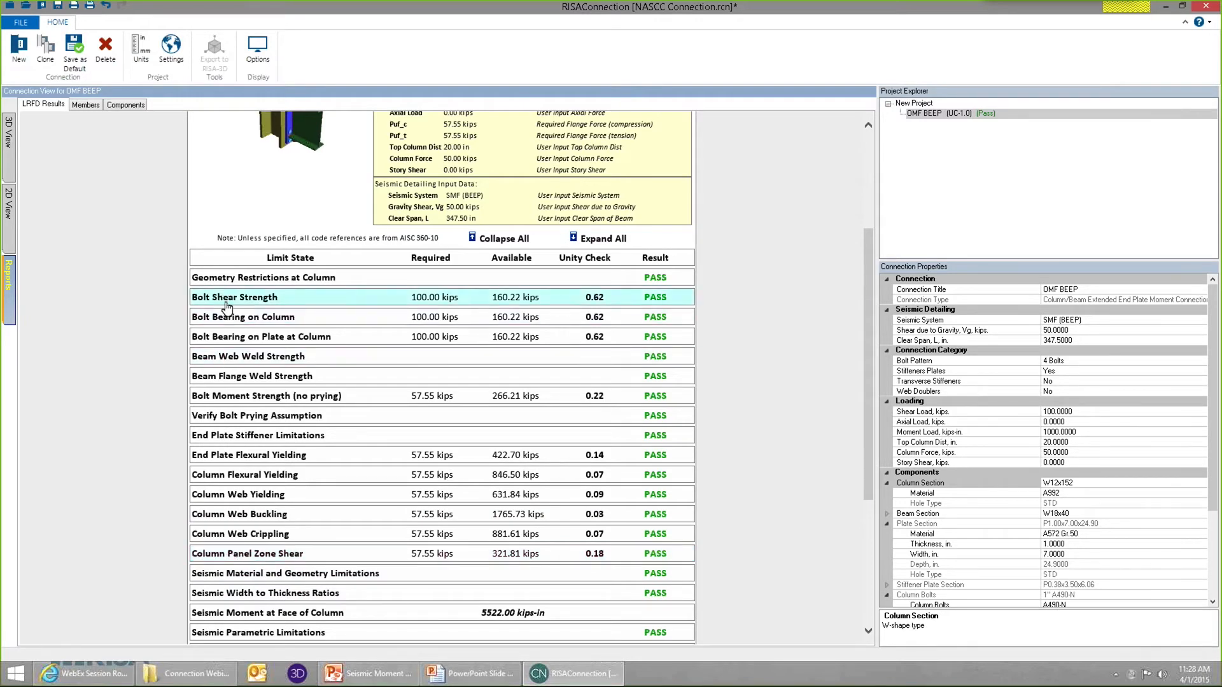
scroll(274, 544, down, 3)
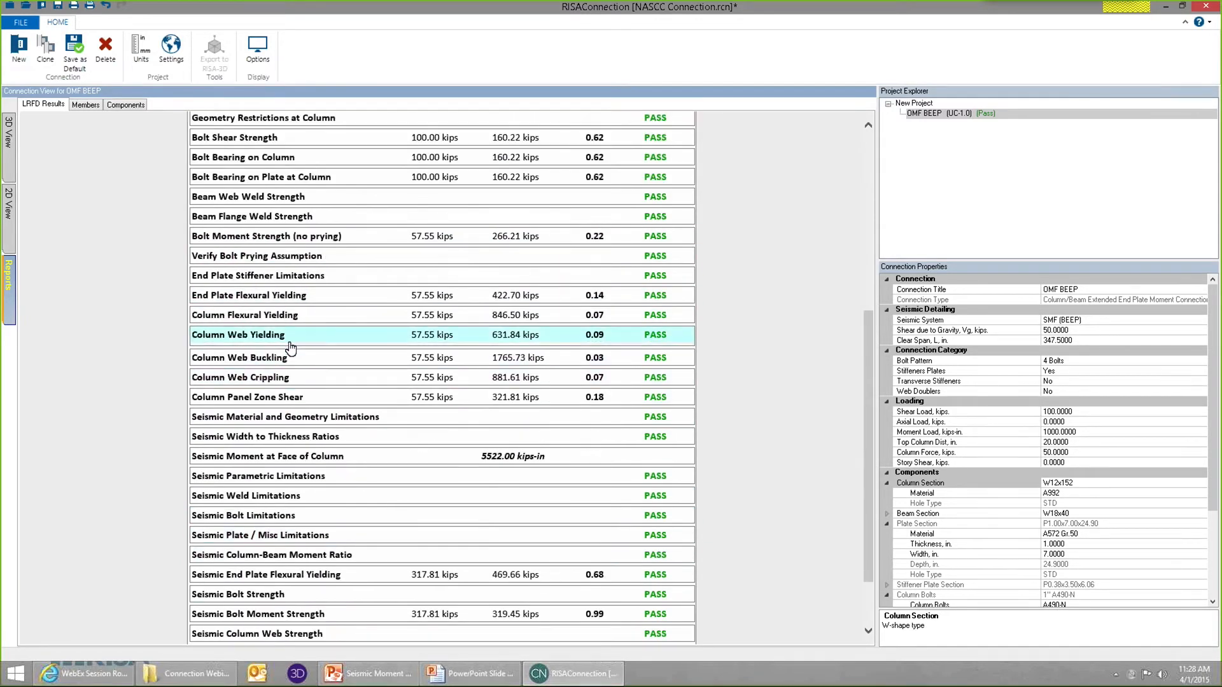
click(290, 338)
click(389, 340)
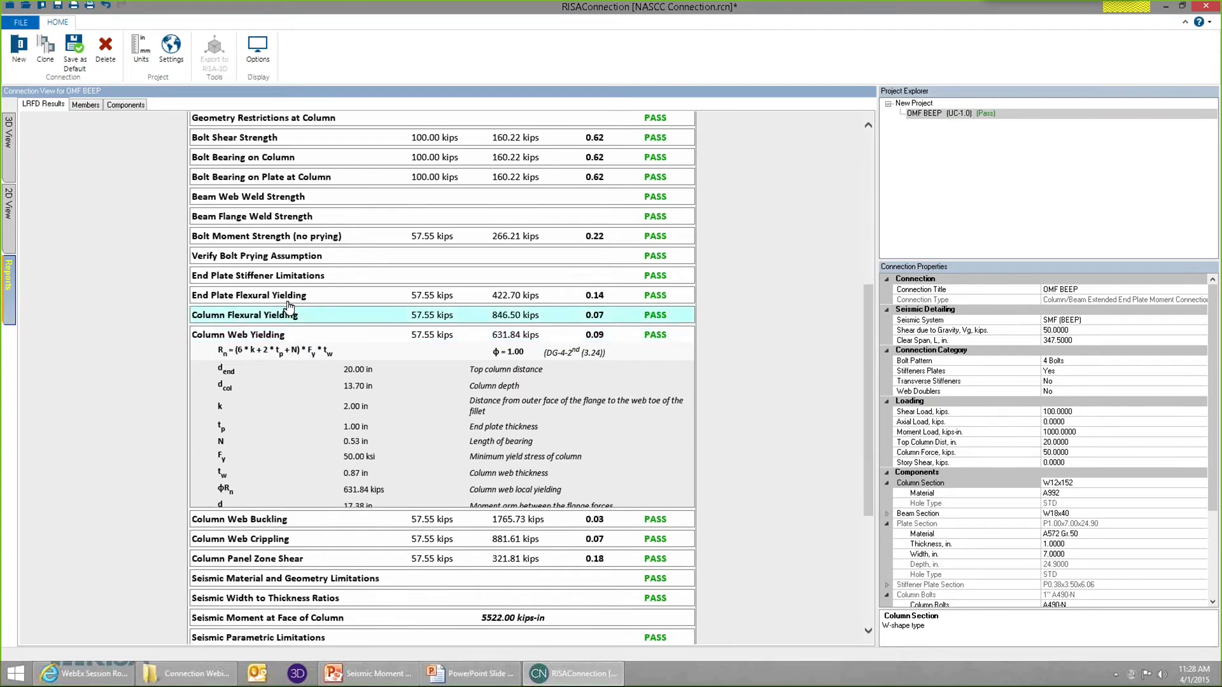
click(294, 242)
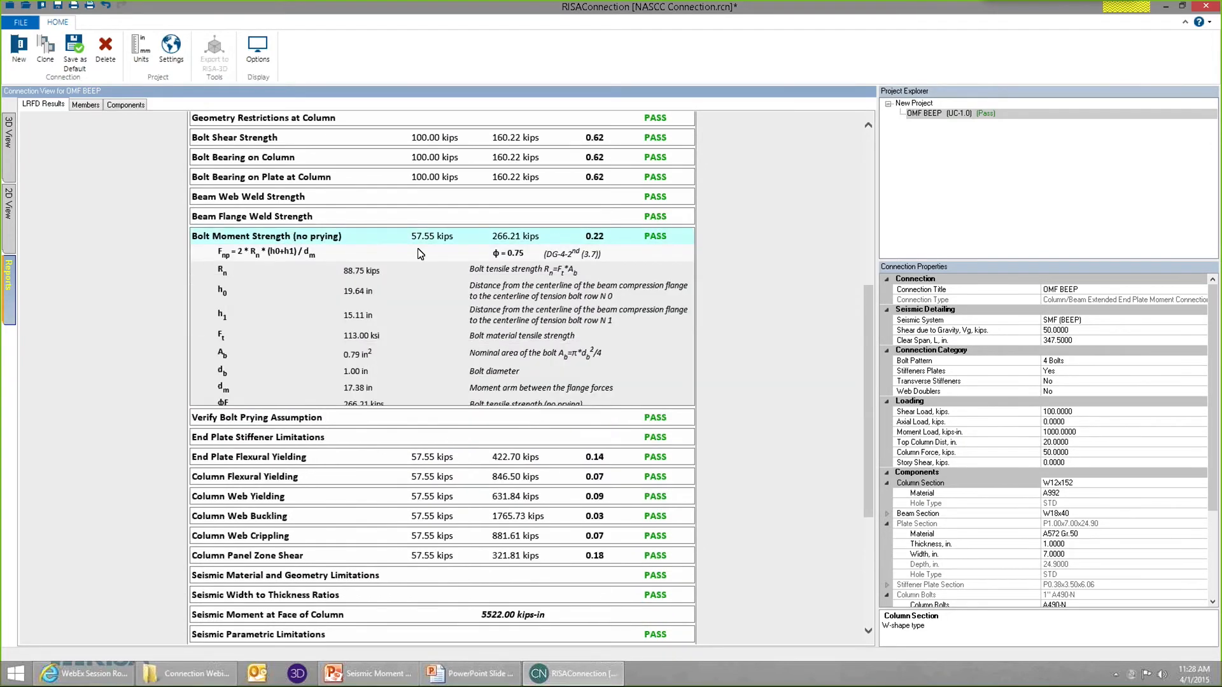
click(316, 240)
scroll(307, 364, down, 2)
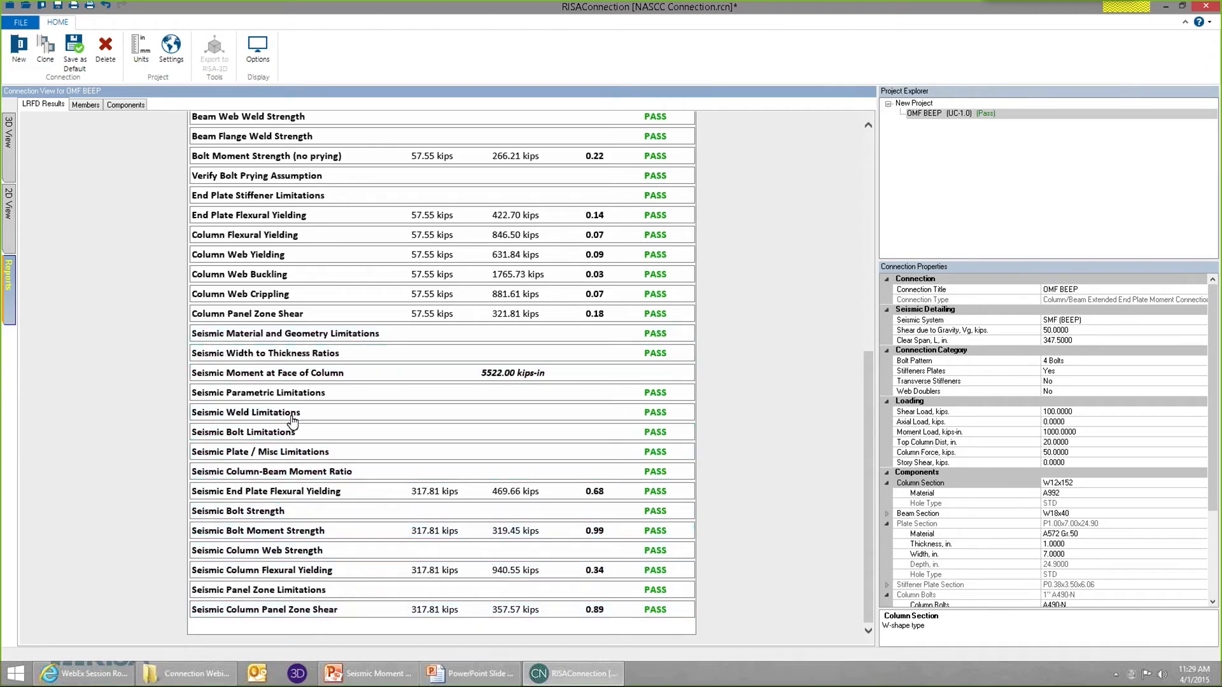
scroll(315, 365, up, 7)
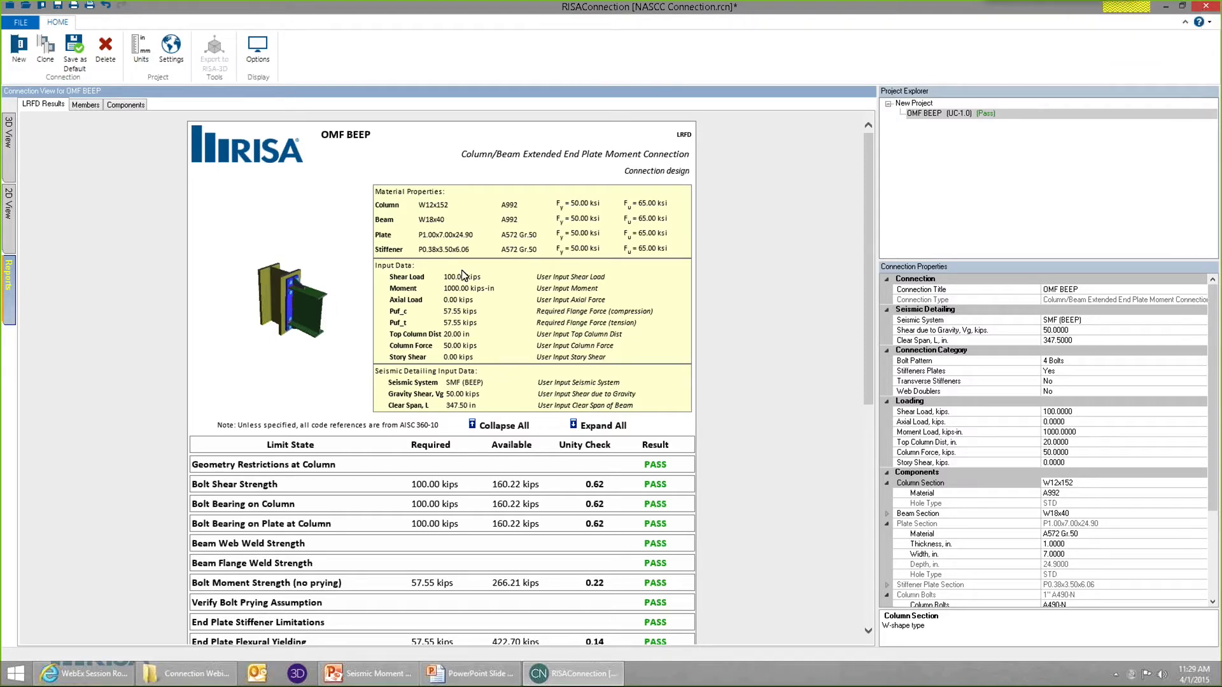
Close the connection project, switch to the Connection Integration model in RISA-3D and dismiss the Global Parameters dialog.
click(922, 114)
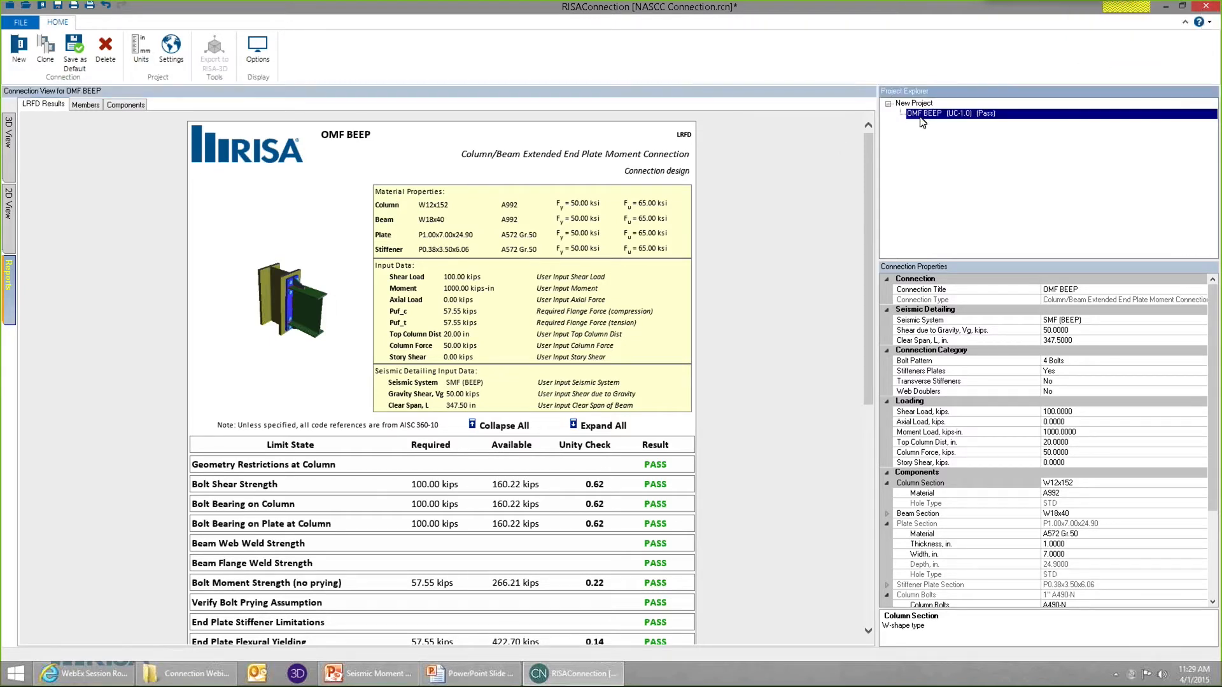
click(1205, 9)
click(623, 382)
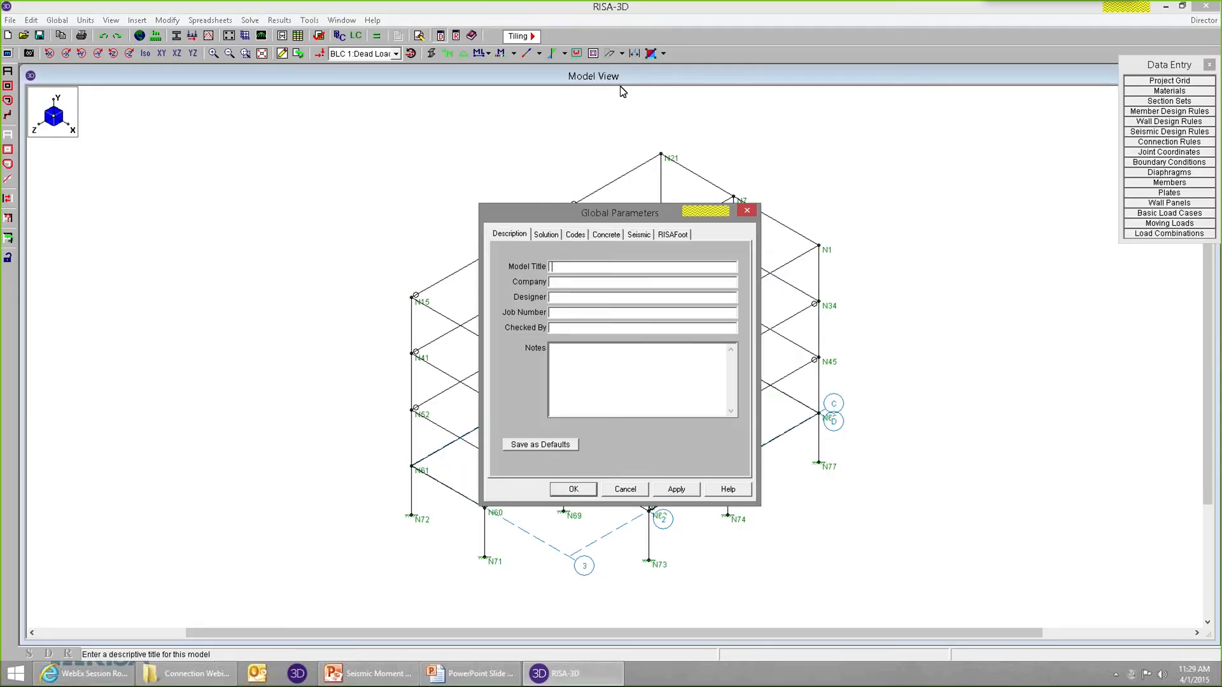
click(749, 211)
Display the building frame's members as rendered shapes and hide the joint labels.
ctrl+middle_drag(679, 531, 674, 528)
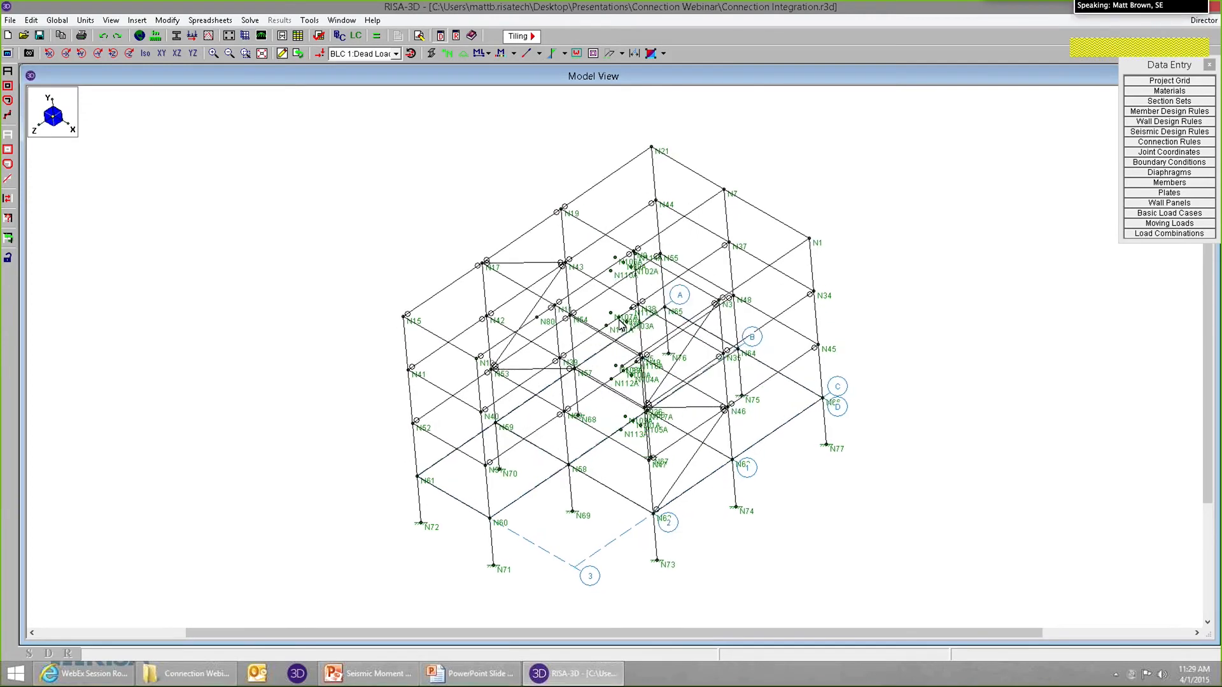
click(451, 54)
click(432, 54)
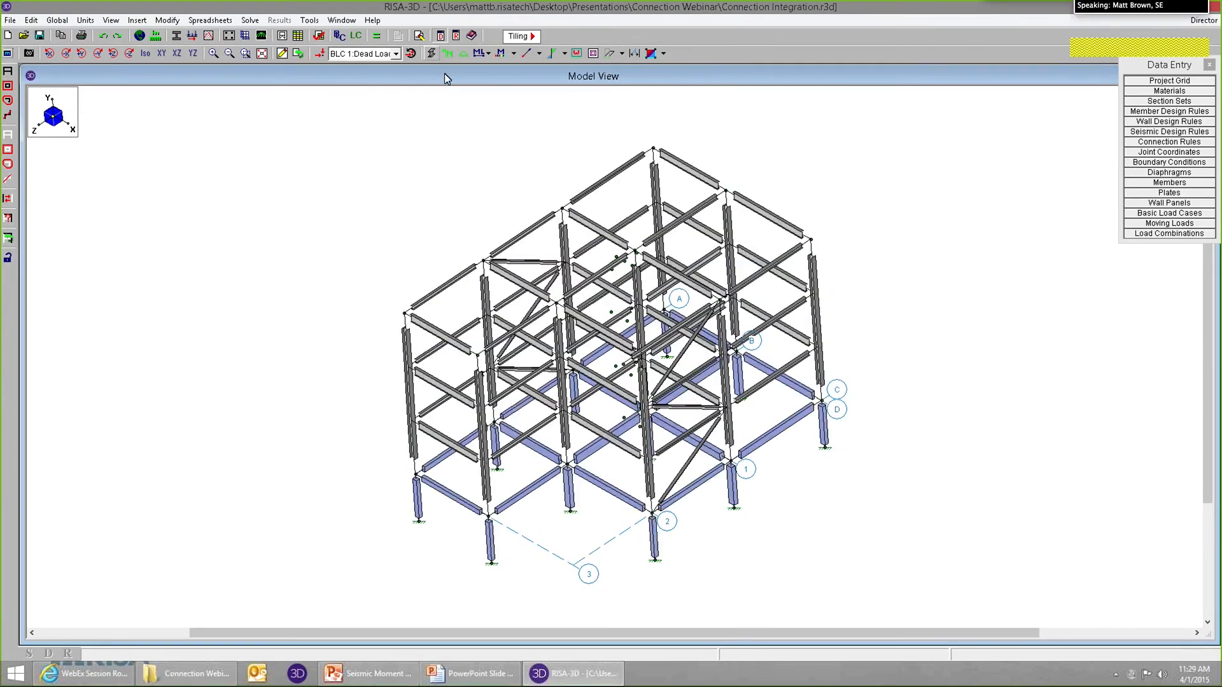
Examine the rendered building frame and its foundation members from several viewing angles.
scroll(728, 562, up, 4)
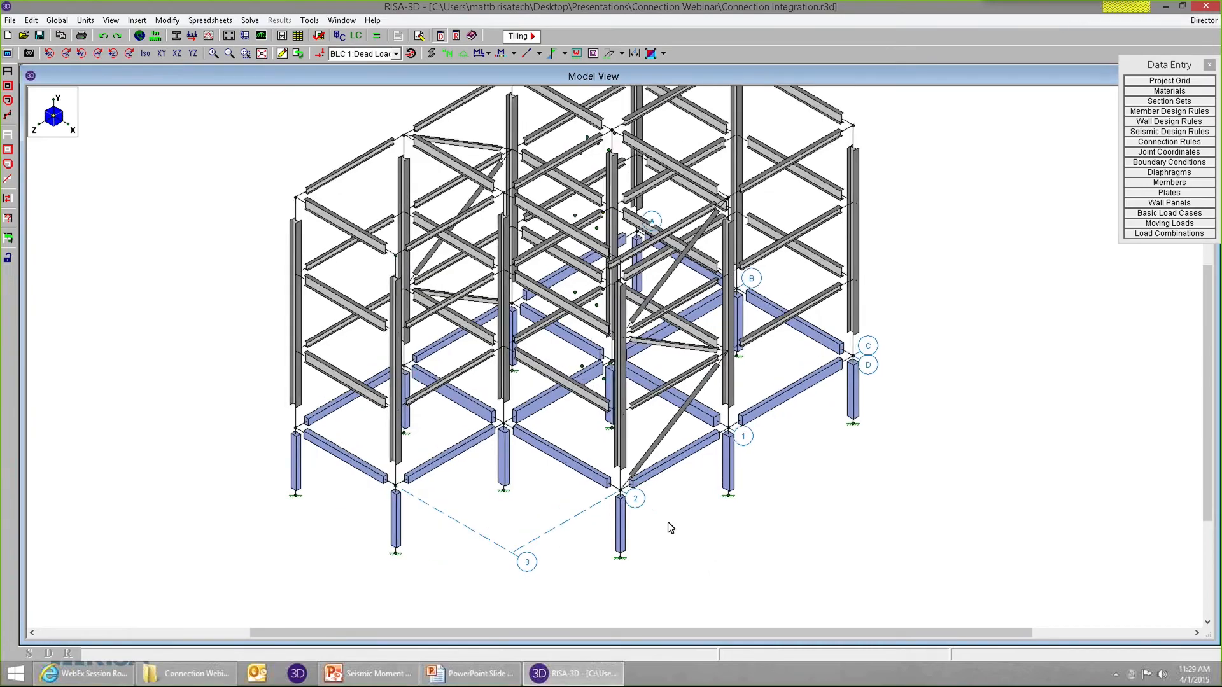
ctrl+middle_drag(624, 515, 516, 508)
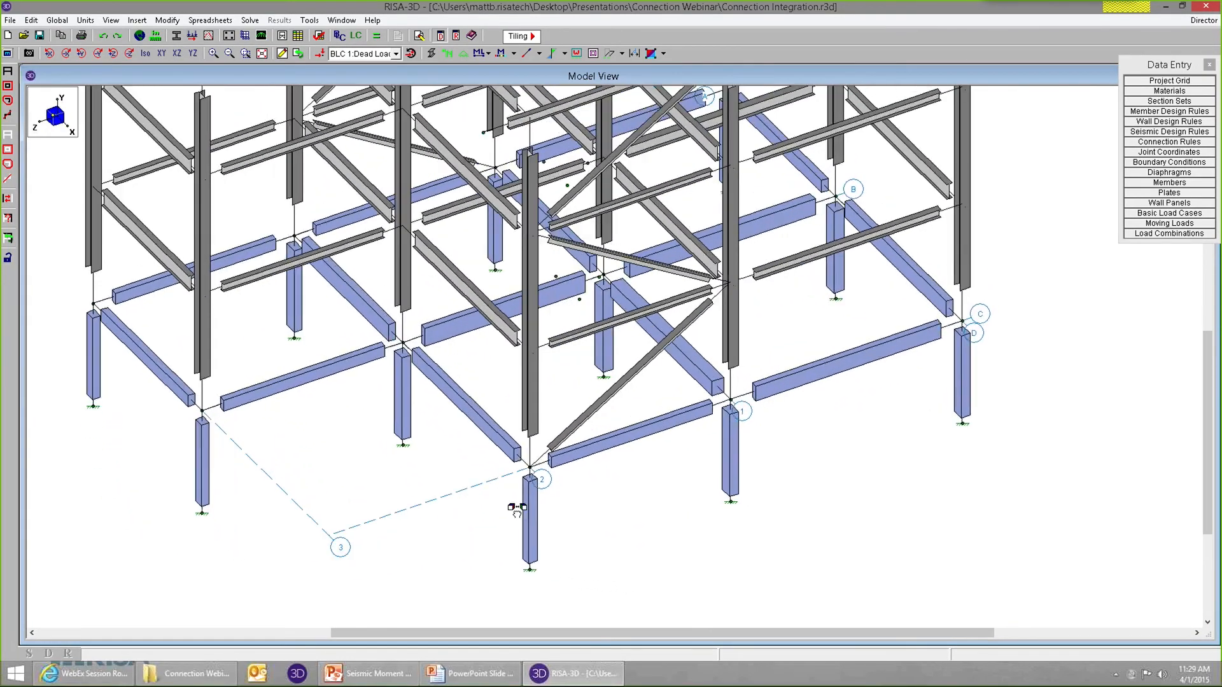
scroll(742, 499, down, 6)
scroll(824, 180, up, 2)
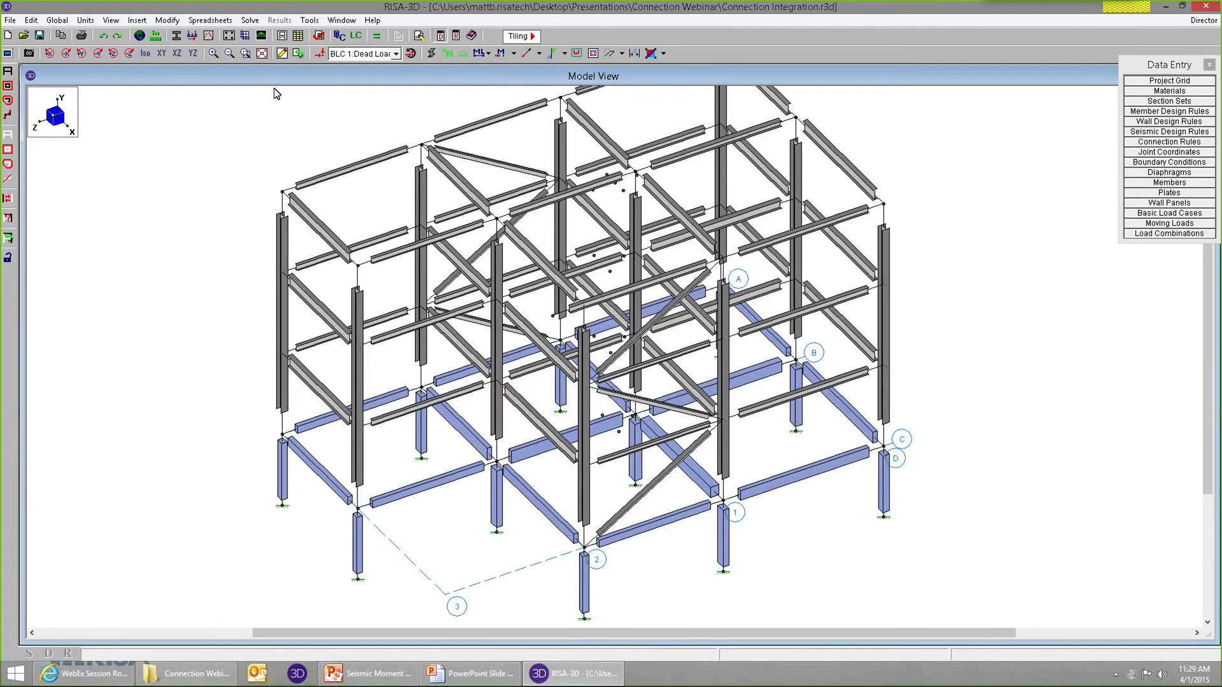
click(176, 53)
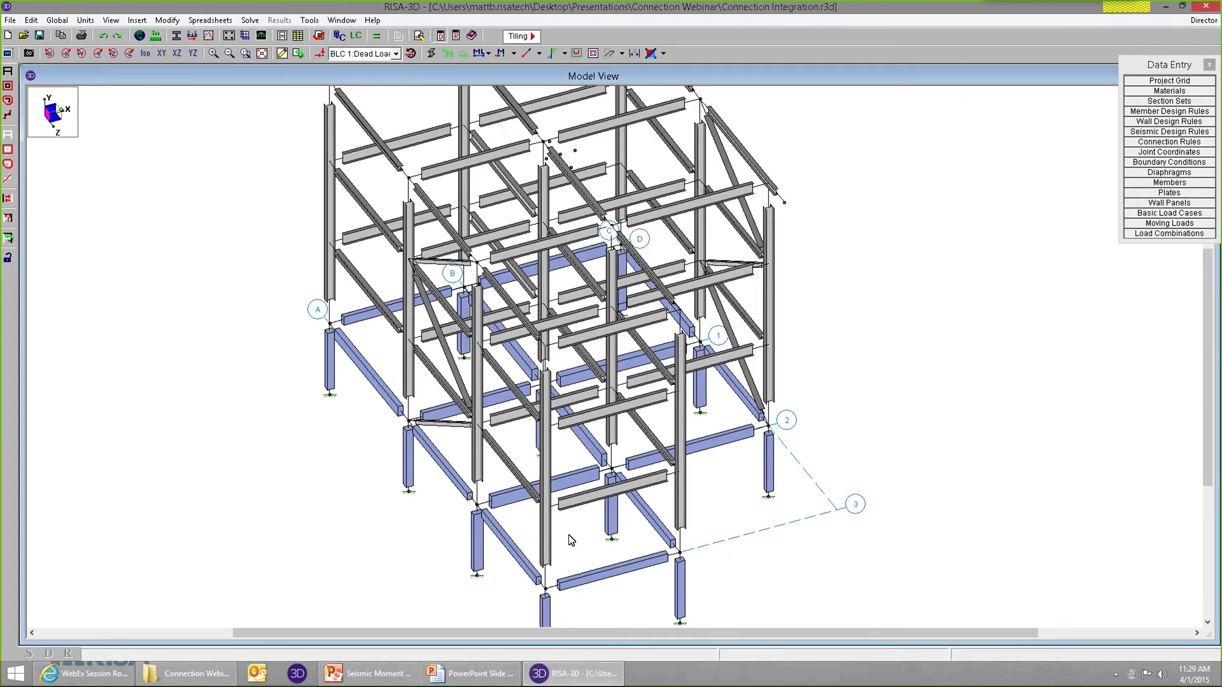
In the global parameters, select AISC 14th (360-10): LRFD as the design code for both hot-rolled steel and connections.
ctrl+middle_drag(600, 581, 378, 541)
scroll(538, 407, down, 5)
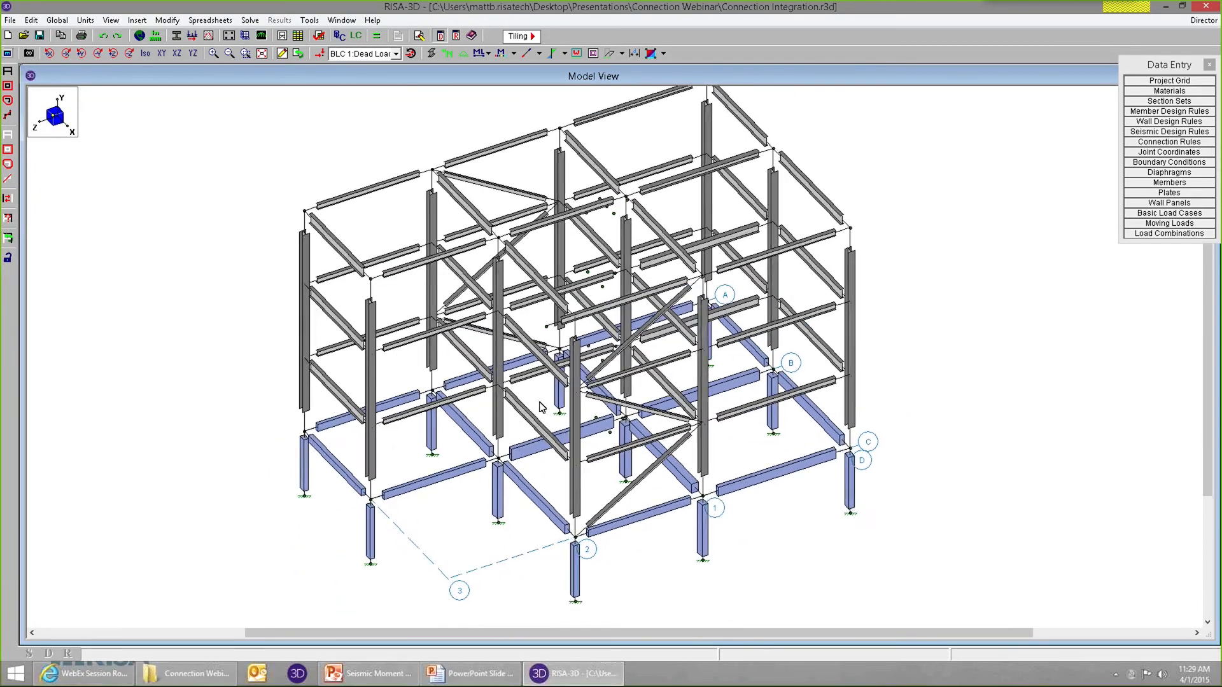
click(139, 36)
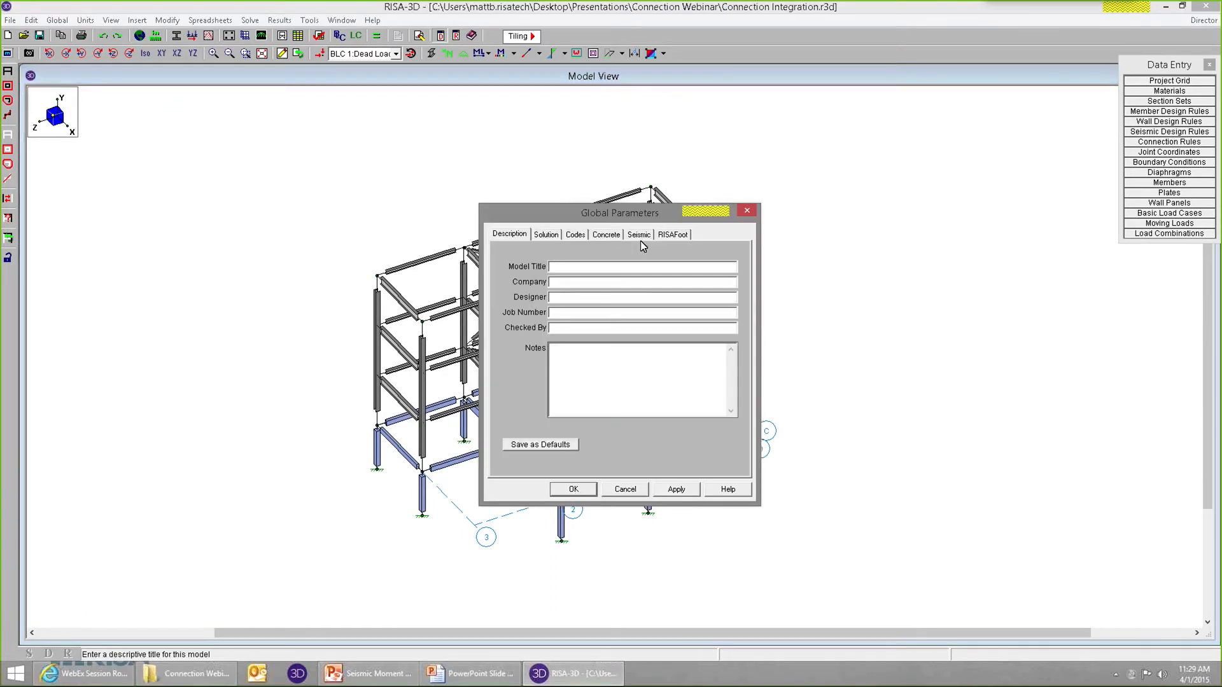
click(574, 236)
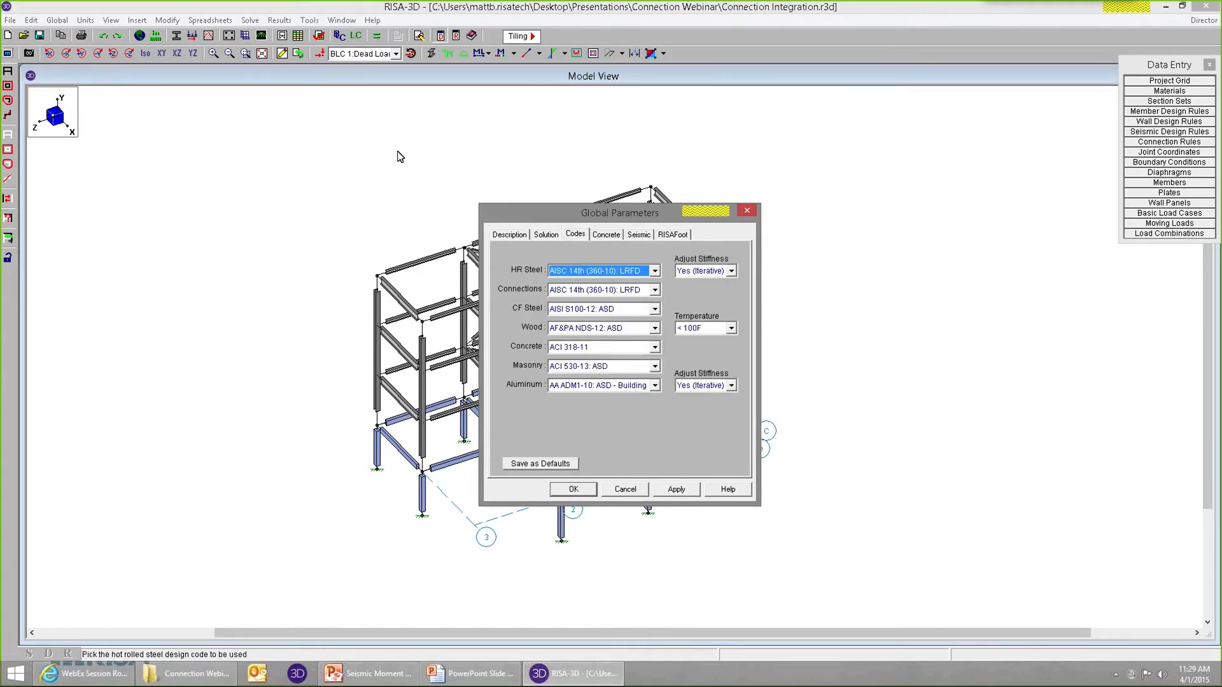
click(647, 273)
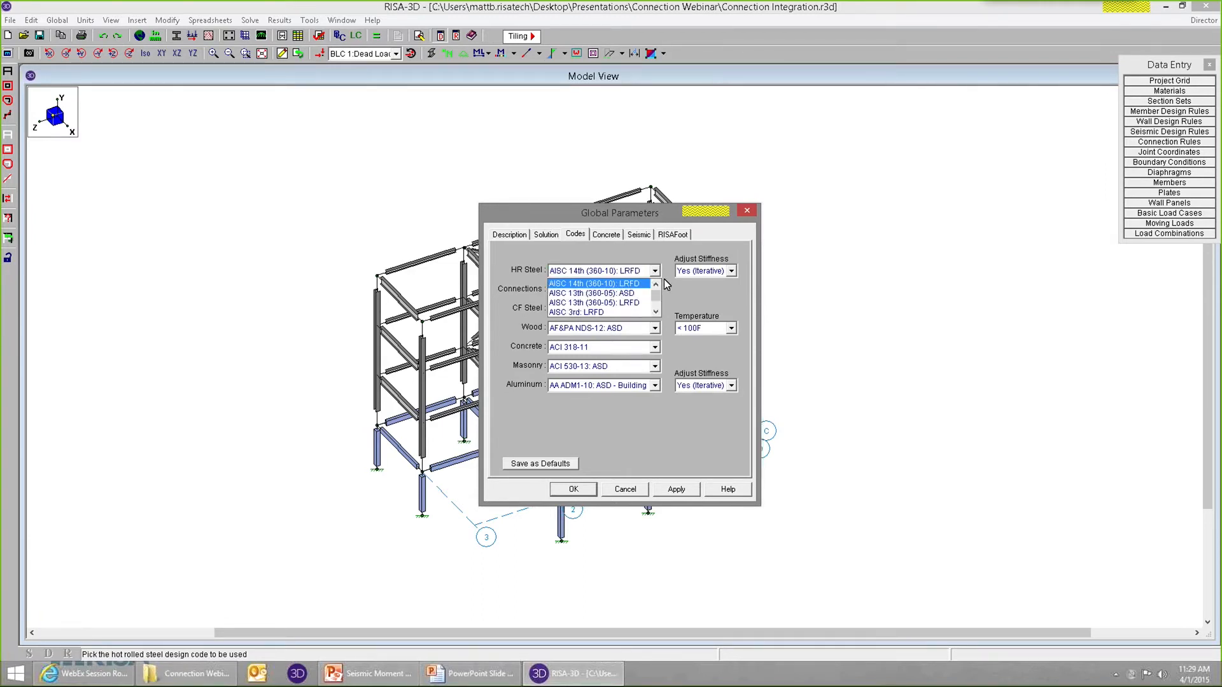
click(653, 284)
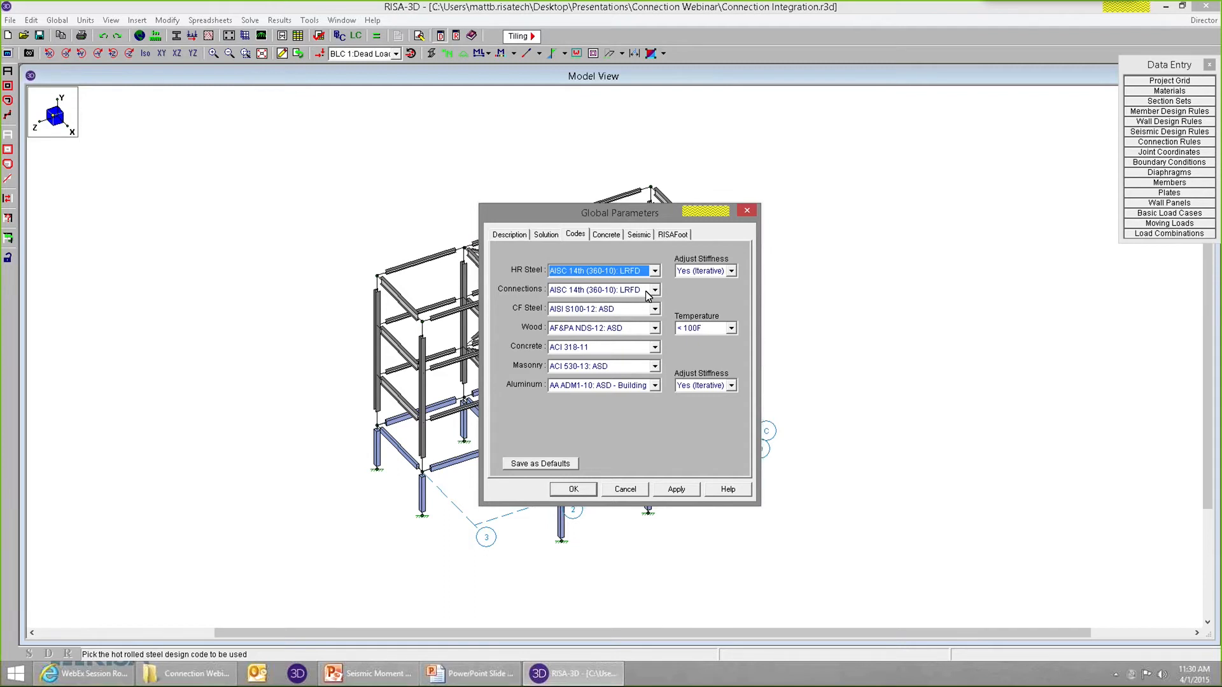
click(647, 294)
click(646, 291)
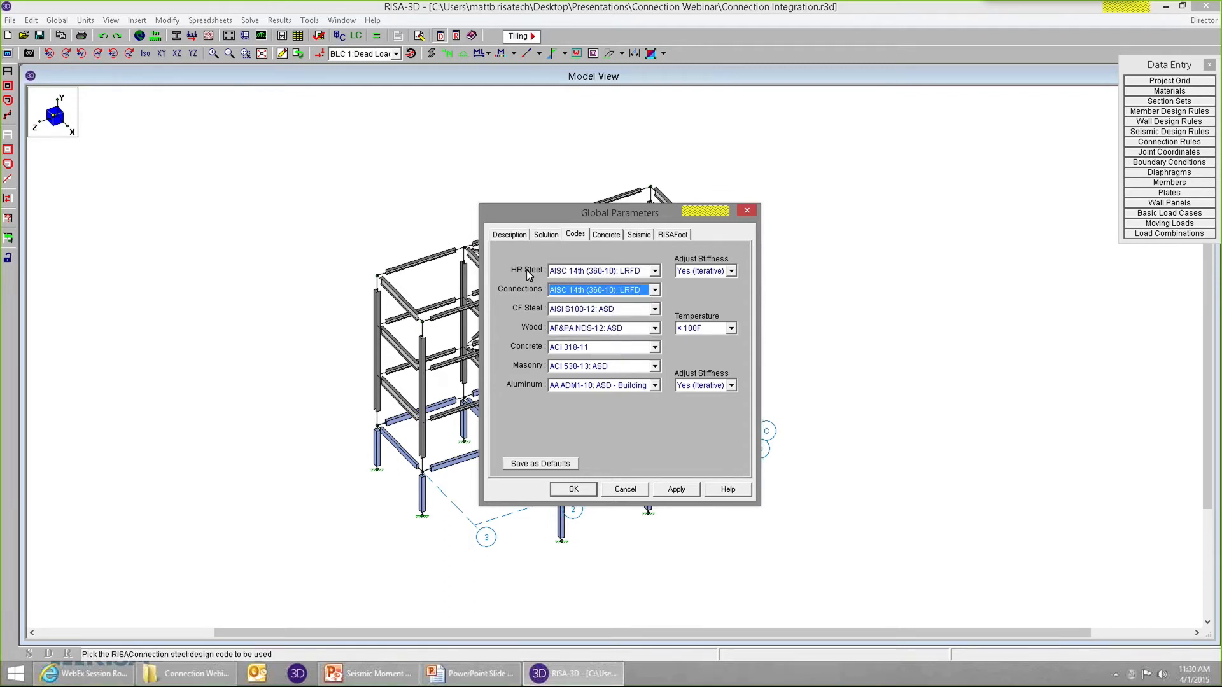
click(612, 290)
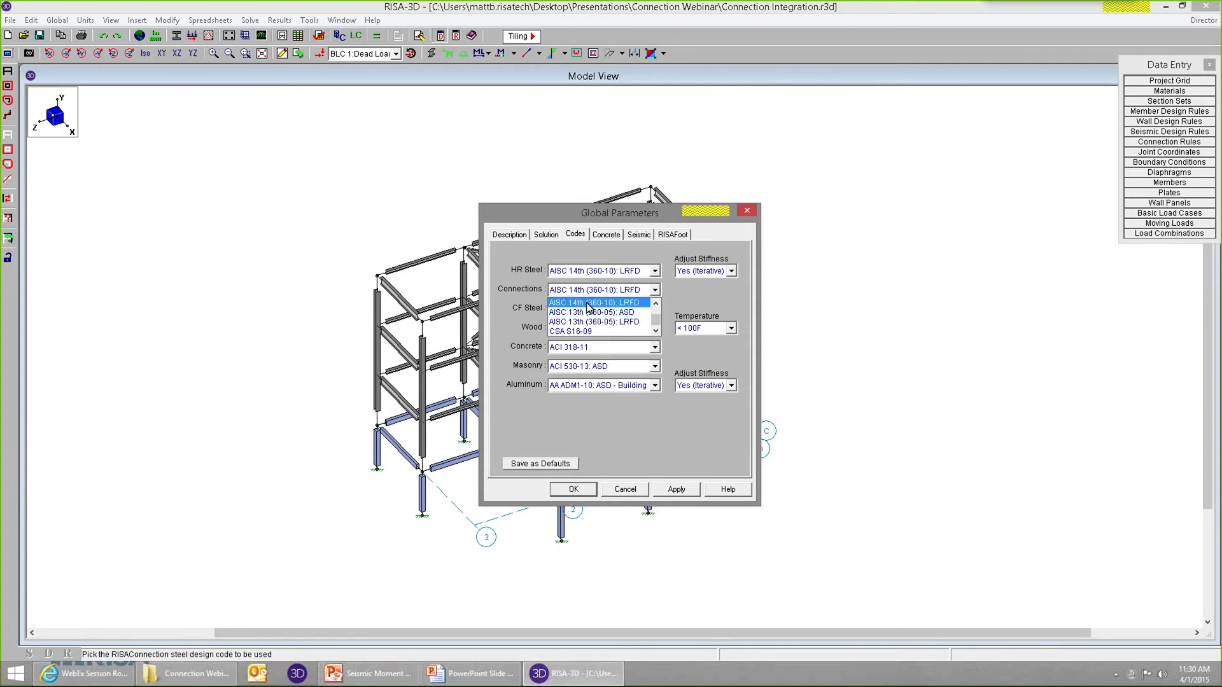
click(588, 304)
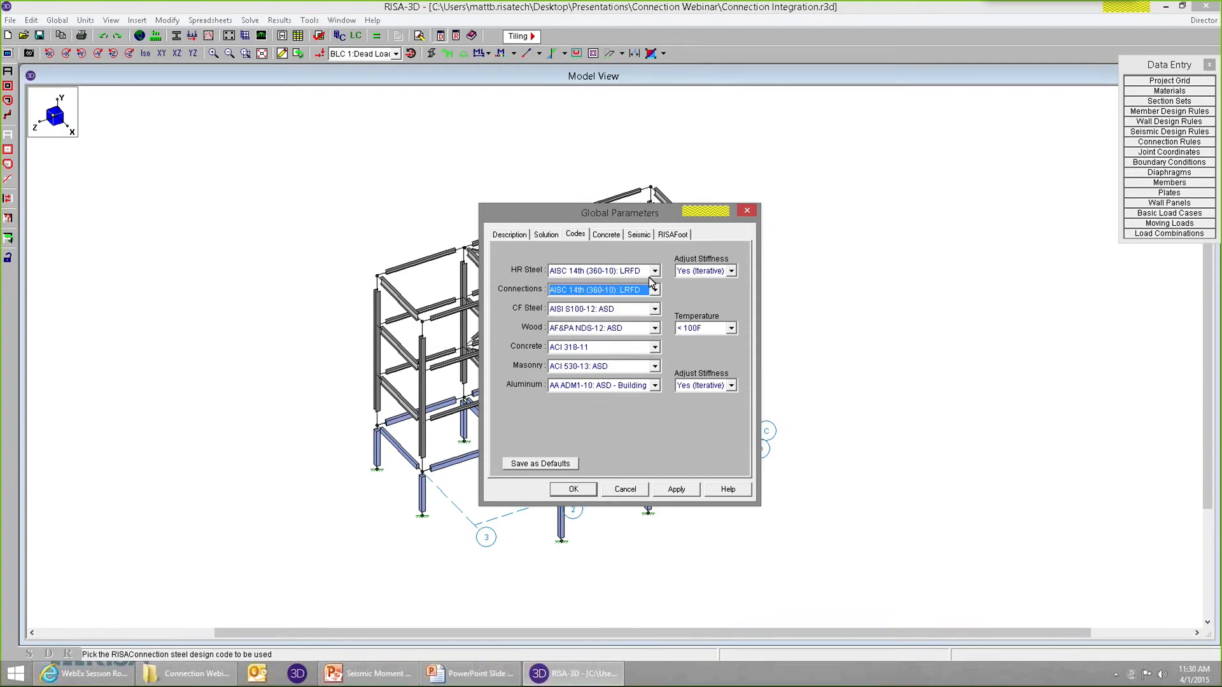
click(574, 489)
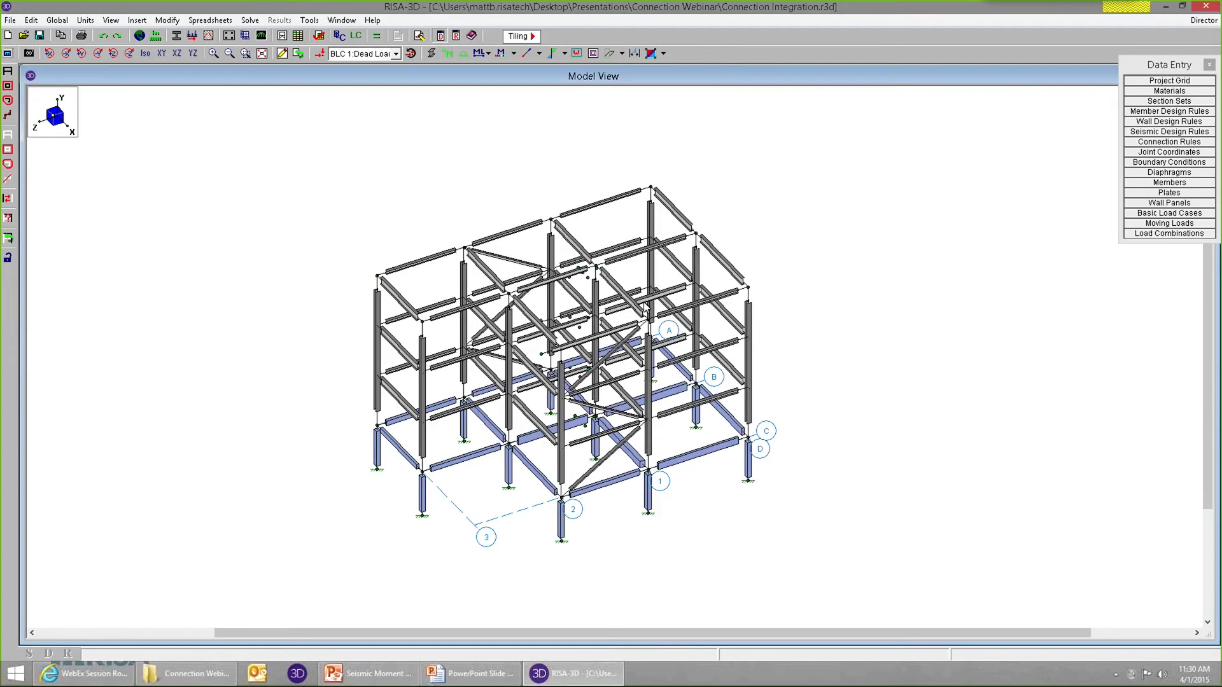
Open the seismic design rules spreadsheet and arrange it and the Data Entry palette over the model view.
scroll(732, 303, up, 1)
scroll(746, 299, down, 2)
scroll(757, 252, up, 2)
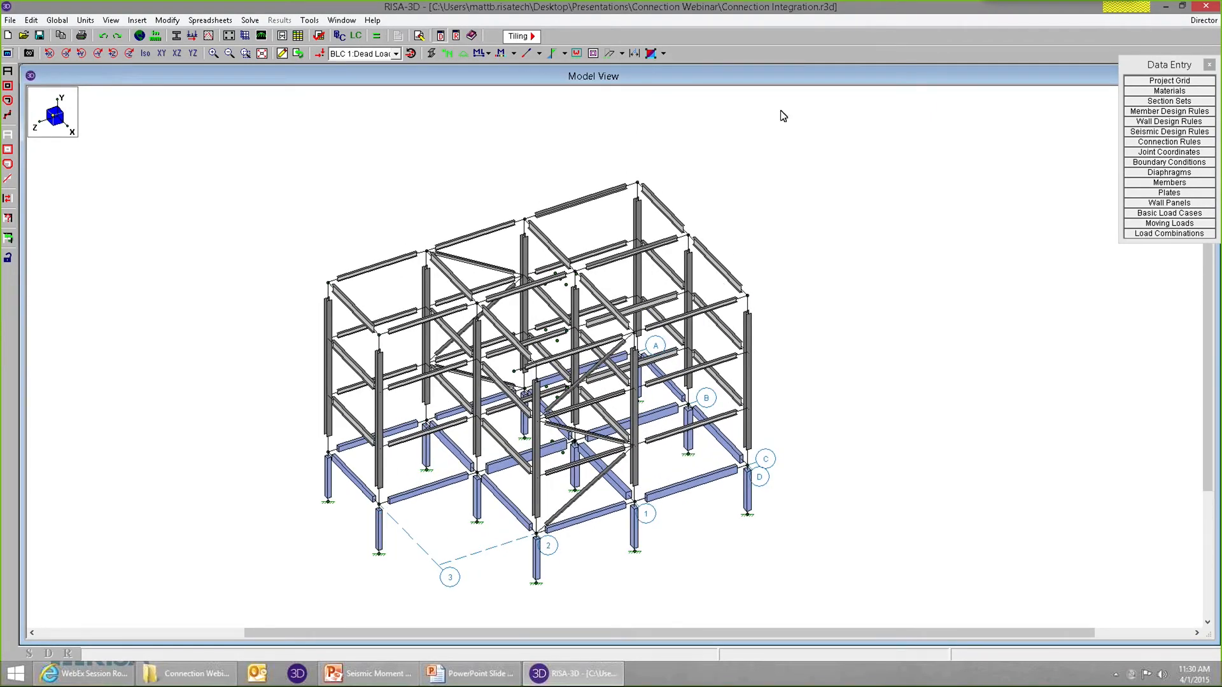
click(1157, 132)
drag(104, 95, 296, 116)
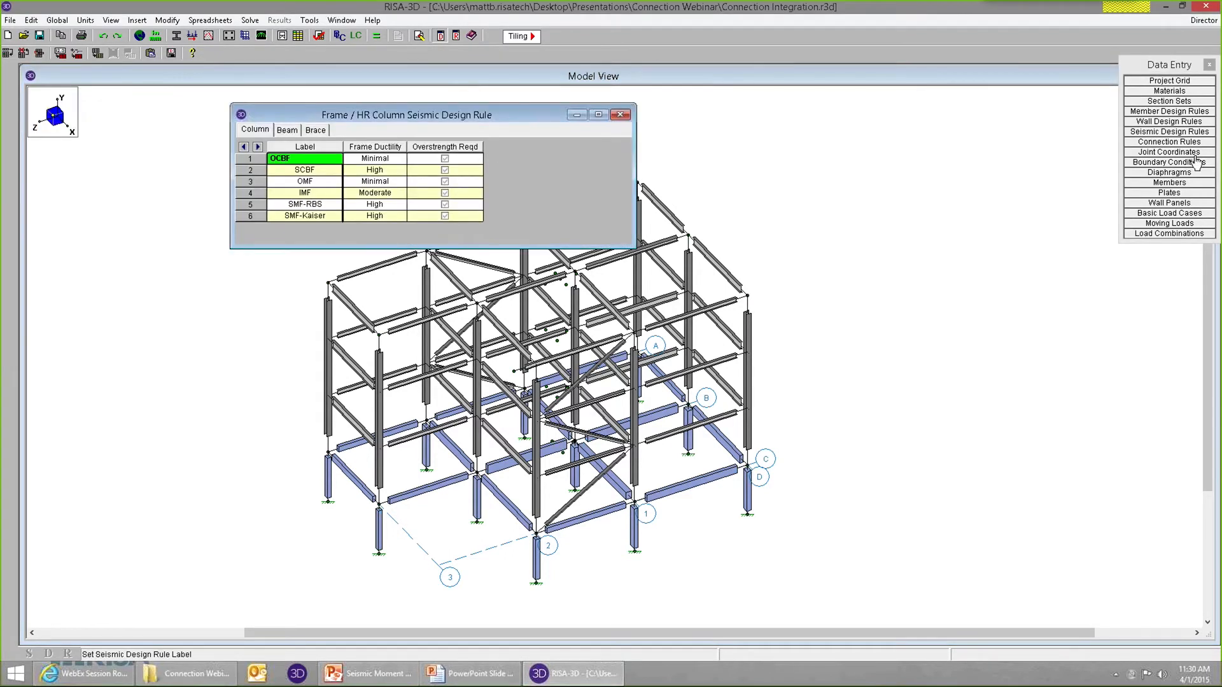
double_click(1133, 71)
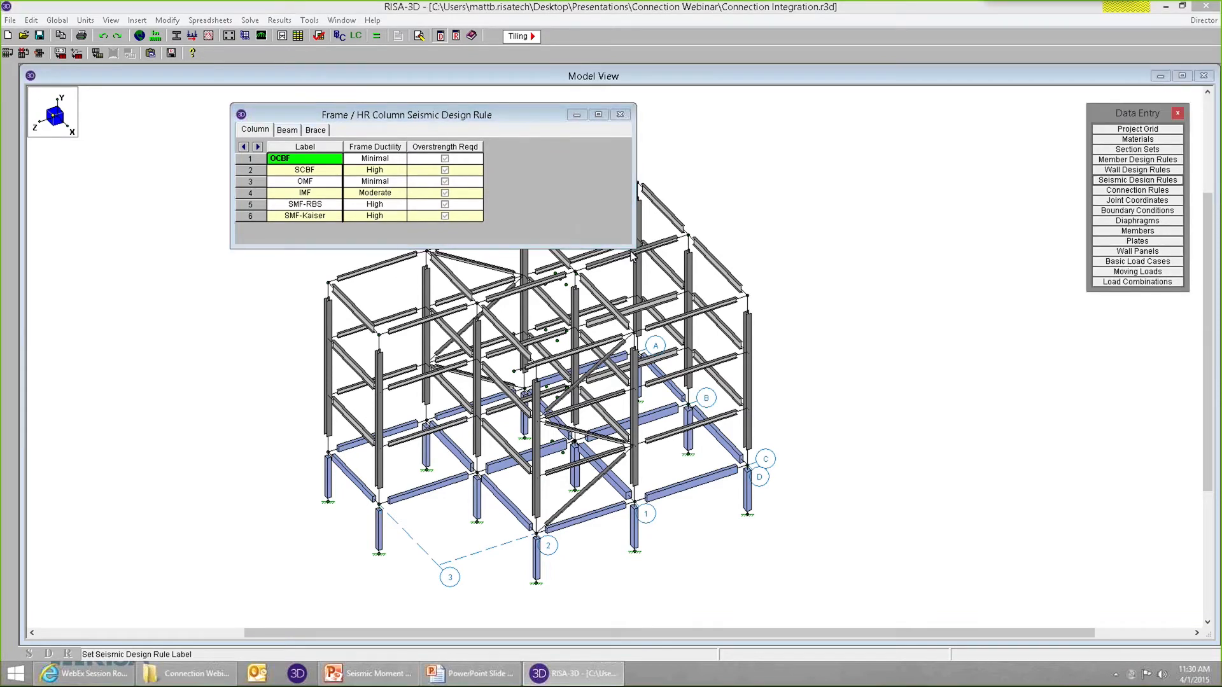
drag(634, 248, 625, 248)
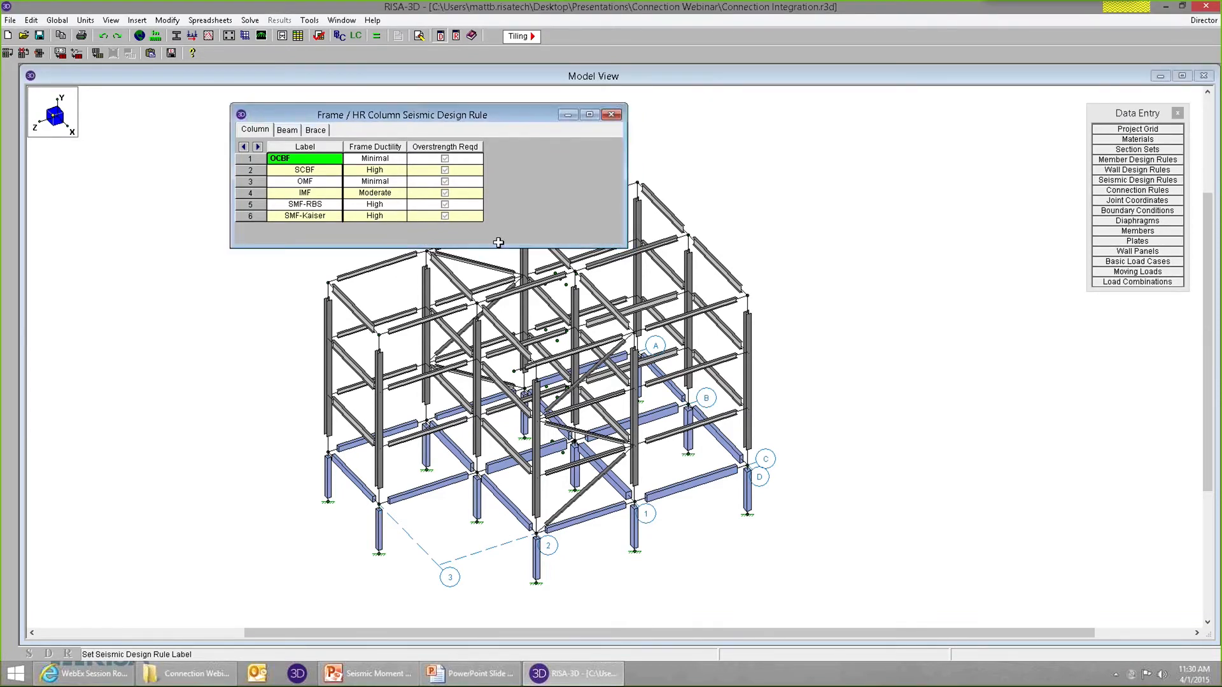
Add two new rules below SMF-Kaiser in the column seismic design rules and enlarge the spreadsheet window.
click(321, 217)
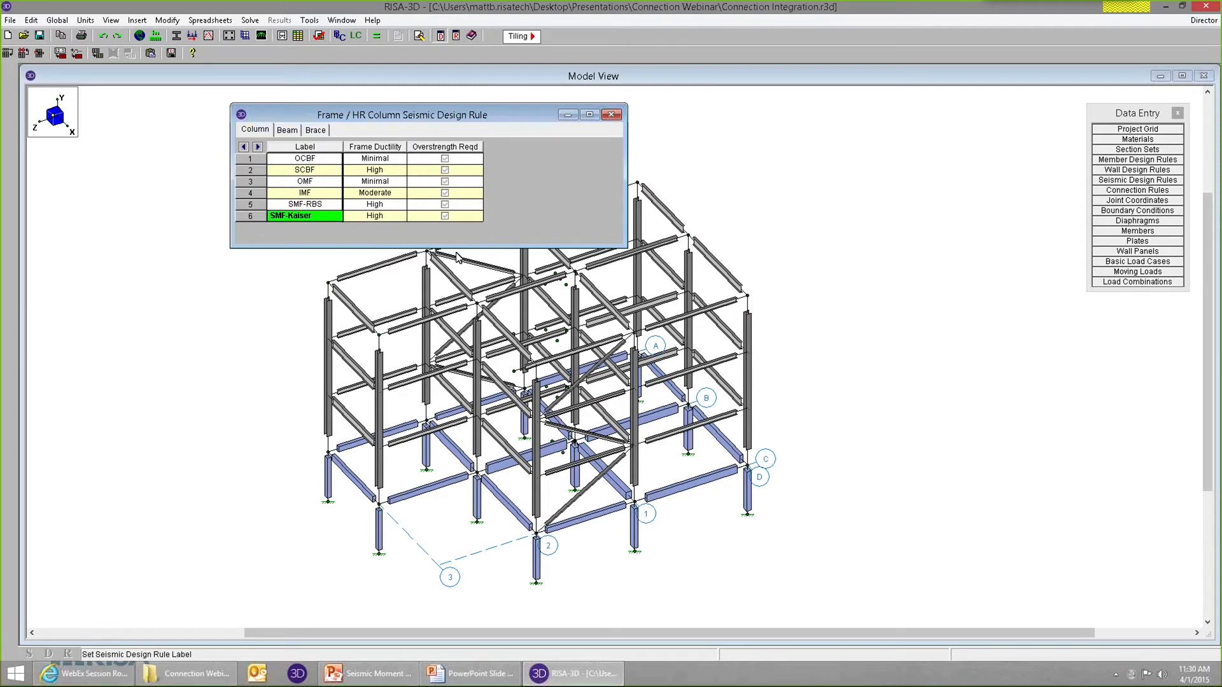
key(Down)
key(Down)
drag(468, 249, 479, 332)
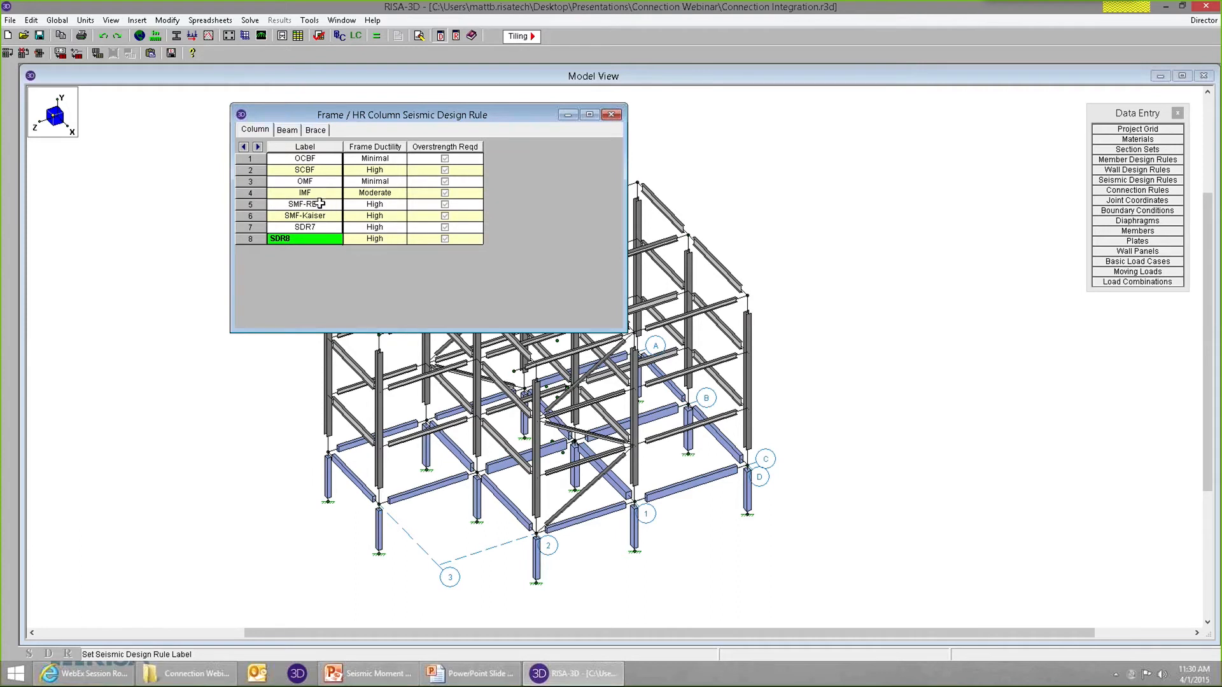
Select High as the frame ductility of the SMF-RBS column seismic design rule.
click(320, 203)
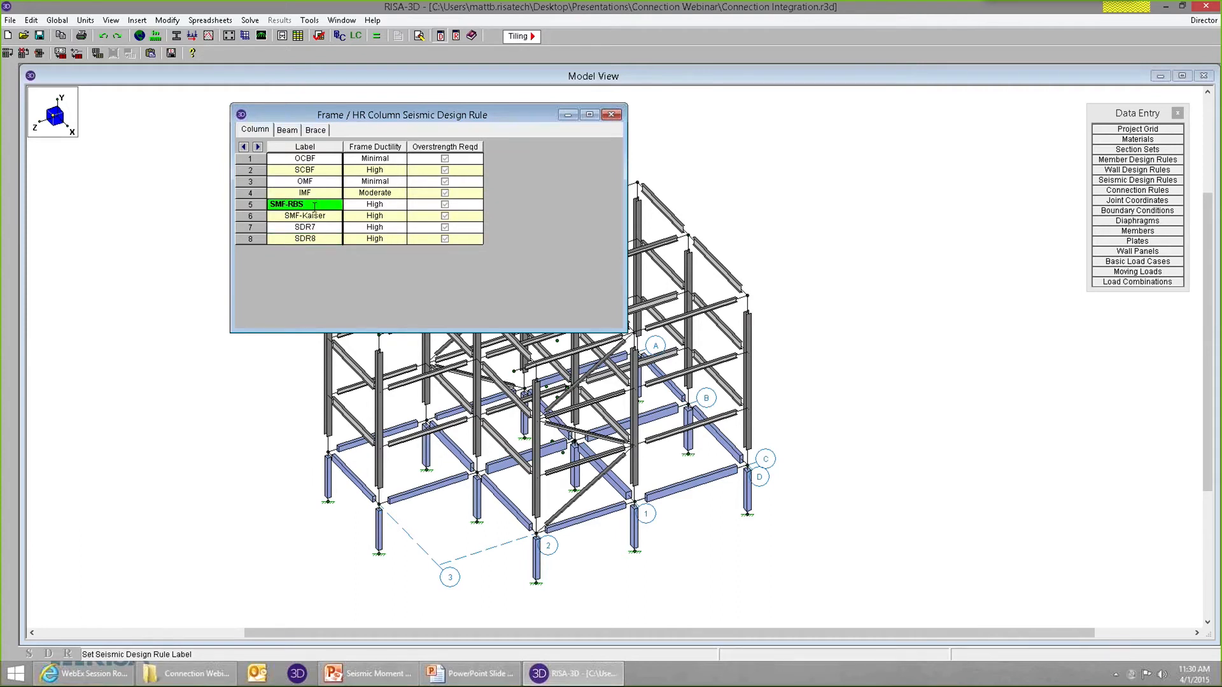
drag(272, 205, 306, 206)
click(391, 204)
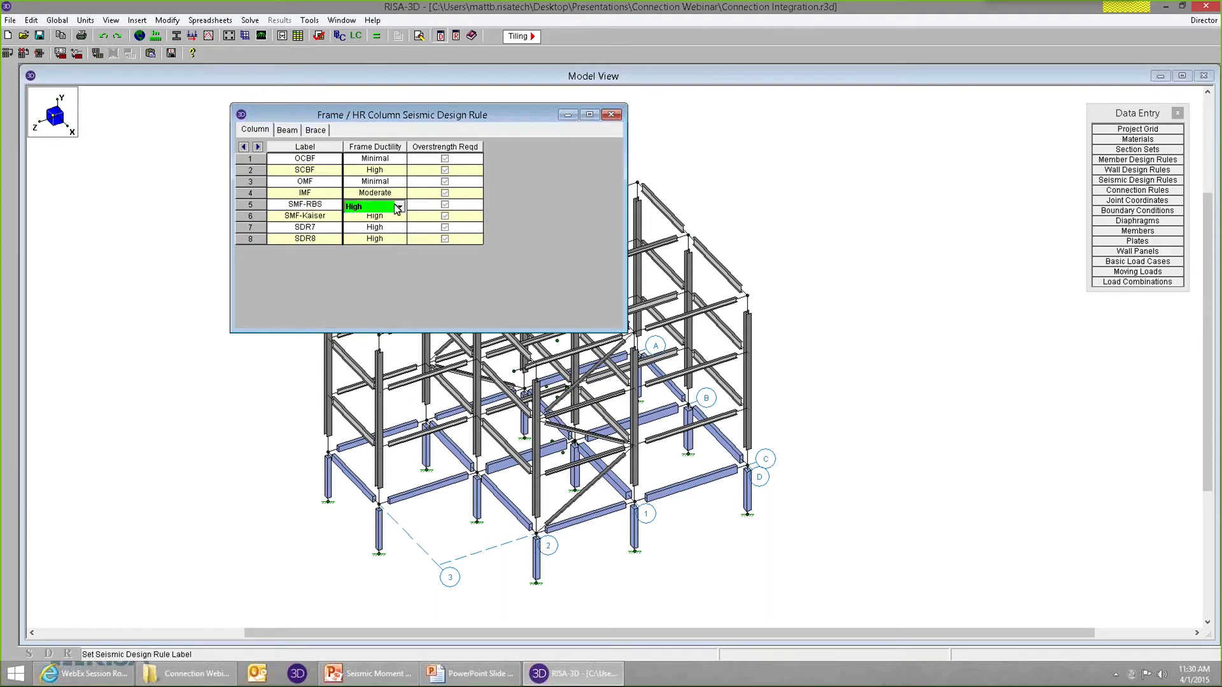
click(399, 207)
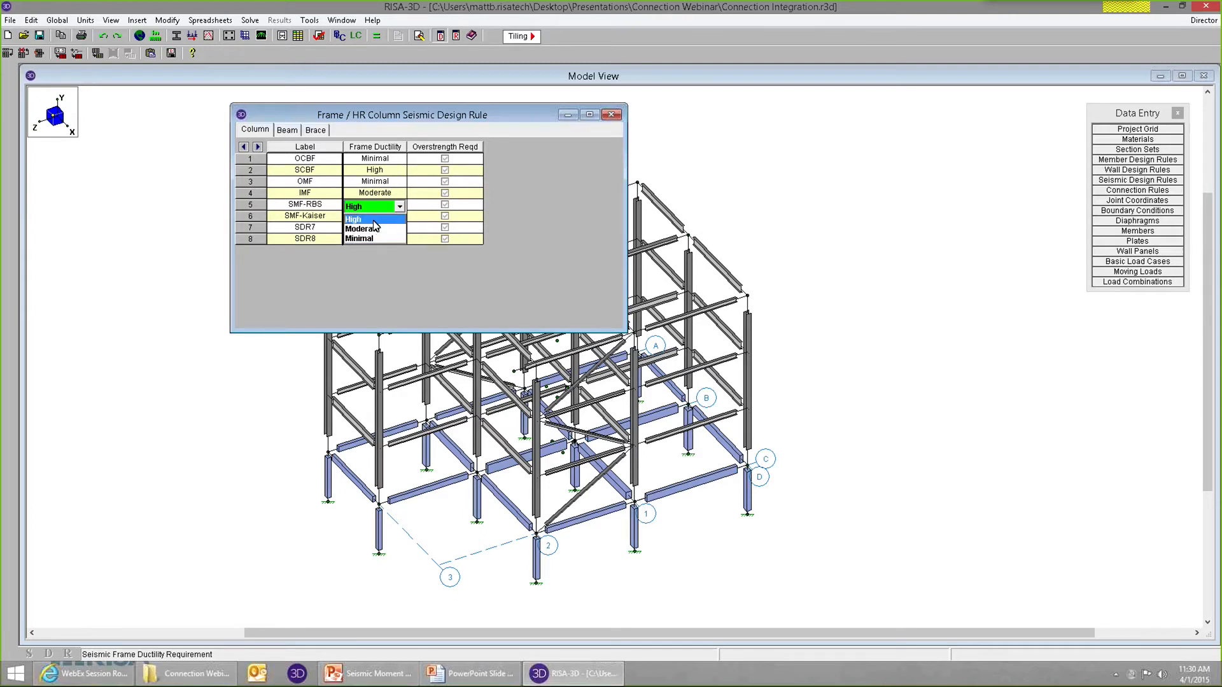
click(371, 219)
Select RBS as the moment connection type of the SMF-RBS rule in the beam seismic design rules.
click(287, 131)
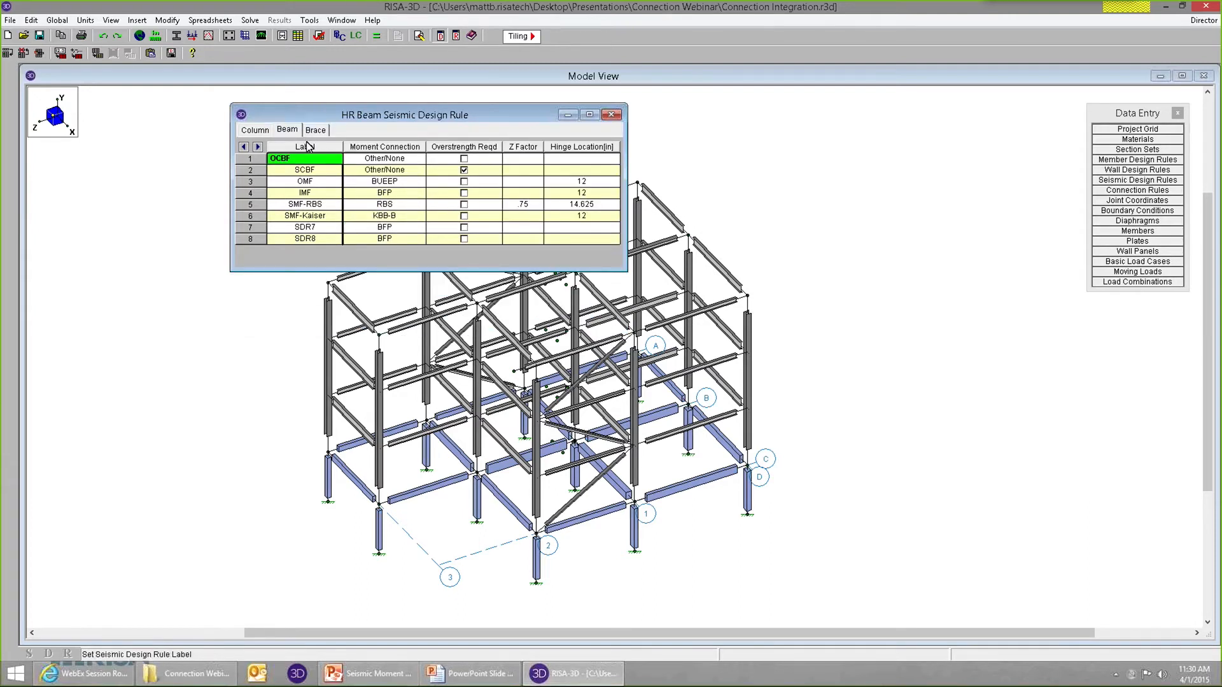
click(308, 204)
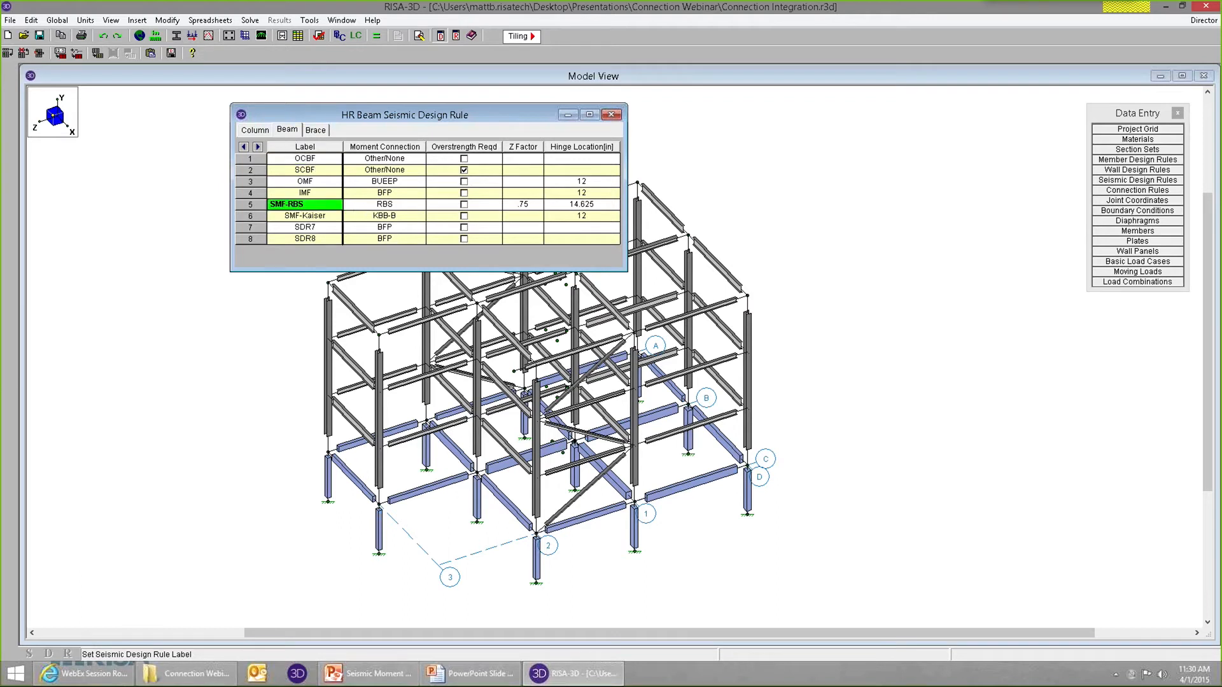
click(396, 205)
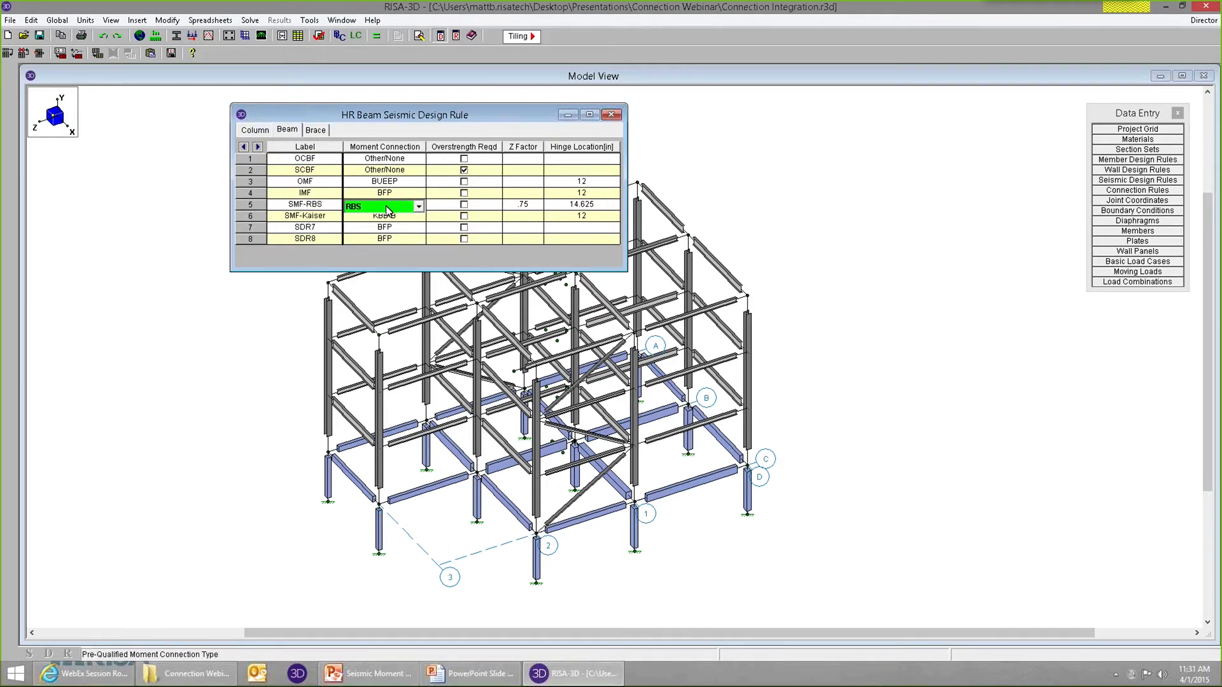
click(386, 208)
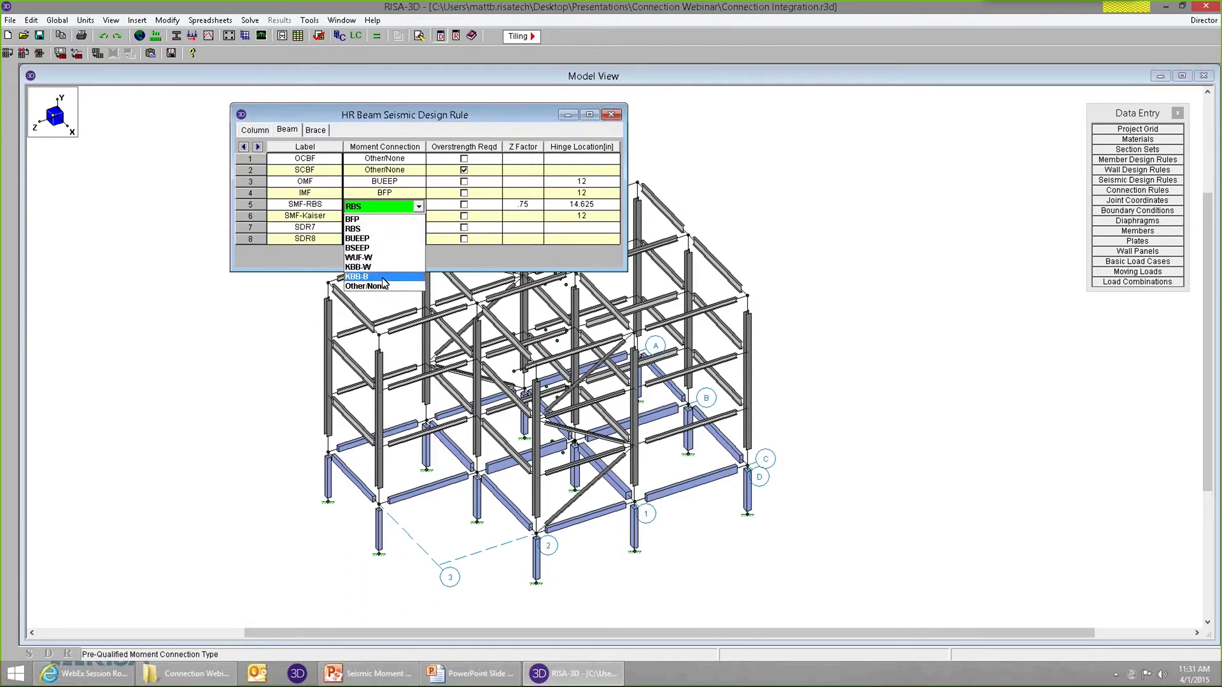
click(354, 229)
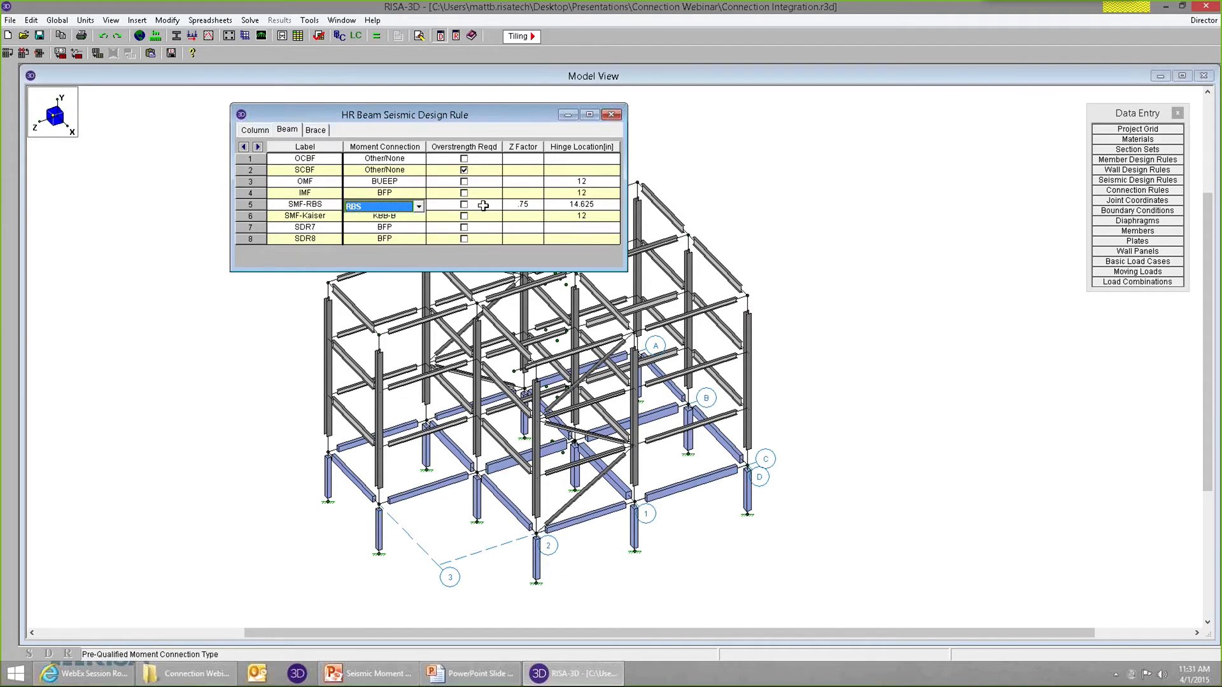
Examine the Z factor, plastic hinge location and overstrength setting of the SMF-RBS beam seismic design rule.
click(516, 204)
click(521, 205)
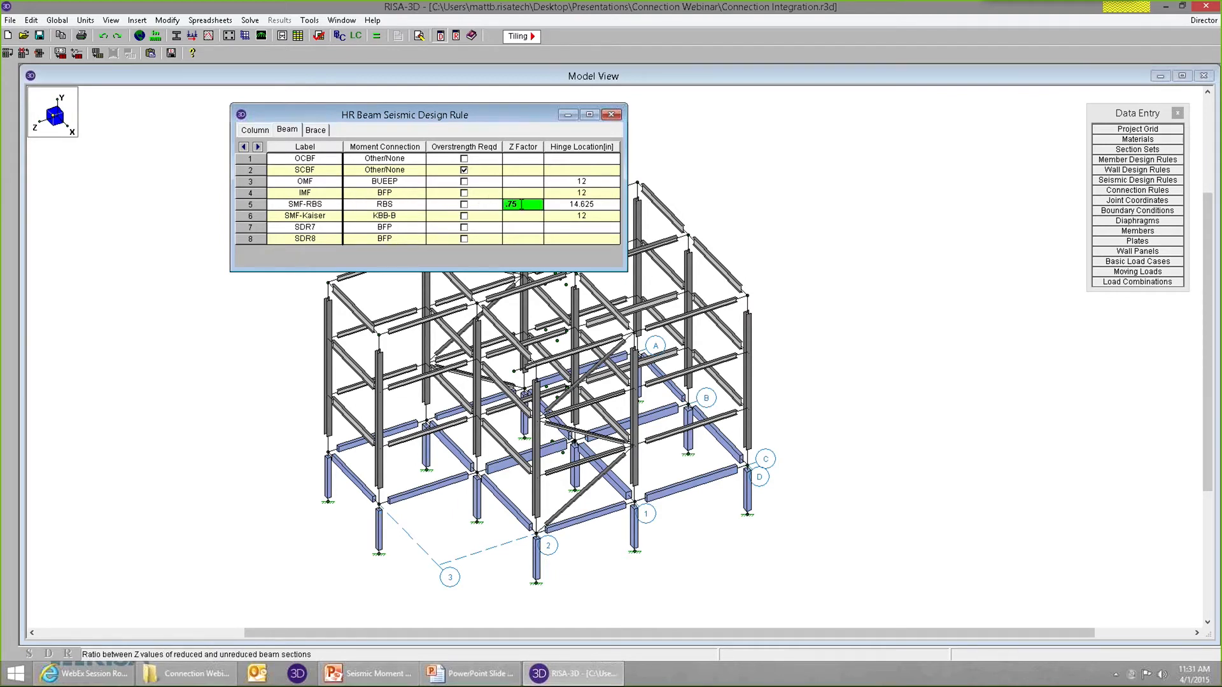
click(563, 205)
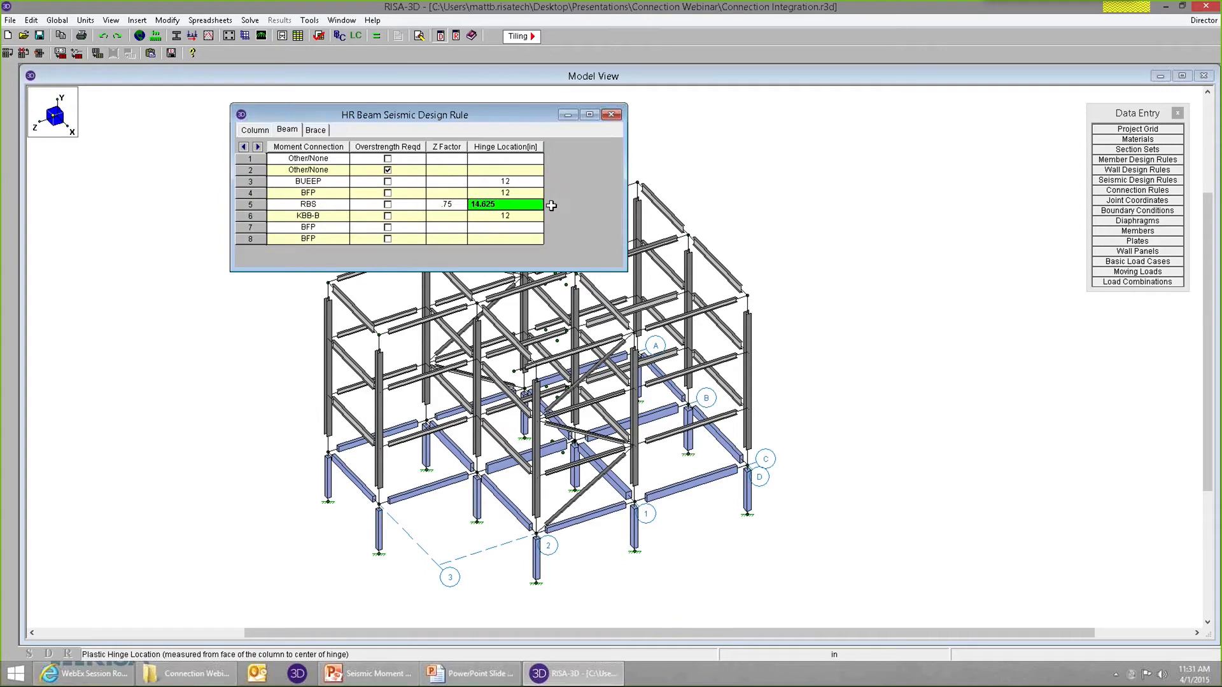
click(440, 203)
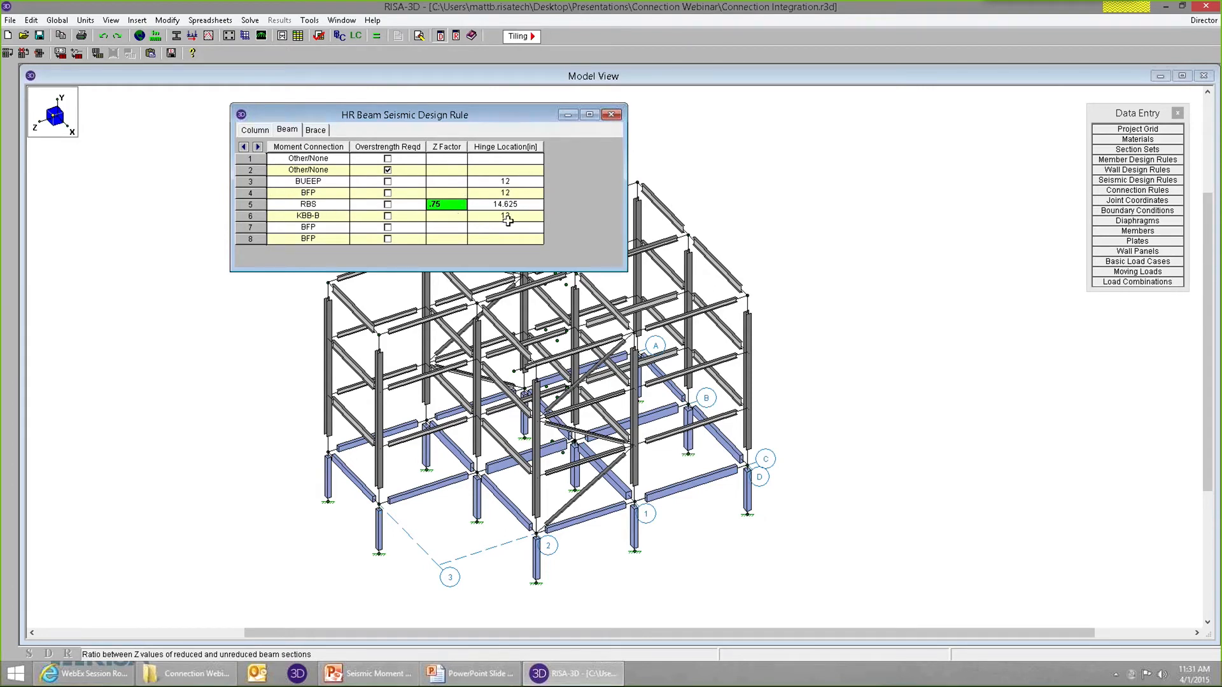
key(Tab)
key(Tab)
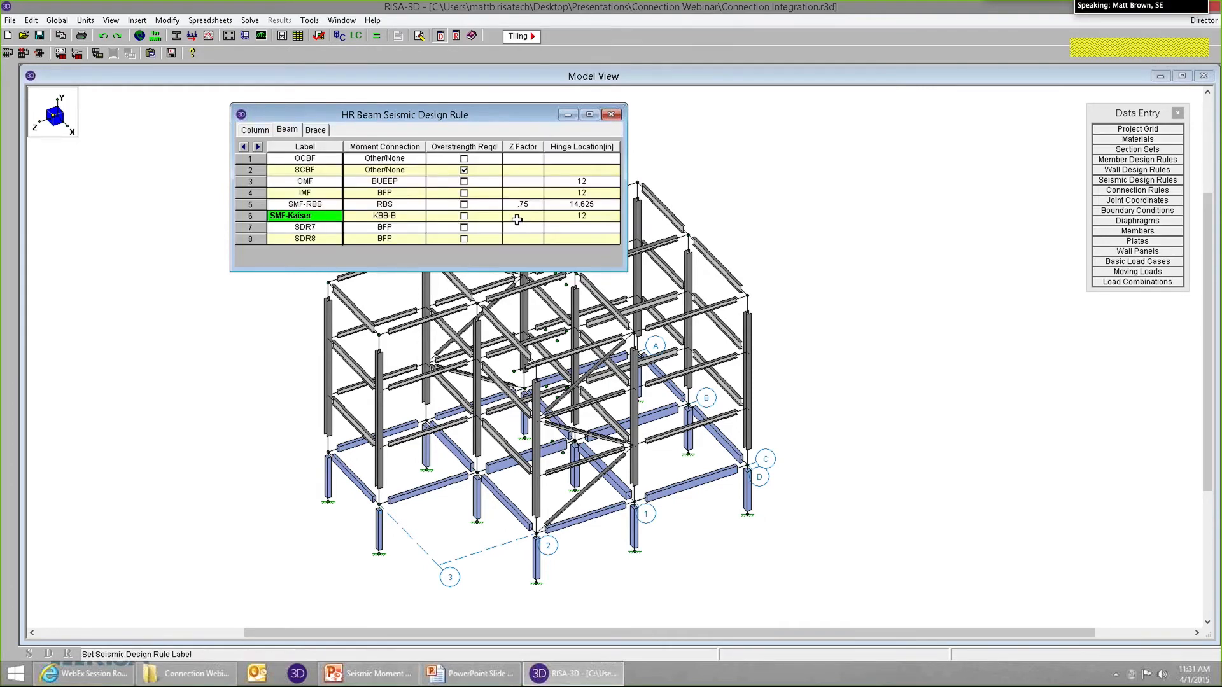
click(519, 206)
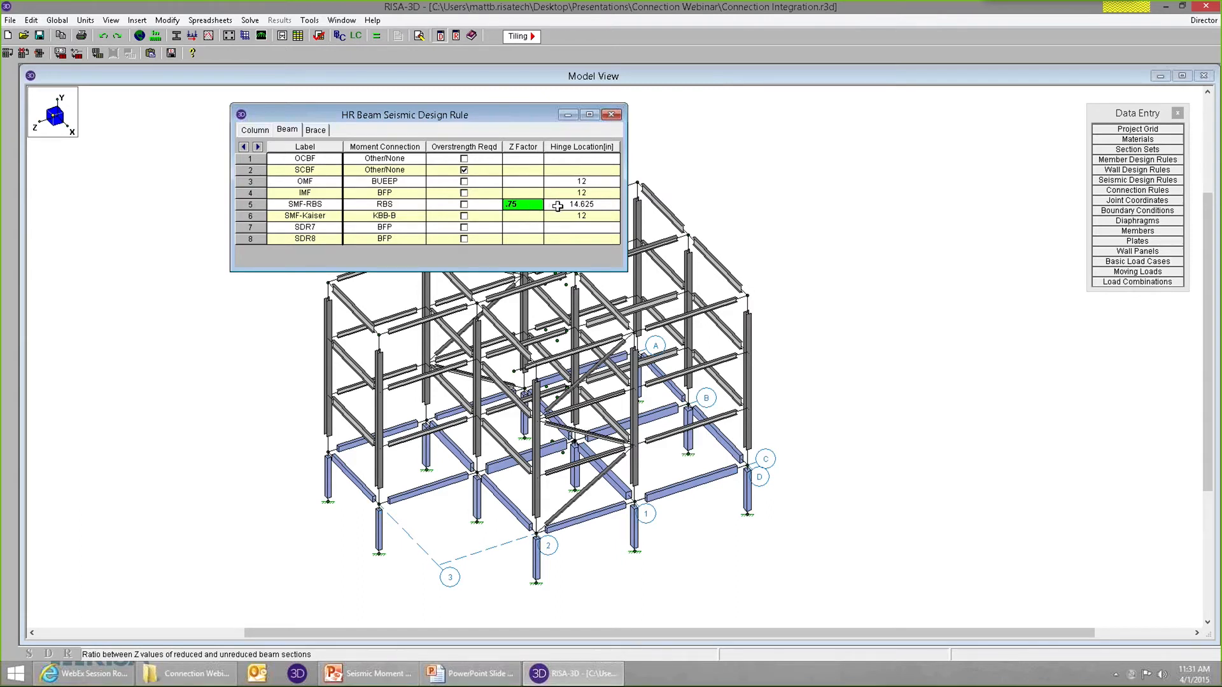
click(579, 205)
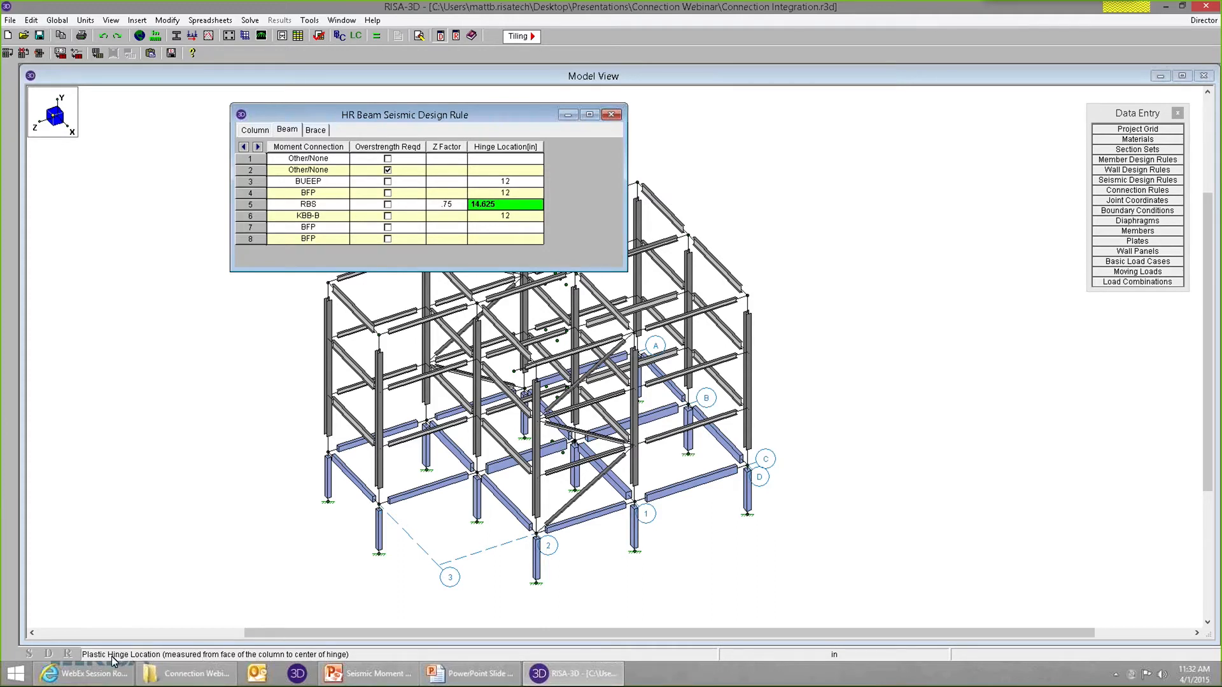
click(406, 209)
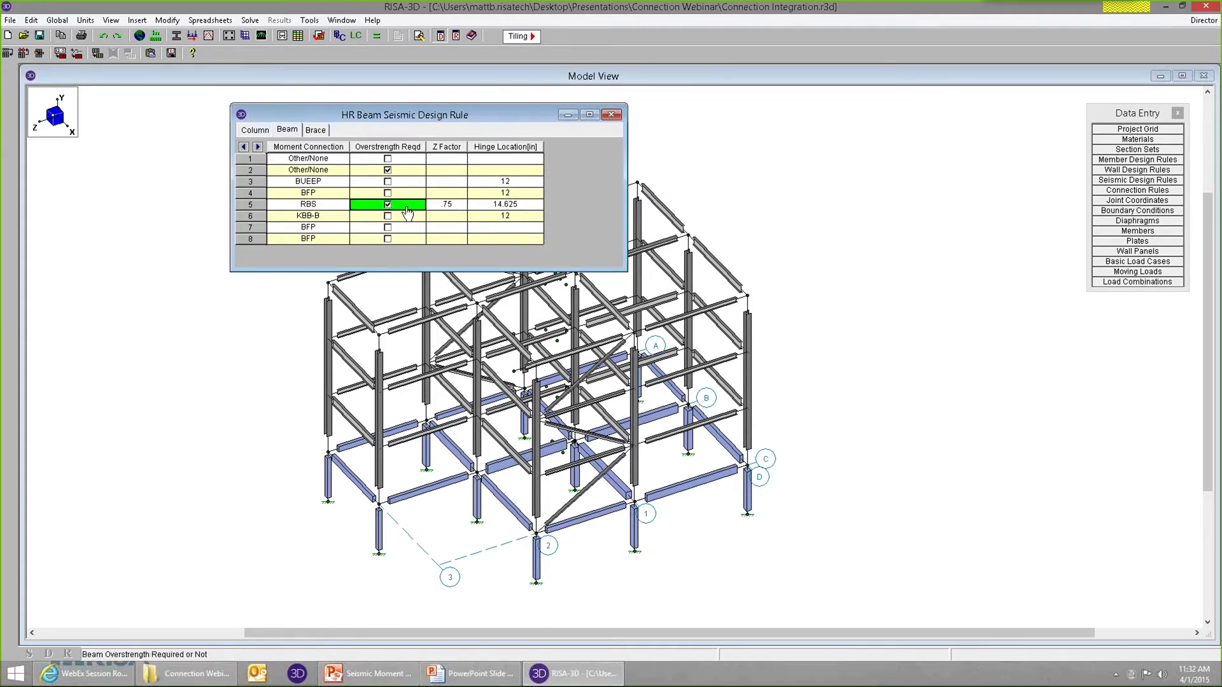
click(471, 208)
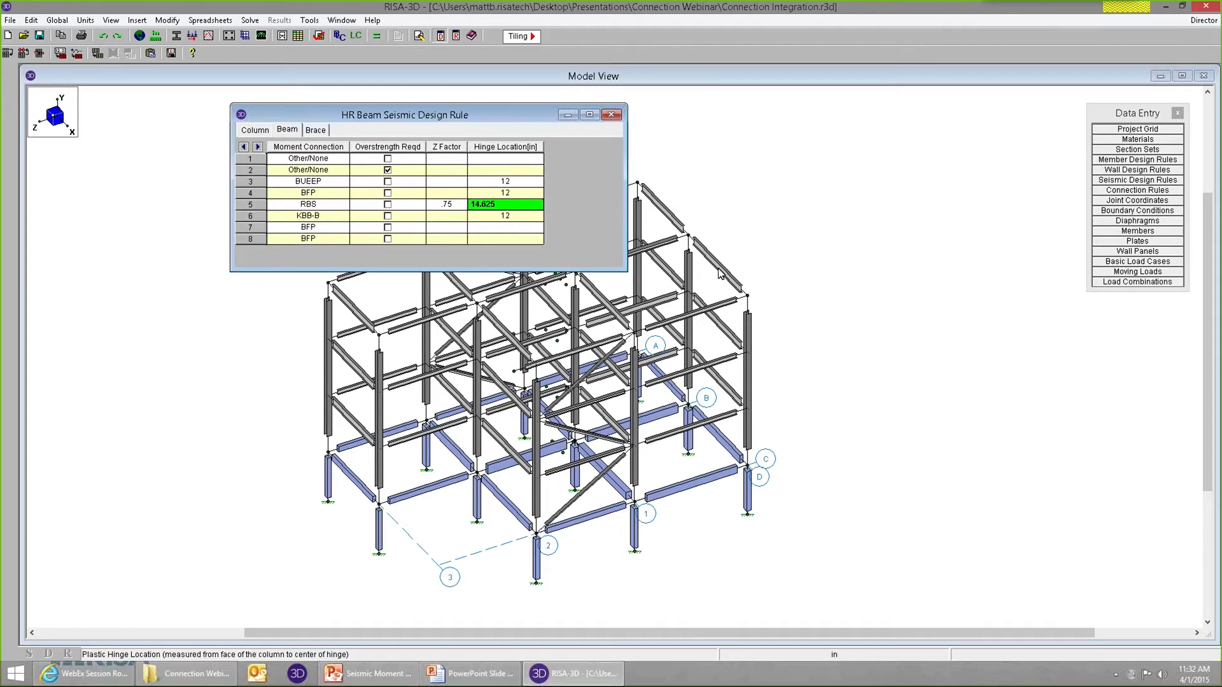
key(Return)
key(Up)
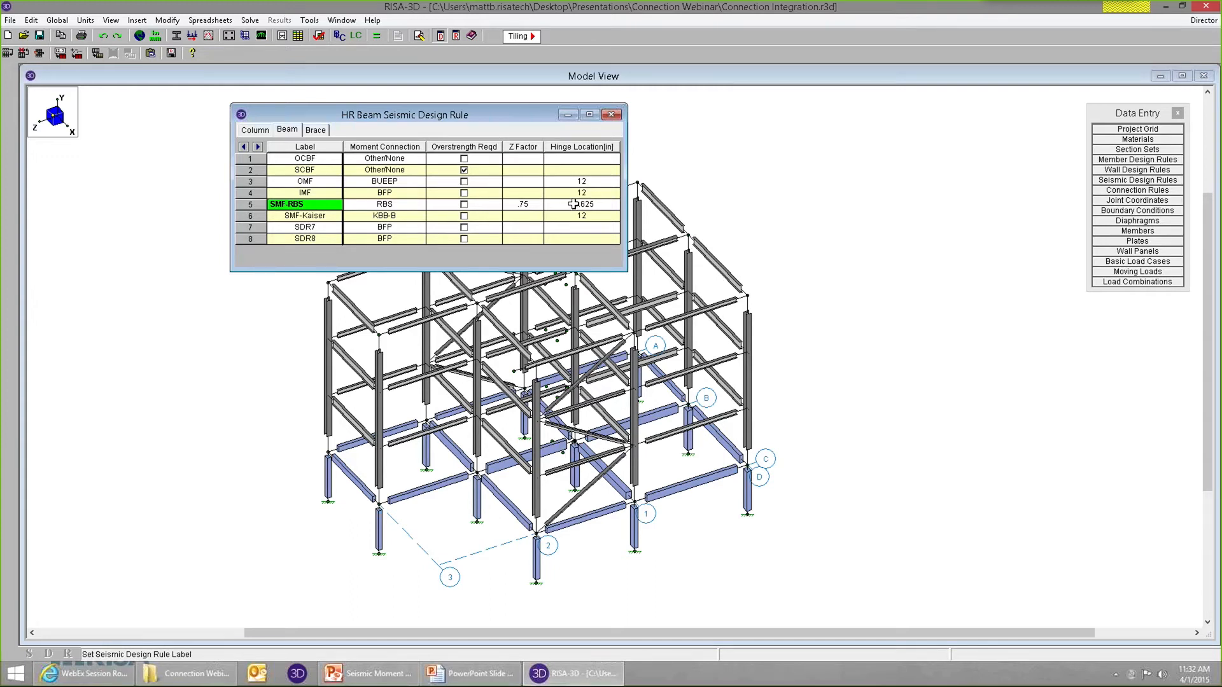
Close the seismic design rules and display the model's members color-coded and labeled by Seismic Rules.
click(611, 114)
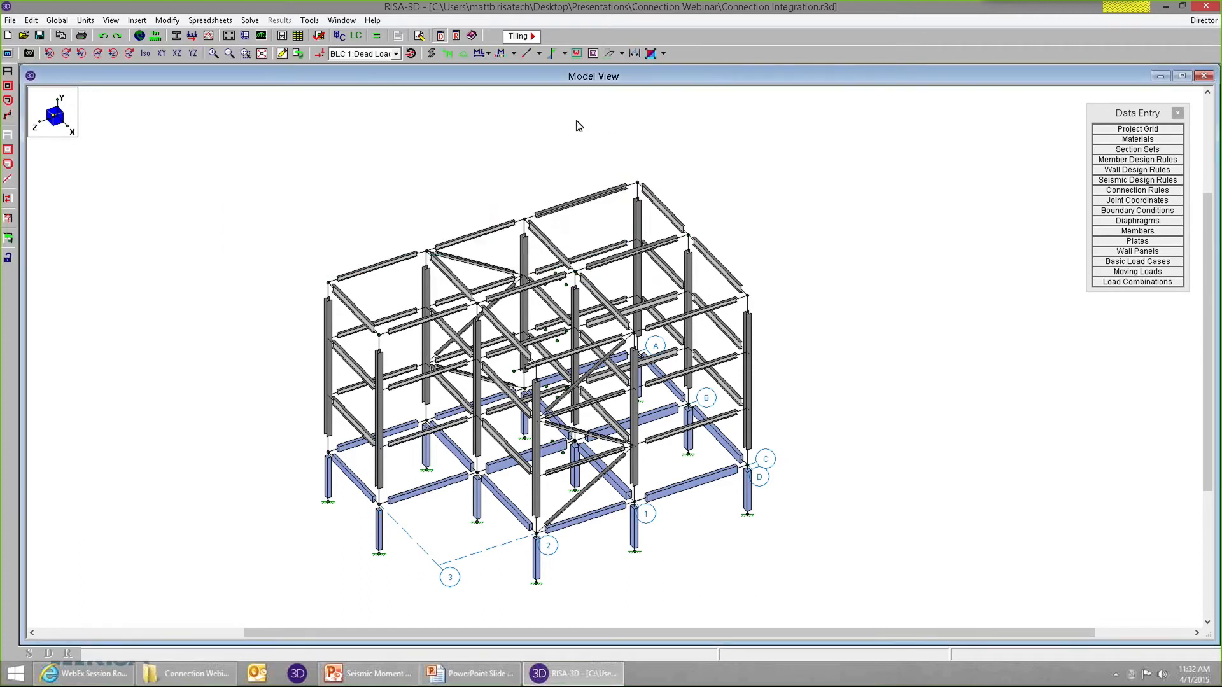
click(514, 54)
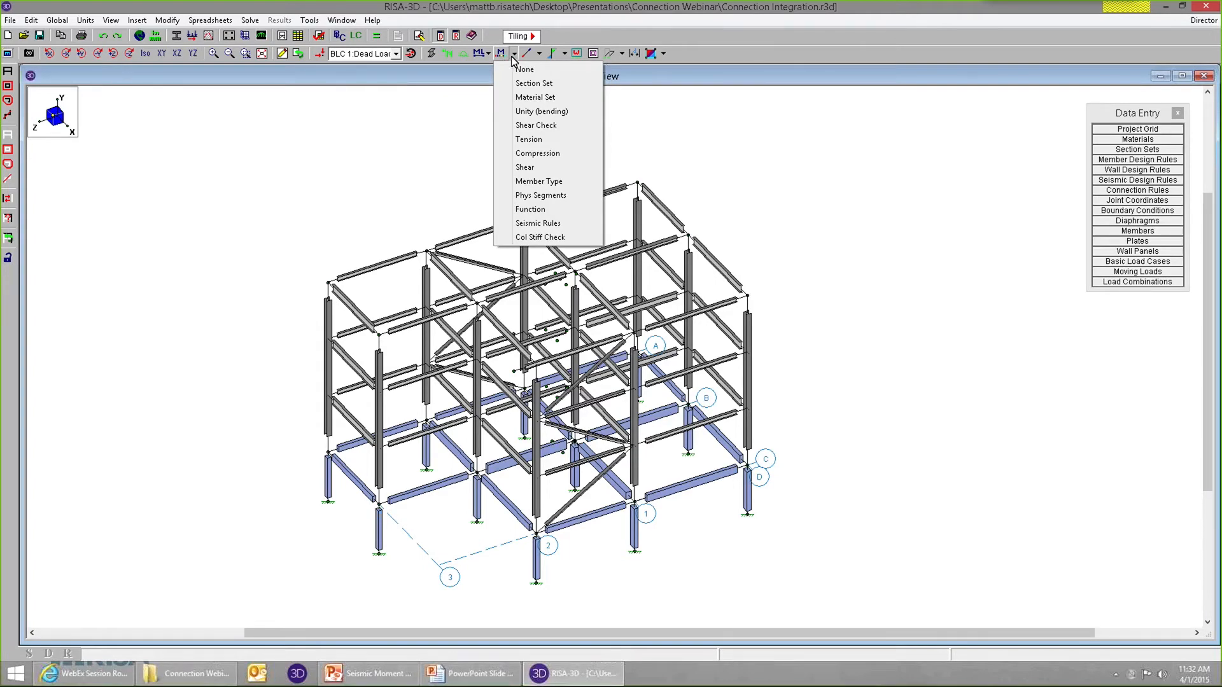
click(542, 224)
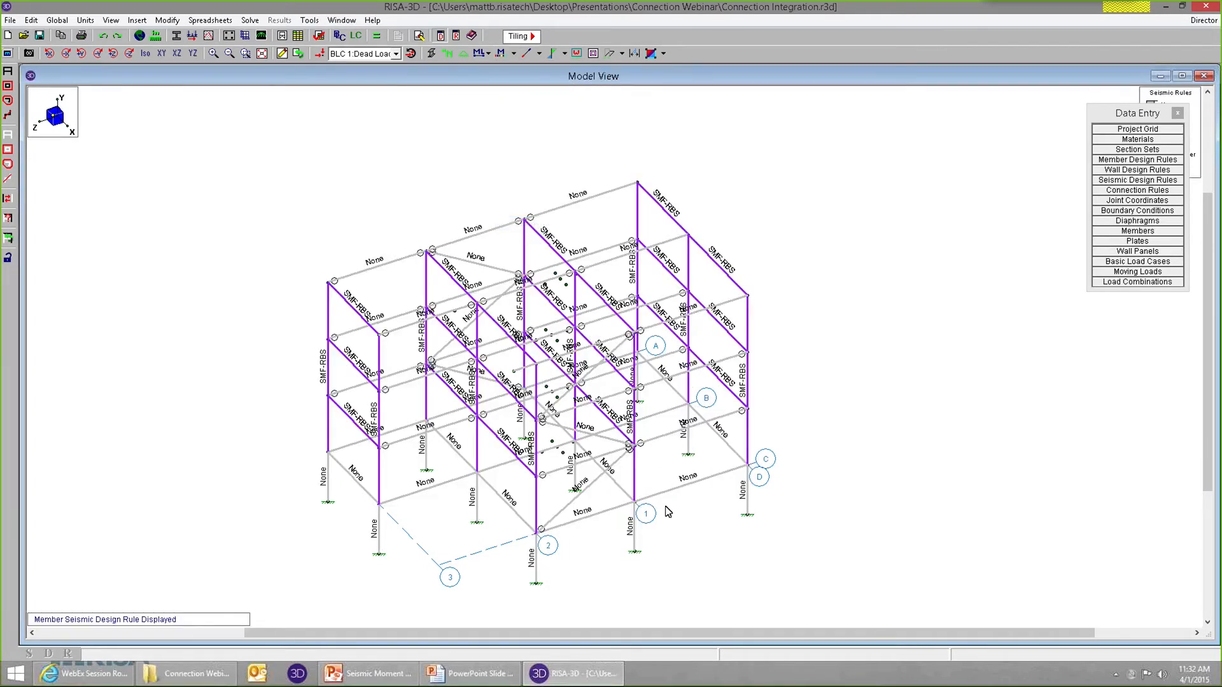
Open the member information of roof-level frame beam F1_REV_M10 and examine its properties and assigned seismic design rule.
shift+middle_drag(665, 517, 653, 471)
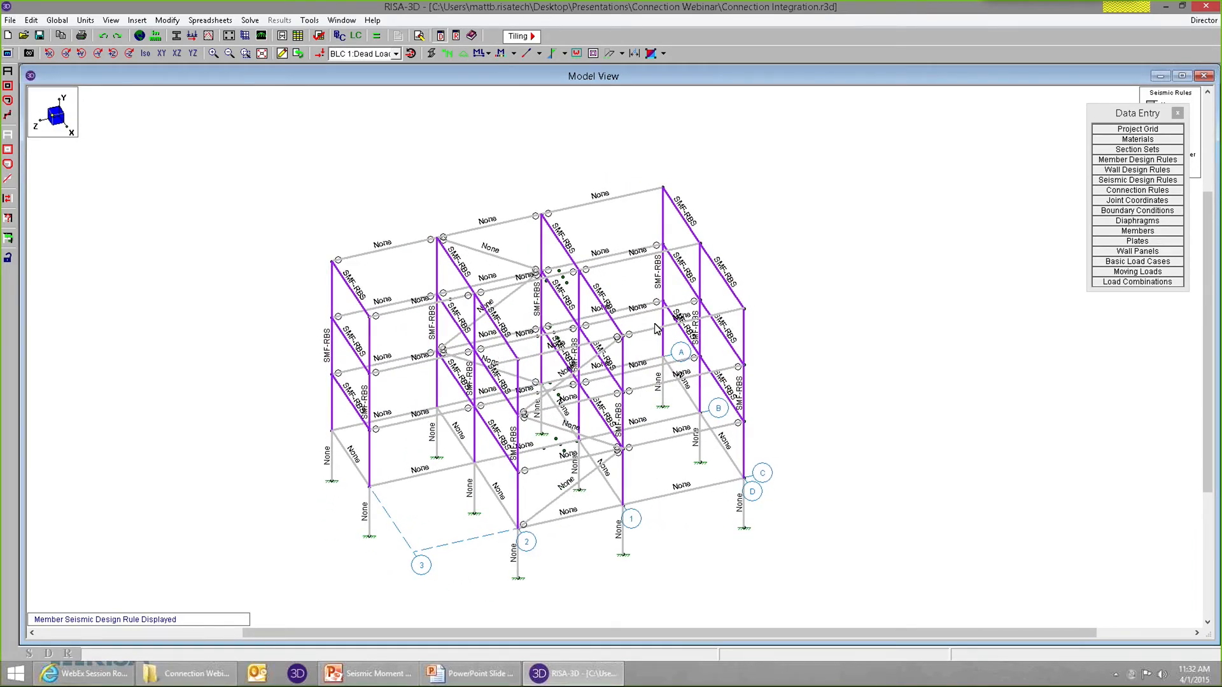
scroll(779, 386, up, 4)
scroll(711, 414, up, 1)
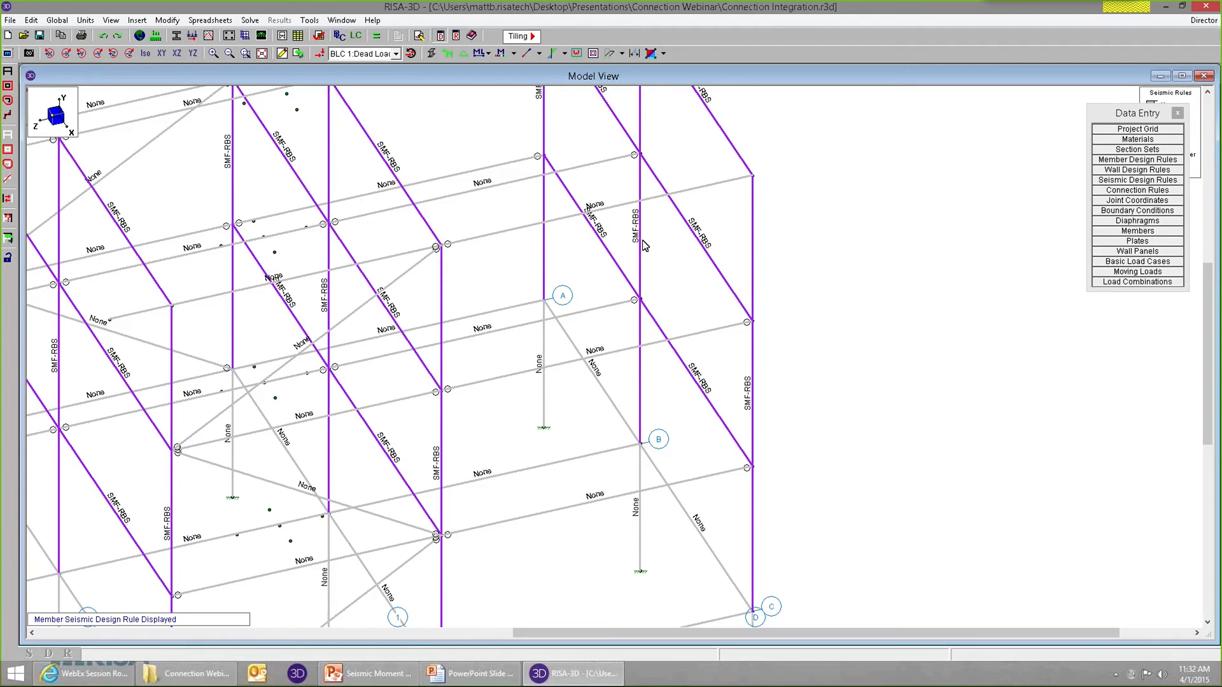
scroll(644, 229, down, 5)
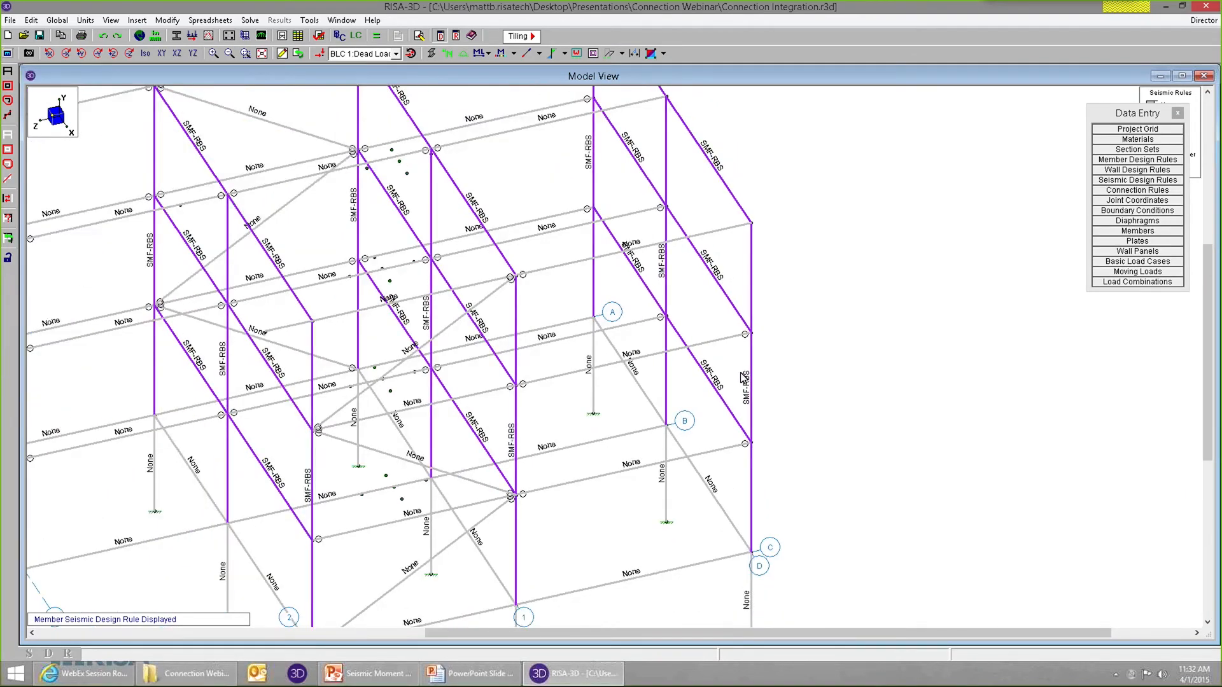
double_click(727, 238)
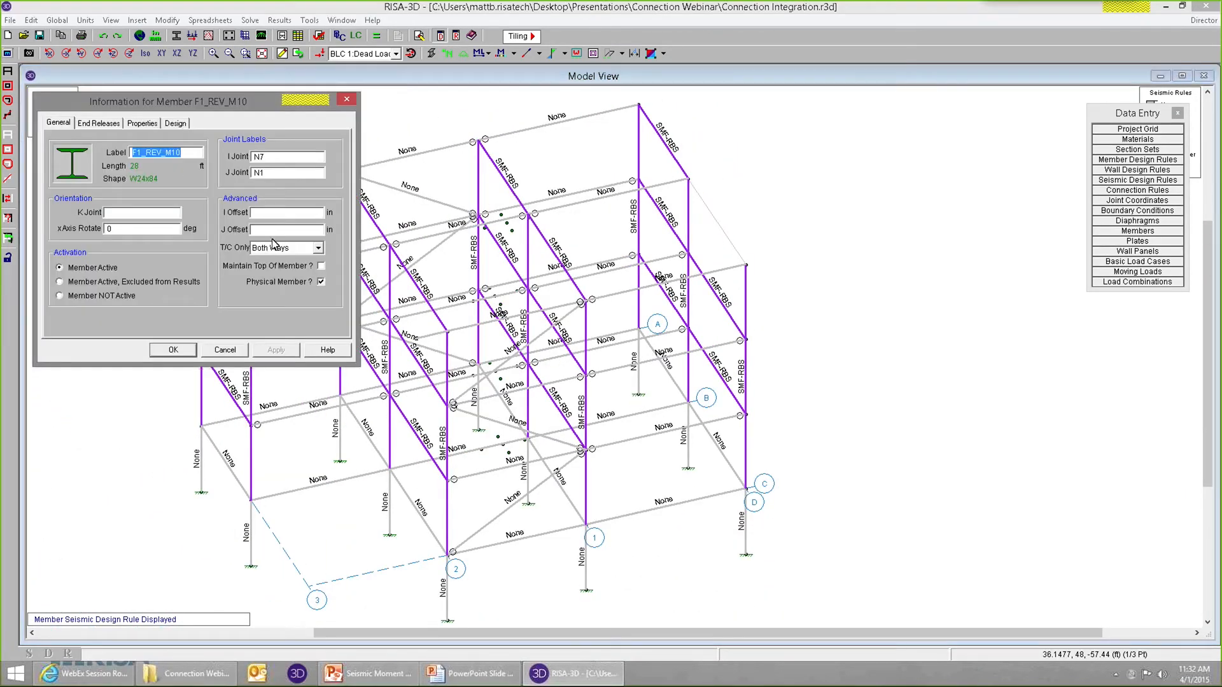
click(100, 124)
click(142, 123)
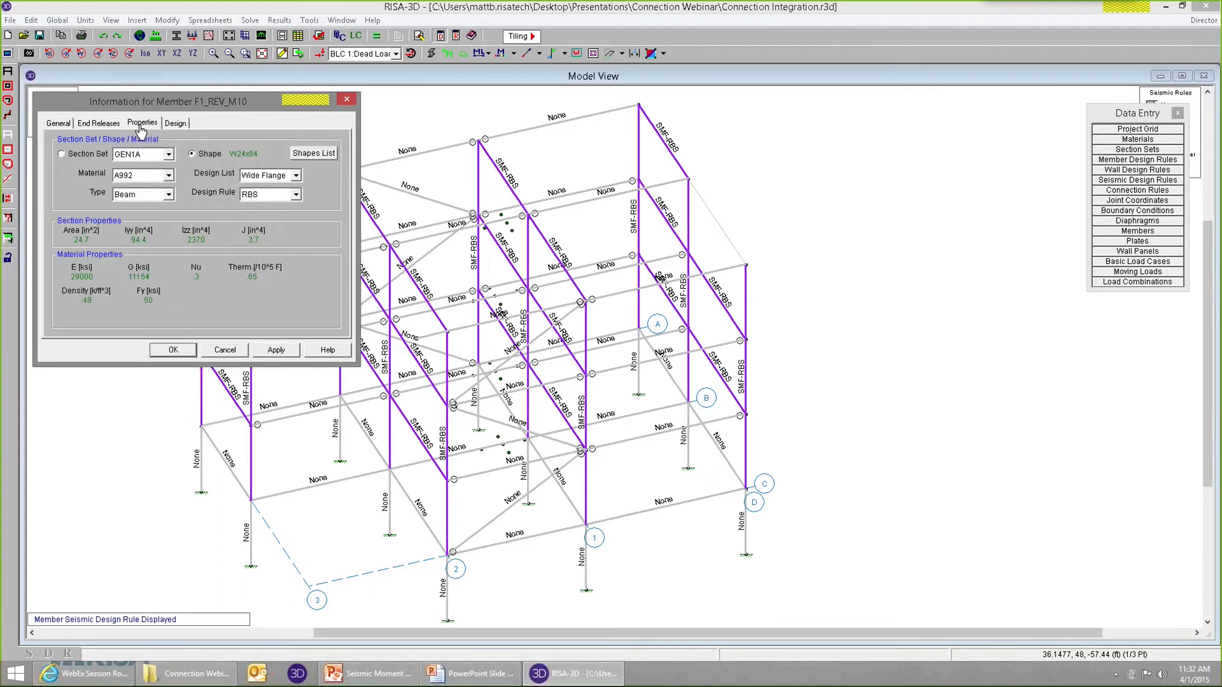
click(179, 123)
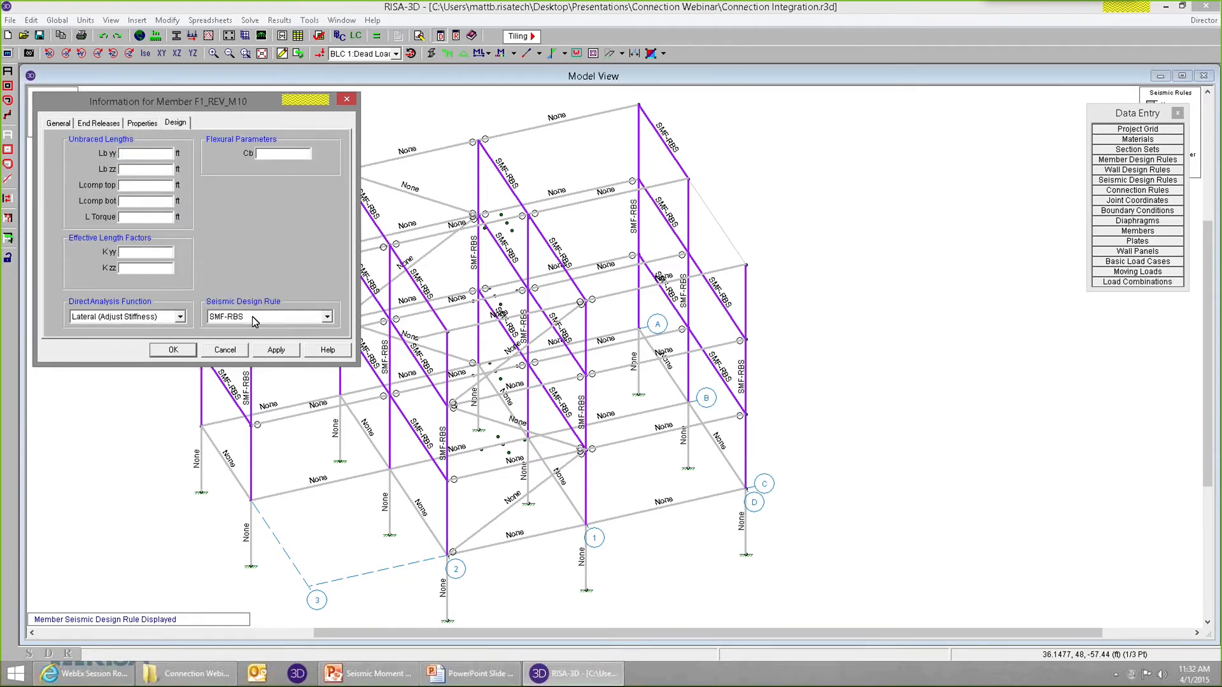
Review the seismic design rules available for beam F1_REV_M10 and close its member information.
click(304, 320)
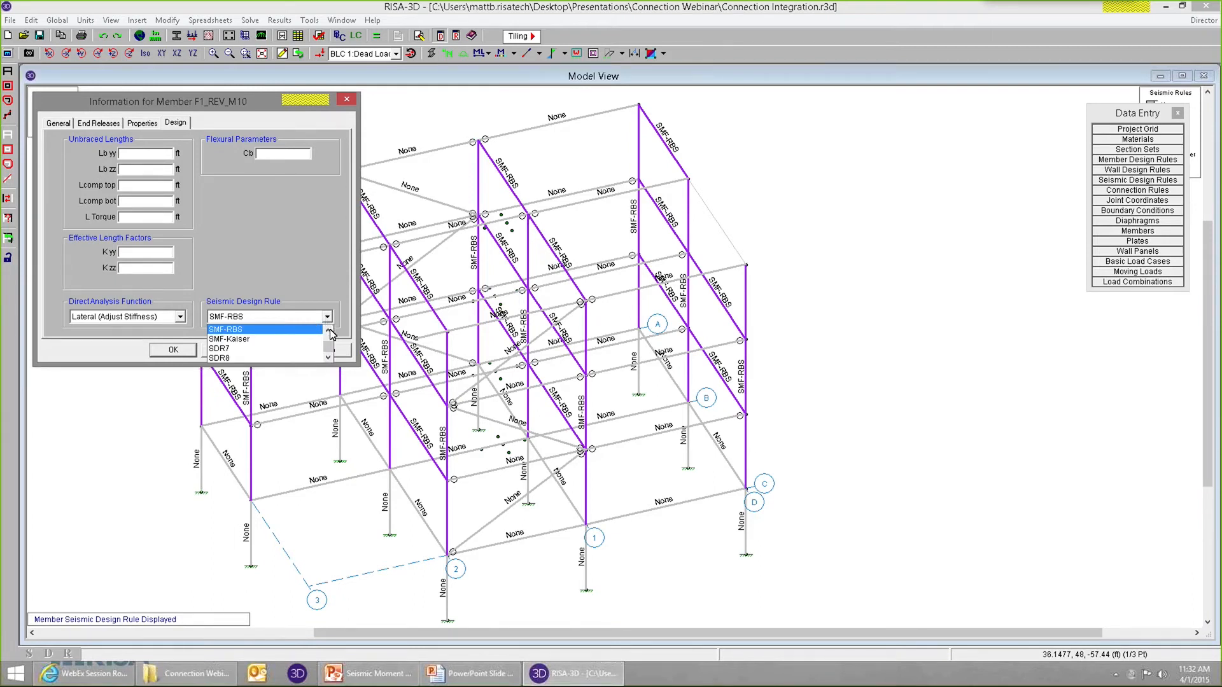
click(329, 331)
click(330, 319)
click(227, 352)
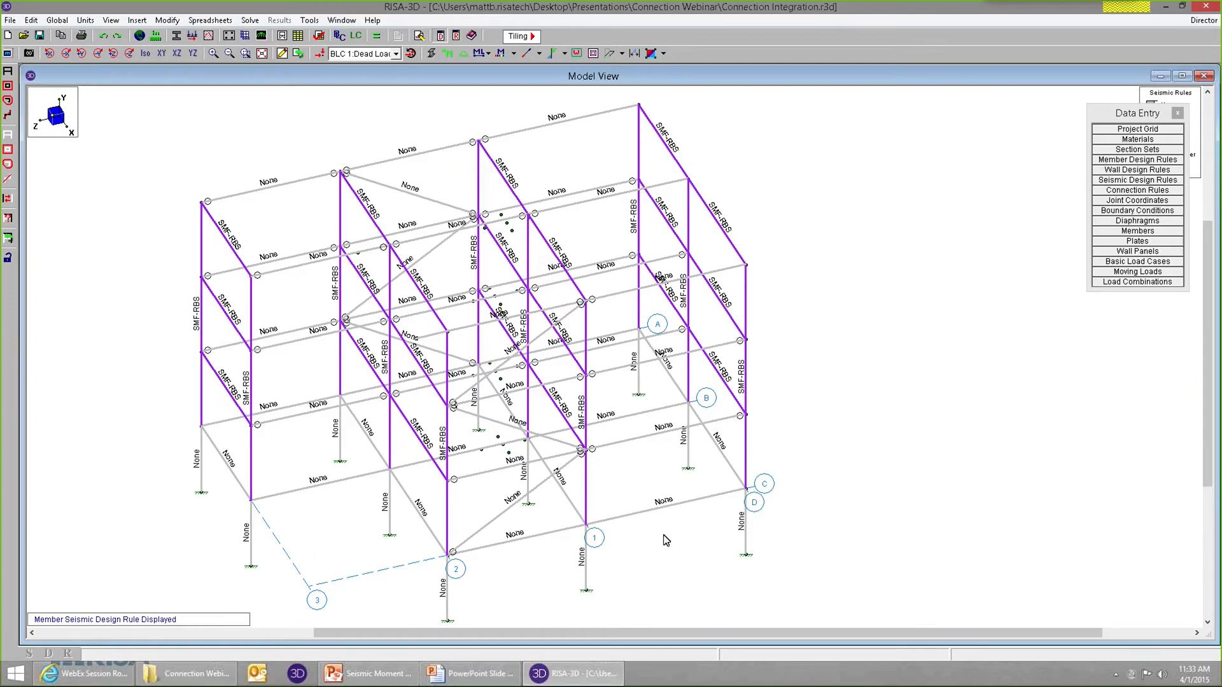
scroll(757, 446, down, 1)
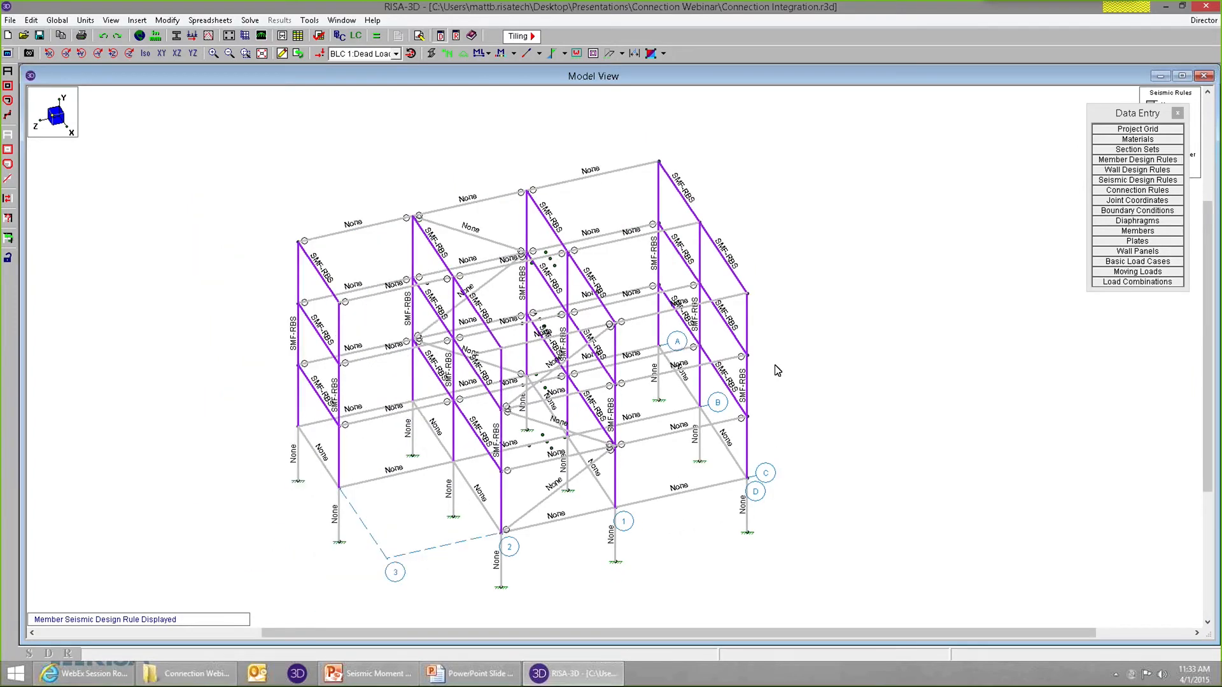
scroll(777, 371, up, 1)
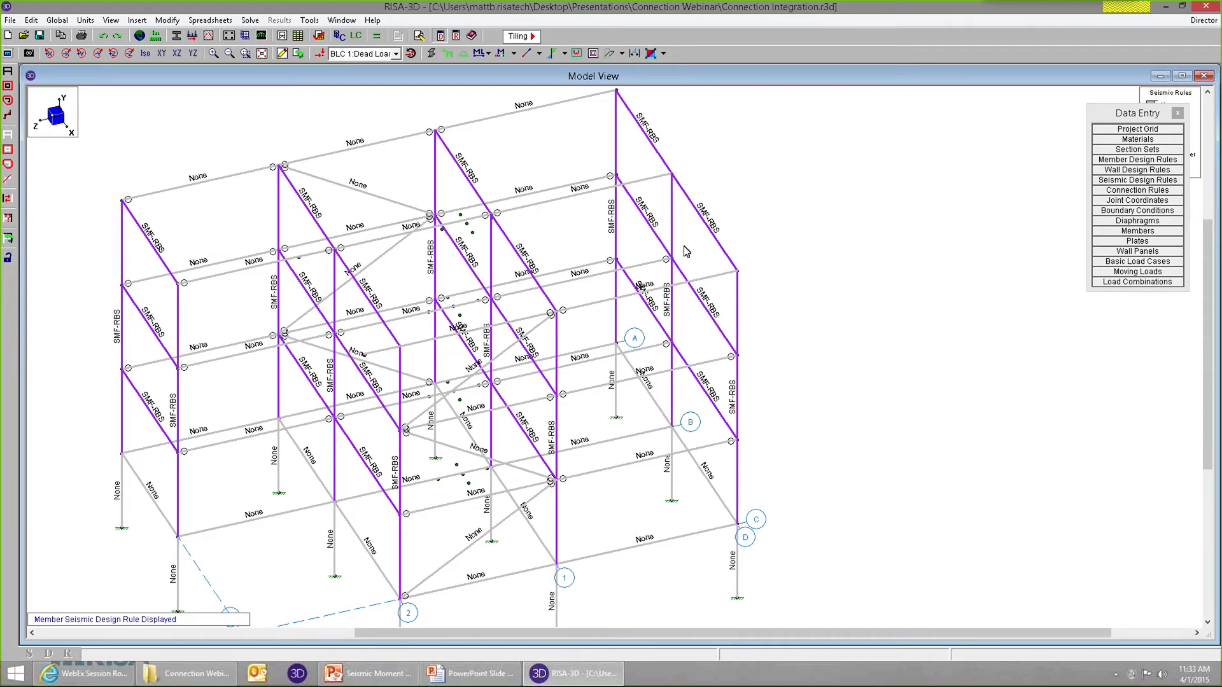
scroll(623, 308, down, 1)
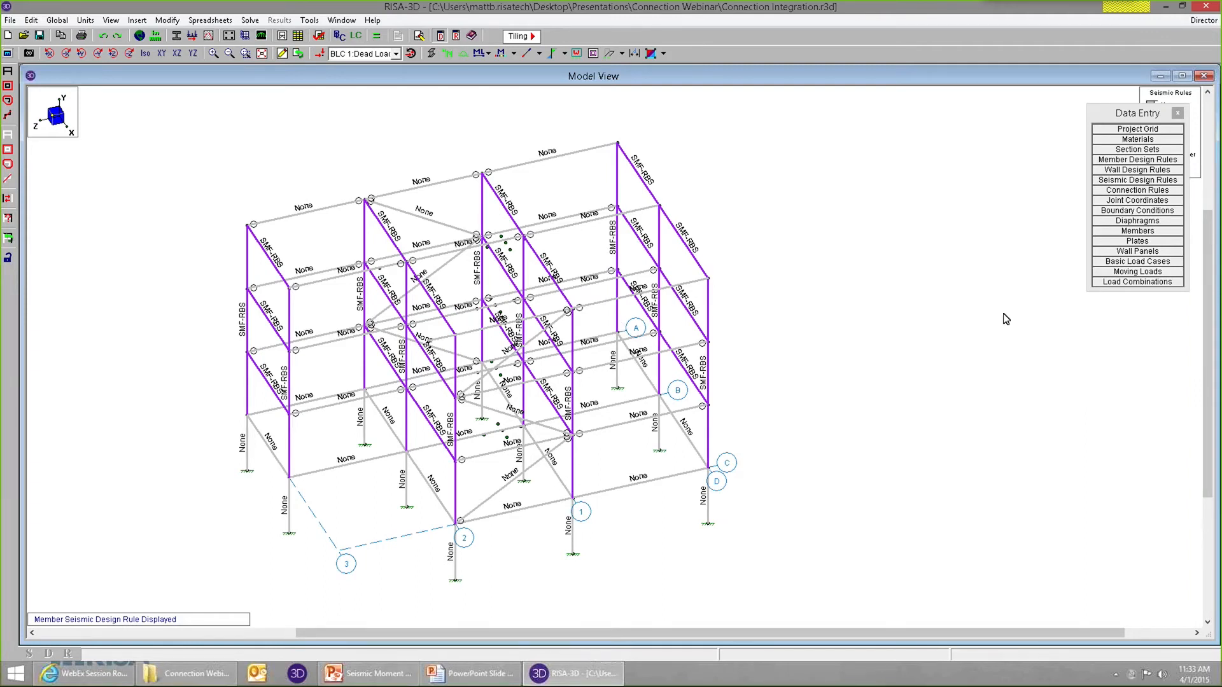
Open the hot rolled connection rules beside the data entry list and enlarge their window to make room for more rules.
drag(1138, 116, 1060, 121)
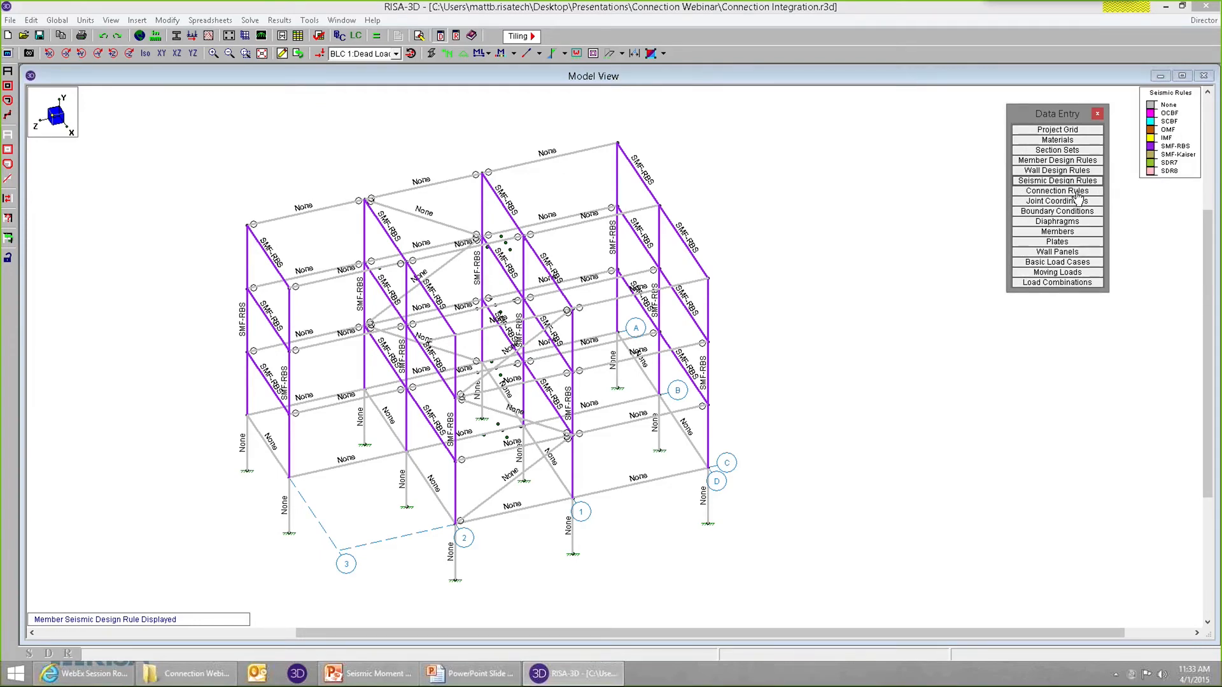
click(1077, 192)
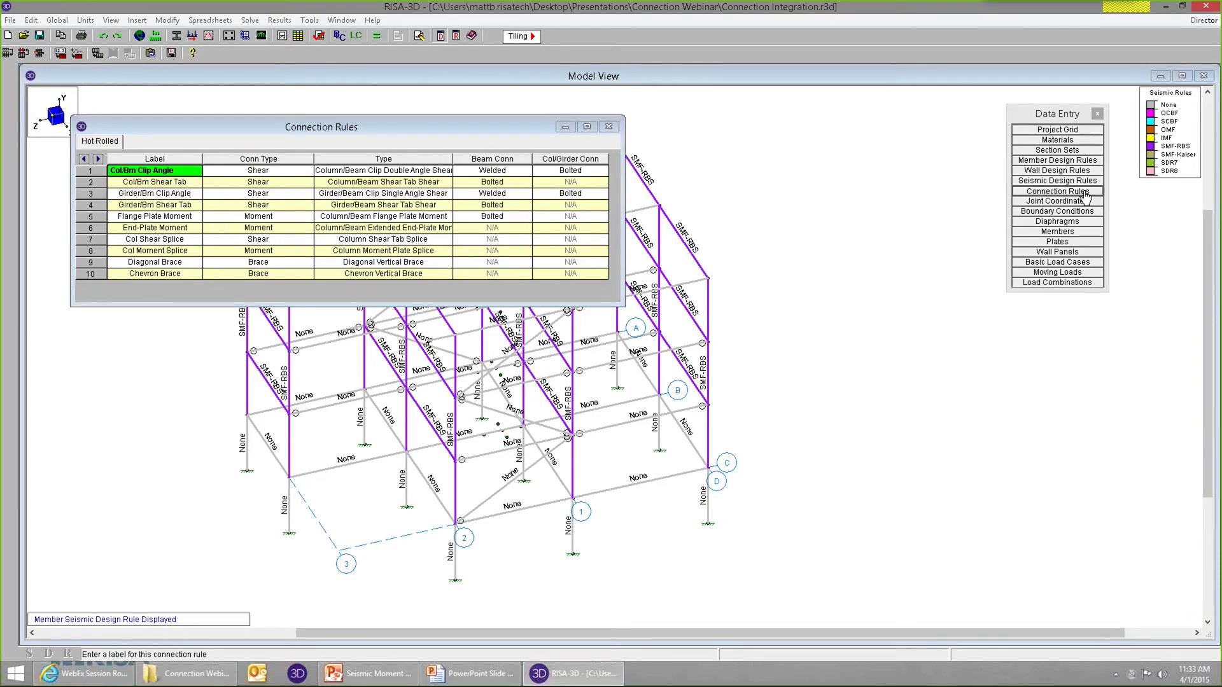
drag(505, 134, 671, 133)
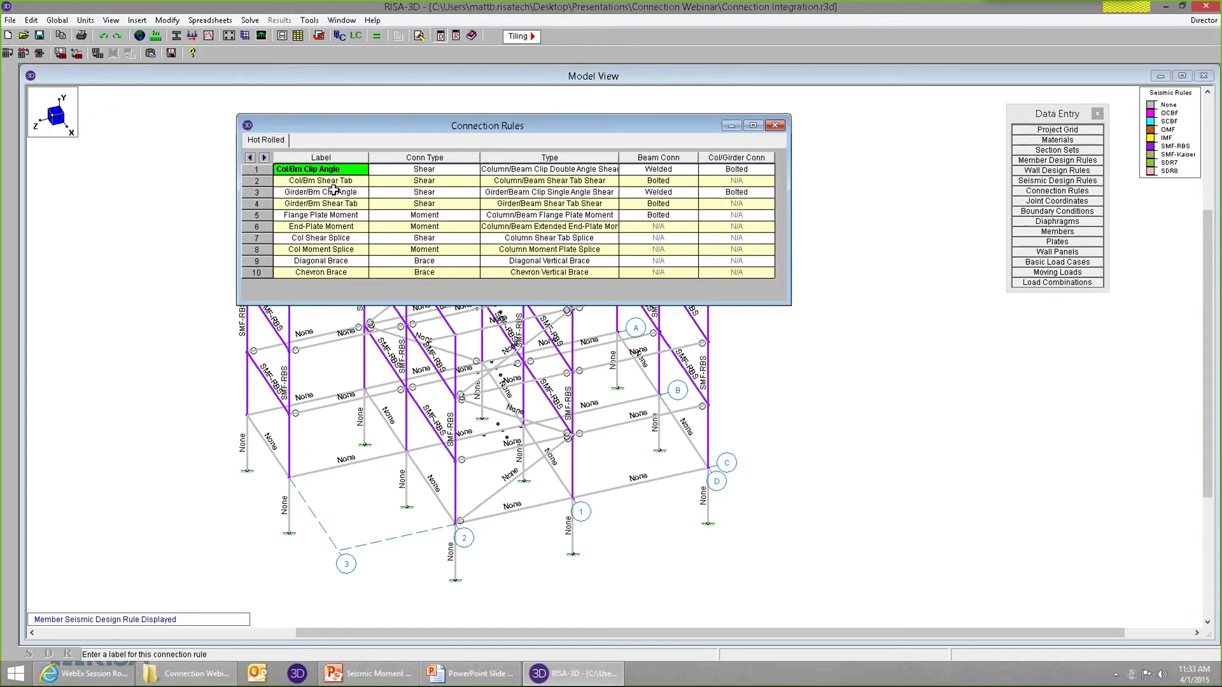
drag(337, 270, 330, 170)
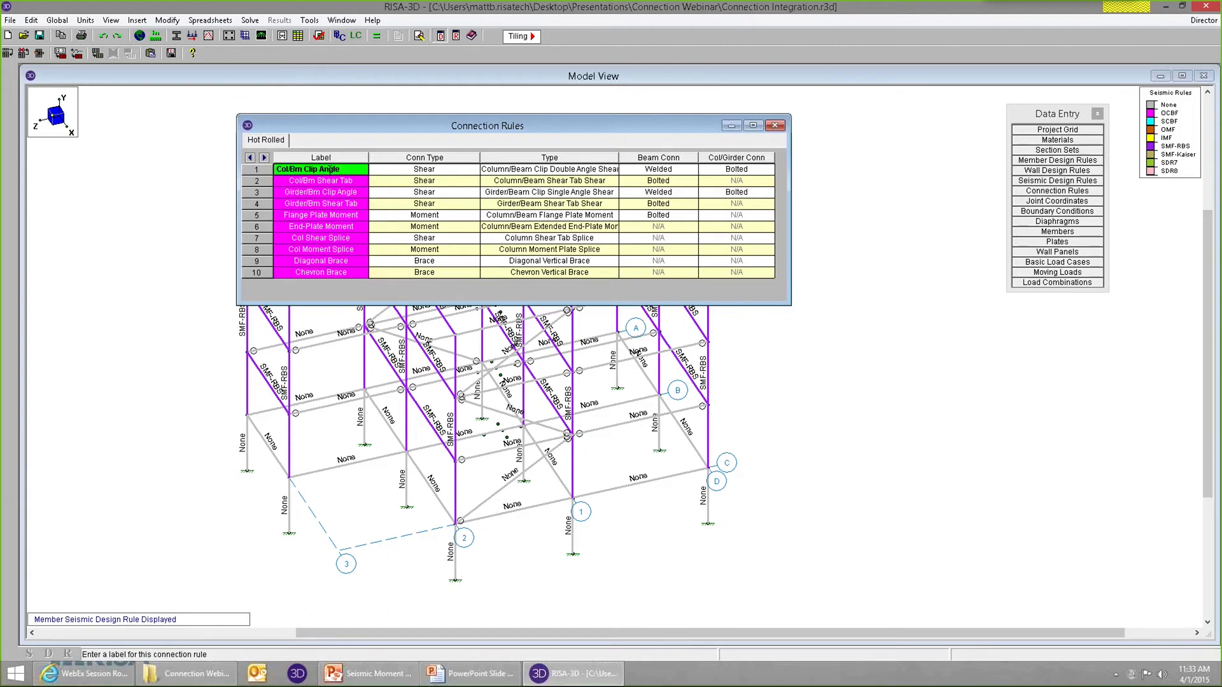
click(337, 272)
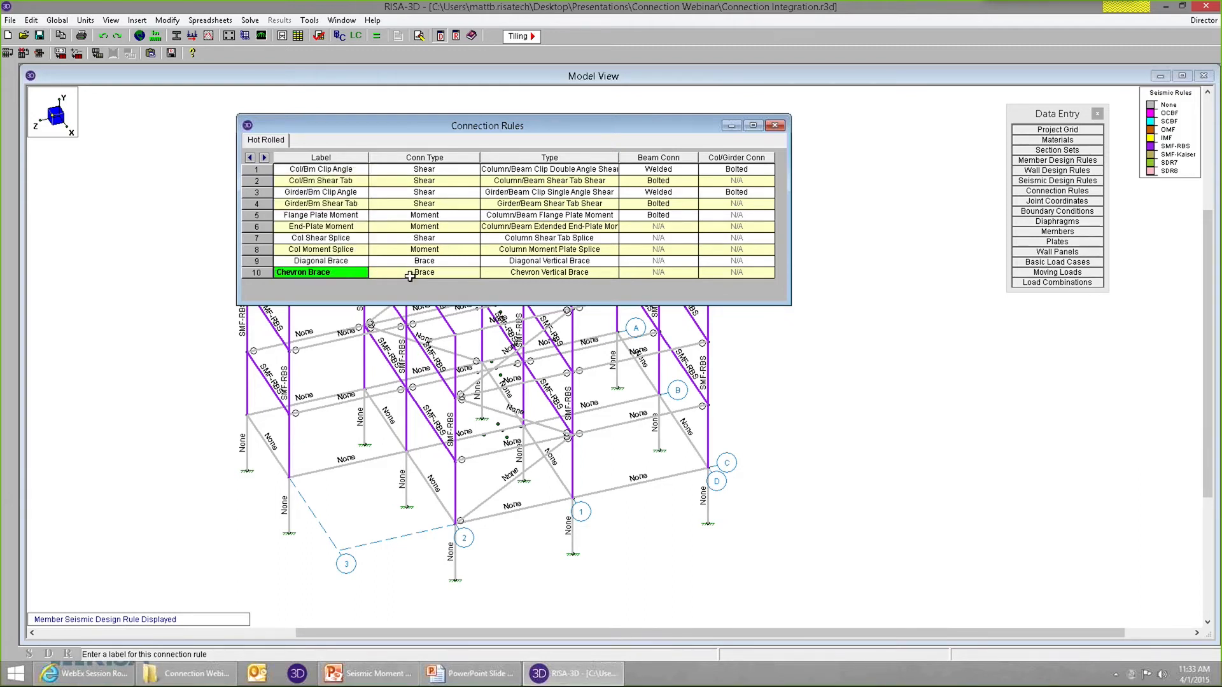
drag(474, 306, 500, 367)
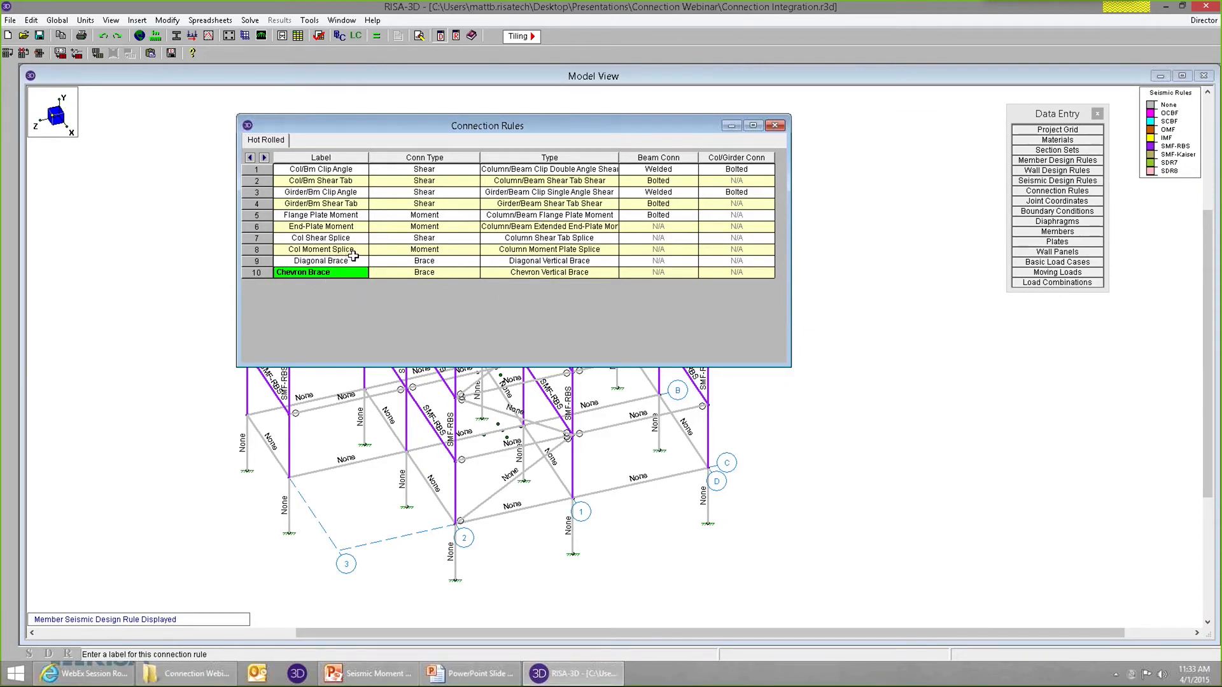
Add new rows below the Chevron Brace connection rule and label the first new rule Seismic Moment.
key(Down)
key(Down)
key(Down)
key(Down)
key(Down)
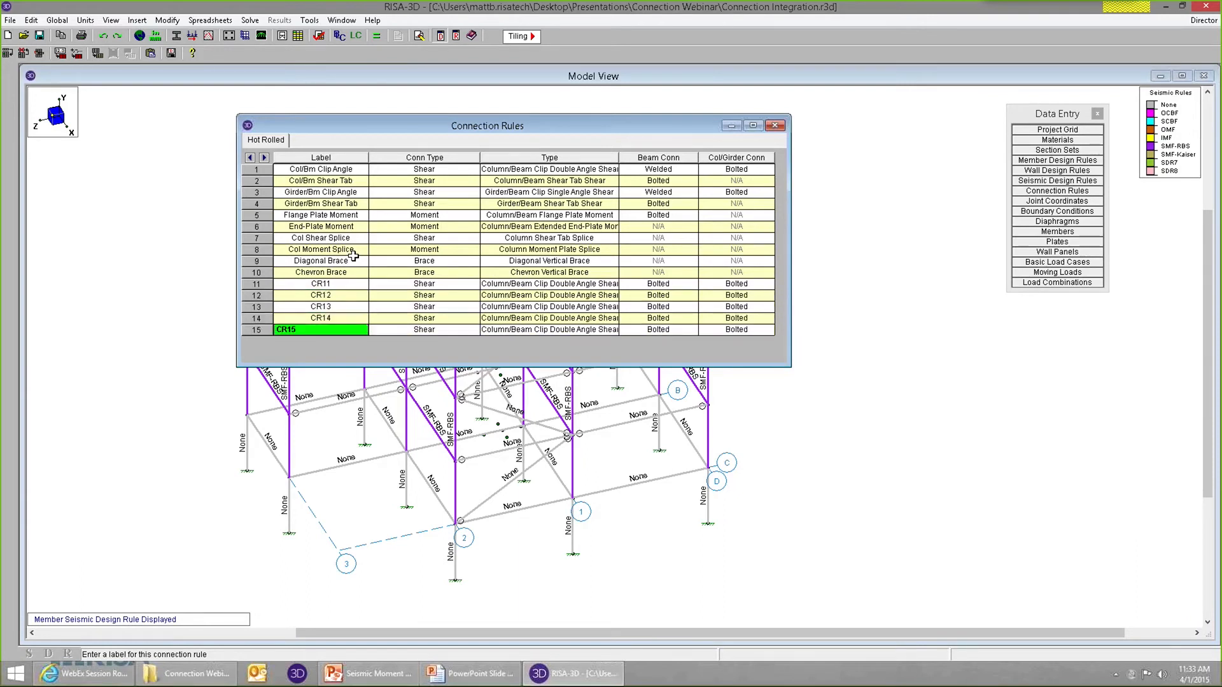
click(334, 284)
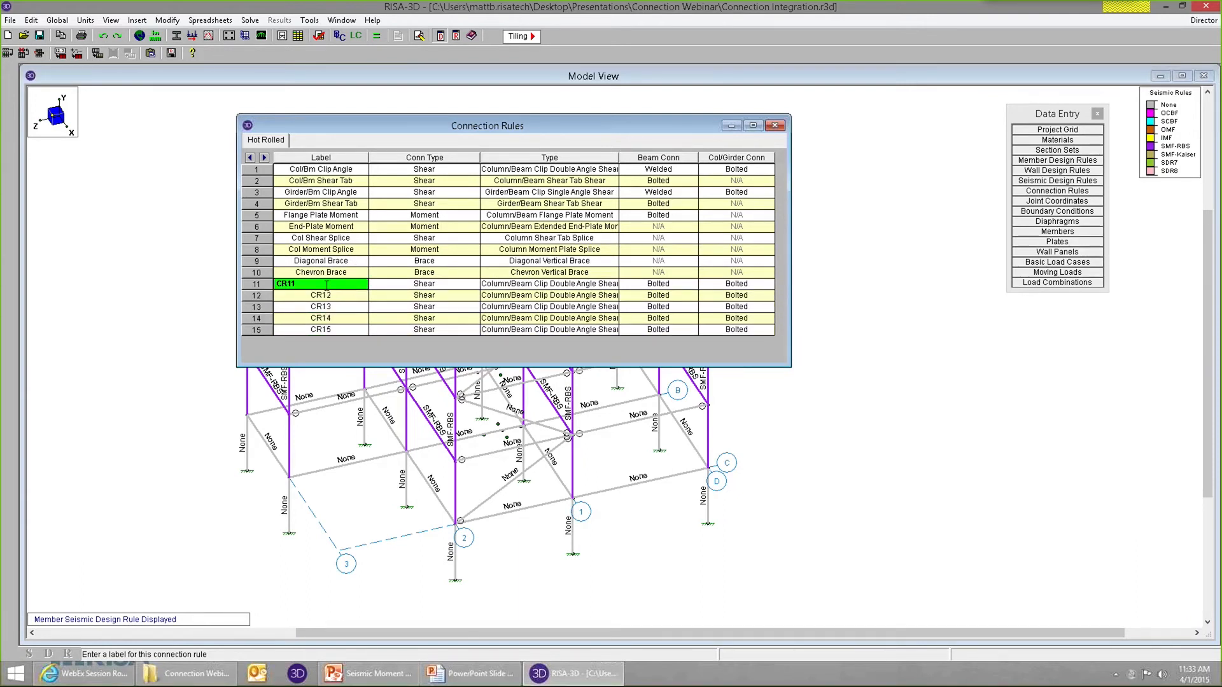
drag(334, 284, 241, 282)
text(Seismic Moment)
key(Tab)
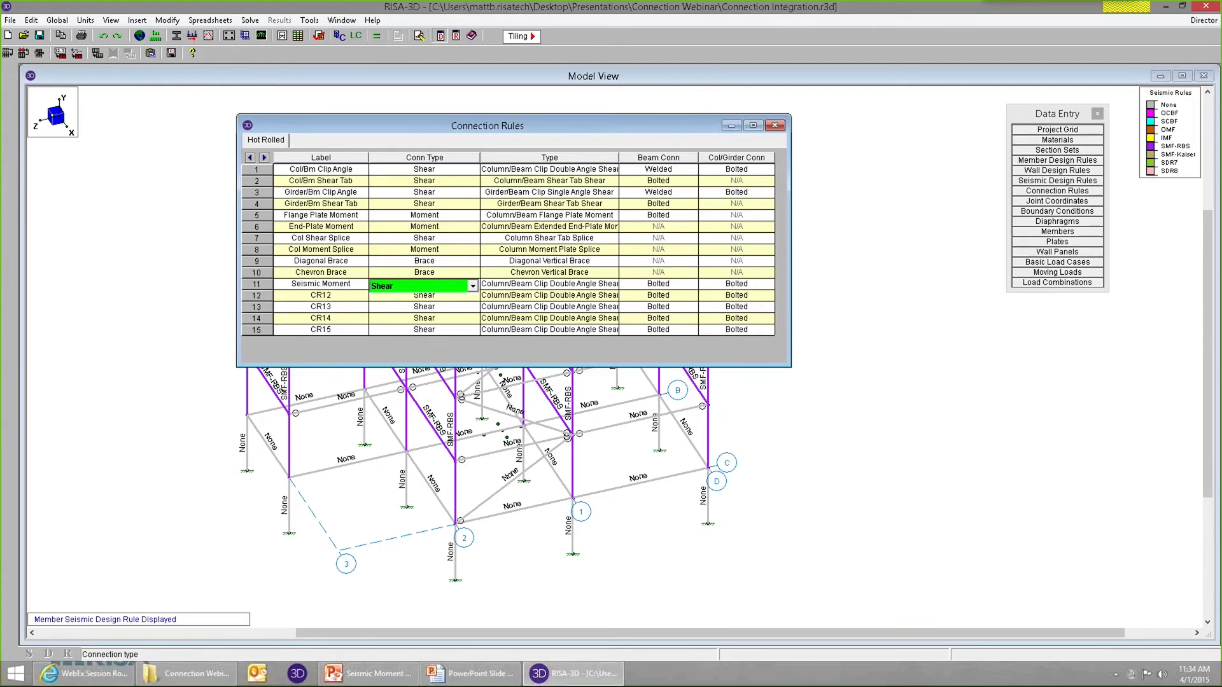
Set the Seismic Moment rule's connection type to Moment and its type to Column/Beam Seismic Moment, widening the Type column.
click(472, 287)
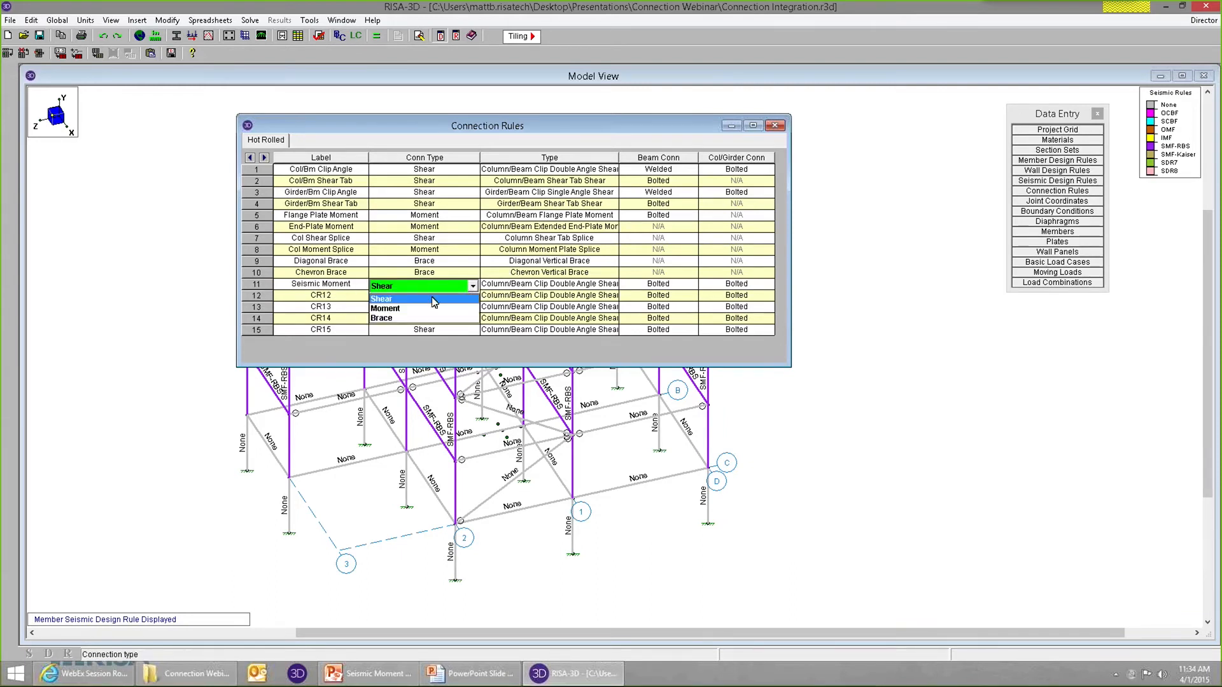
click(390, 309)
drag(480, 158, 466, 163)
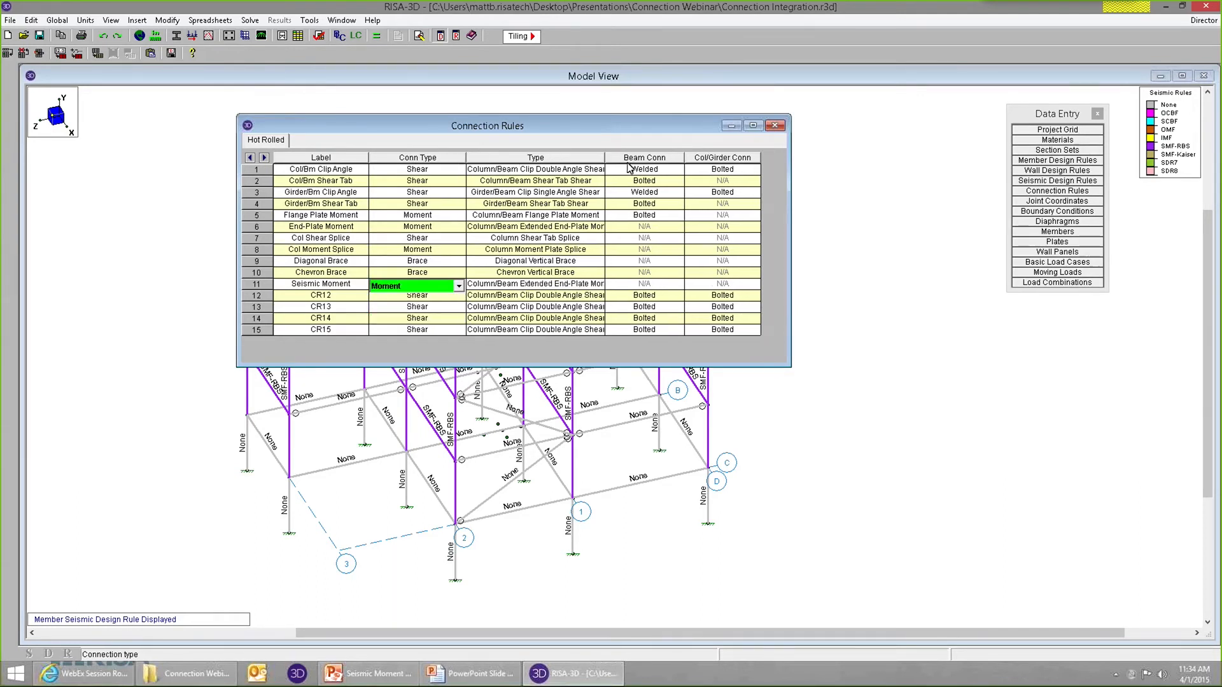
drag(619, 157, 652, 157)
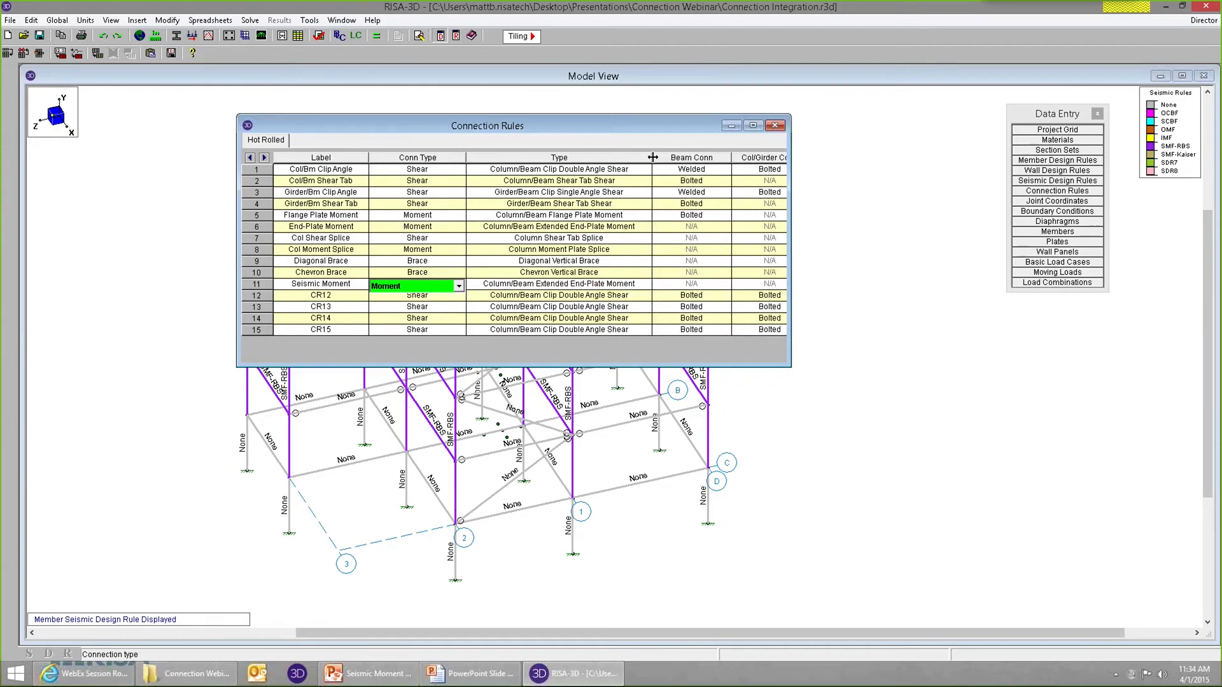
click(582, 285)
click(645, 287)
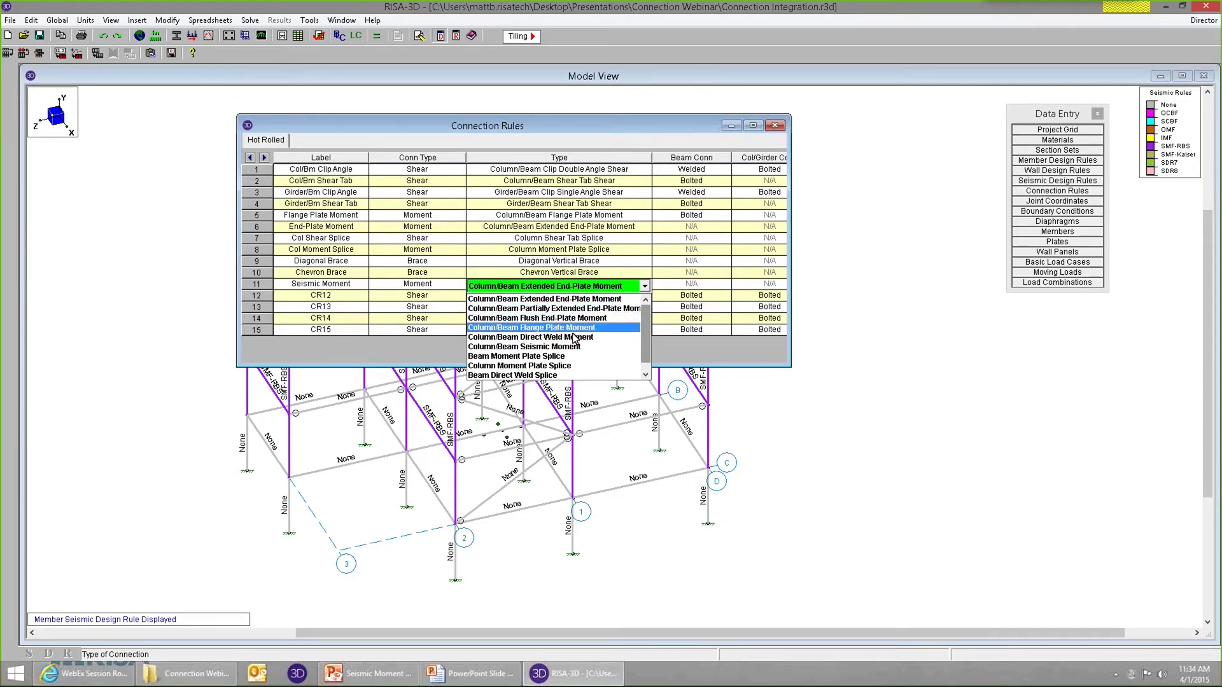
click(546, 347)
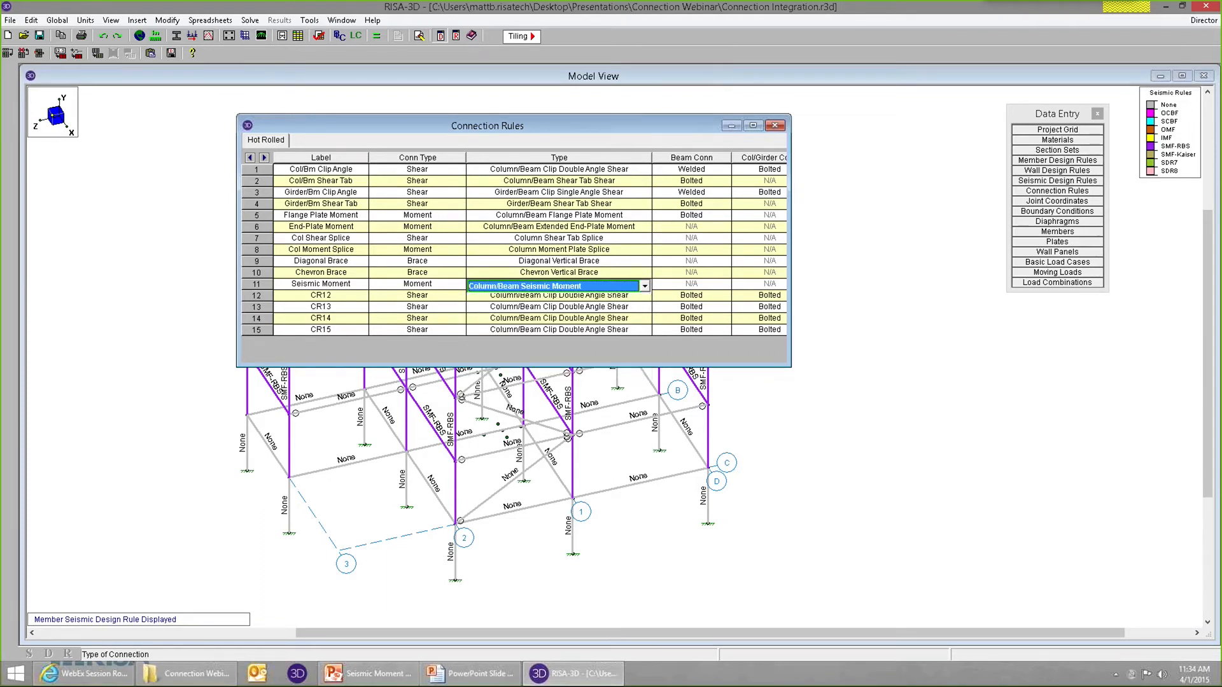
click(682, 286)
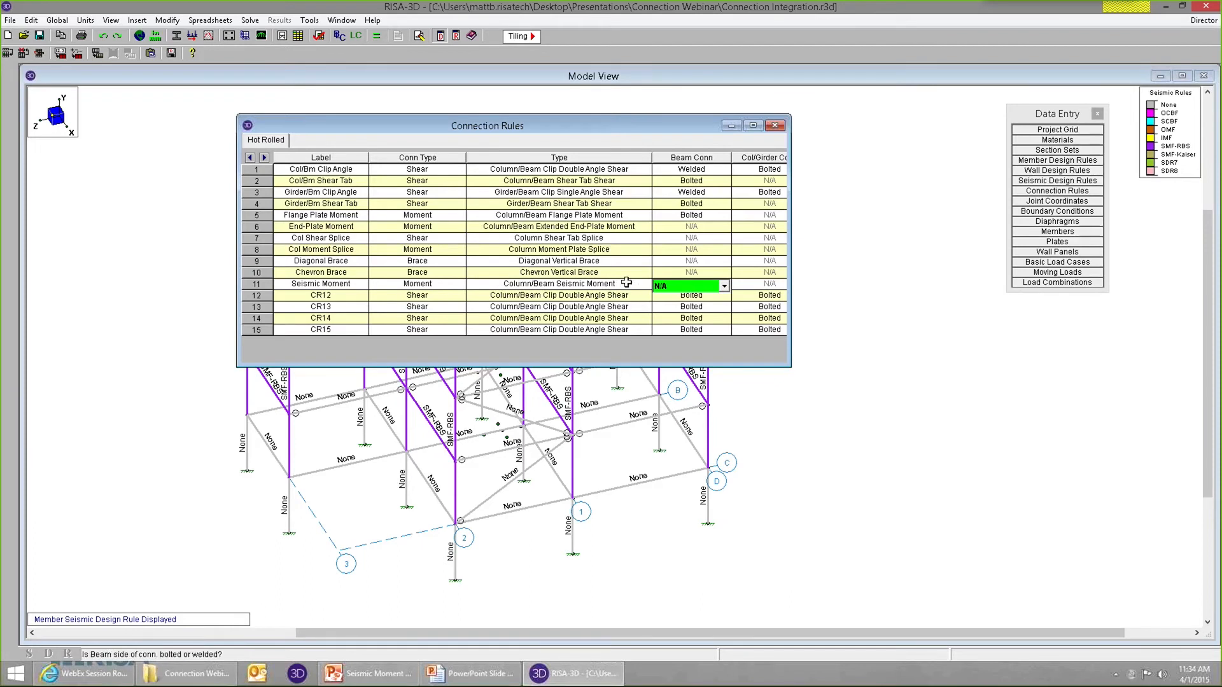
Check the label, connection type, type and beam connection entries of the Seismic Moment connection rule.
click(622, 286)
click(669, 284)
click(354, 286)
click(436, 283)
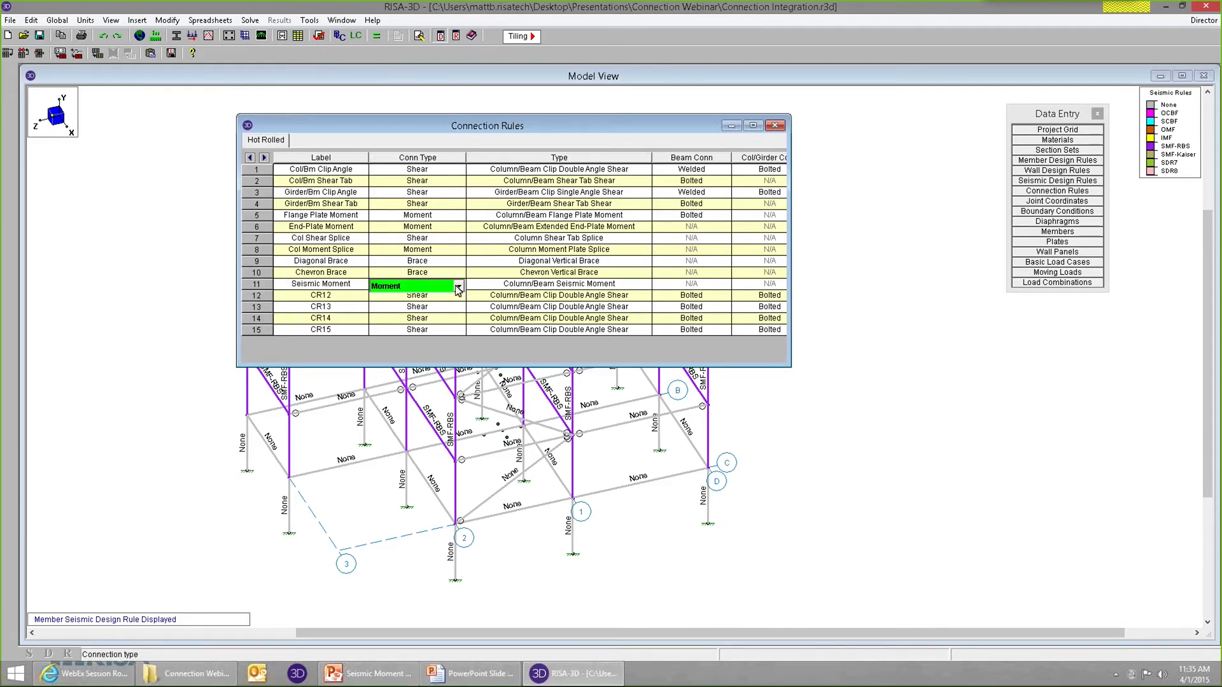
click(539, 290)
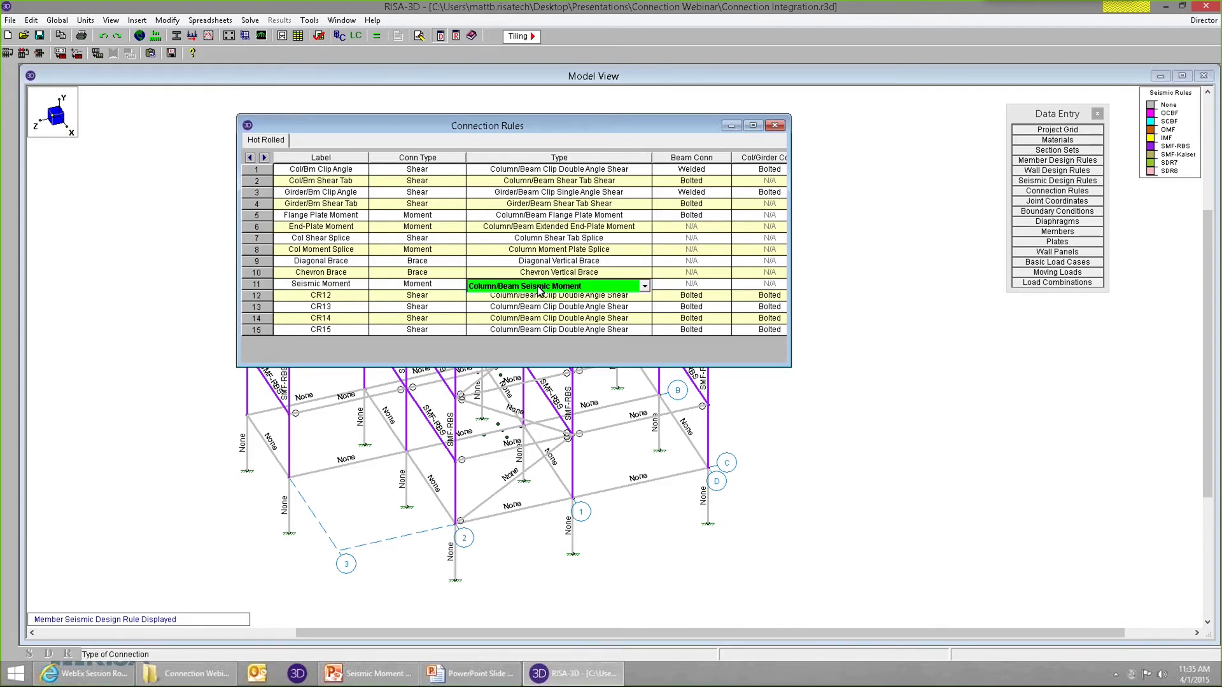
Review the moment connection options for SMF-RBS in the beam seismic design rules, keep RBS selected, and close the rules.
click(1063, 181)
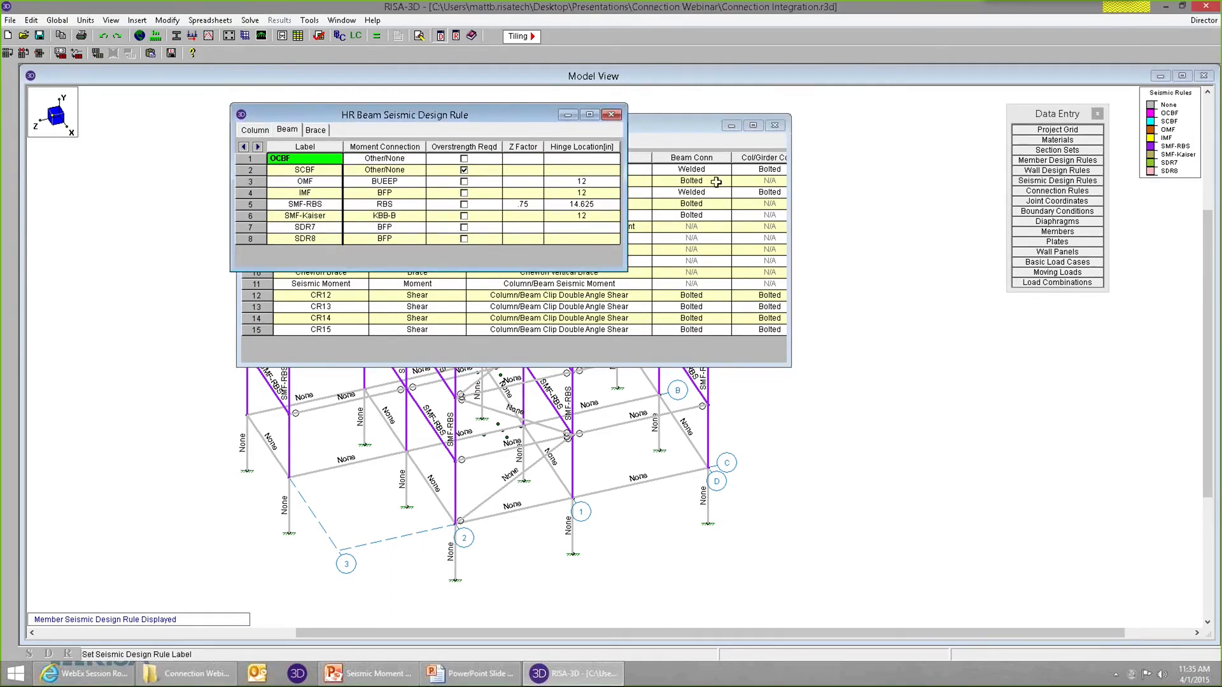
drag(332, 108, 684, 275)
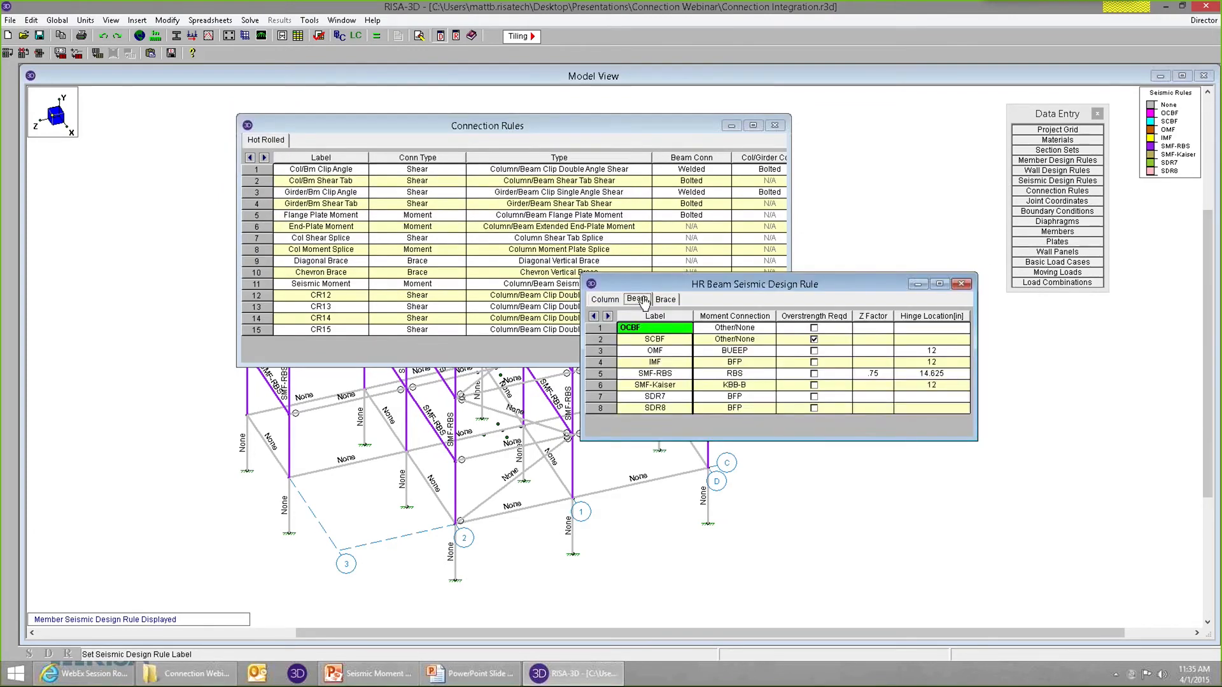
click(756, 377)
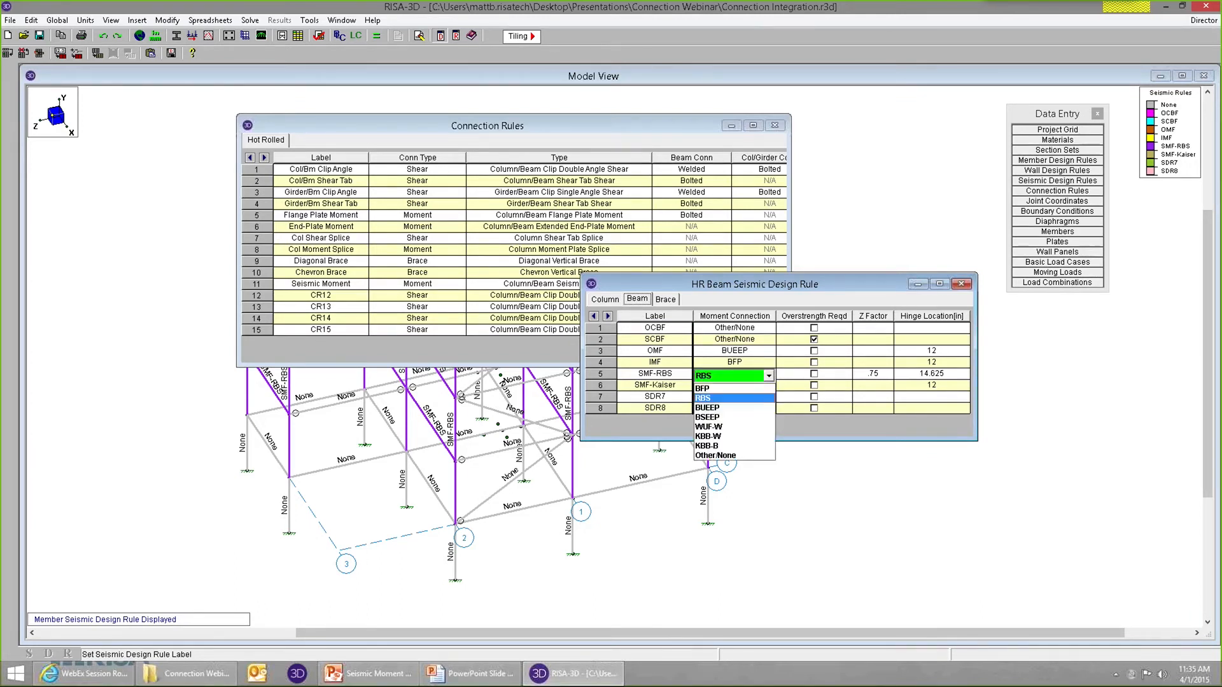
click(757, 376)
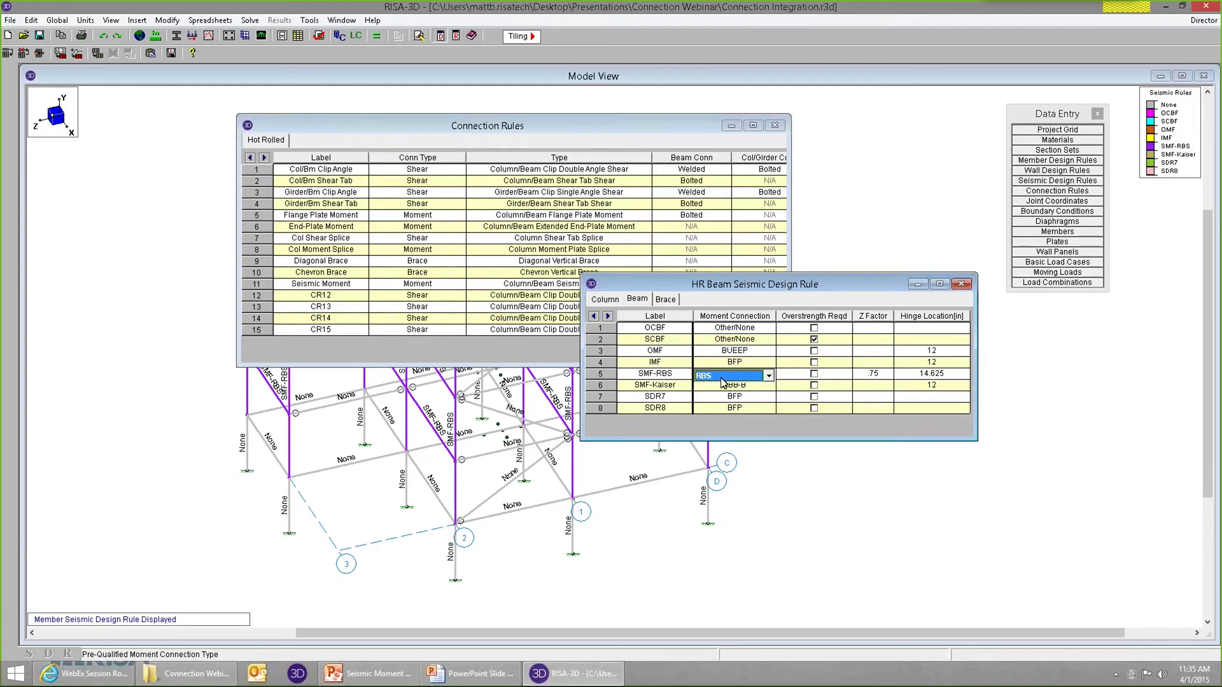
click(754, 379)
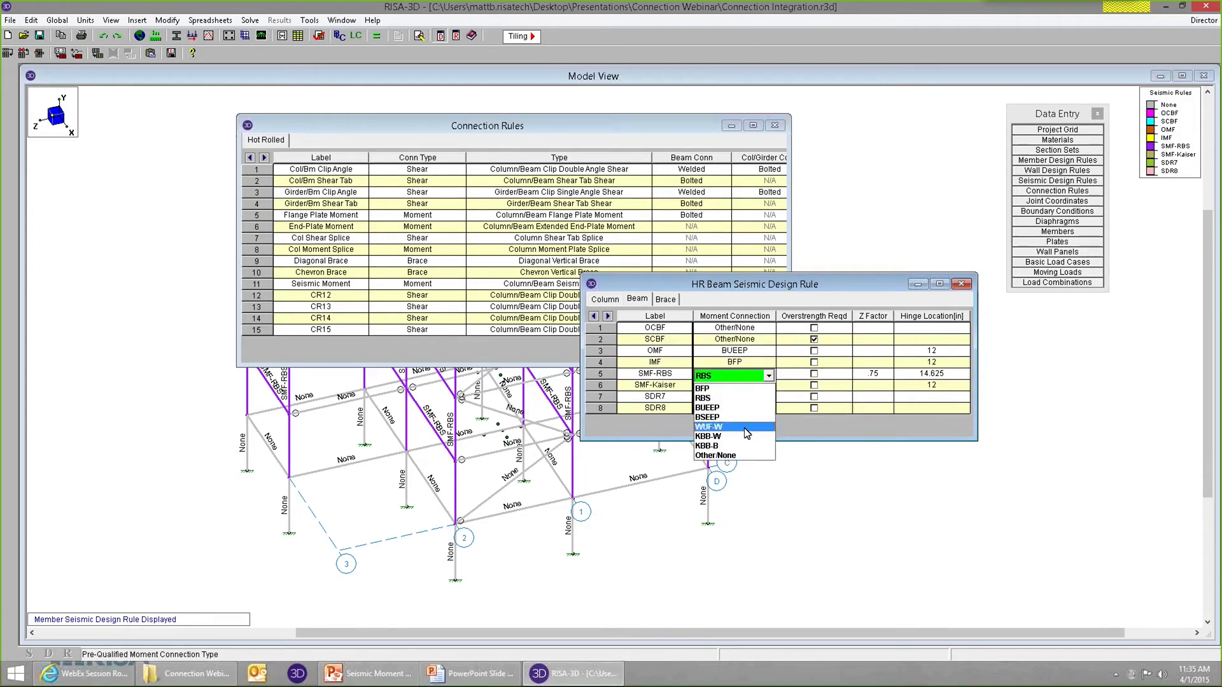
click(731, 399)
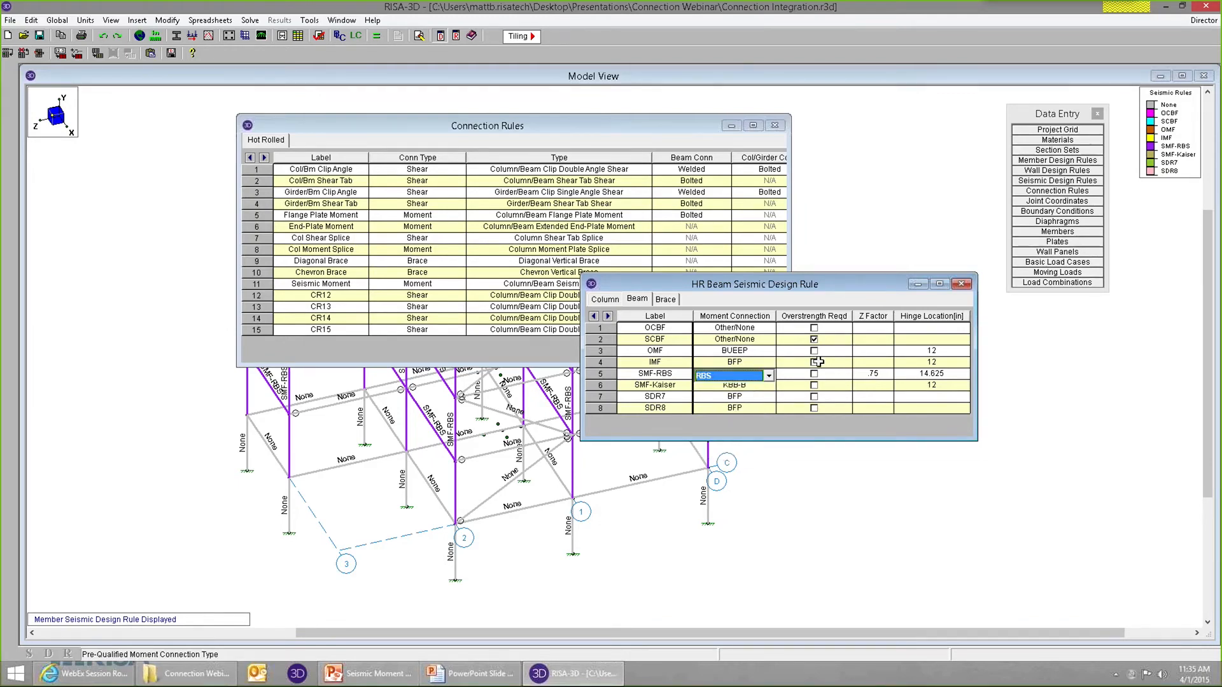
click(962, 284)
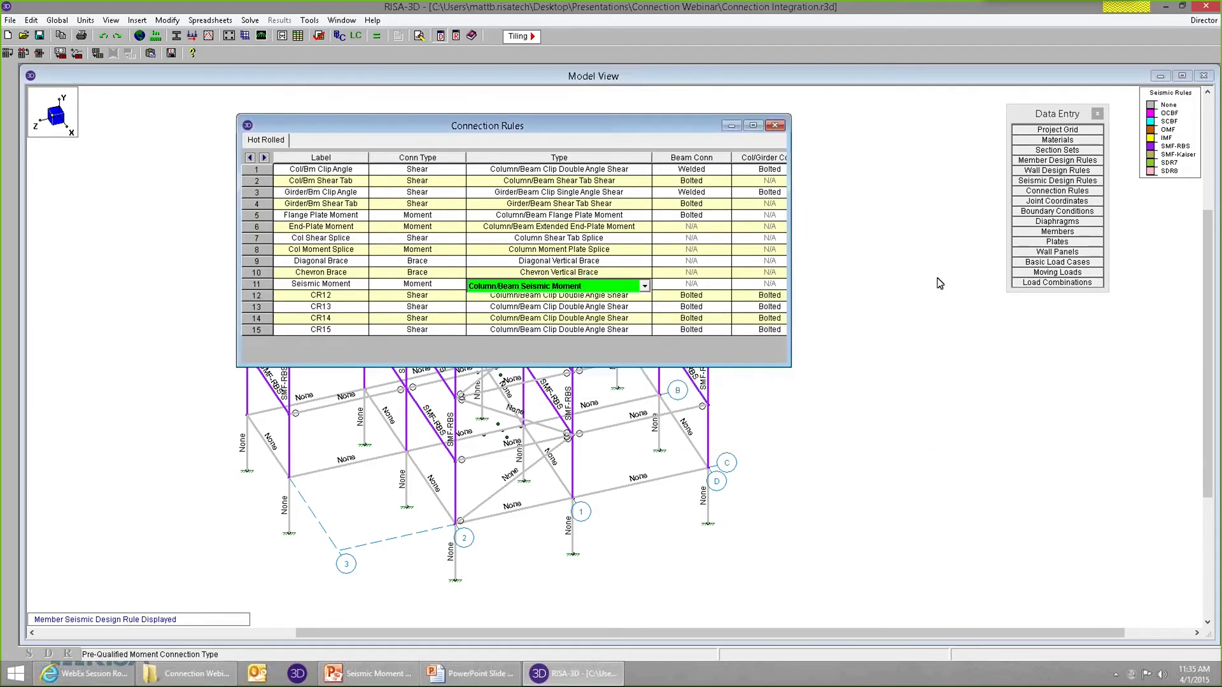
Close the connection rules, unselect the whole model, and select only the Beam-type members with the SMF-RBS seismic design rule.
click(776, 125)
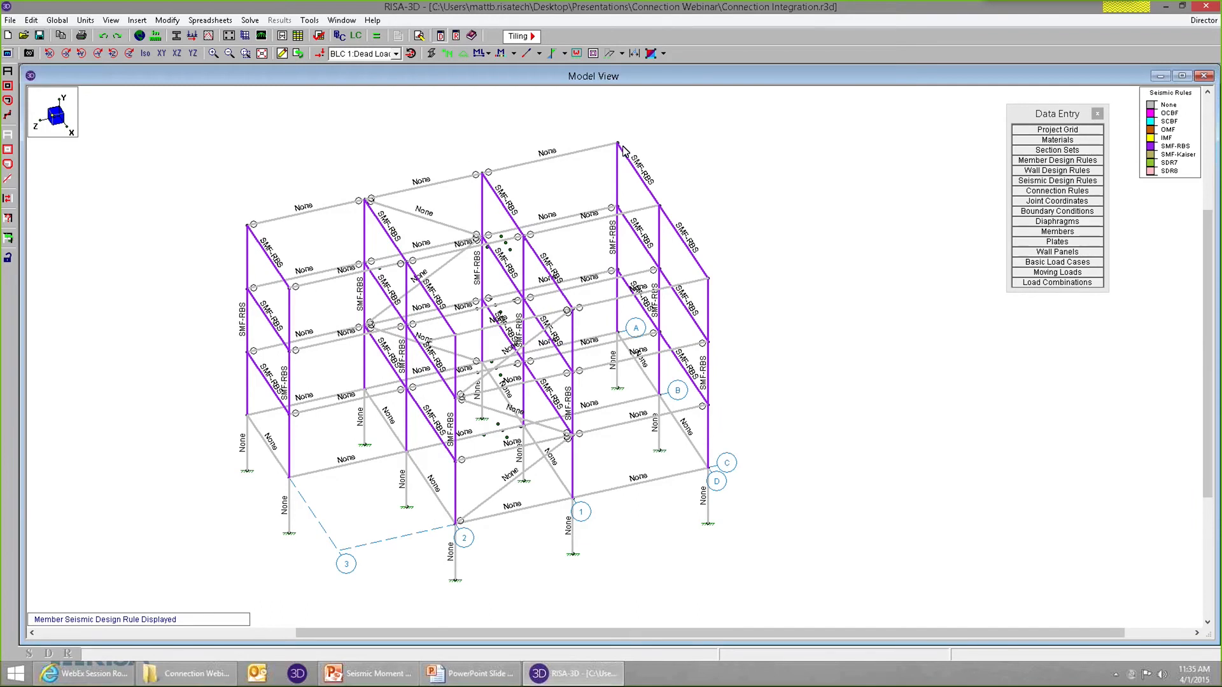
click(8, 138)
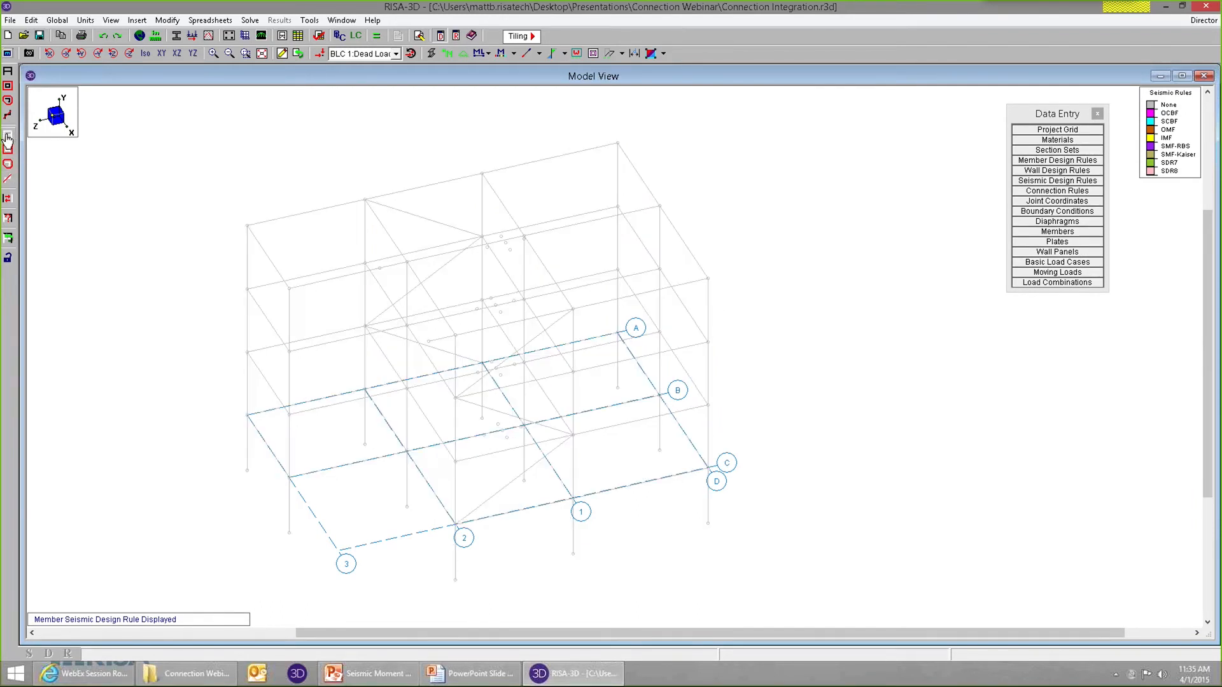
click(7, 220)
drag(151, 89, 291, 109)
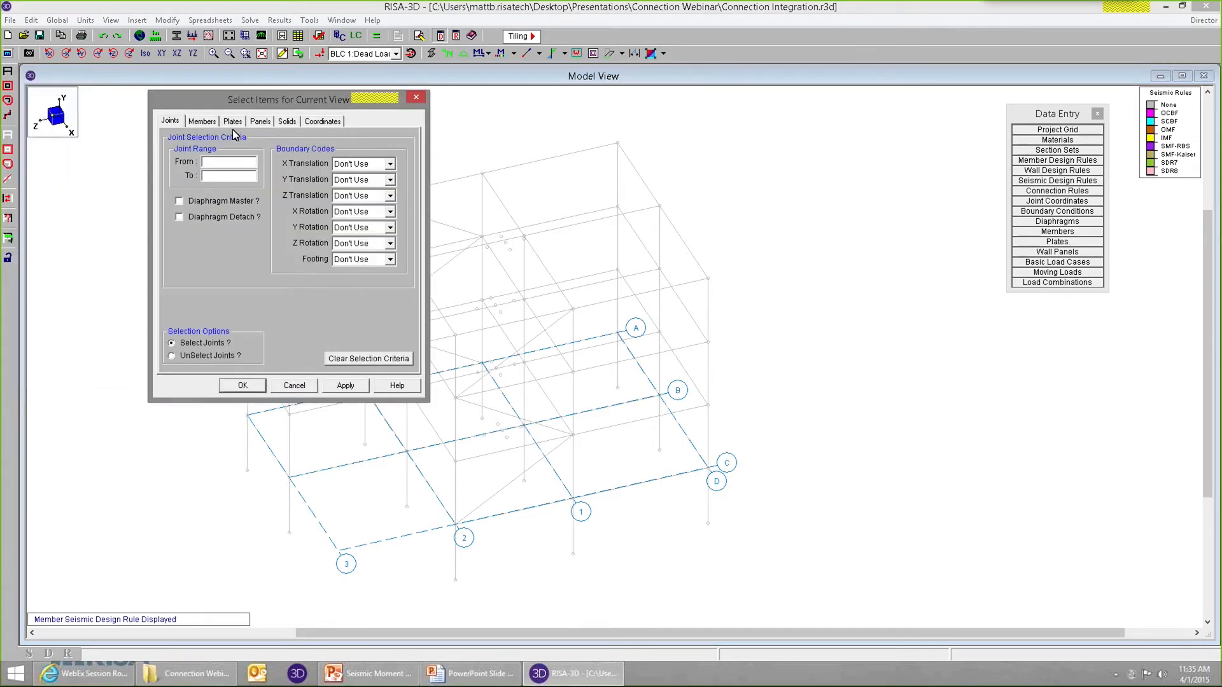
click(201, 122)
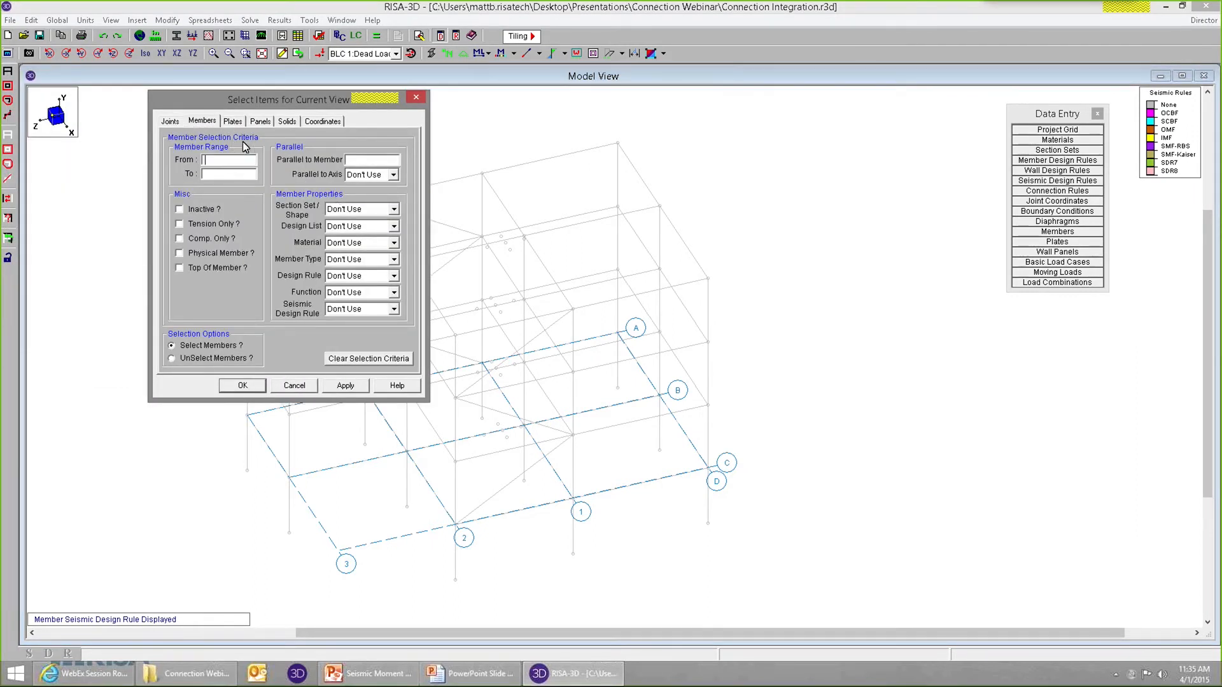
click(394, 258)
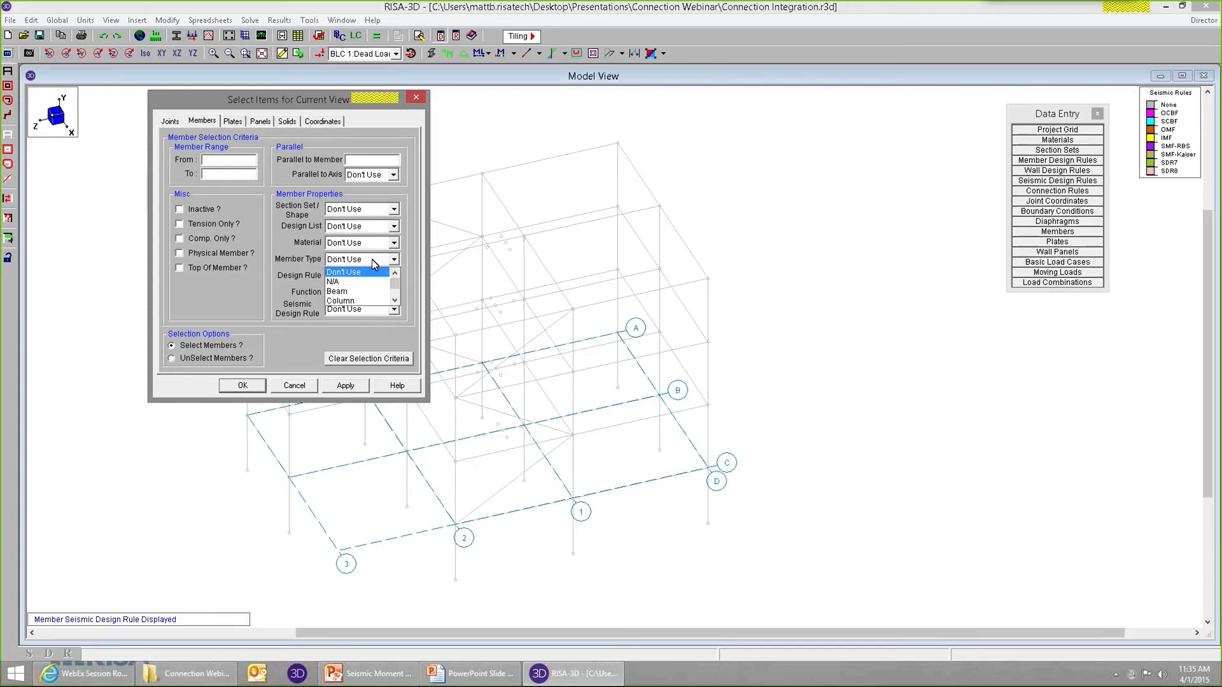
click(345, 287)
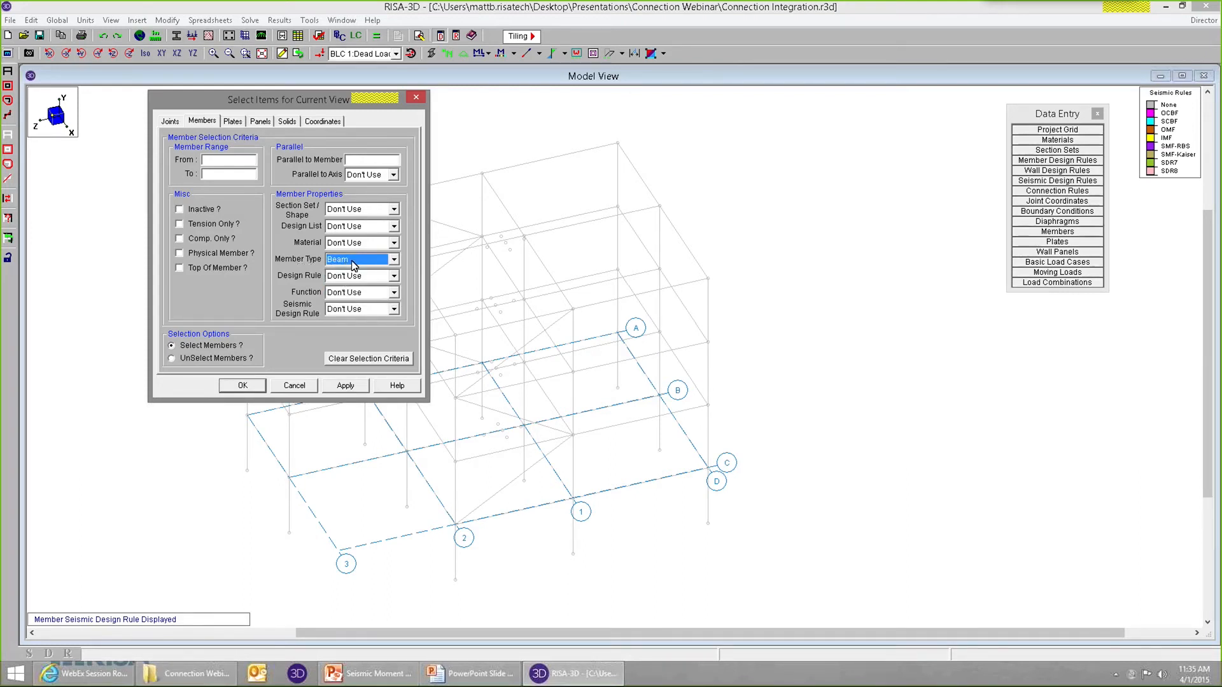
click(357, 309)
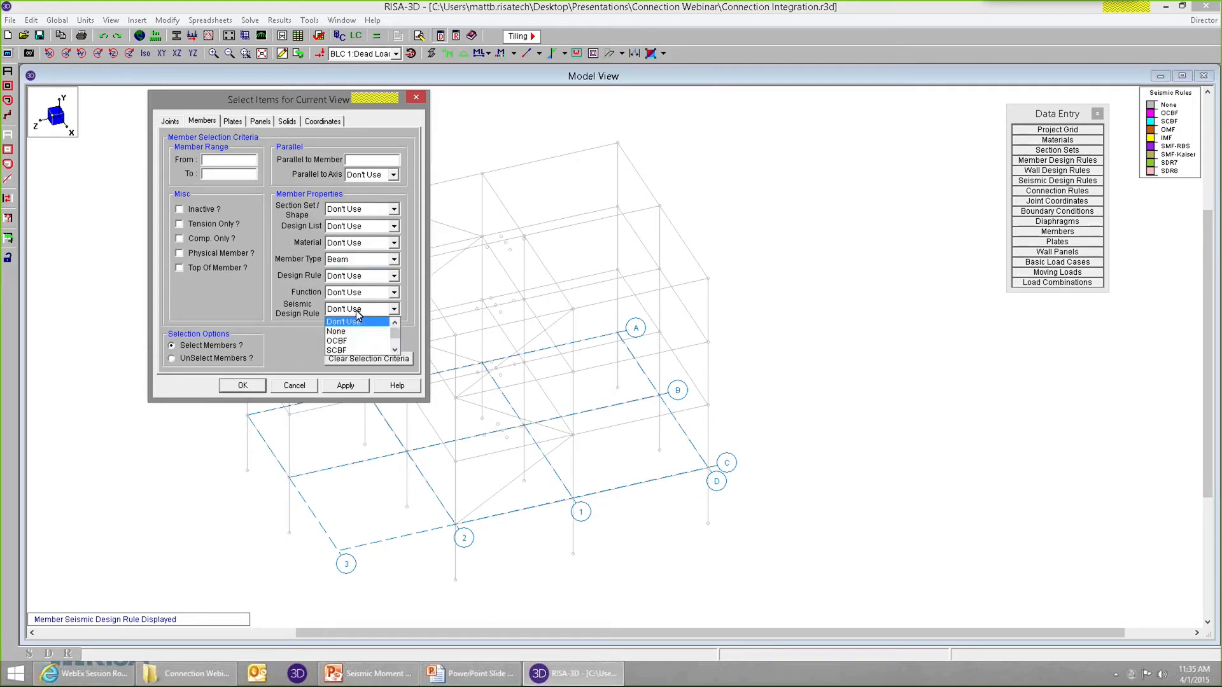
click(395, 350)
click(395, 350)
click(395, 350)
click(395, 350)
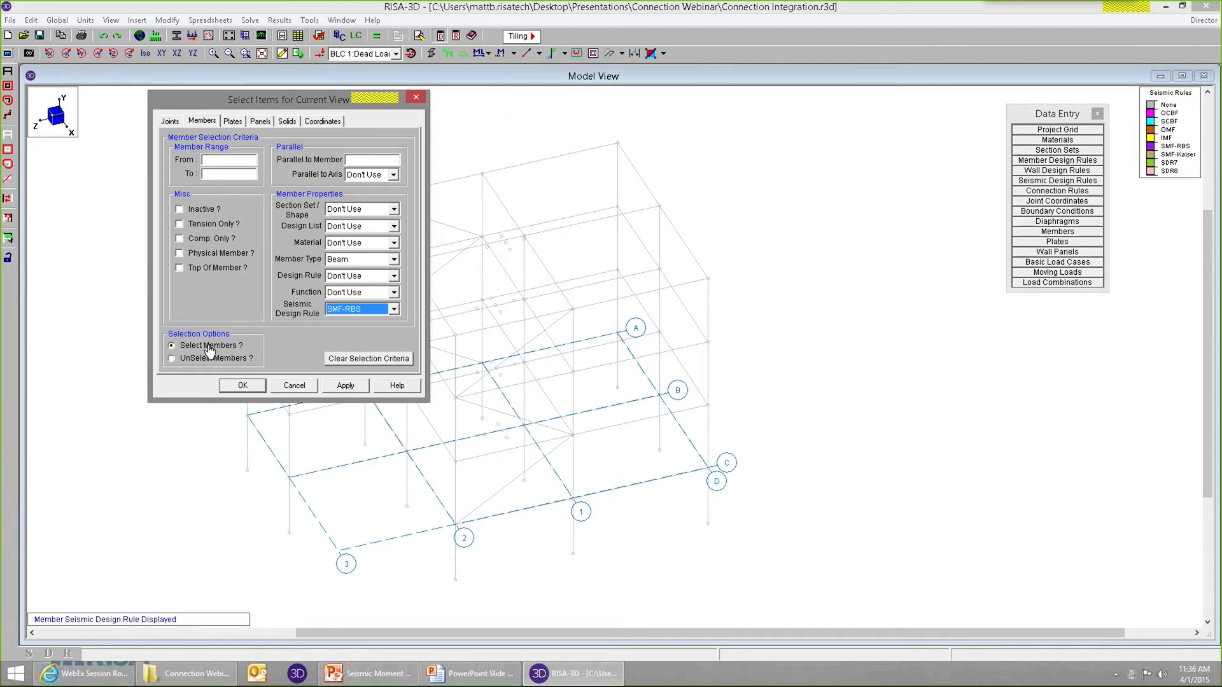
click(244, 387)
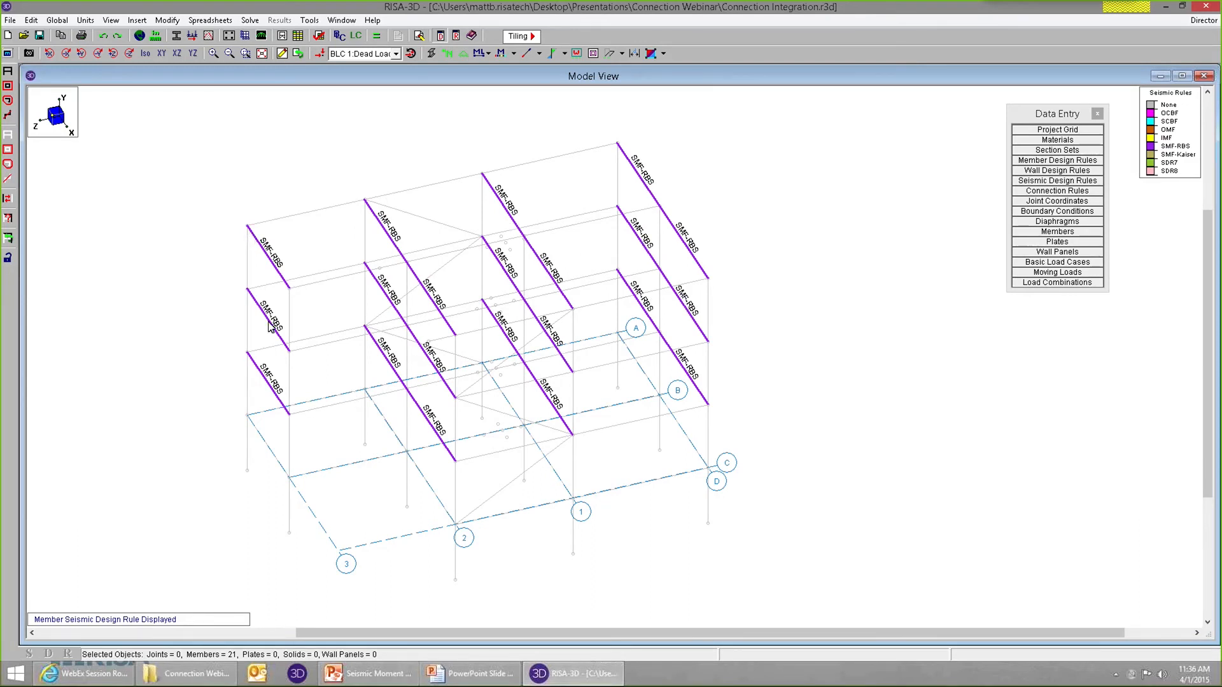
Assign the Seismic Moment connection rule to the start (I) and end (J) of all selected beams.
click(282, 53)
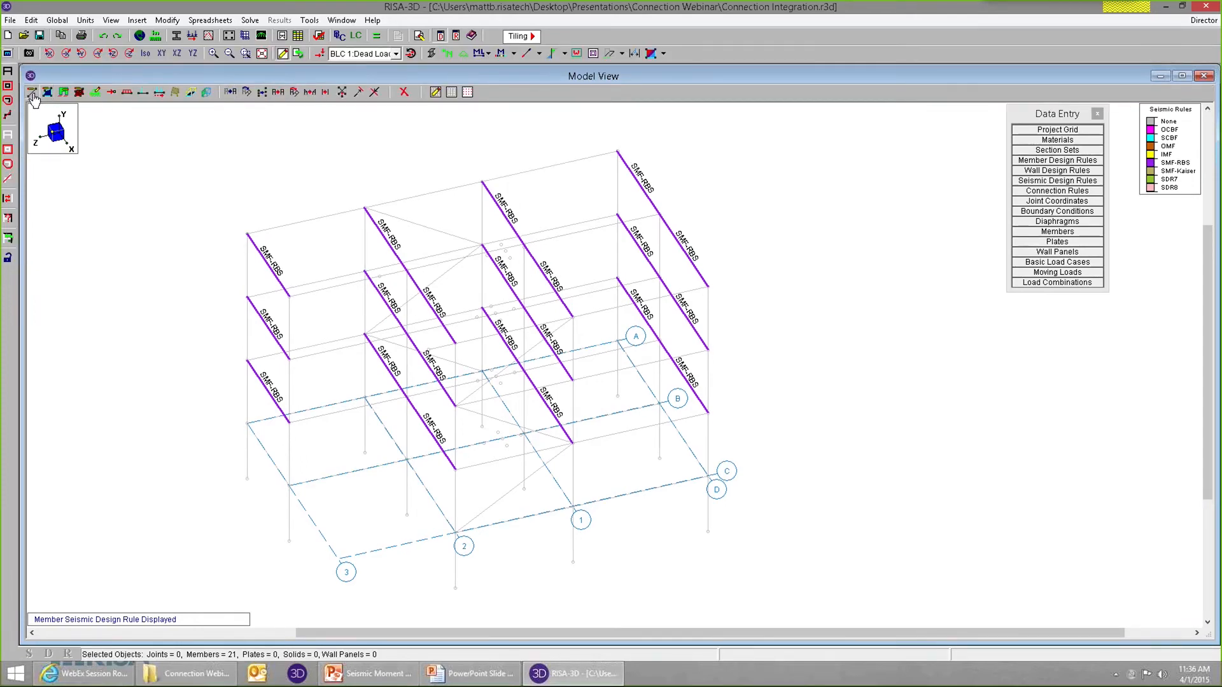
click(146, 114)
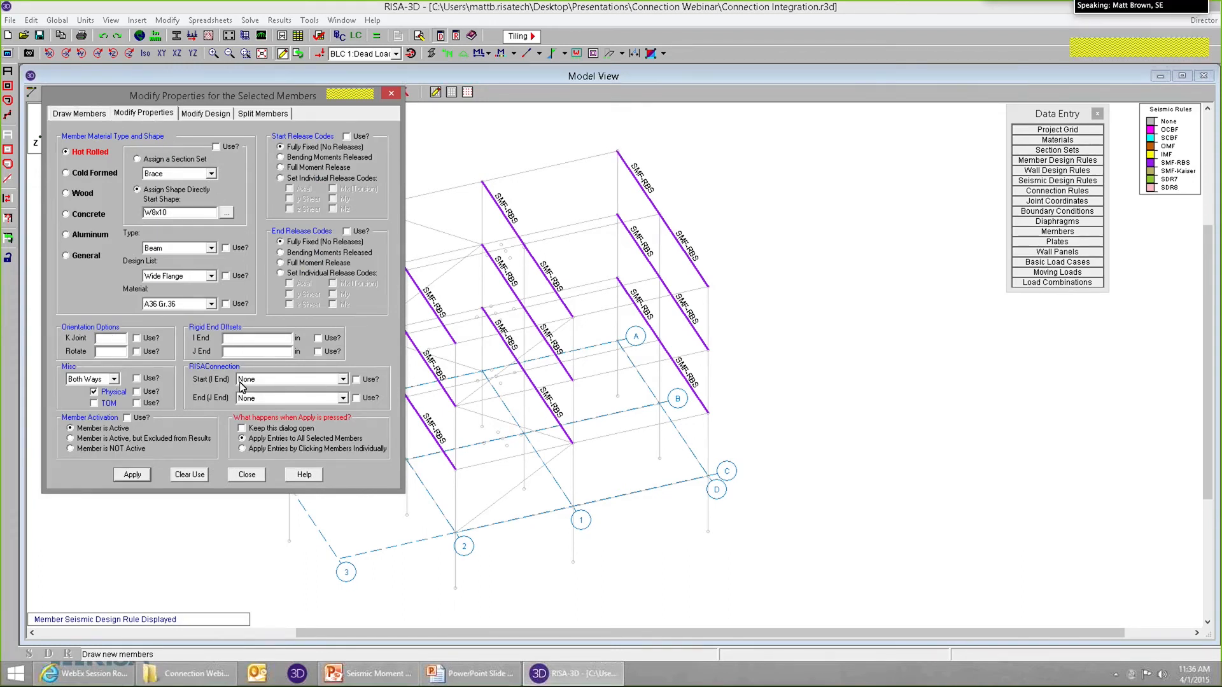
click(258, 381)
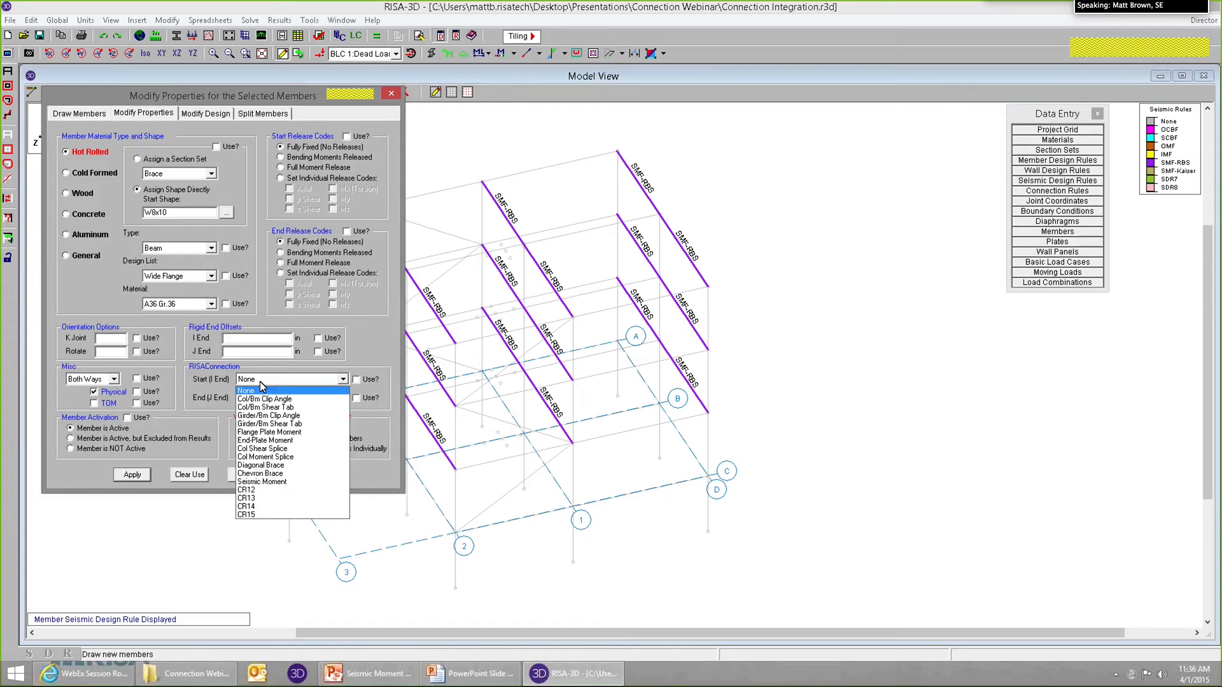
click(277, 483)
click(265, 399)
click(280, 501)
click(356, 380)
click(356, 398)
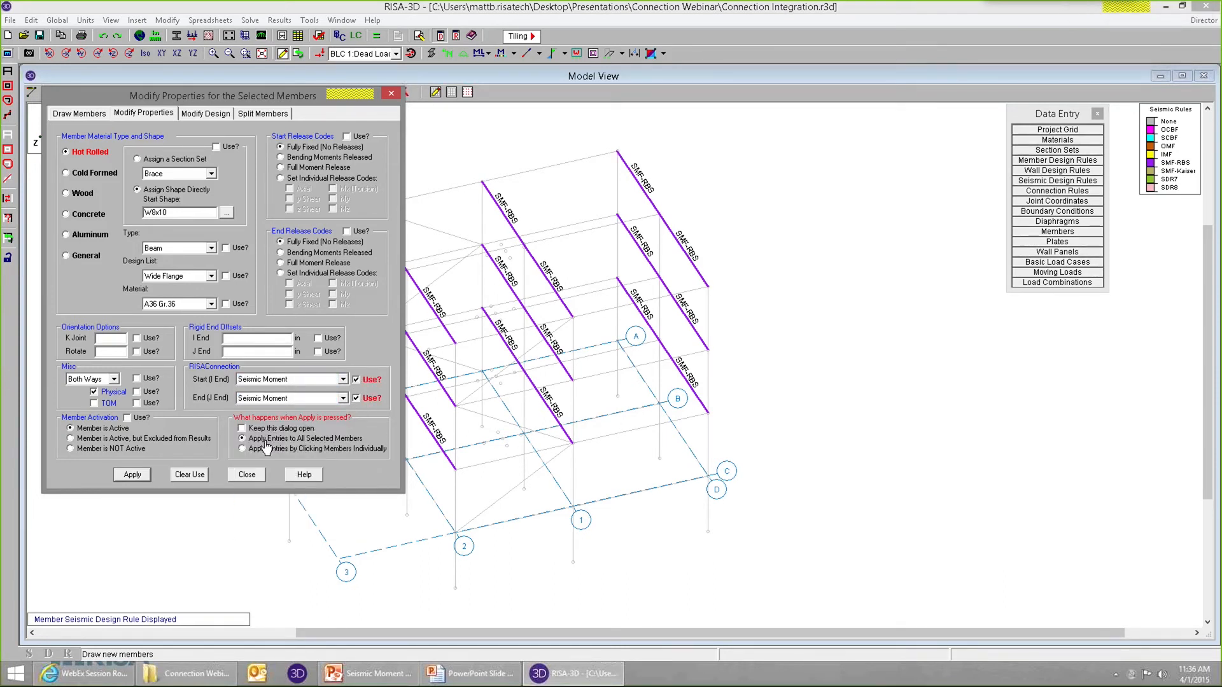
click(139, 479)
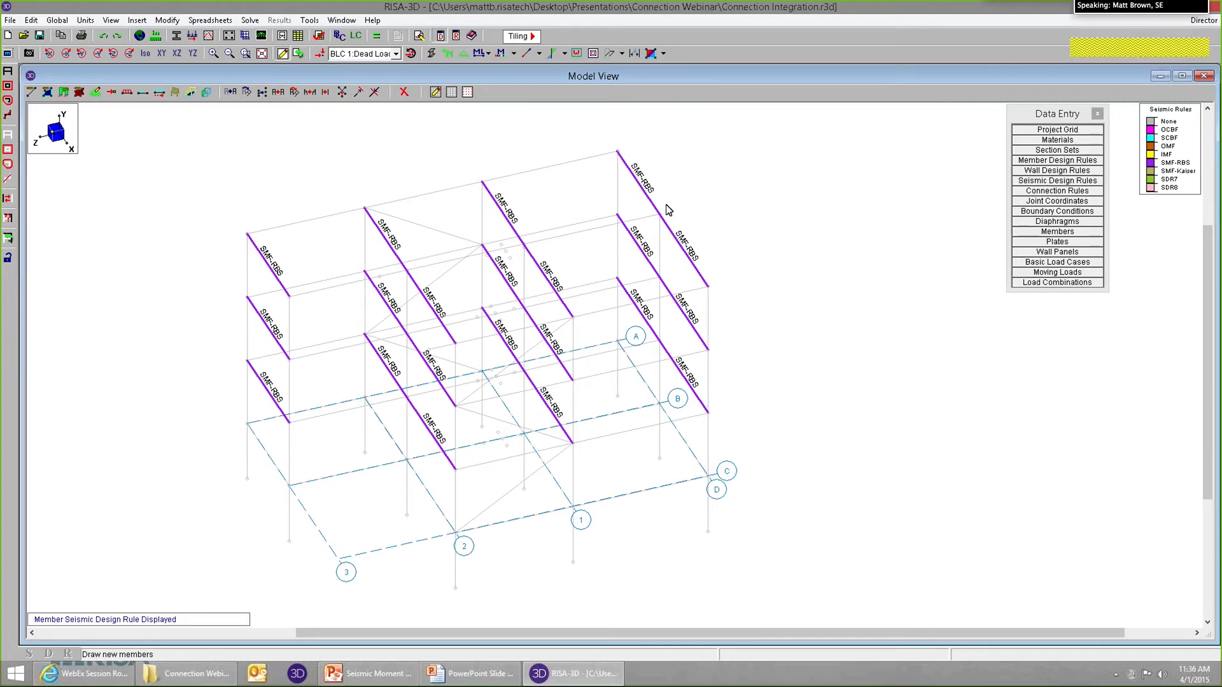
Label the member ends with their connection rule and inspect the Seismic Moment assignments along the beams.
scroll(640, 204, up, 1)
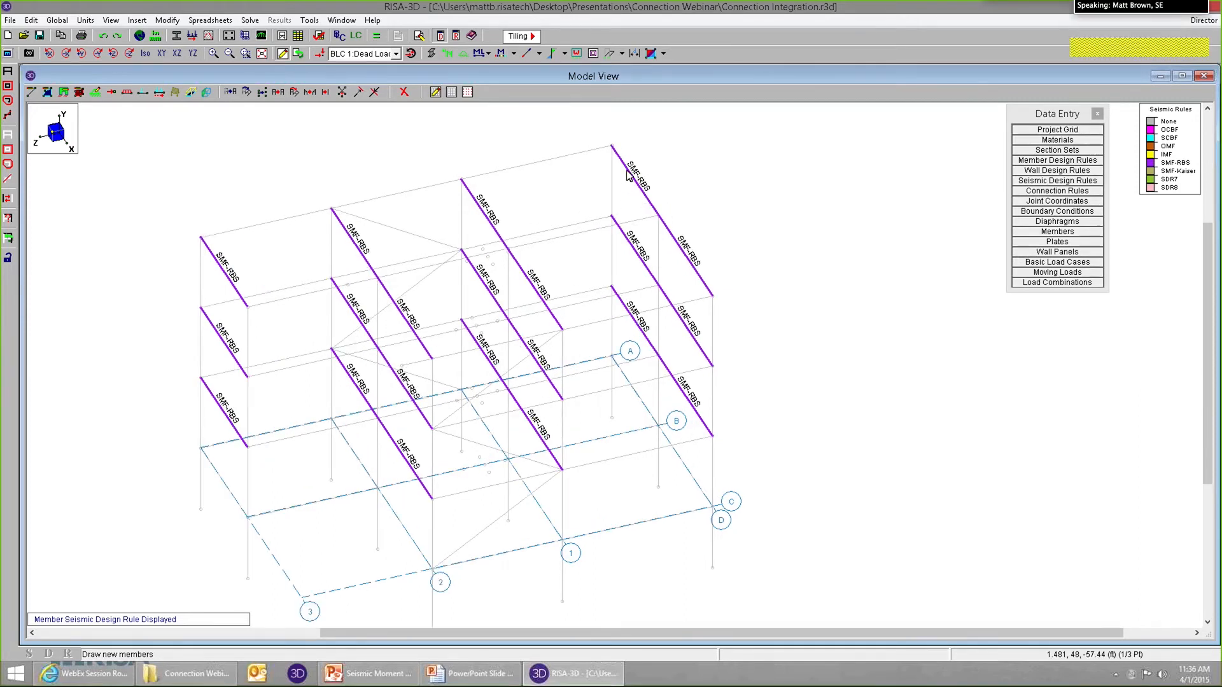
click(539, 54)
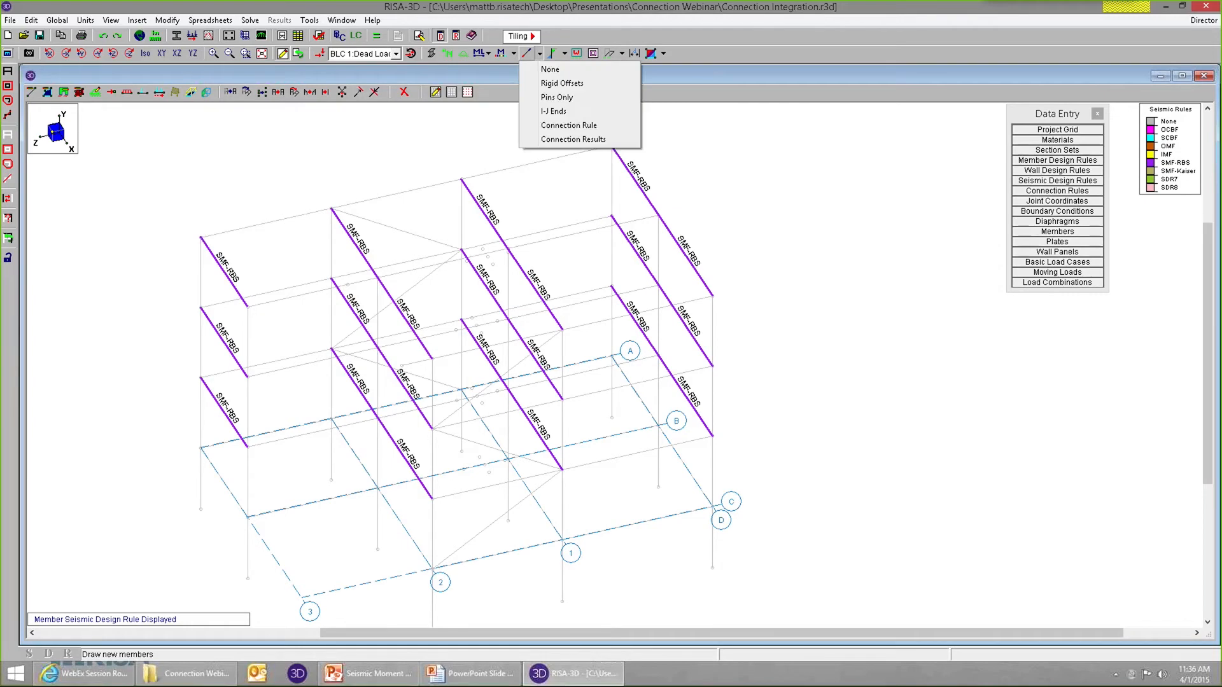
click(559, 126)
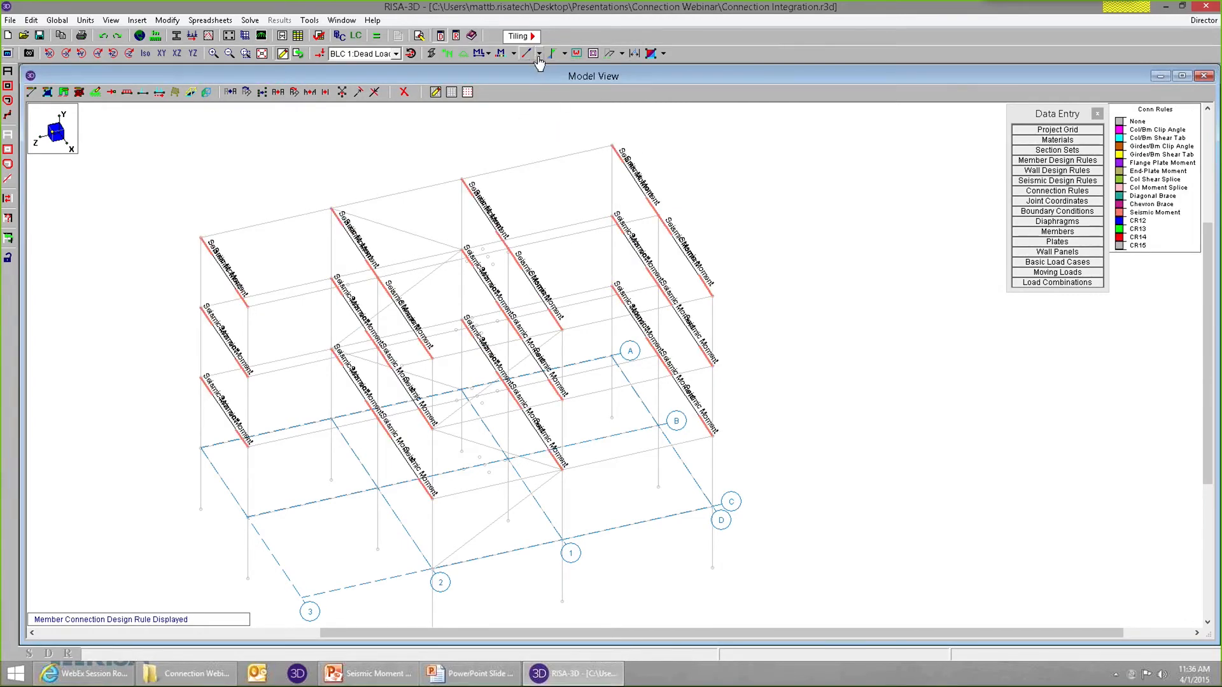
scroll(600, 133, up, 4)
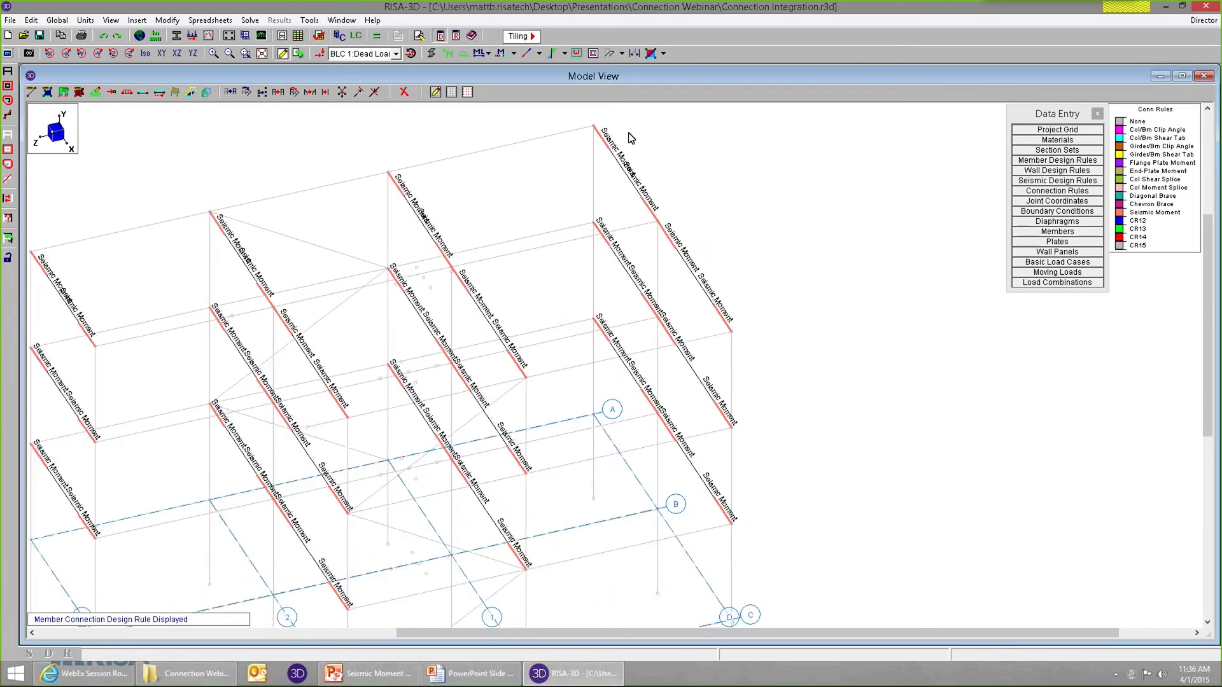
scroll(603, 140, up, 1)
middle_drag(616, 316, 624, 223)
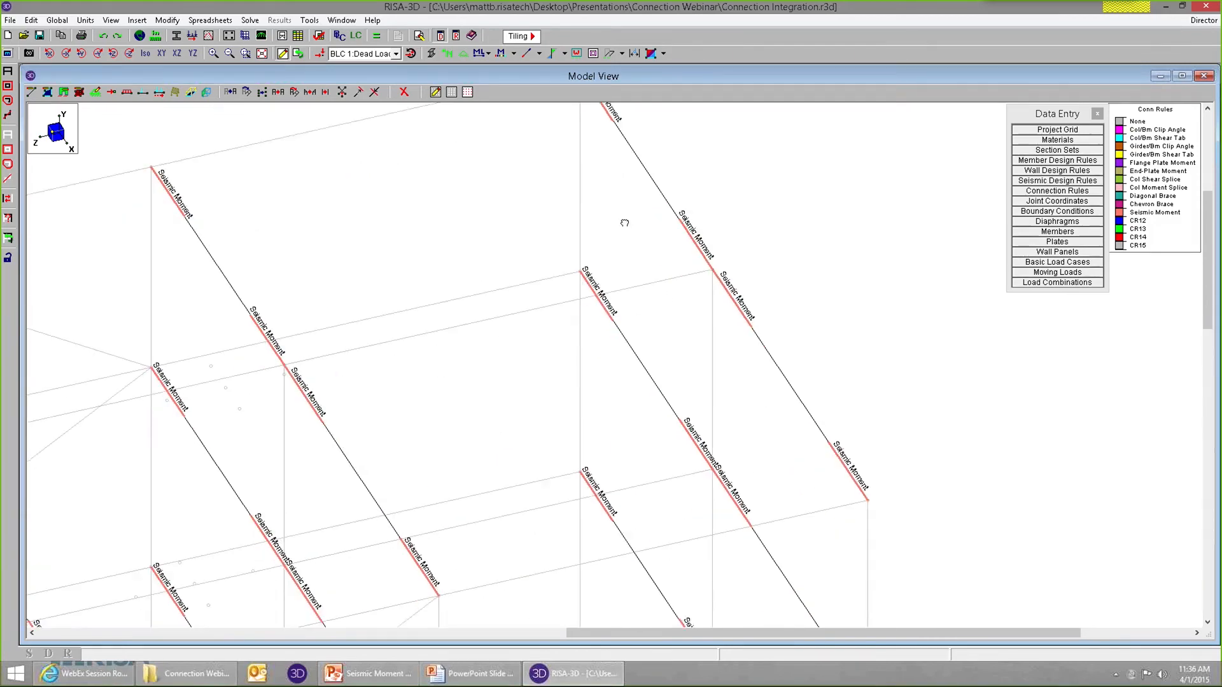
scroll(861, 455, down, 3)
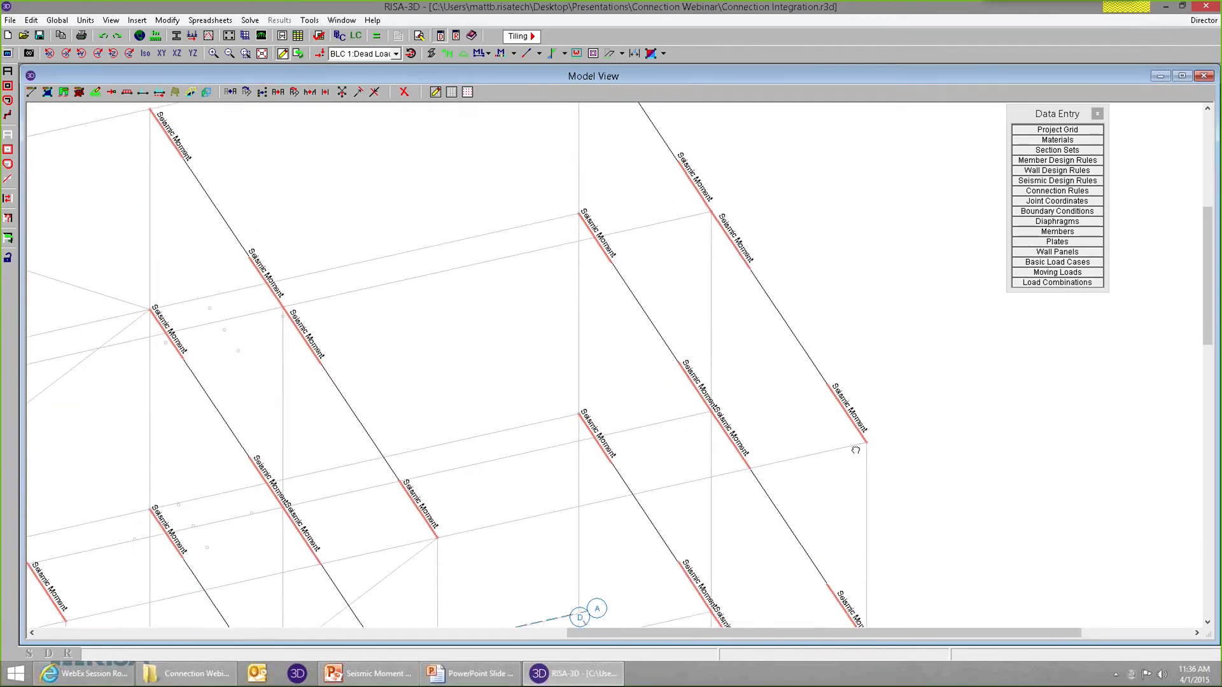
scroll(866, 327, down, 3)
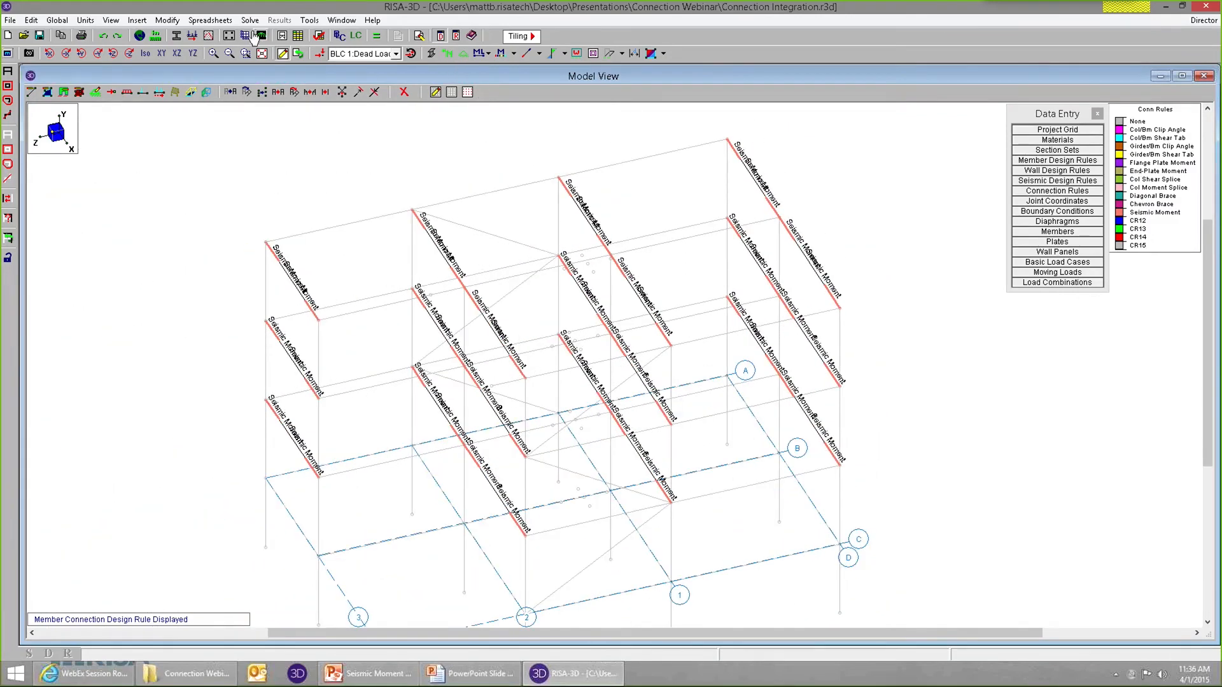
Generate ASCE 7-10 seismic loads with an R of 8 in the Z and X directions, starting from the Earthquake Load case 14.
click(137, 21)
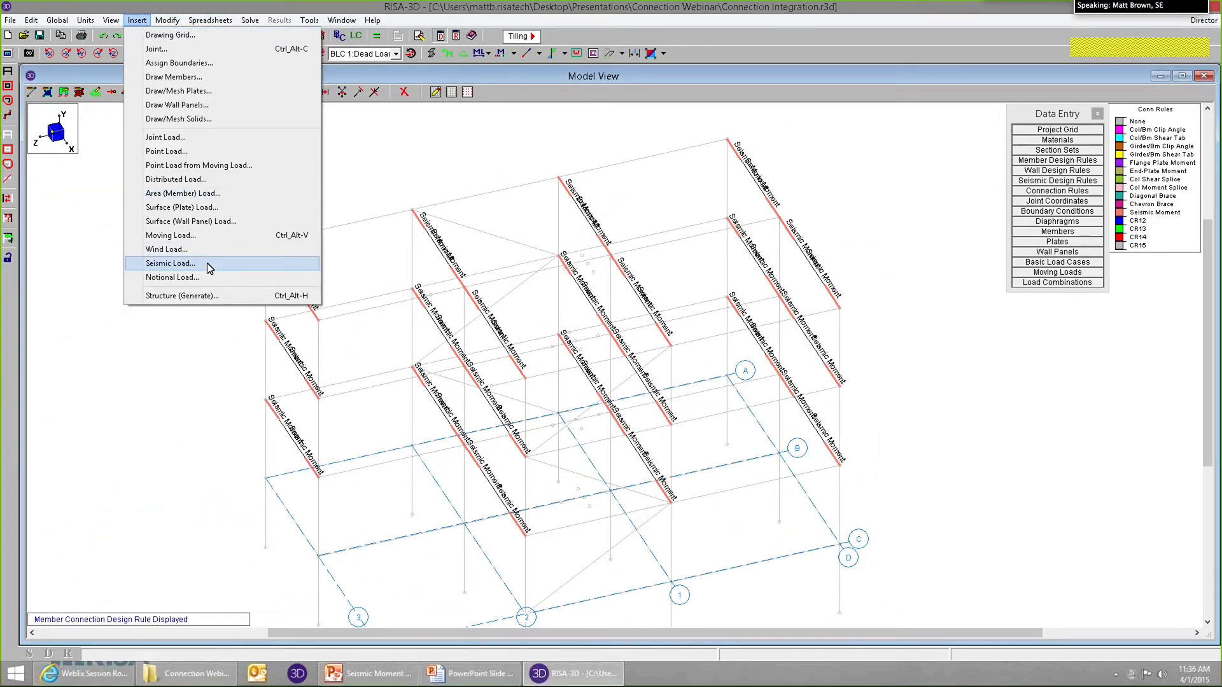
click(208, 267)
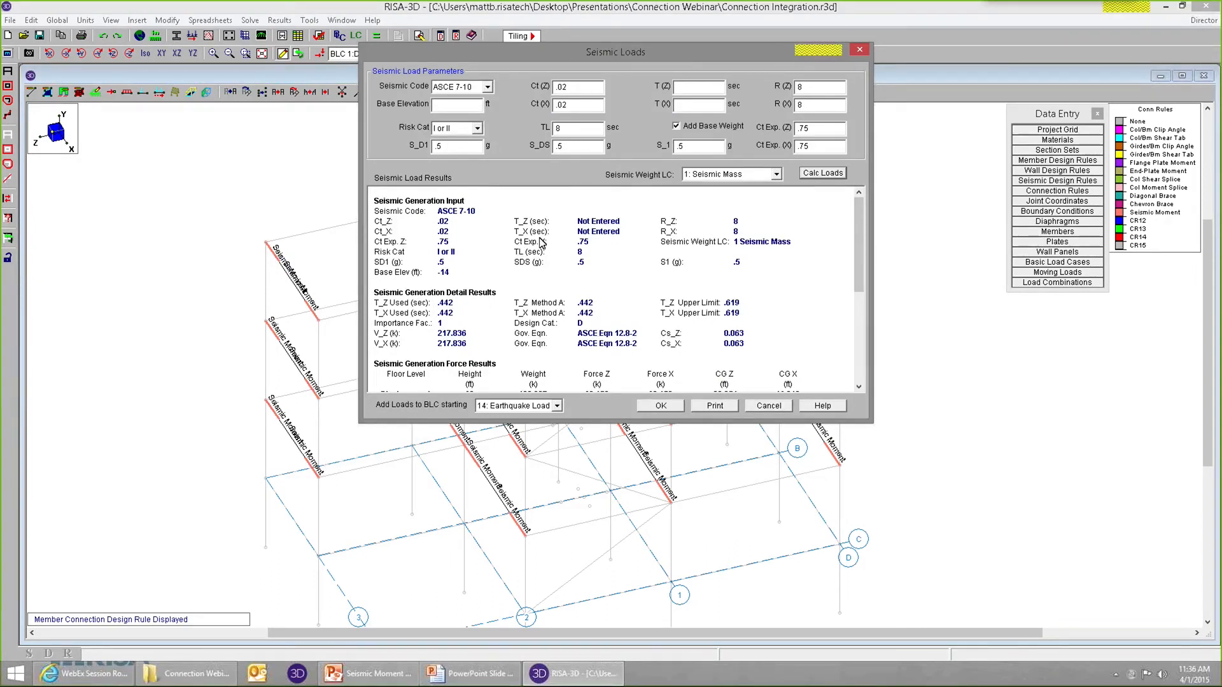
drag(532, 52, 558, 96)
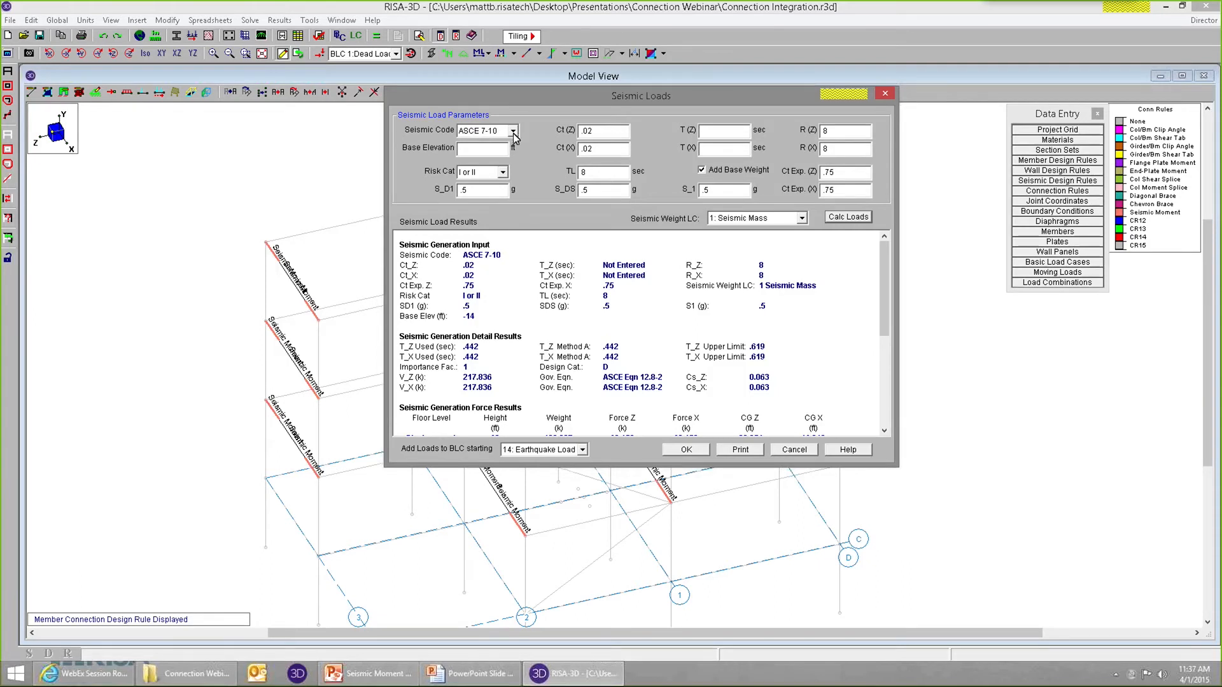
click(840, 131)
drag(809, 148, 808, 148)
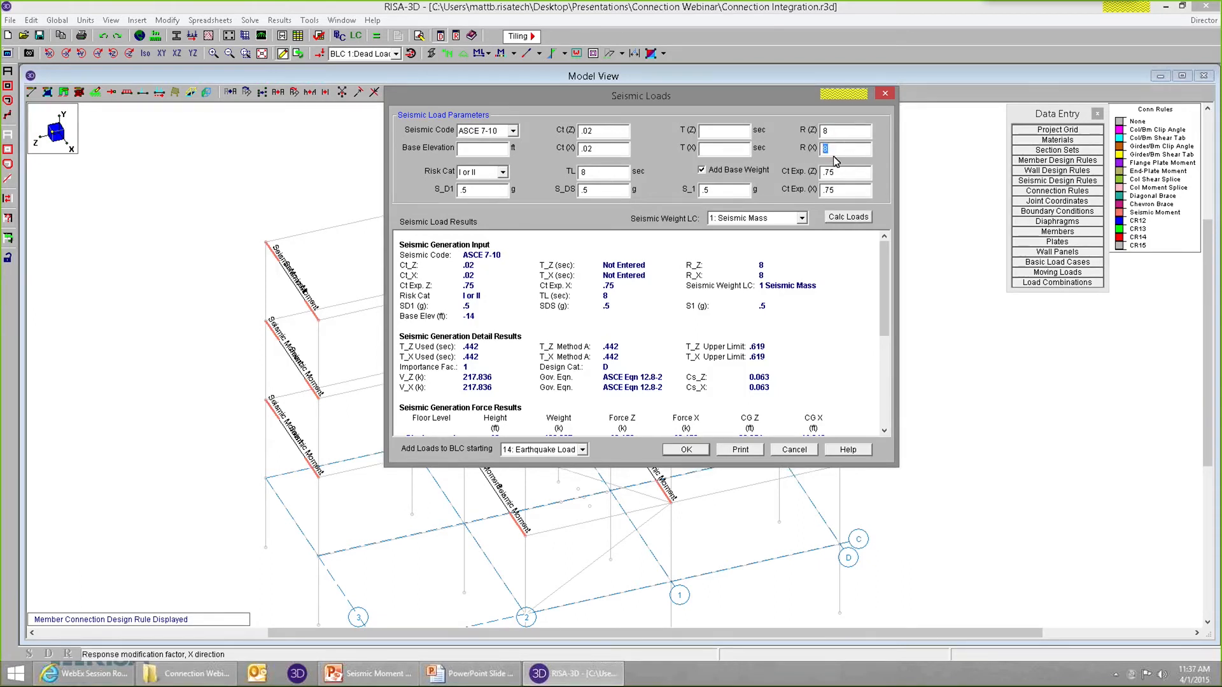
click(669, 454)
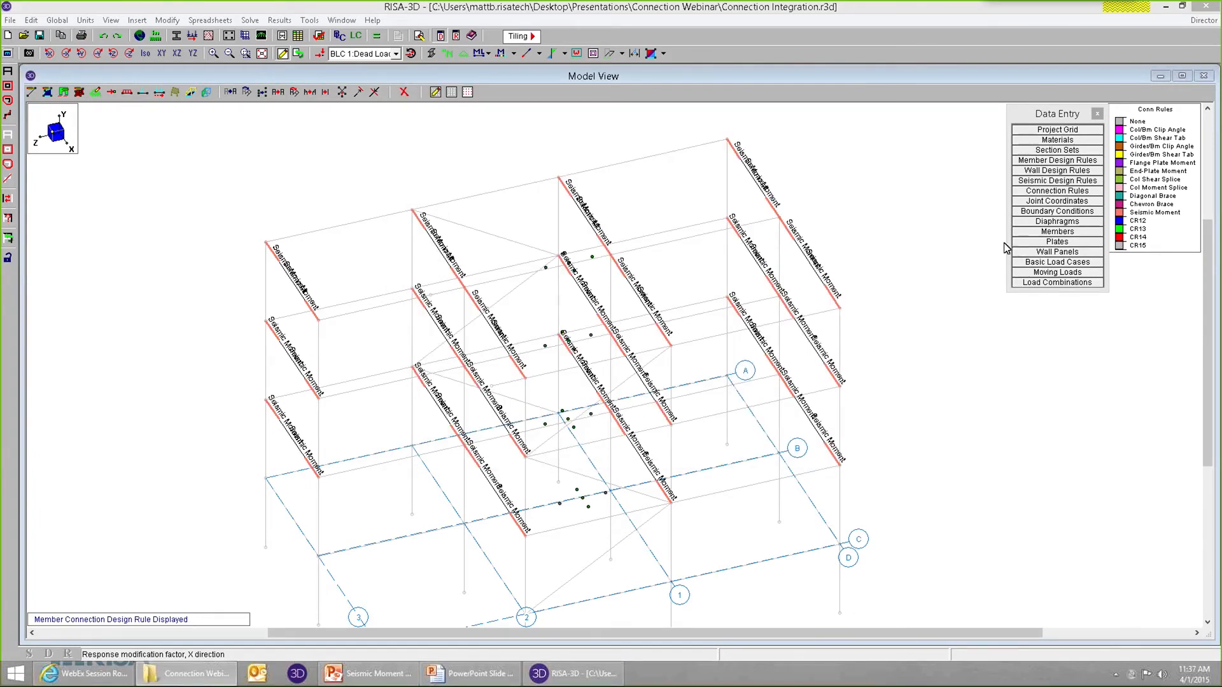
Review the overstrength (Ω) earthquake entries in the load combinations and the generator's seismic options, closing the generator without generating.
click(1030, 284)
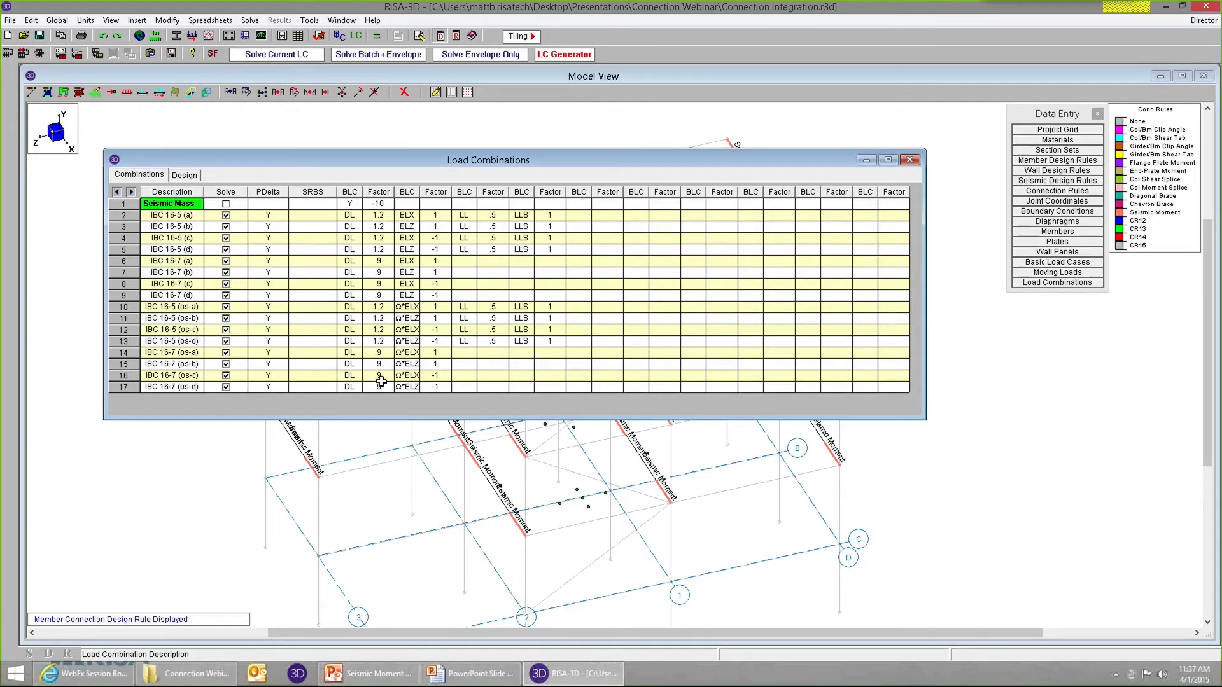
drag(408, 307, 418, 396)
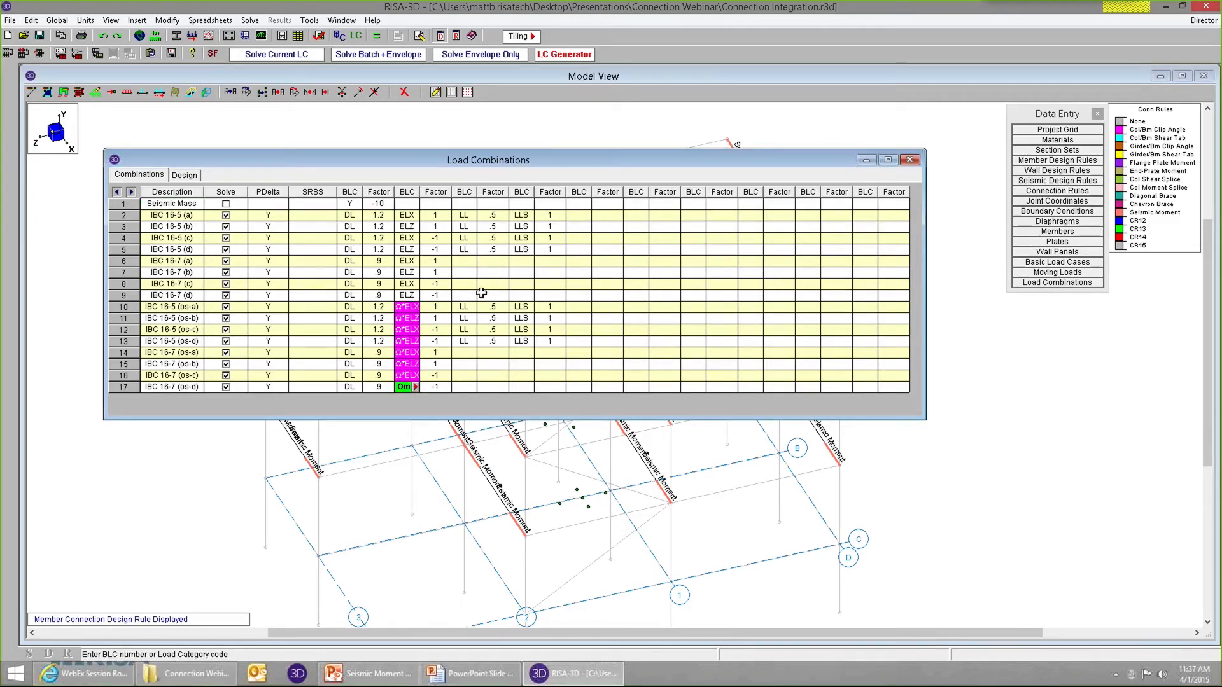
click(564, 55)
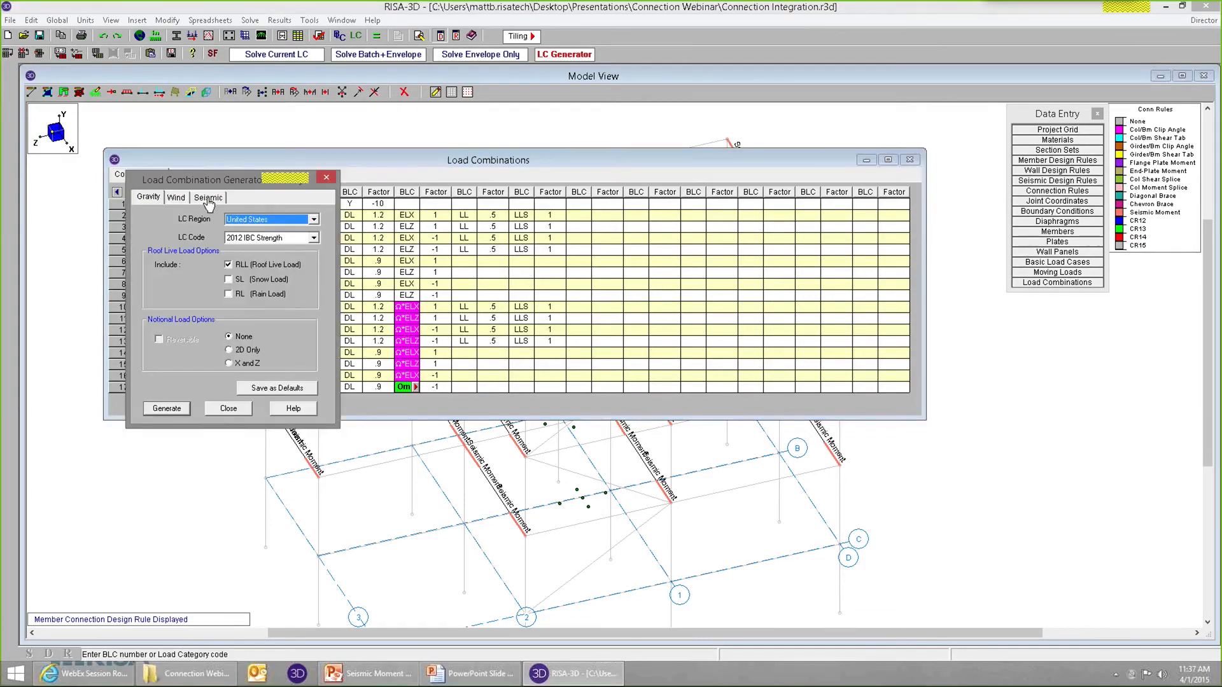
click(212, 197)
drag(220, 179, 551, 64)
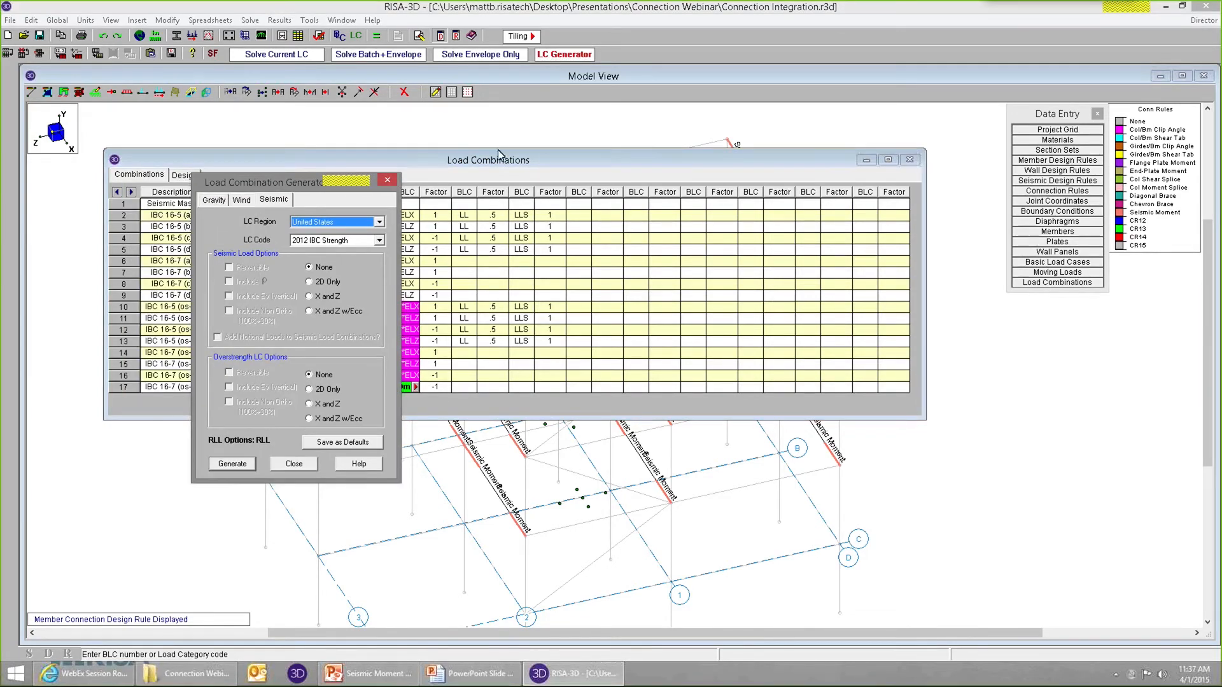
click(294, 464)
click(594, 308)
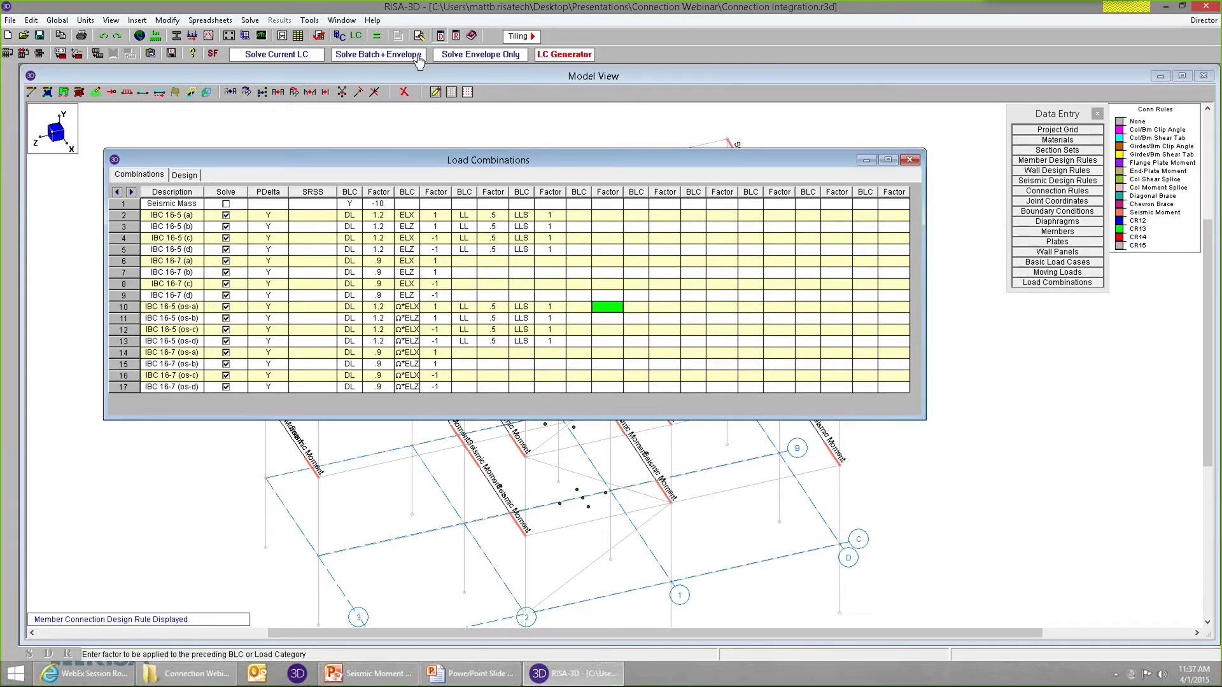
Solve the model as batch plus envelope, dismiss the warning log, and close the load combinations.
click(366, 56)
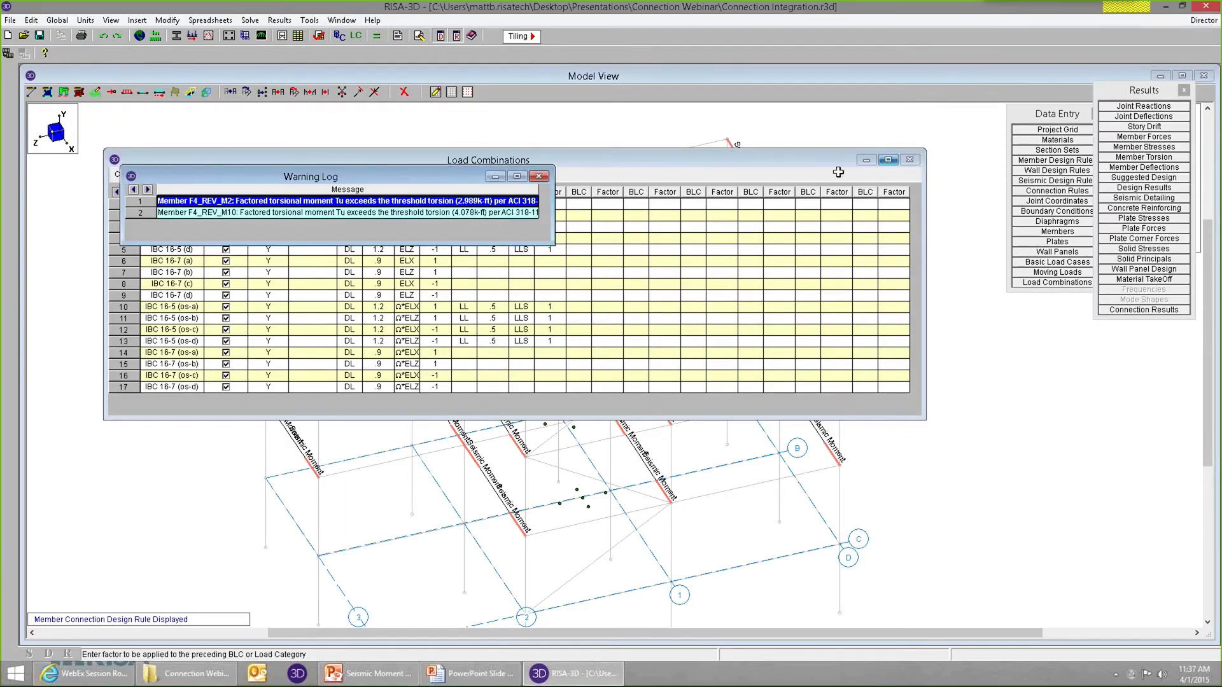
click(539, 176)
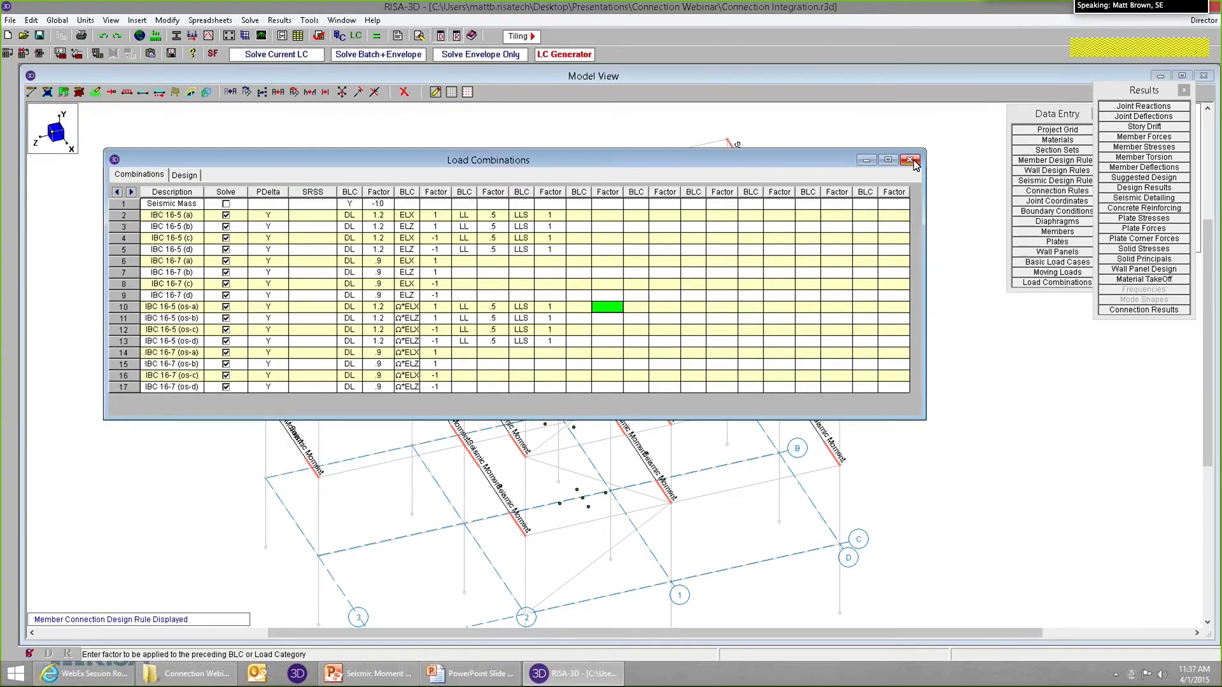
click(985, 164)
scroll(815, 172, up, 1)
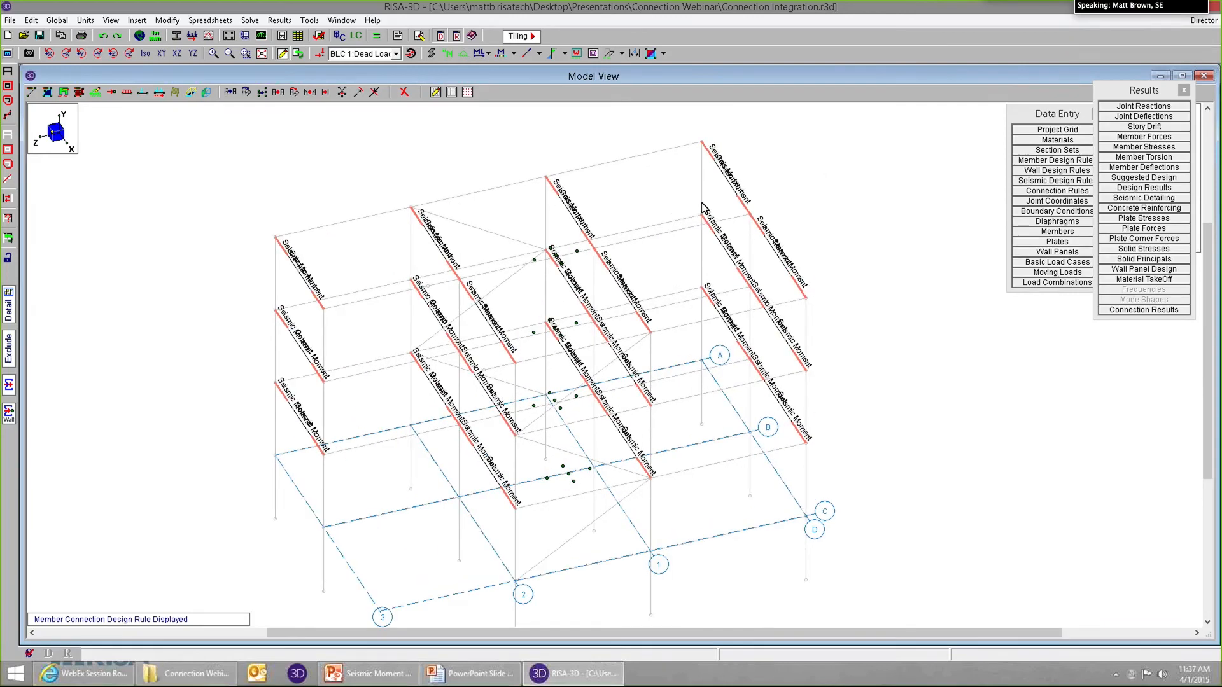
scroll(807, 219, up, 2)
scroll(846, 177, down, 2)
scroll(988, 164, up, 2)
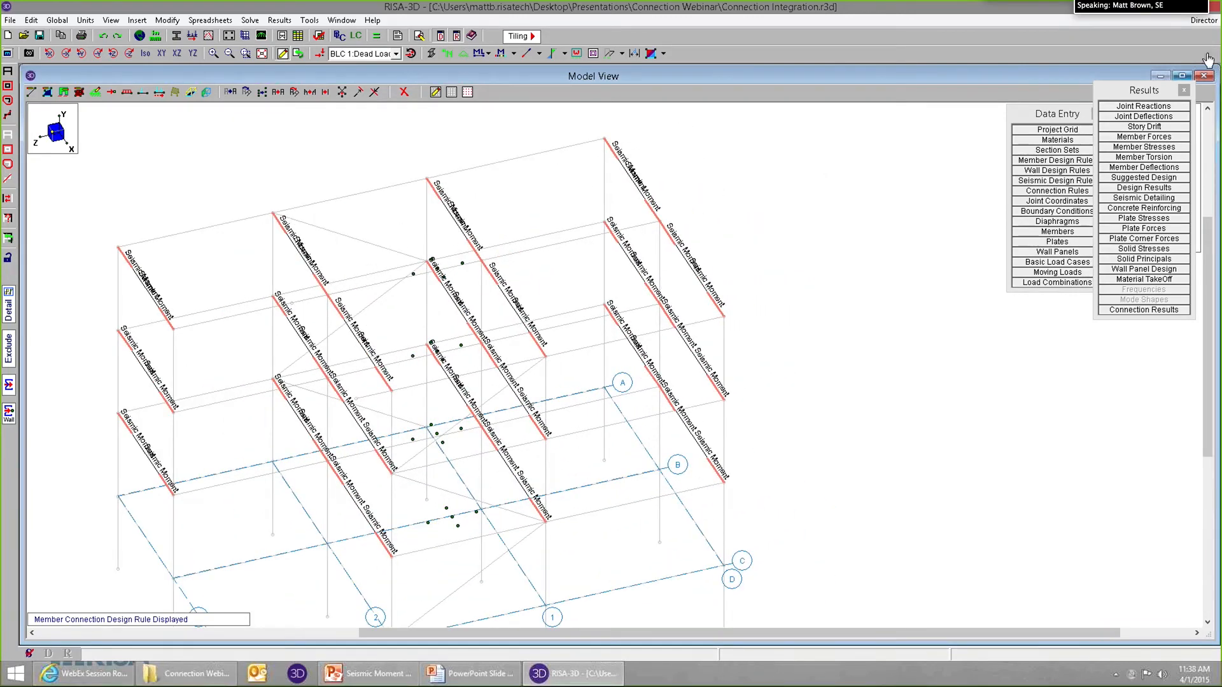
Review the load combinations spreadsheet once more and close it.
click(1203, 20)
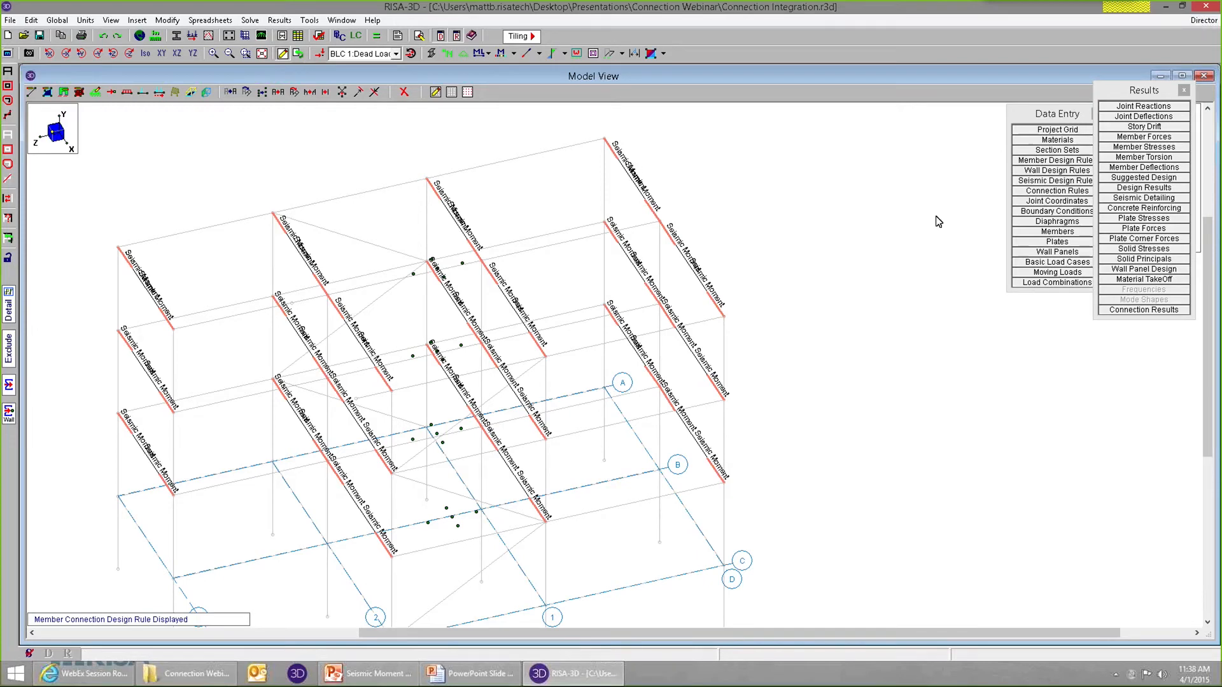
click(1059, 282)
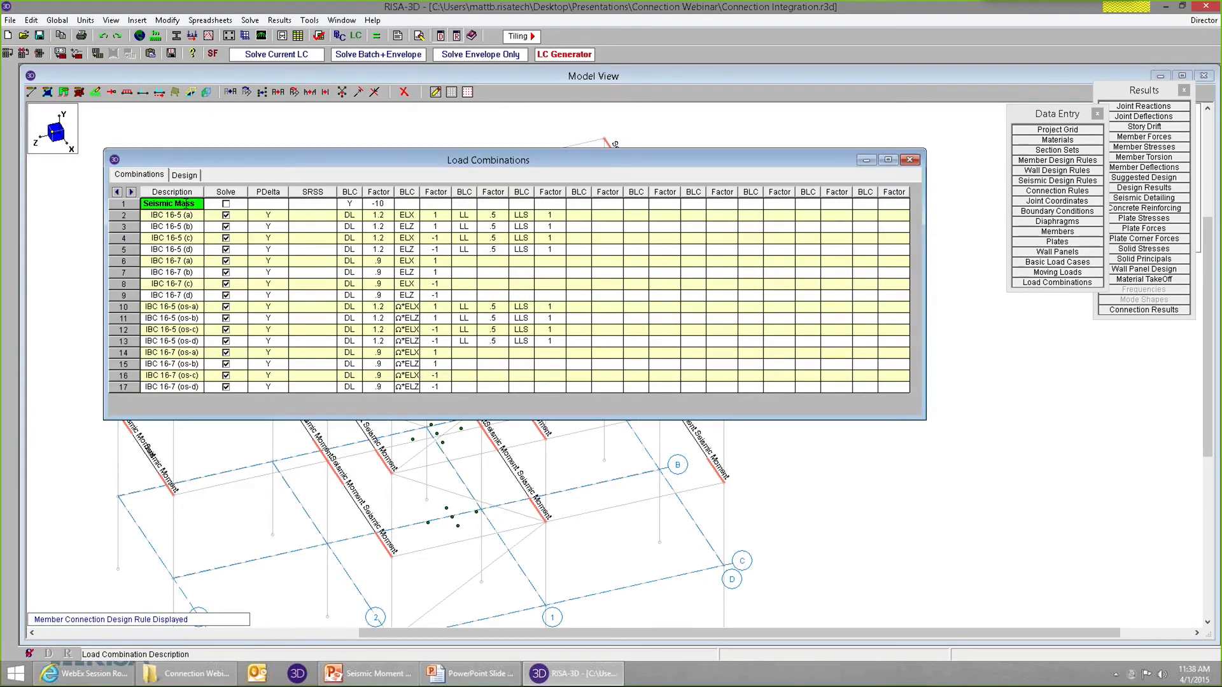
click(910, 160)
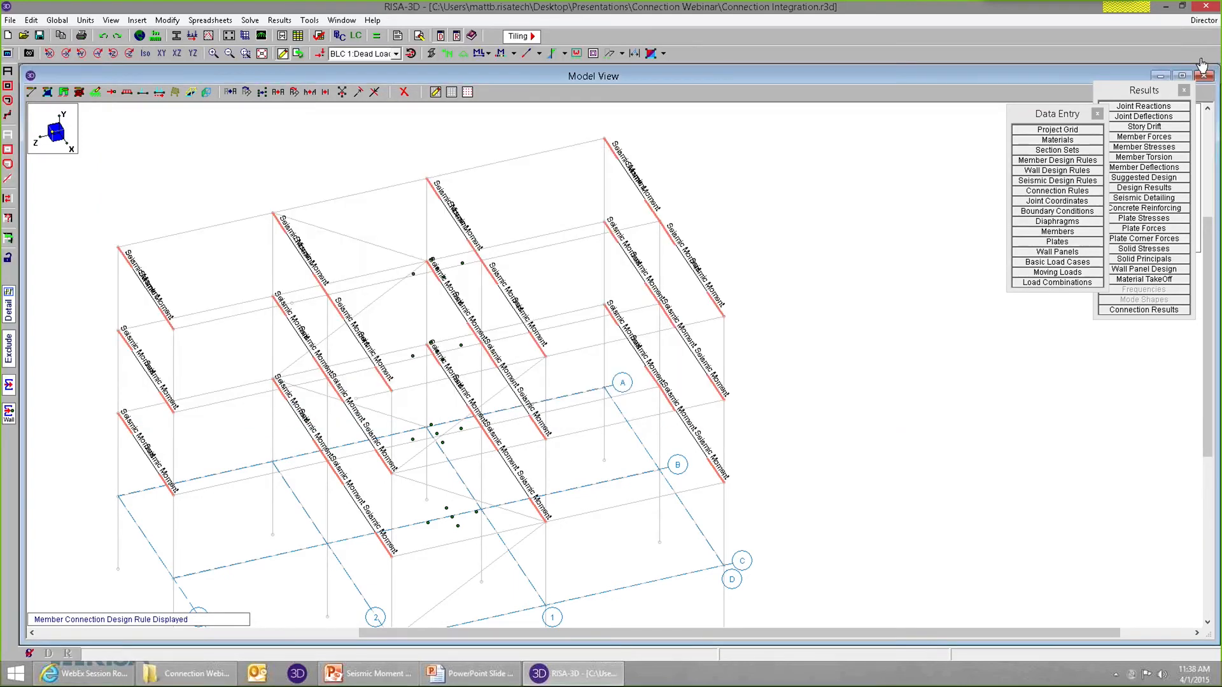
Send the model's connections to RISAConnection and solve the entire connection project there.
click(1204, 21)
click(1181, 51)
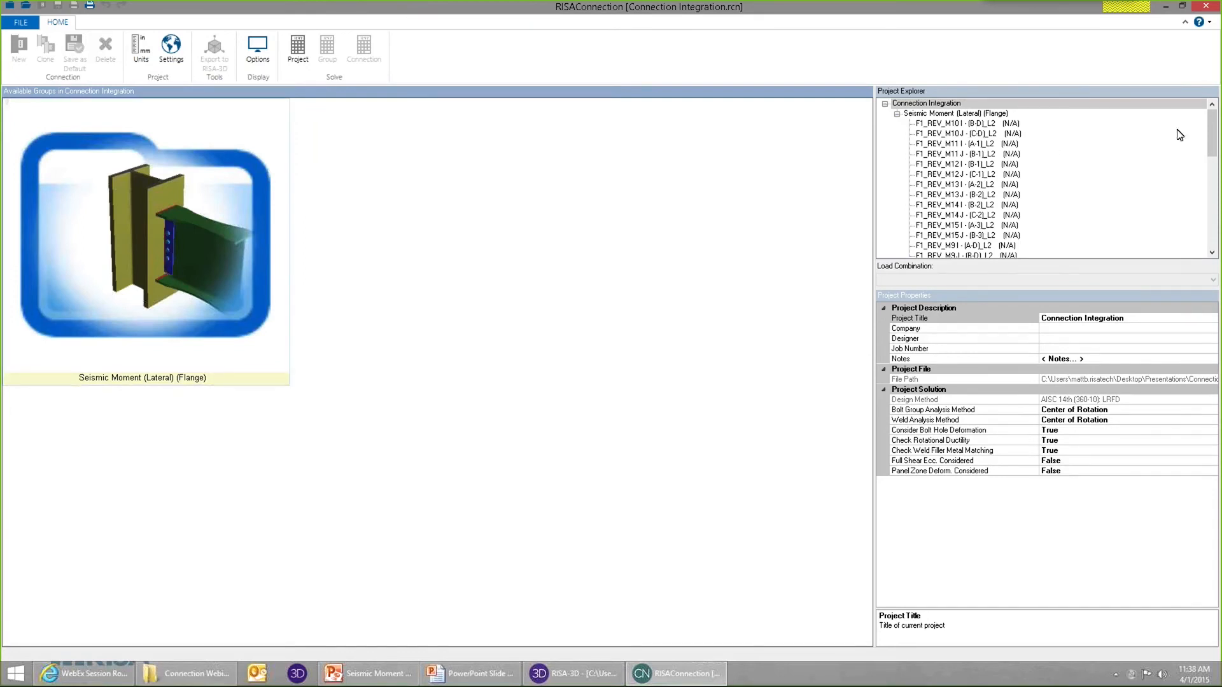
mouse_move(1205, 130)
mouse_down()
mouse_move(1205, 222)
mouse_move(1209, 139)
mouse_up()
click(299, 60)
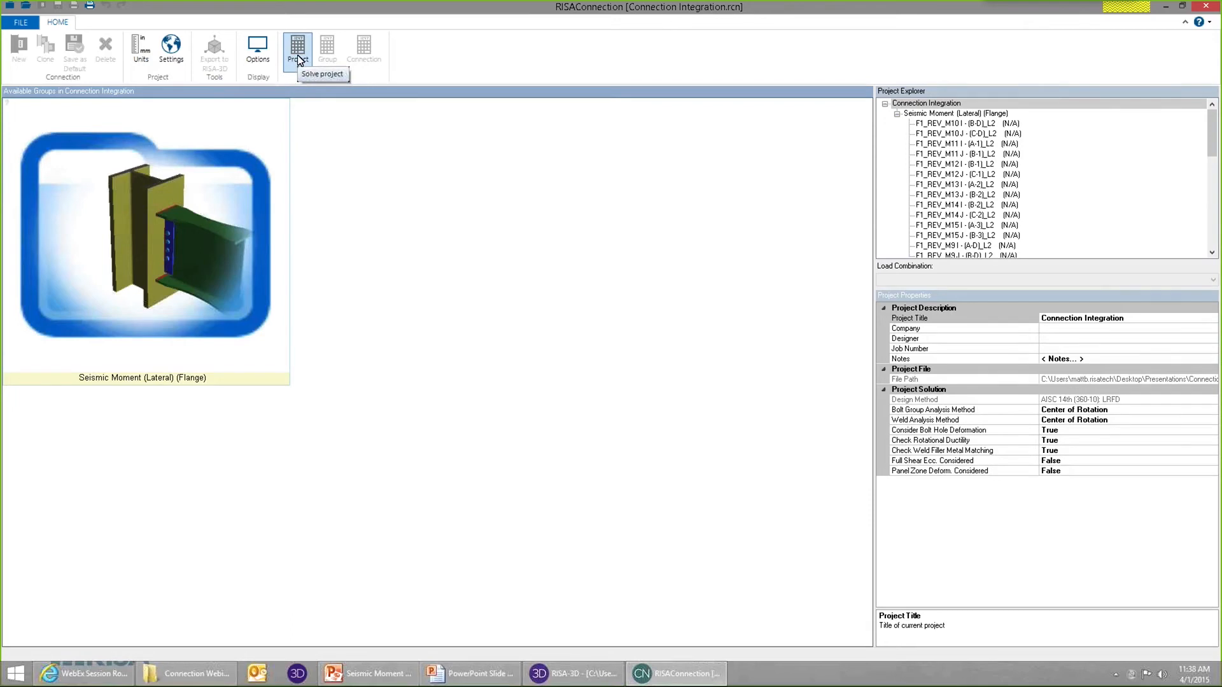
click(300, 60)
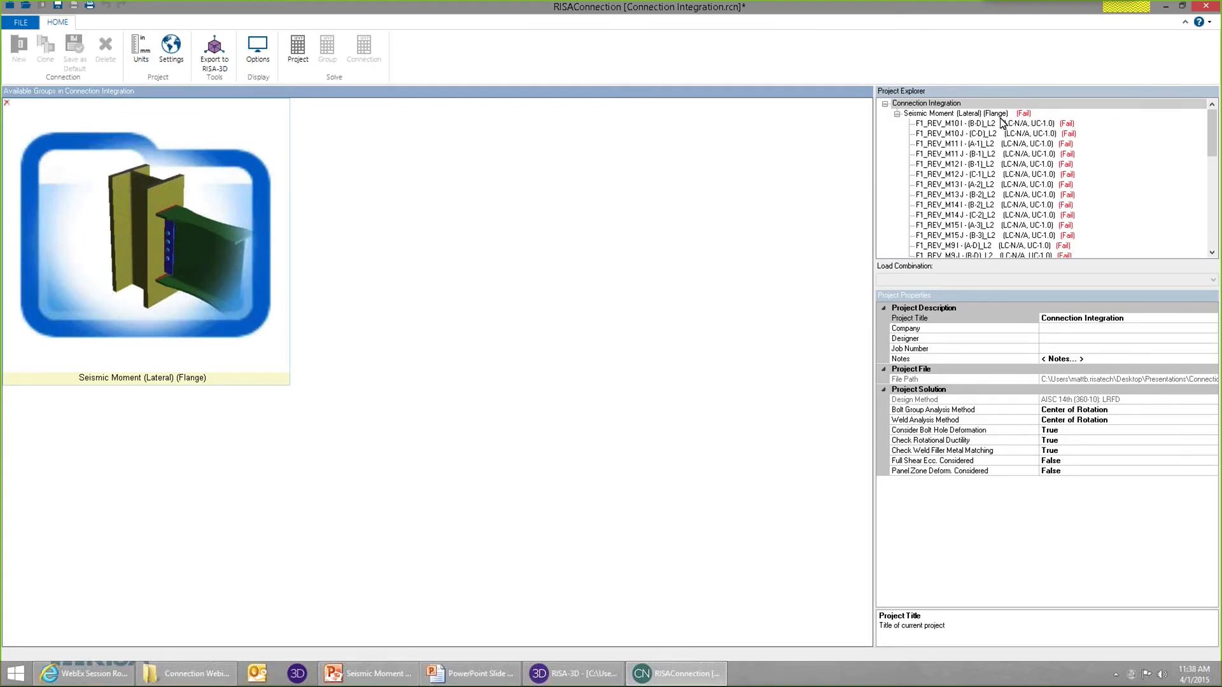
Open connection F1_REV_M10 I - (B-D)_L2 from the Seismic Moment (Lateral) (Flange) group and examine the seismic checks in its LRFD results report.
click(978, 117)
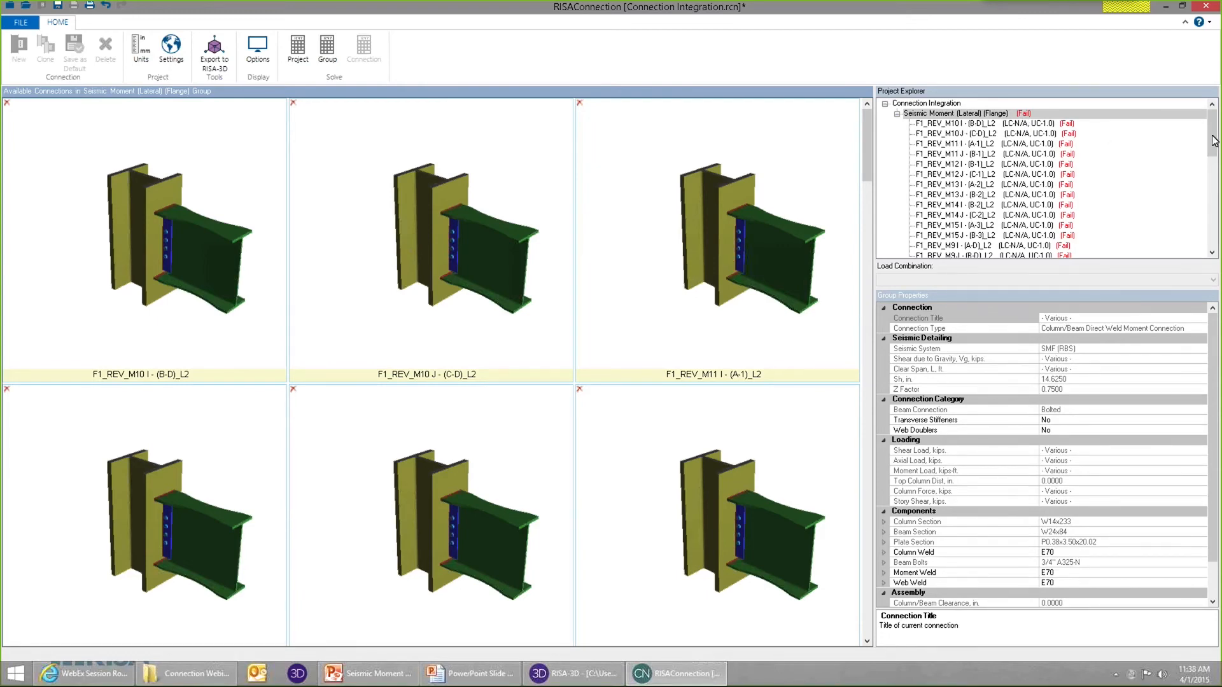
click(1044, 133)
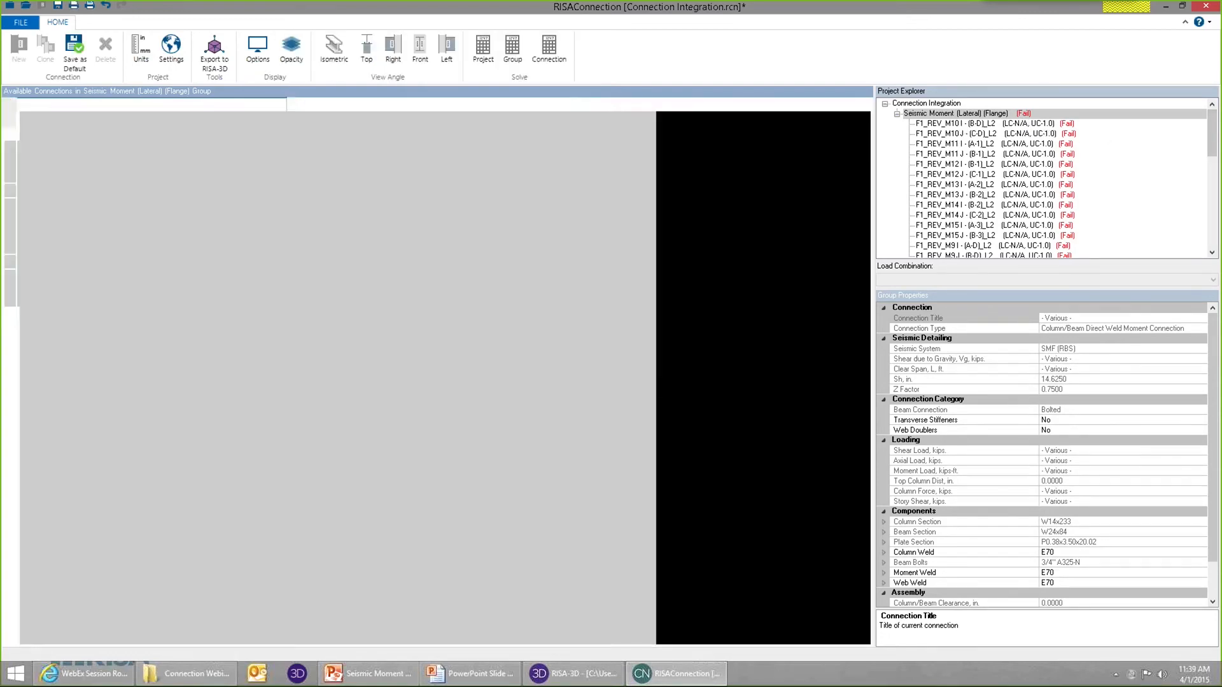
click(1051, 124)
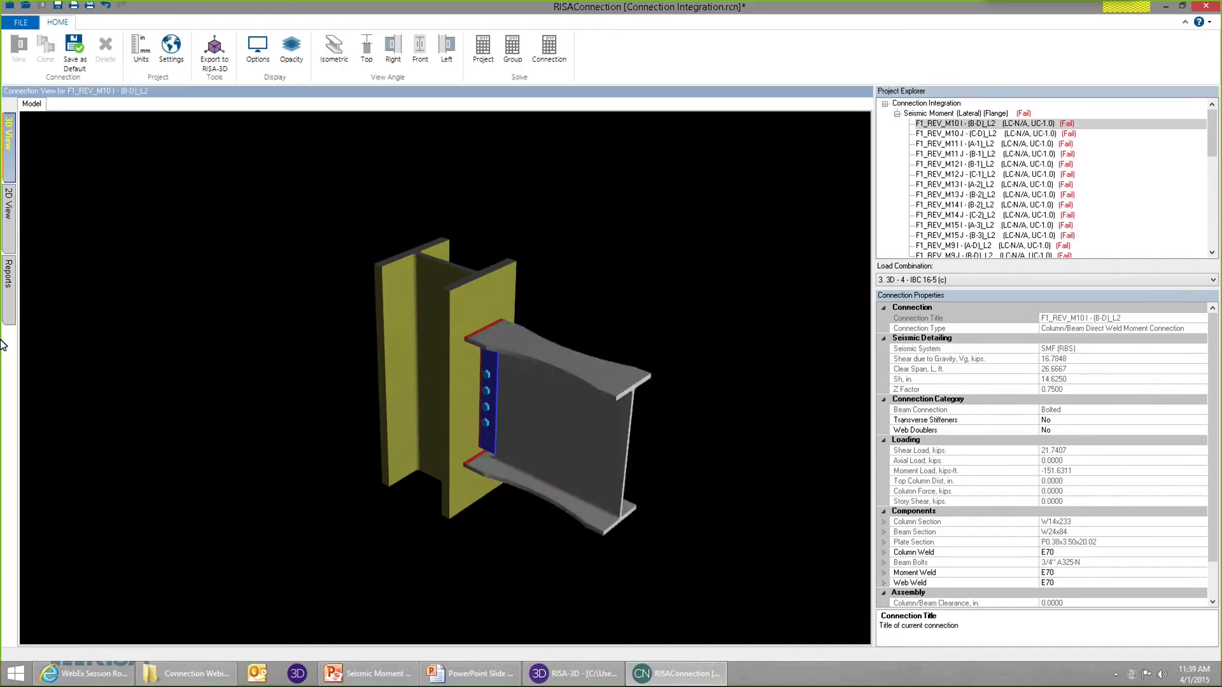
click(11, 310)
drag(868, 296, 814, 509)
scroll(651, 503, down, 2)
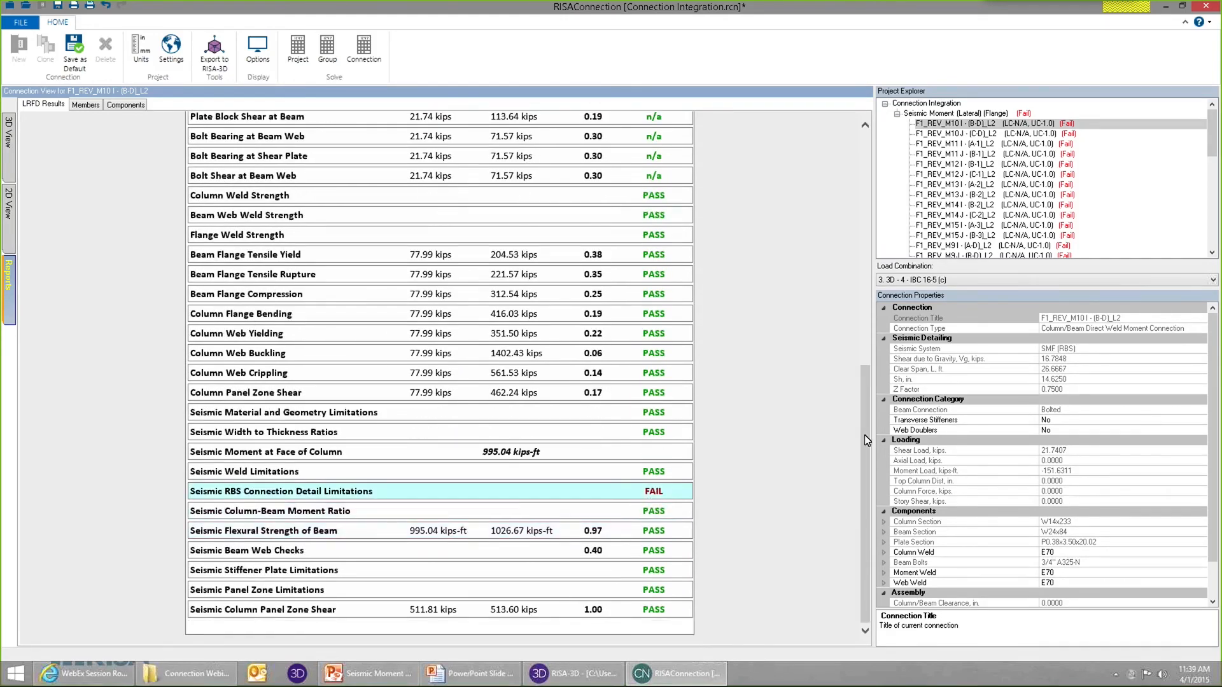
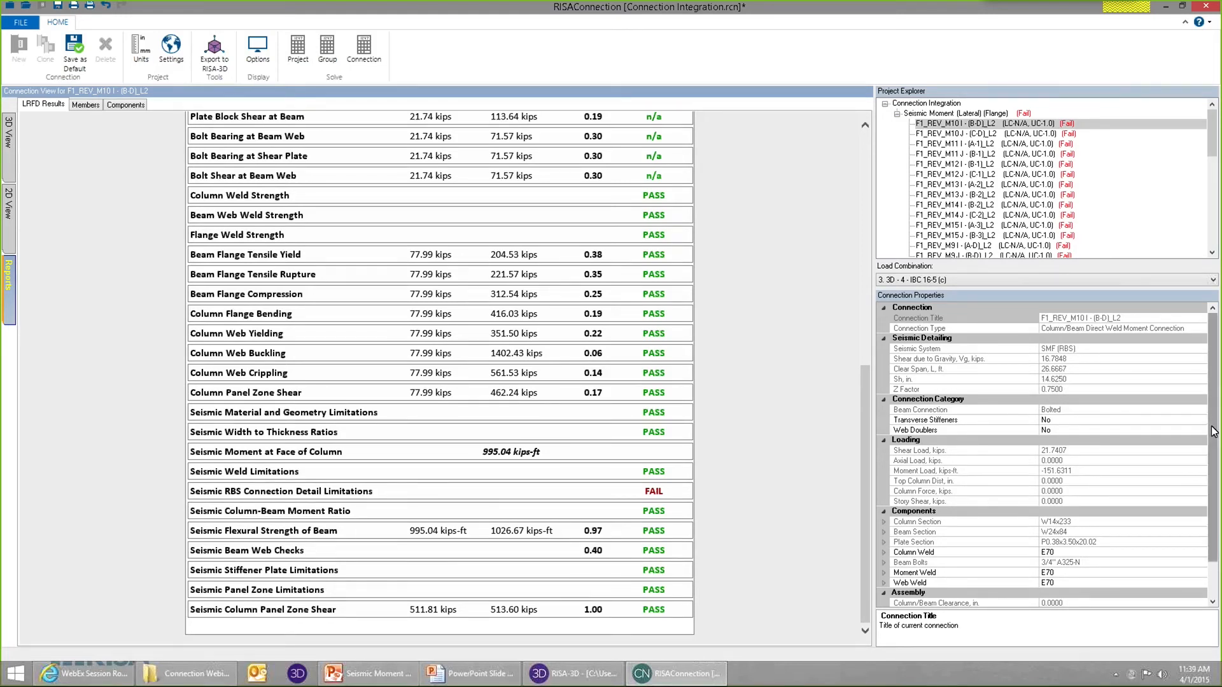
Look over the load combination choices for the connection and expand the Seismic RBS Connection Detail Limitations check in its results report.
drag(1211, 433, 1212, 459)
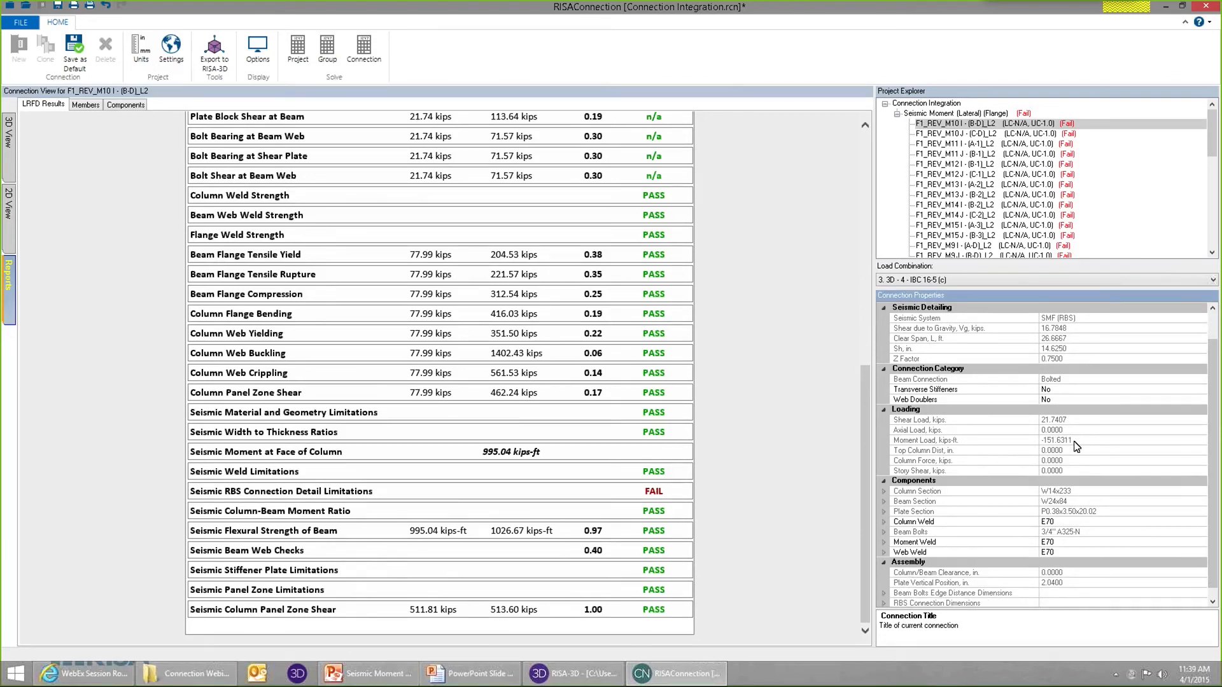
click(1073, 280)
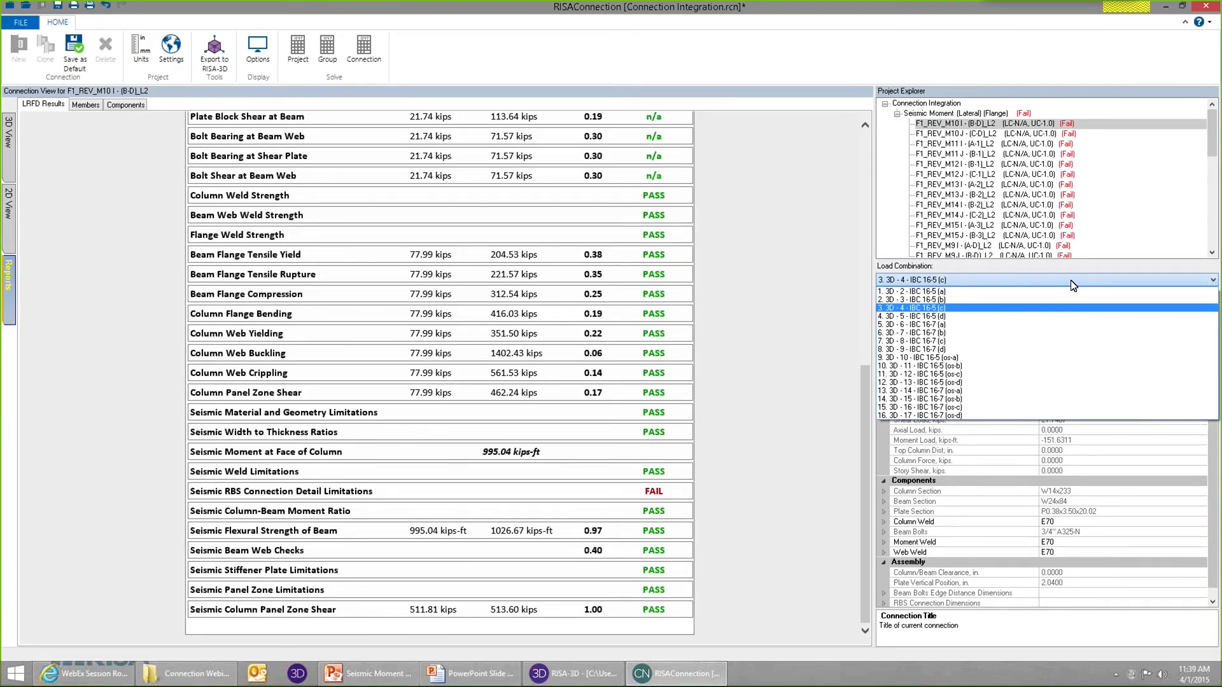
click(1074, 284)
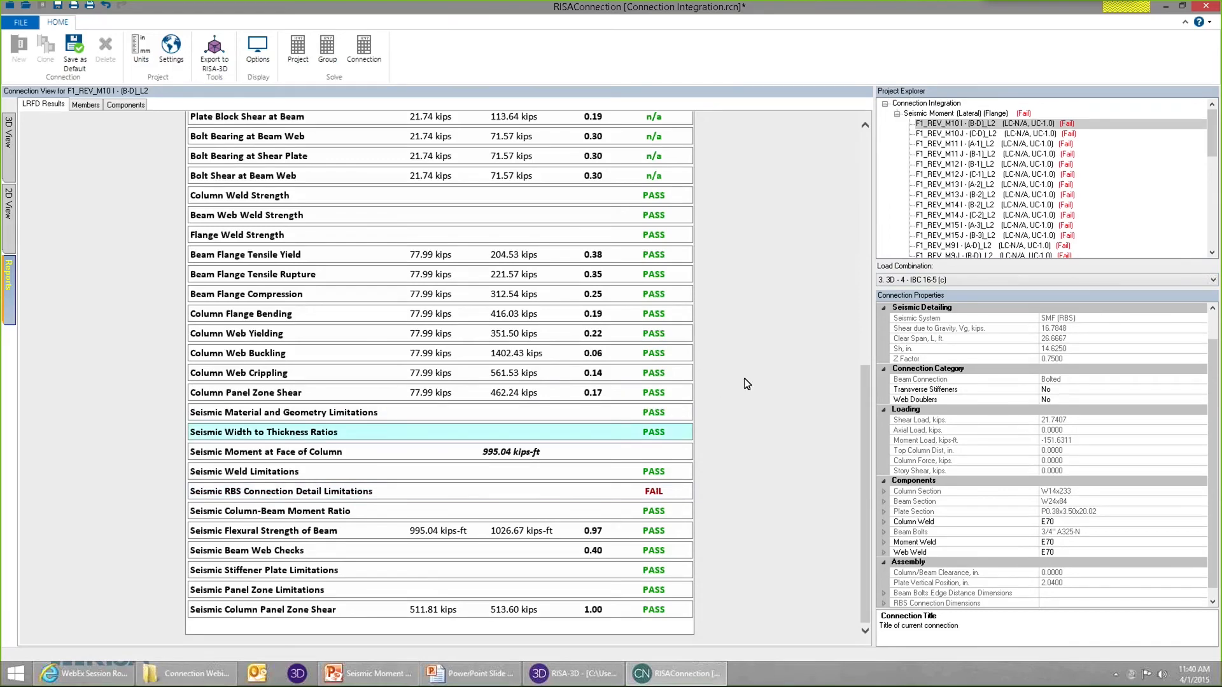
drag(865, 383, 872, 408)
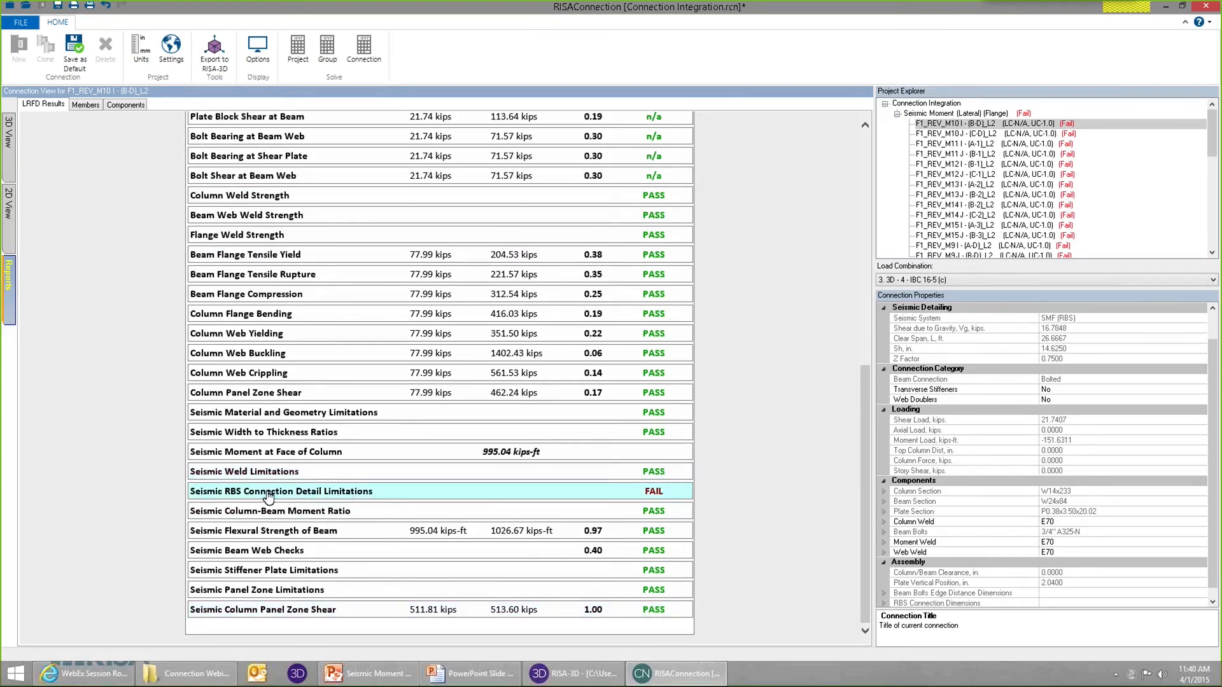
click(318, 496)
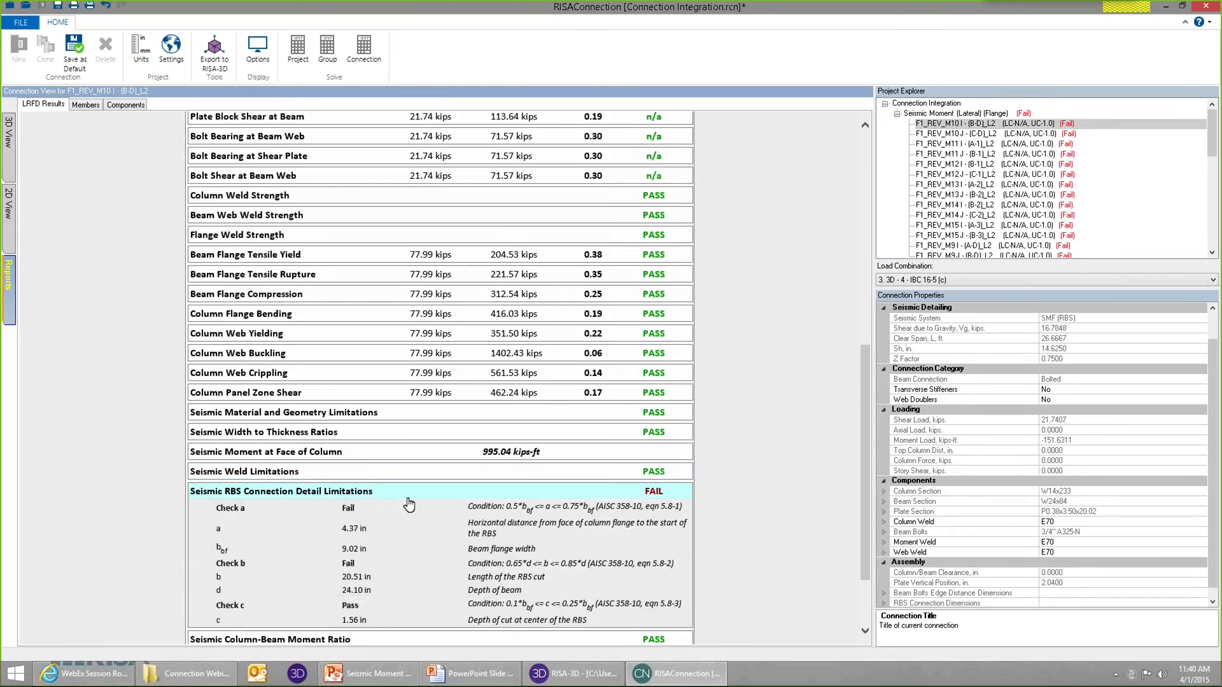
scroll(439, 506, down, 2)
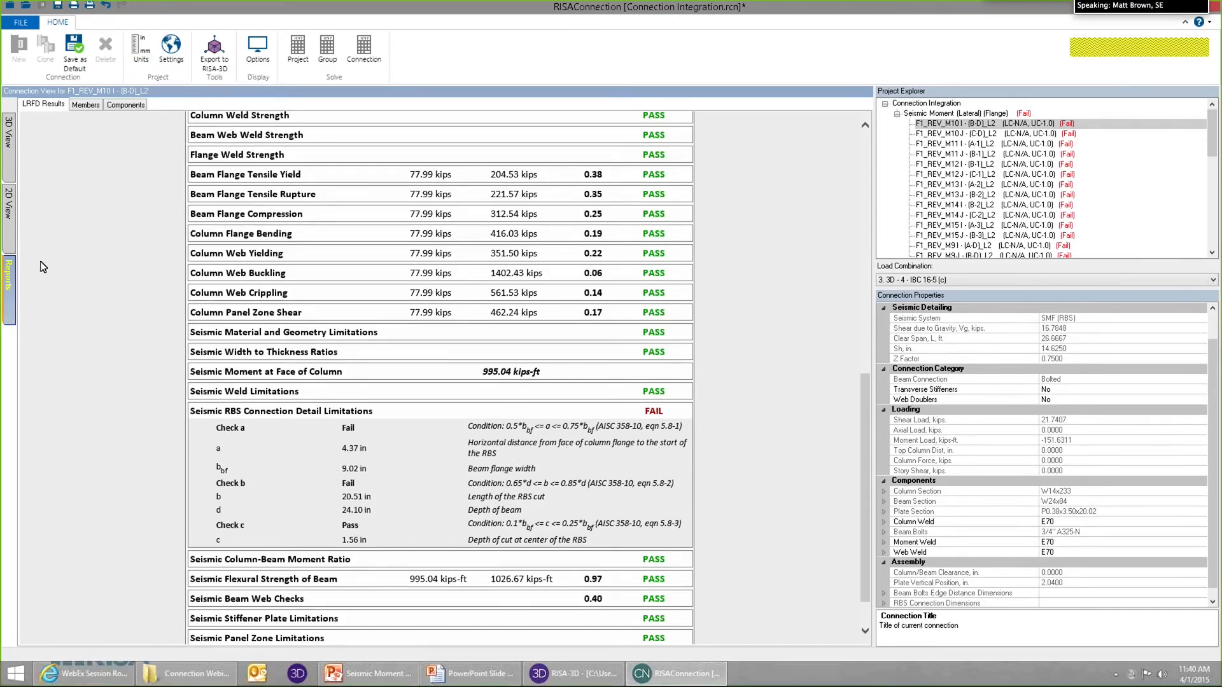
Inspect the reduced beam section dimensions in the 2D side and top views, and return to the RBS detail limitations in the report.
click(8, 213)
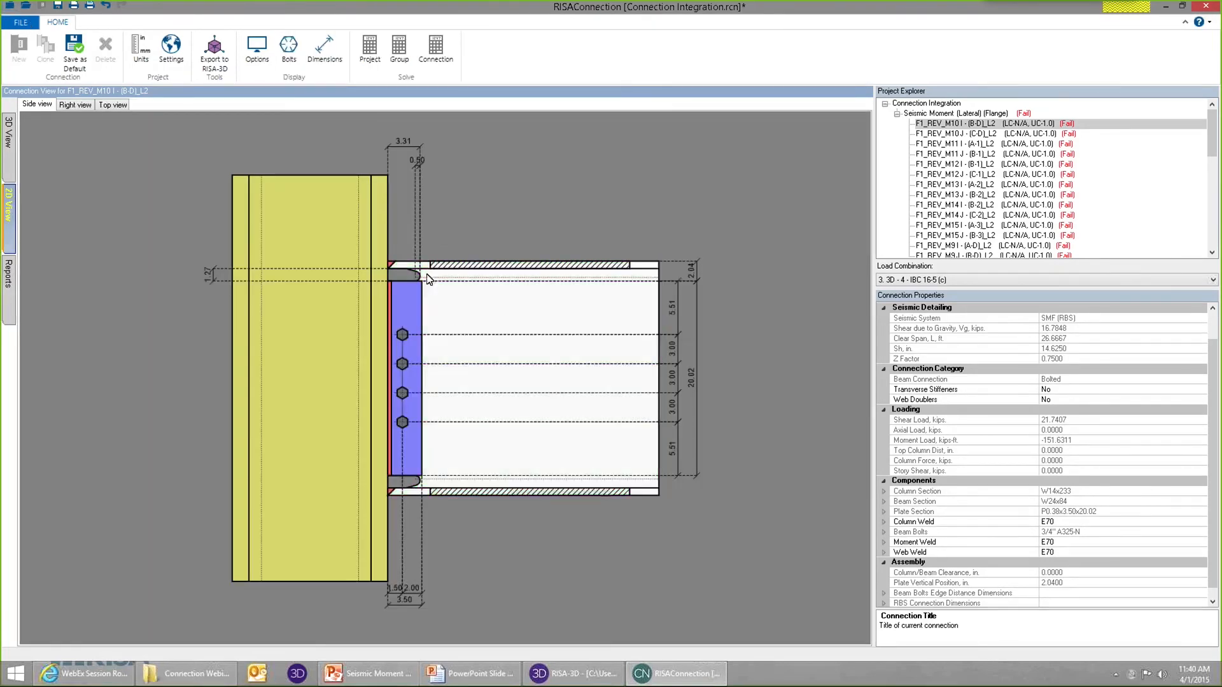
scroll(422, 253, up, 2)
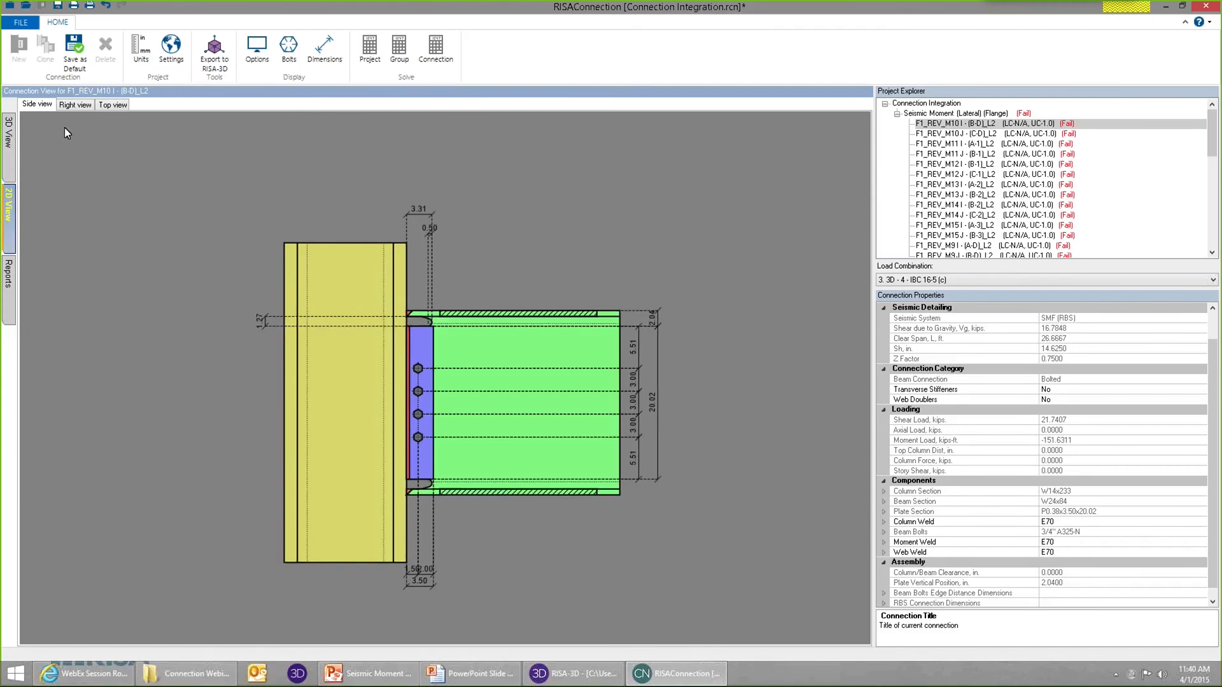
click(113, 104)
scroll(436, 356, up, 3)
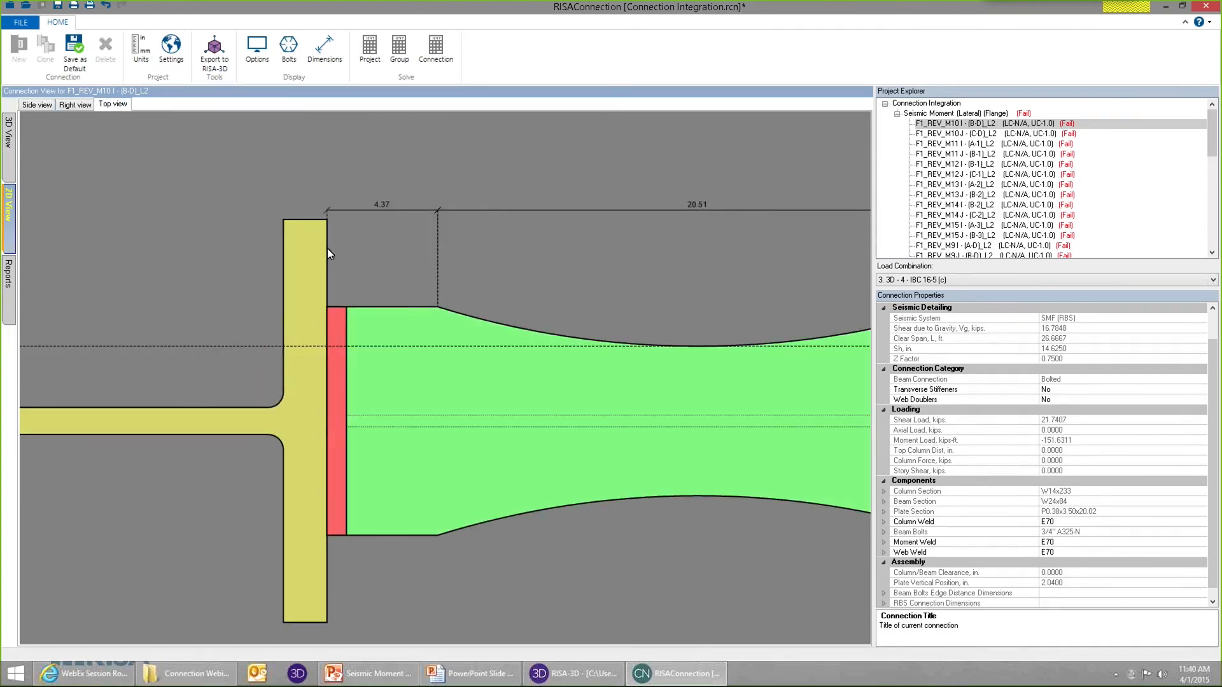
scroll(327, 280, down, 3)
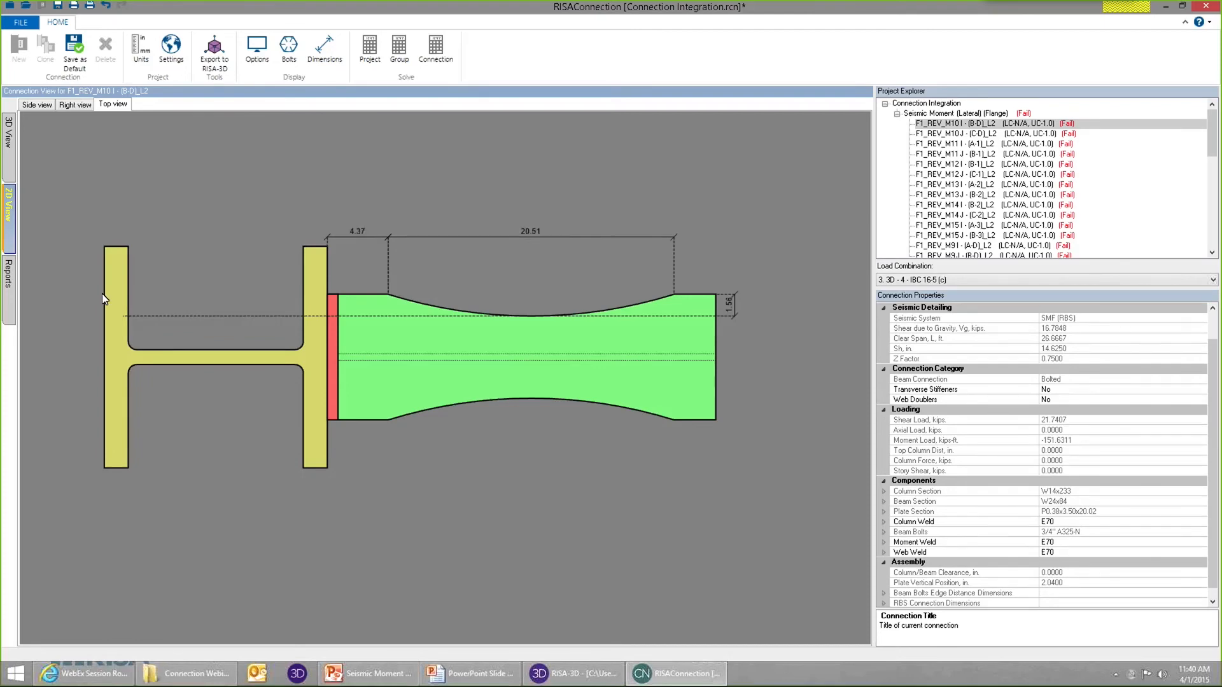
click(10, 280)
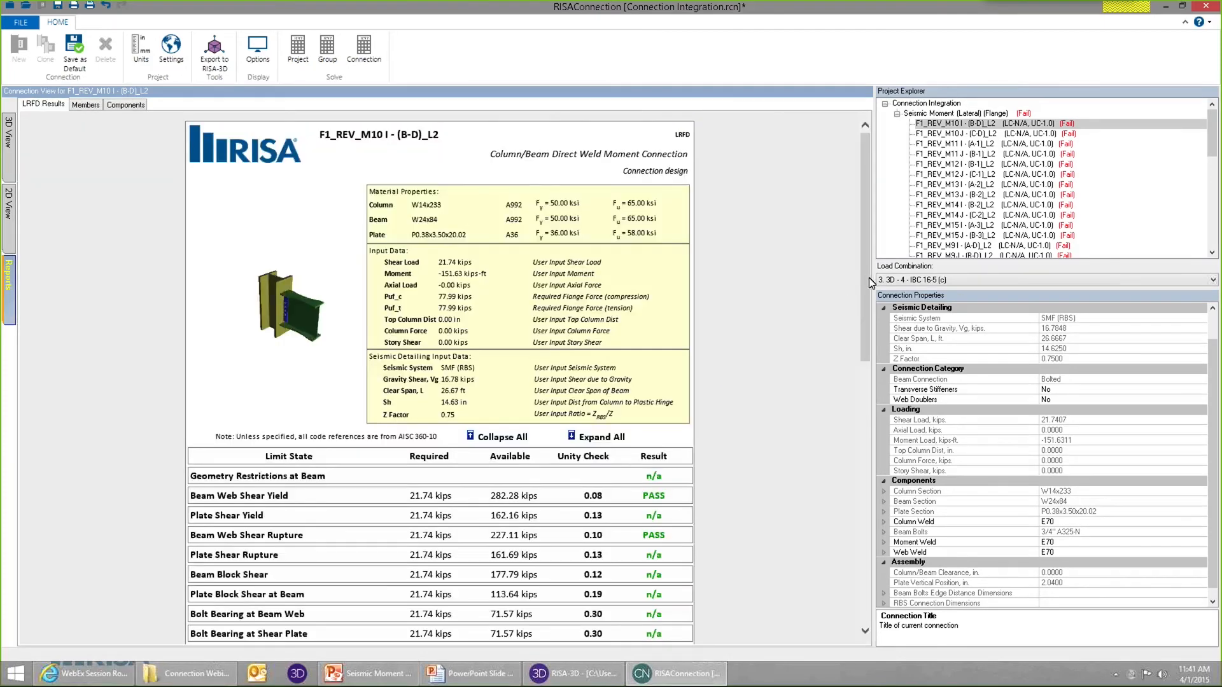
scroll(495, 485, down, 15)
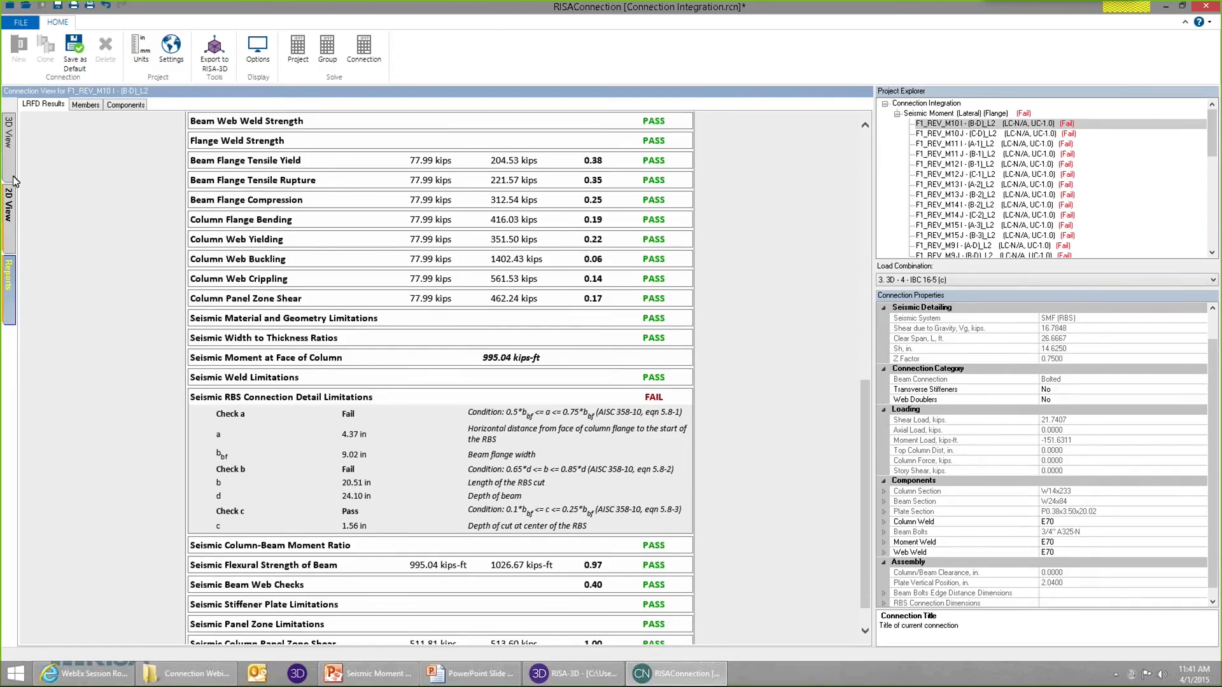
Set the connection's Length of RBS (b) to 20 in through its dimension in the 2D top view.
click(9, 205)
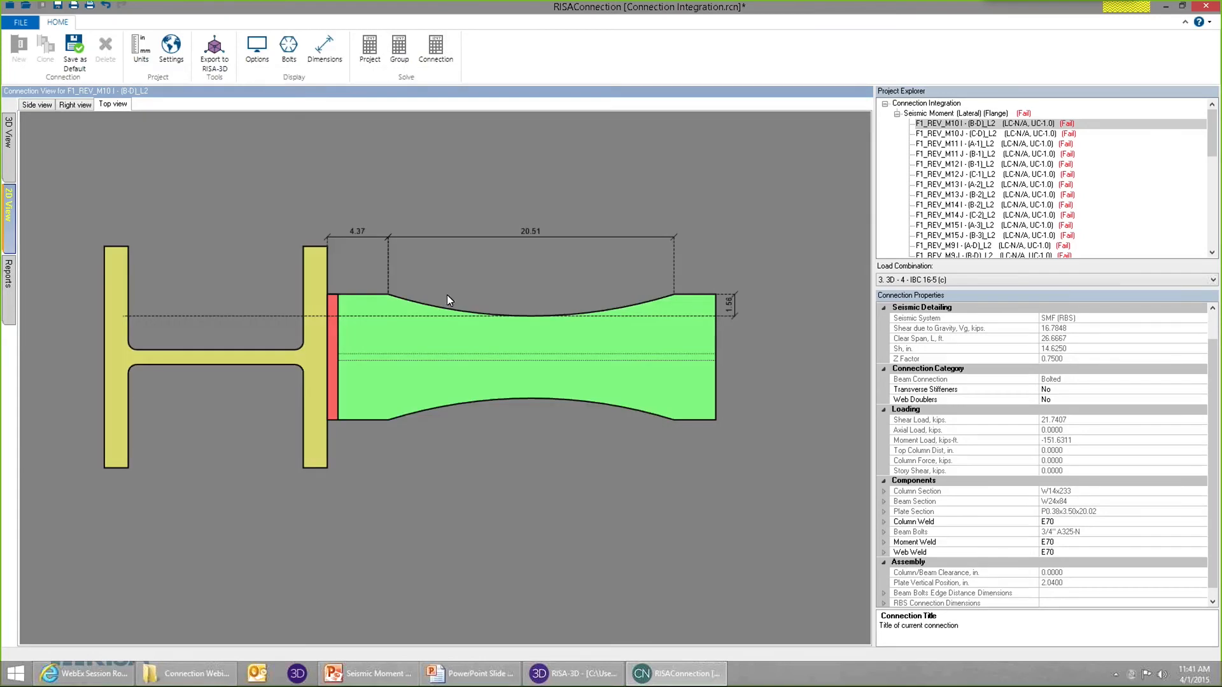
click(533, 232)
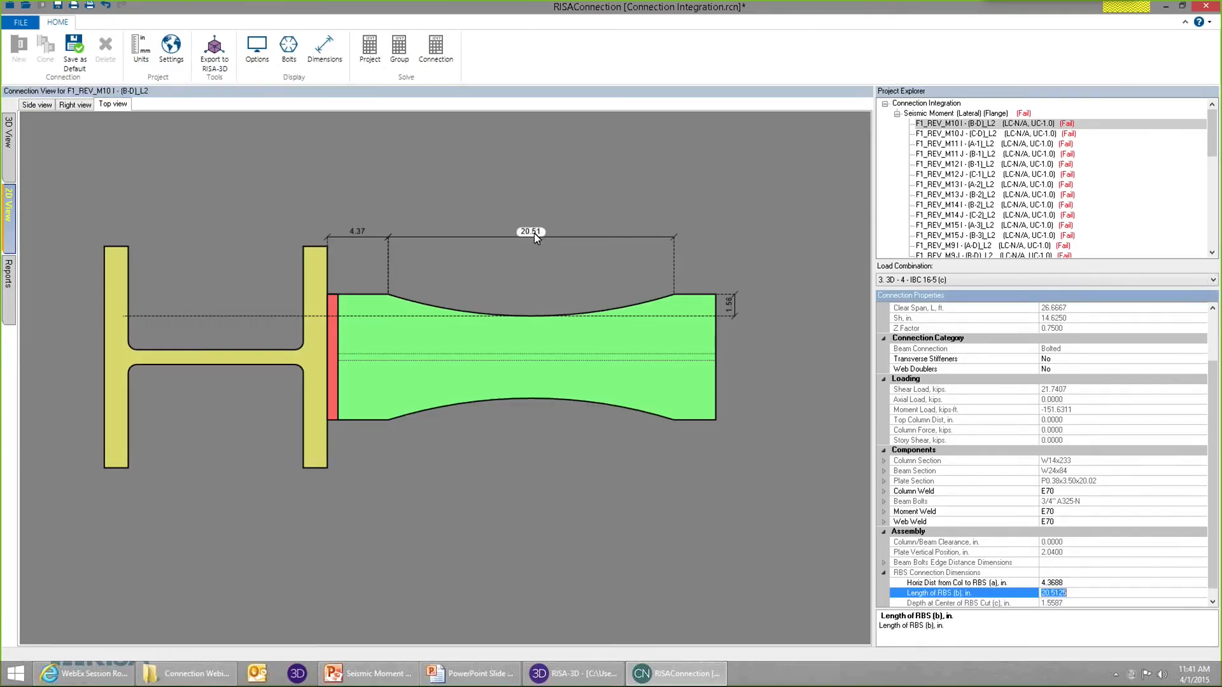
drag(1096, 584, 942, 577)
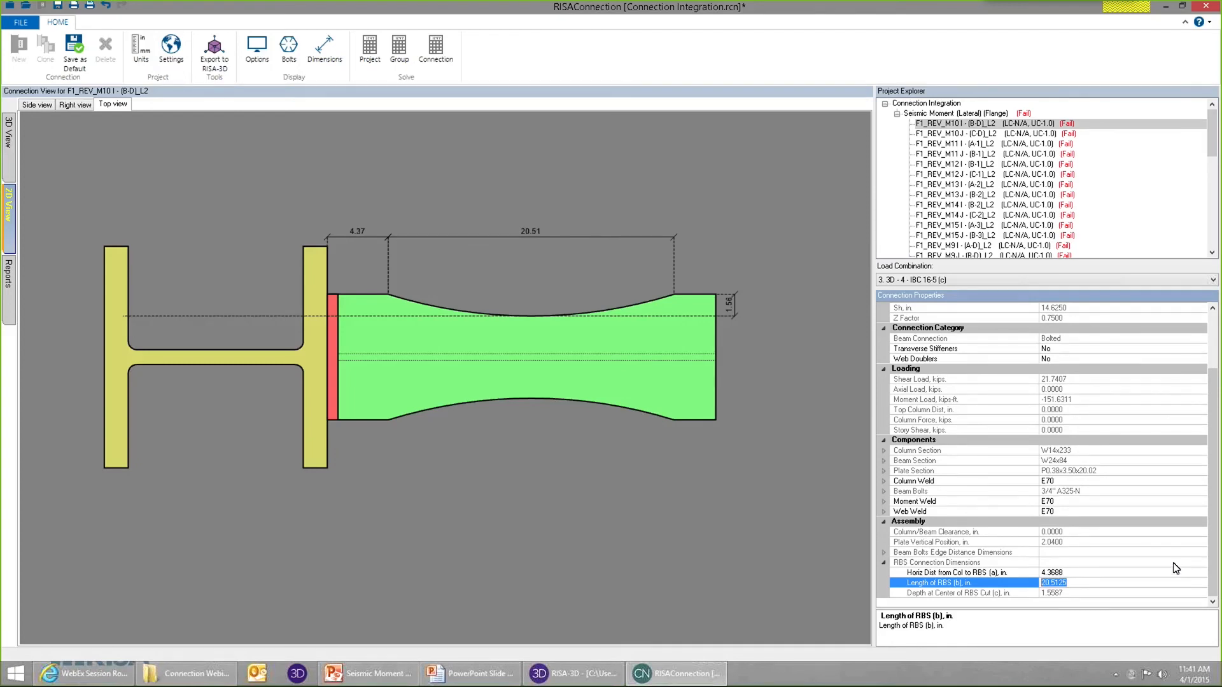
text(20)
key(Return)
click(532, 233)
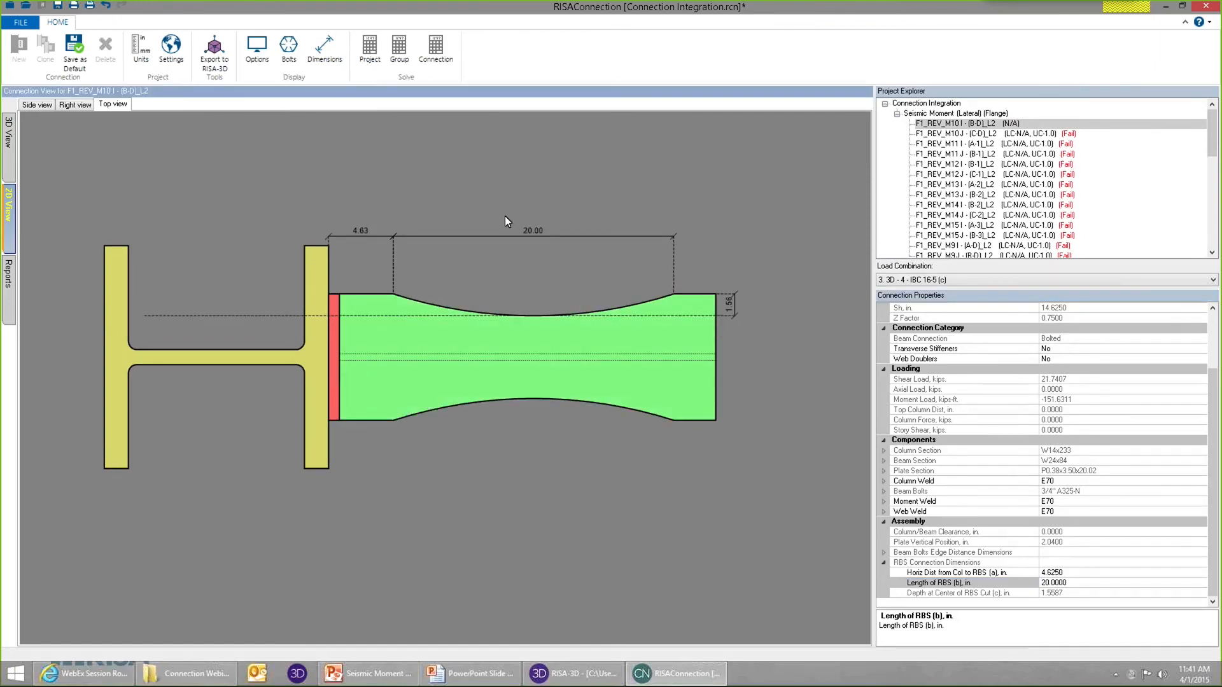
Solve this connection again and compare its RBS detail limitation checks with the 2D top view.
click(436, 60)
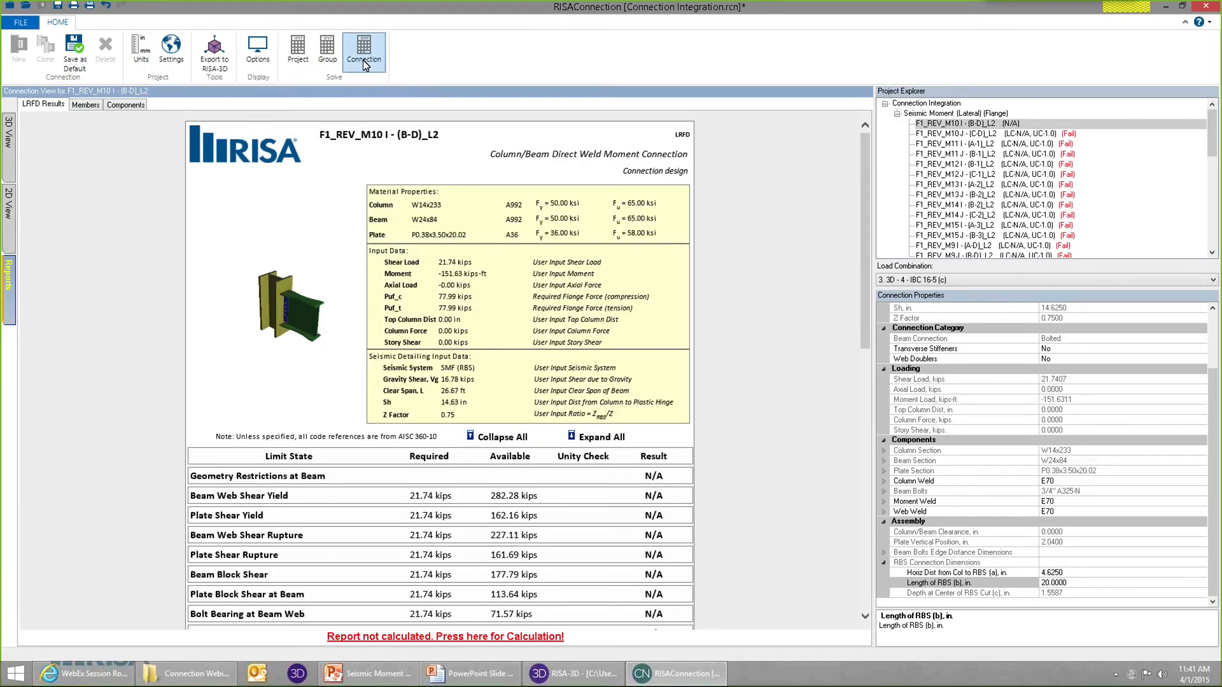
click(364, 60)
drag(865, 252, 849, 516)
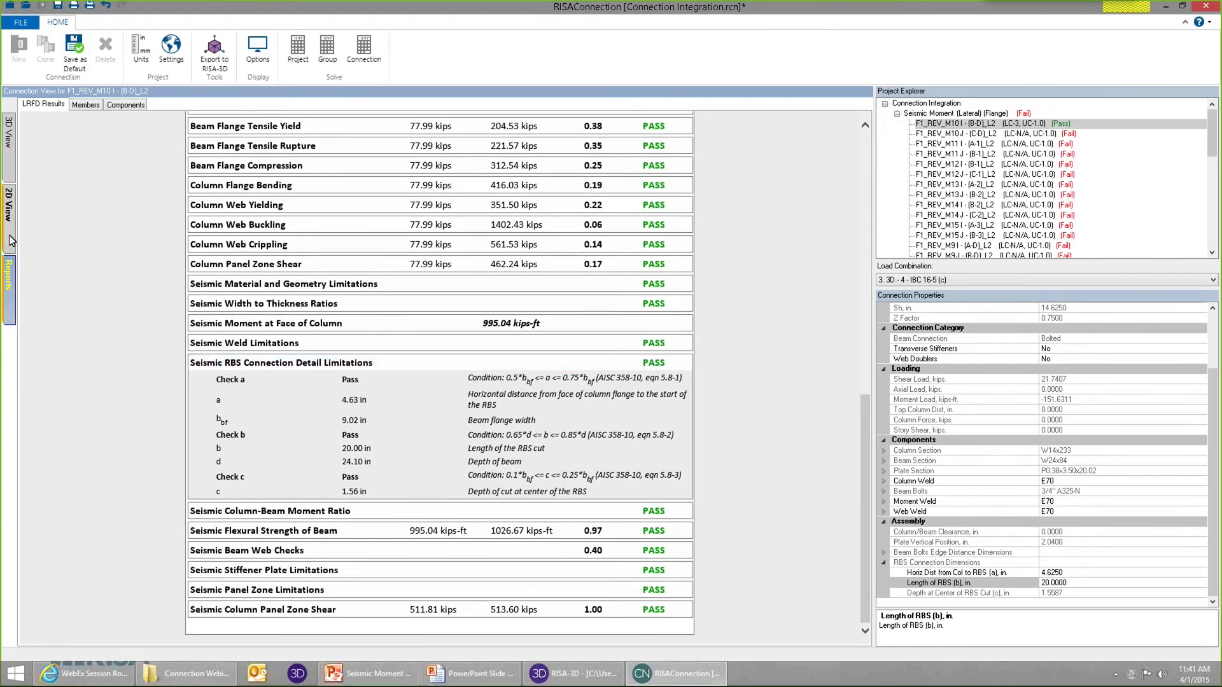
click(10, 205)
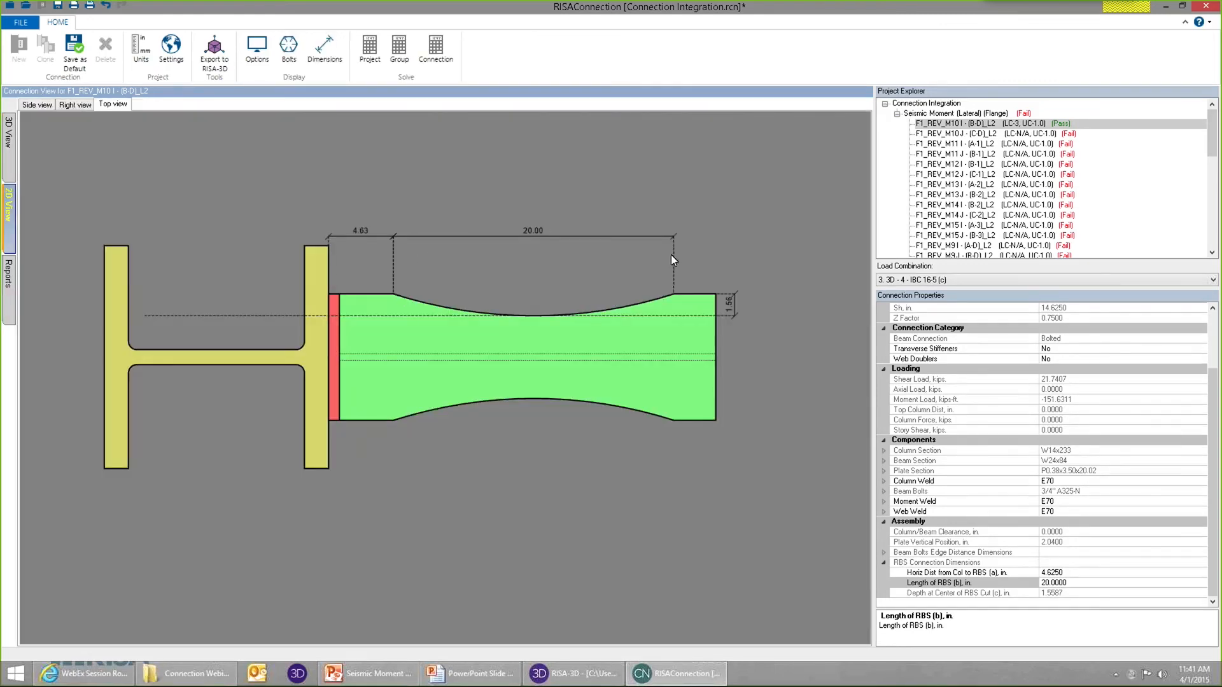
click(9, 273)
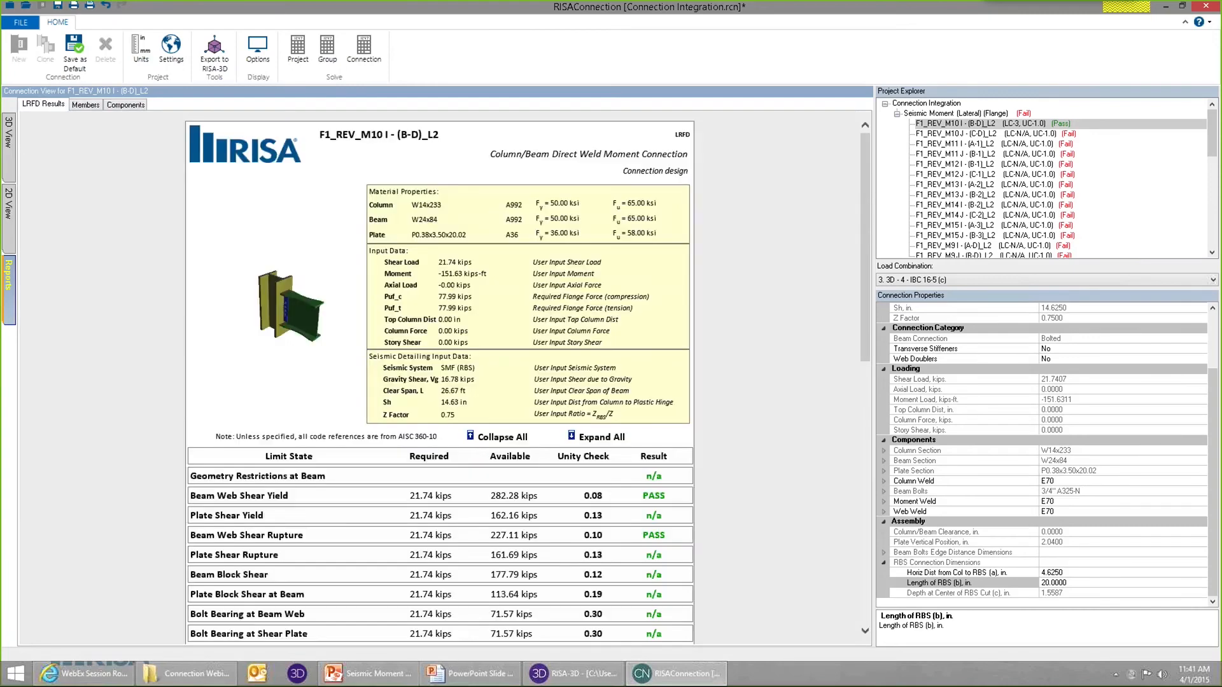
Open connection F1_REV_M10 J - (C-D)_L2 and view its results report and the RBS dimensions in the 2D top view.
click(1039, 134)
click(11, 294)
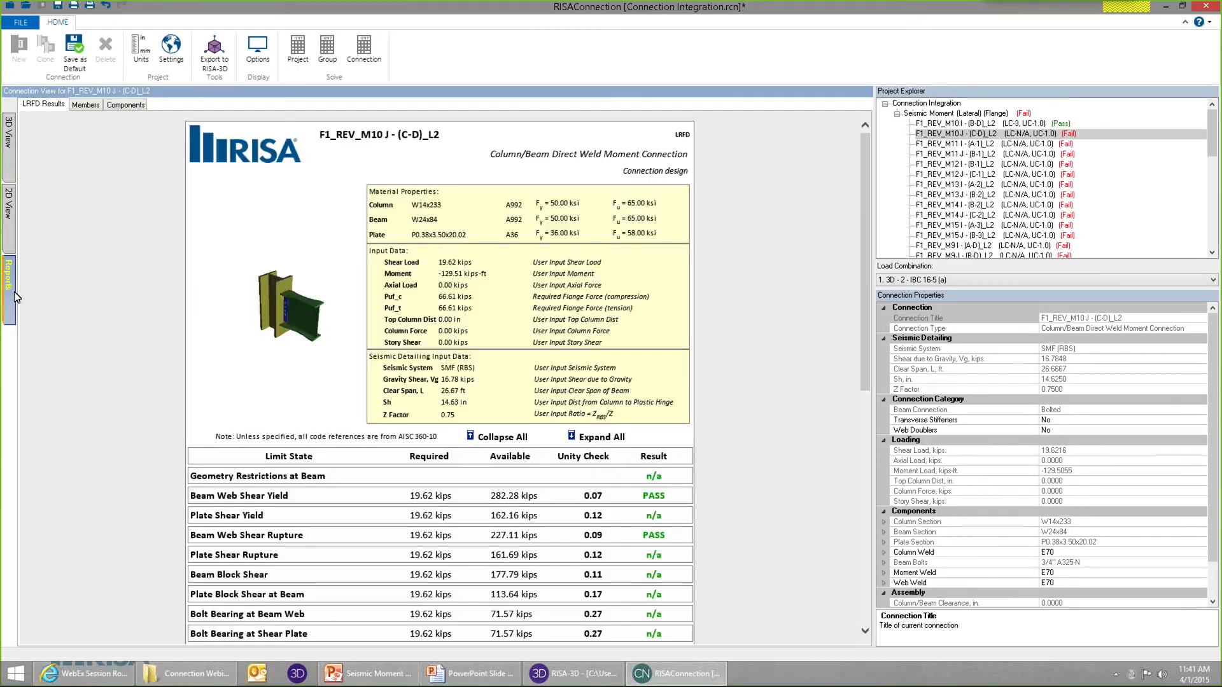
click(9, 204)
click(113, 105)
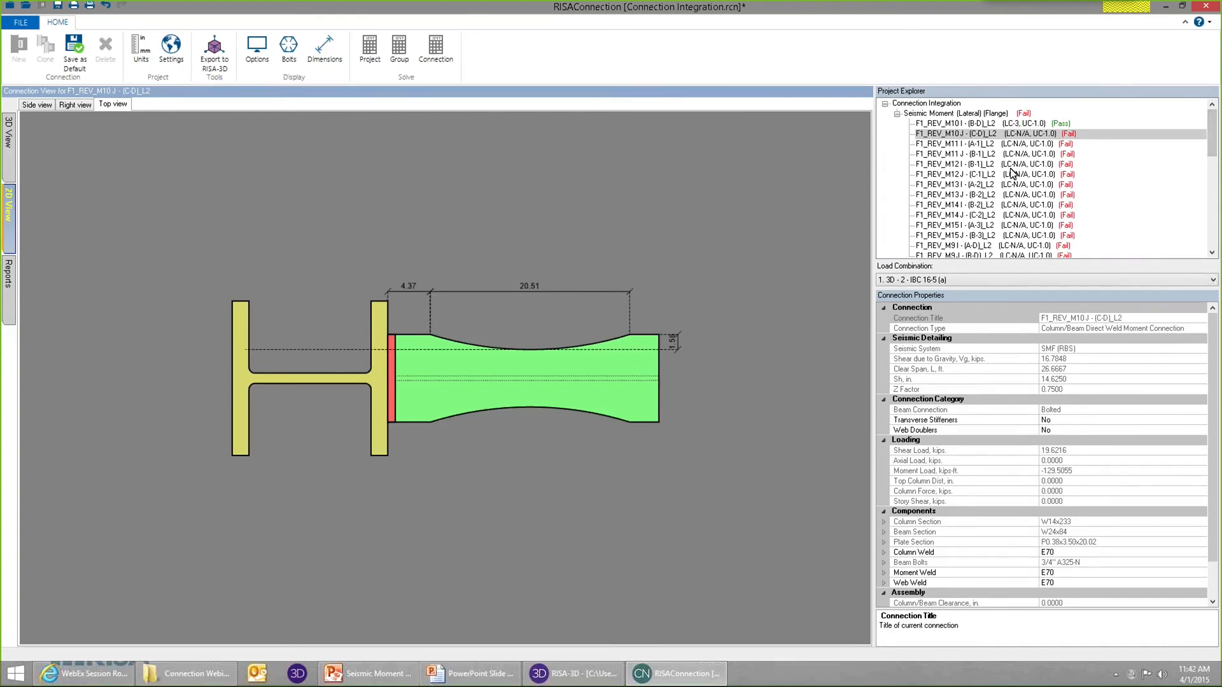
Set the Length of RBS (b) to 20 in for the entire Seismic Moment (Lateral) (Flange) group and solve the whole project.
click(989, 116)
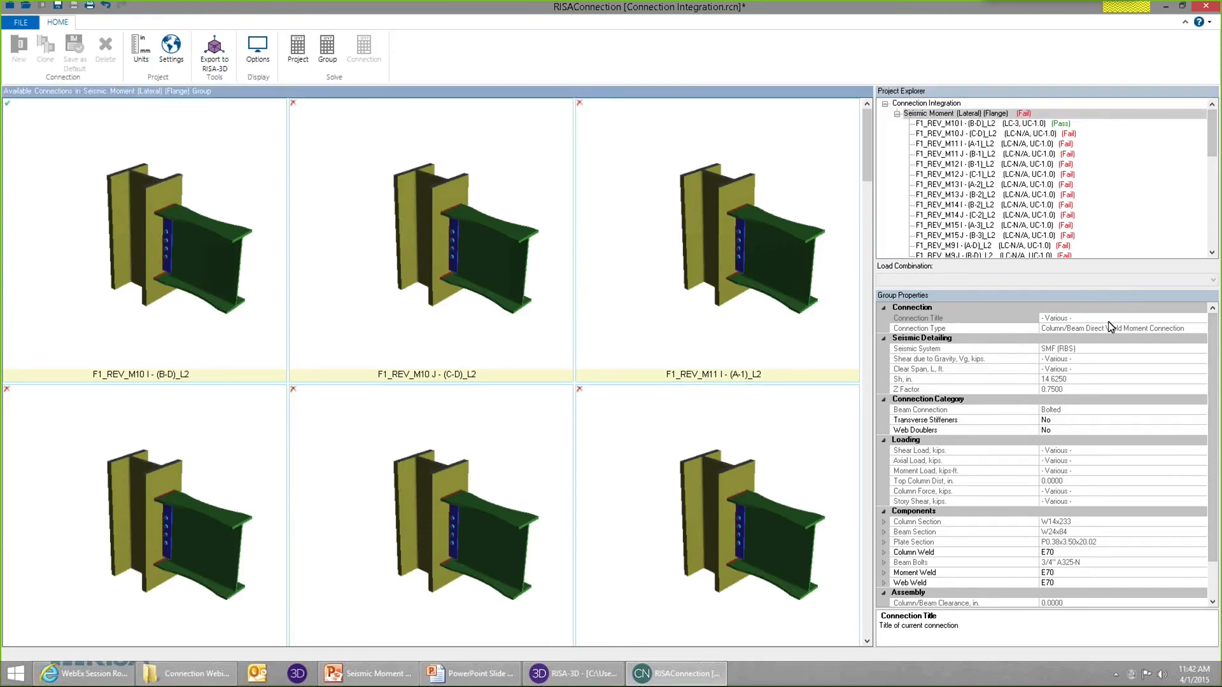
scroll(1216, 339, down, 2)
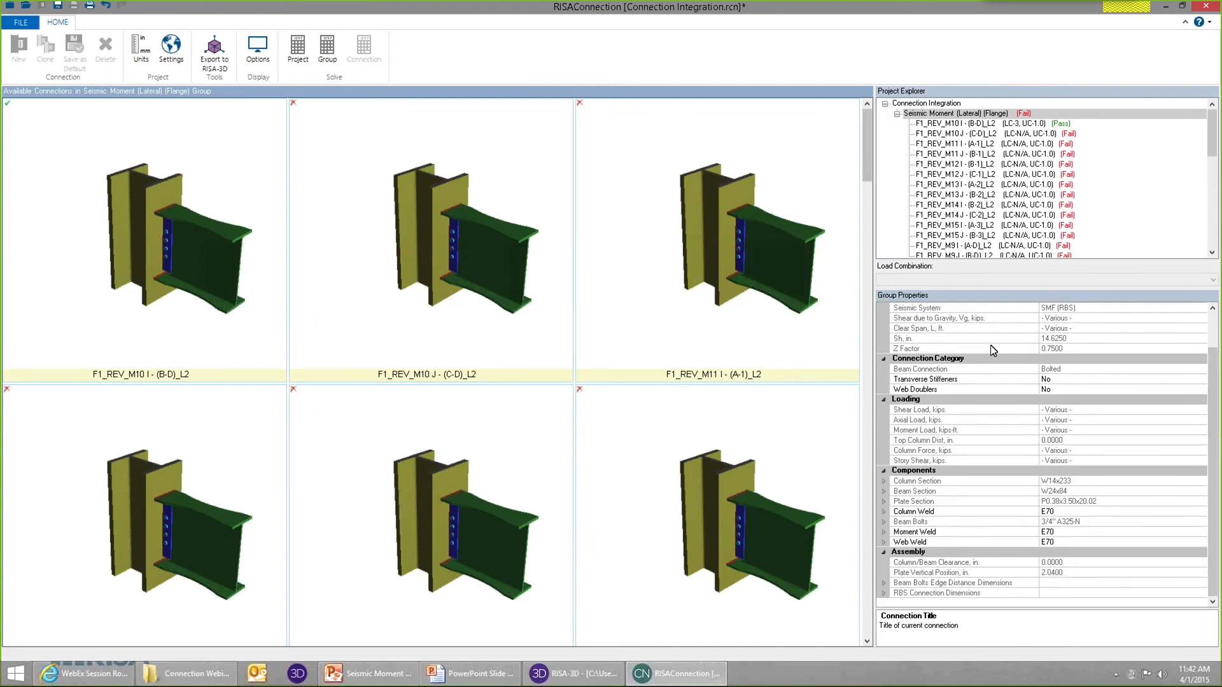
click(883, 593)
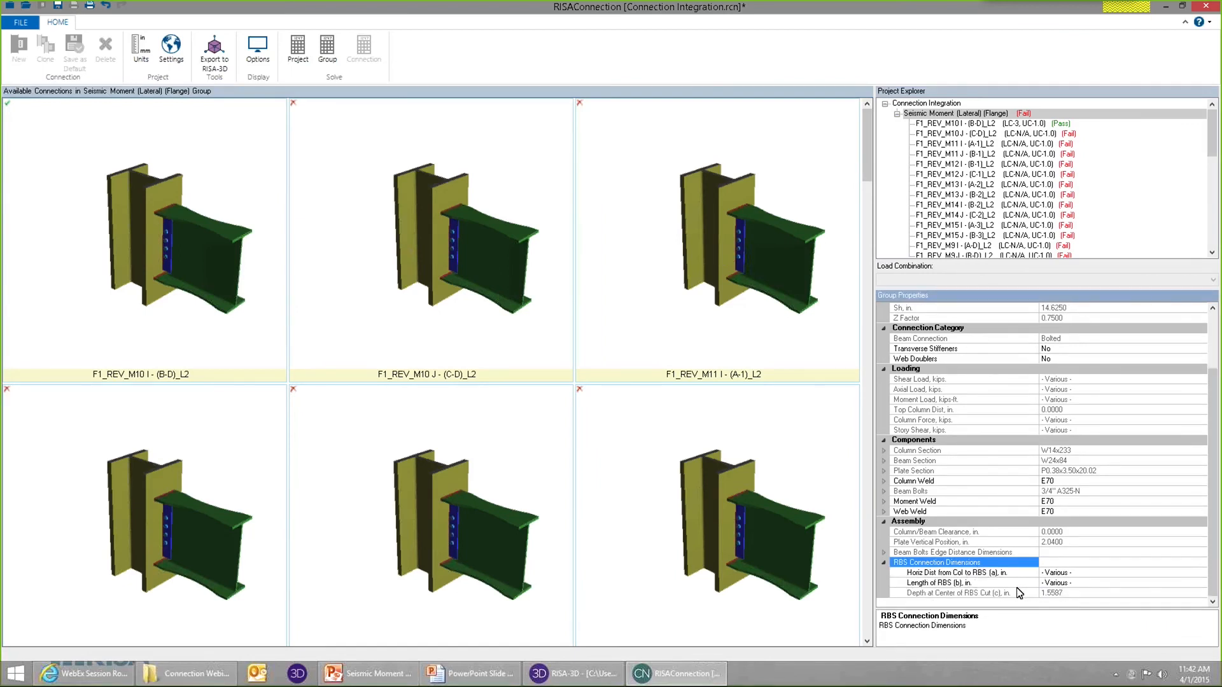
click(953, 585)
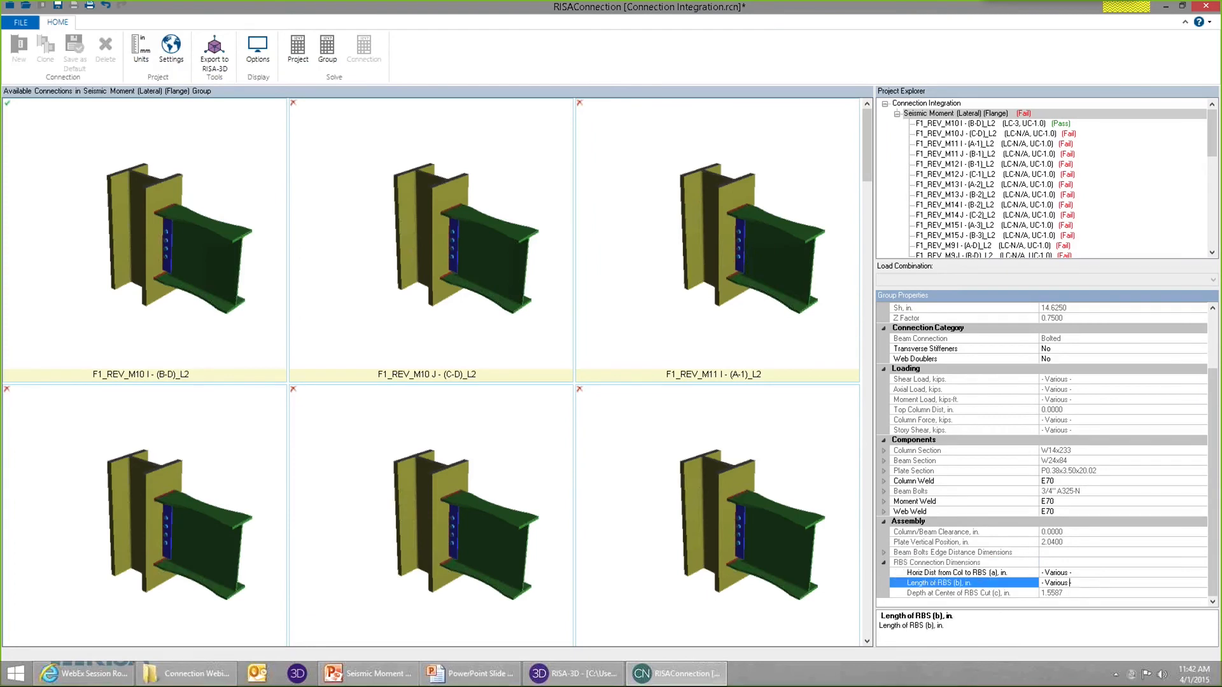
drag(956, 575, 953, 574)
text(20)
key(Return)
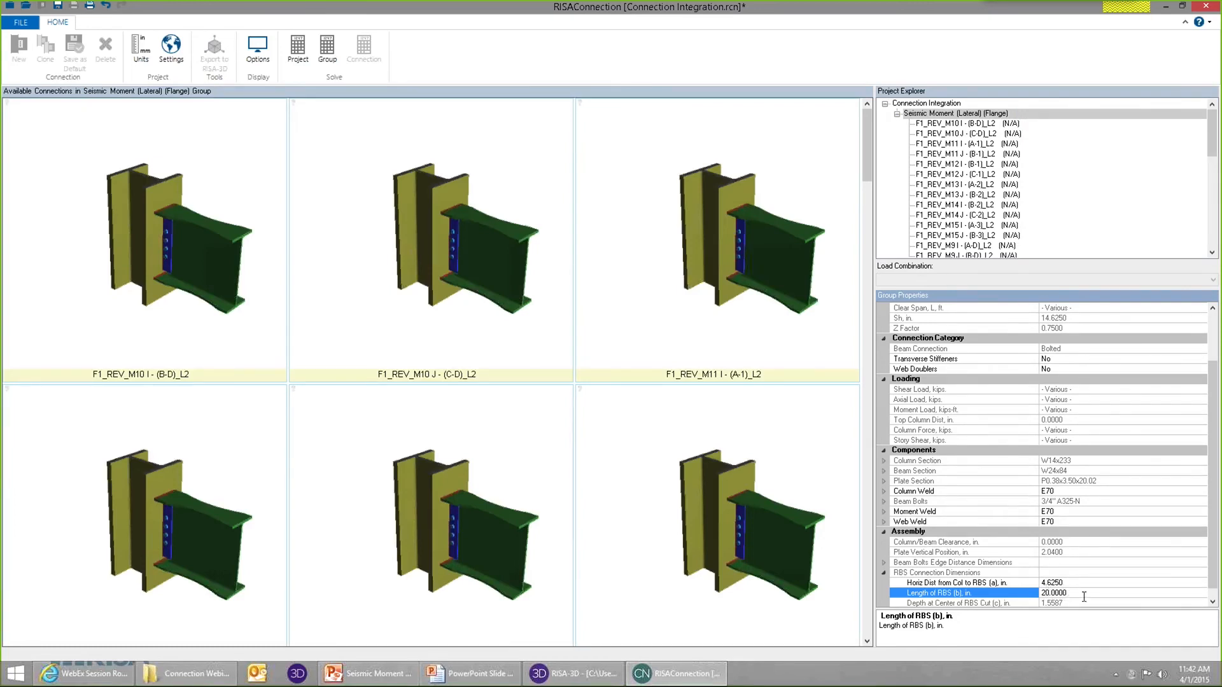
click(711, 326)
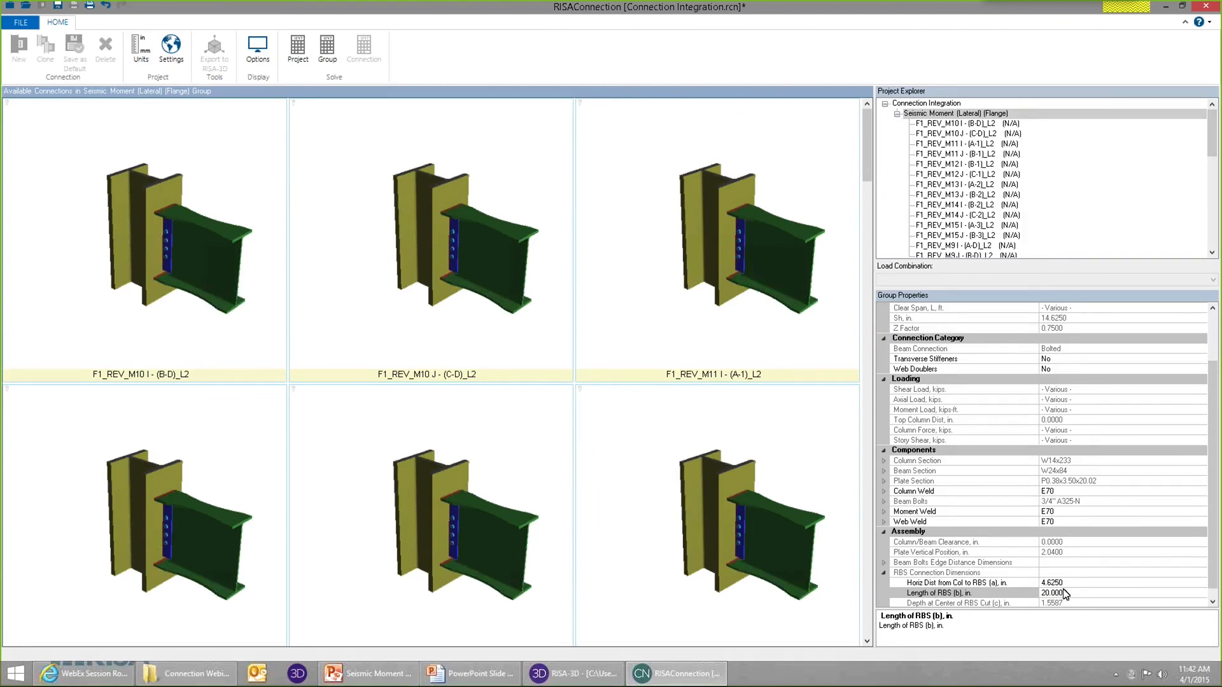
click(299, 48)
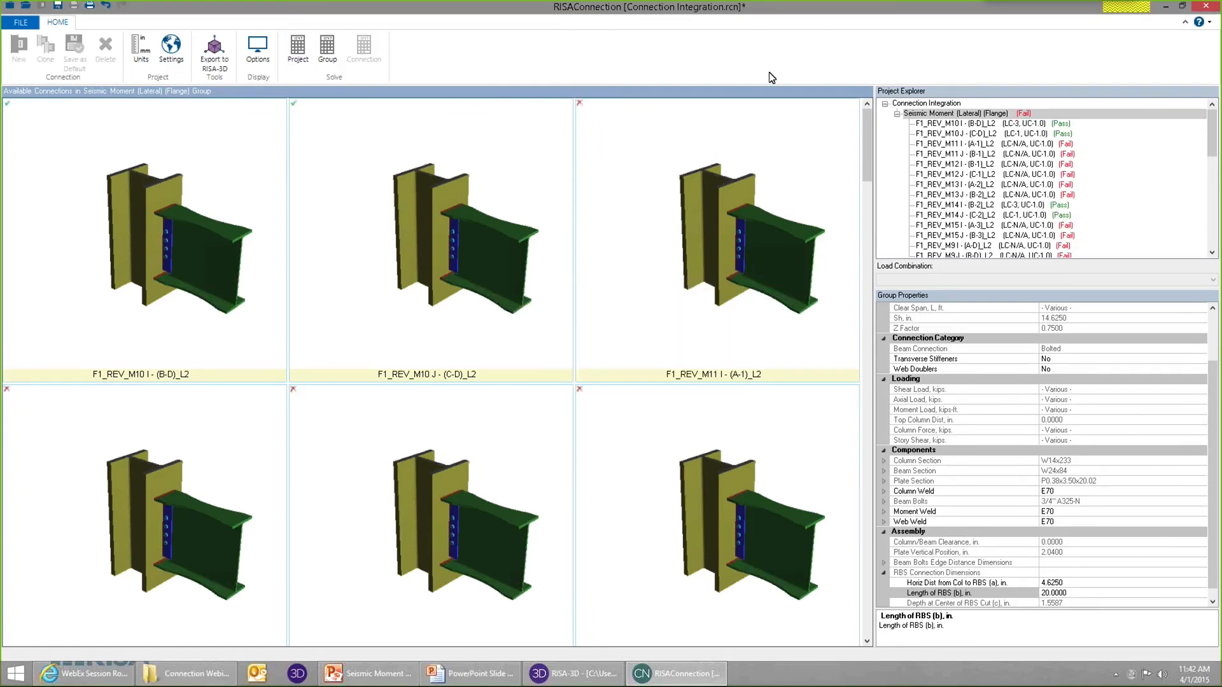
Open connection F1_REV_M11 I - (A-1)_L2 and examine its shear plate, bolts and welds up close in the 3D view.
click(1061, 123)
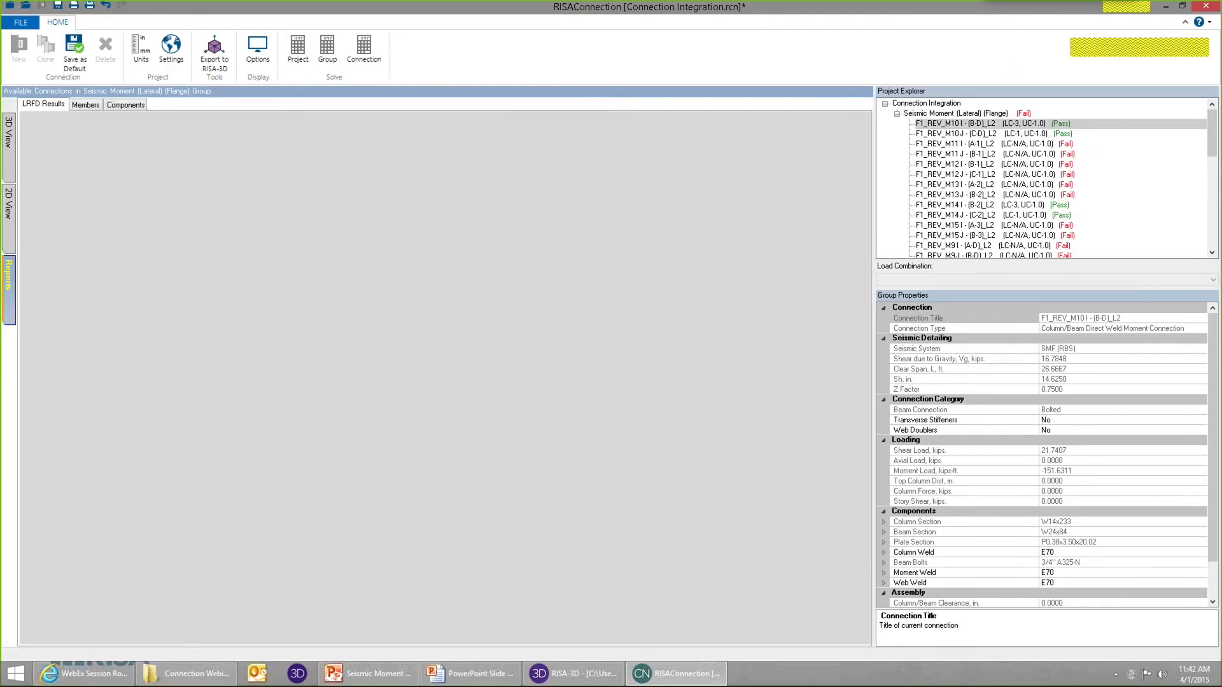
click(1063, 143)
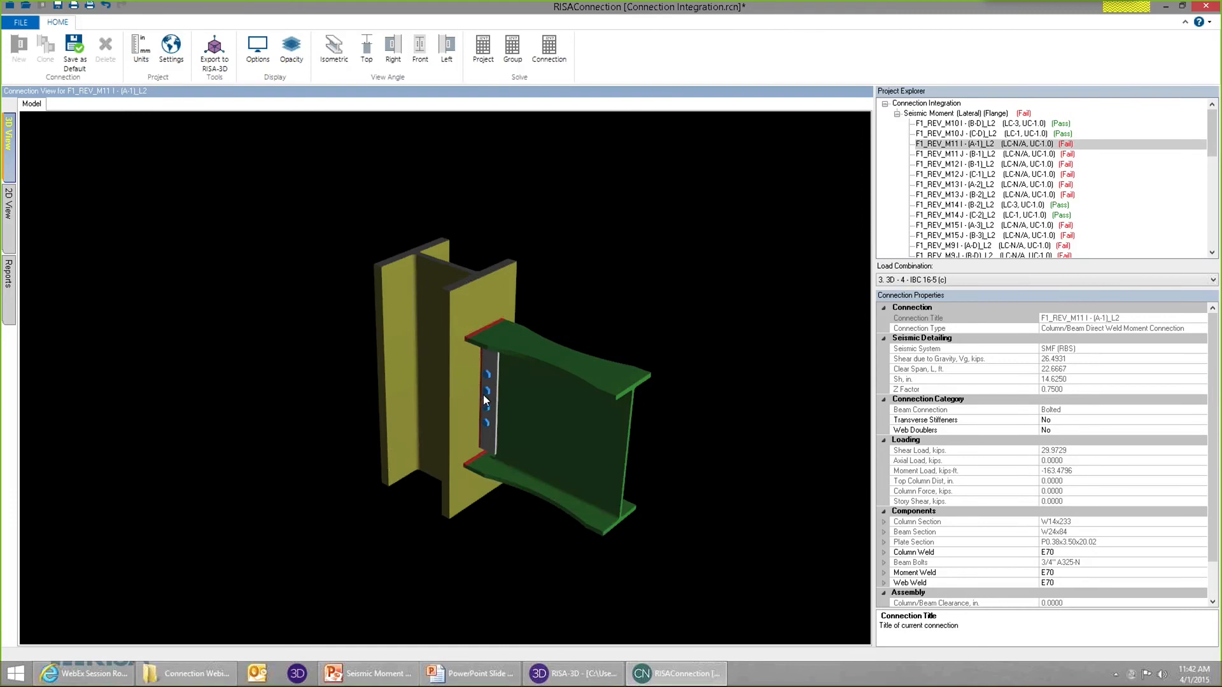
middle_drag(42, 312, 462, 391)
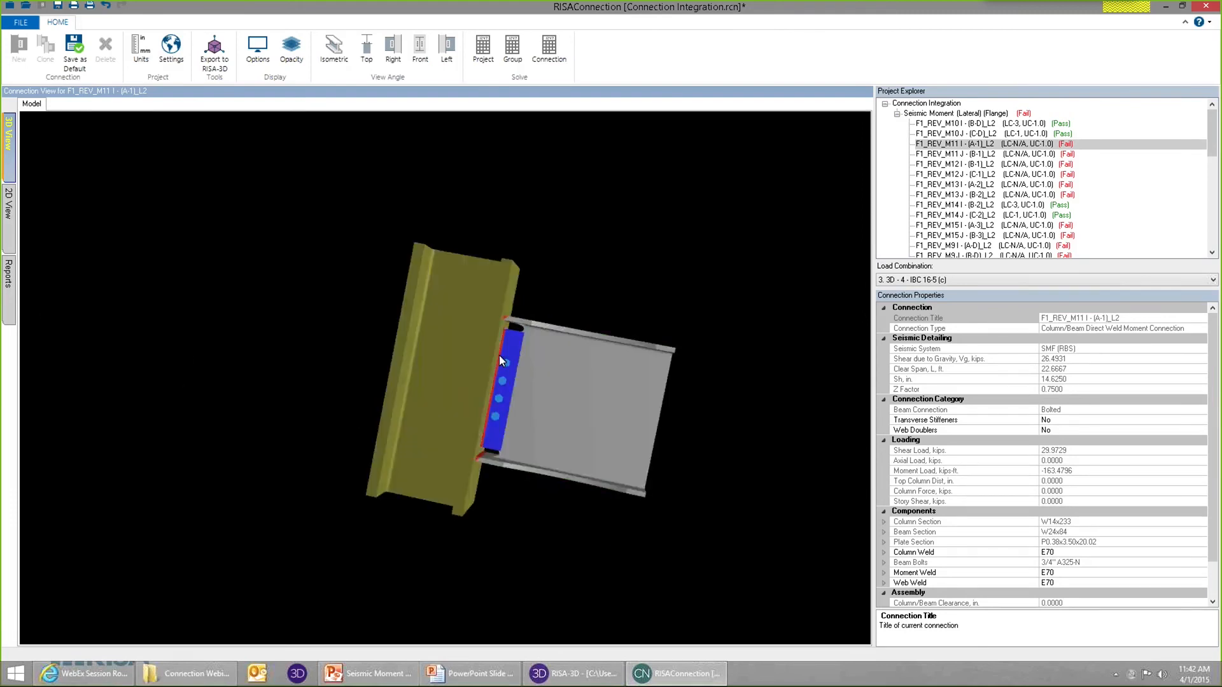
scroll(510, 354, up, 5)
scroll(498, 311, down, 5)
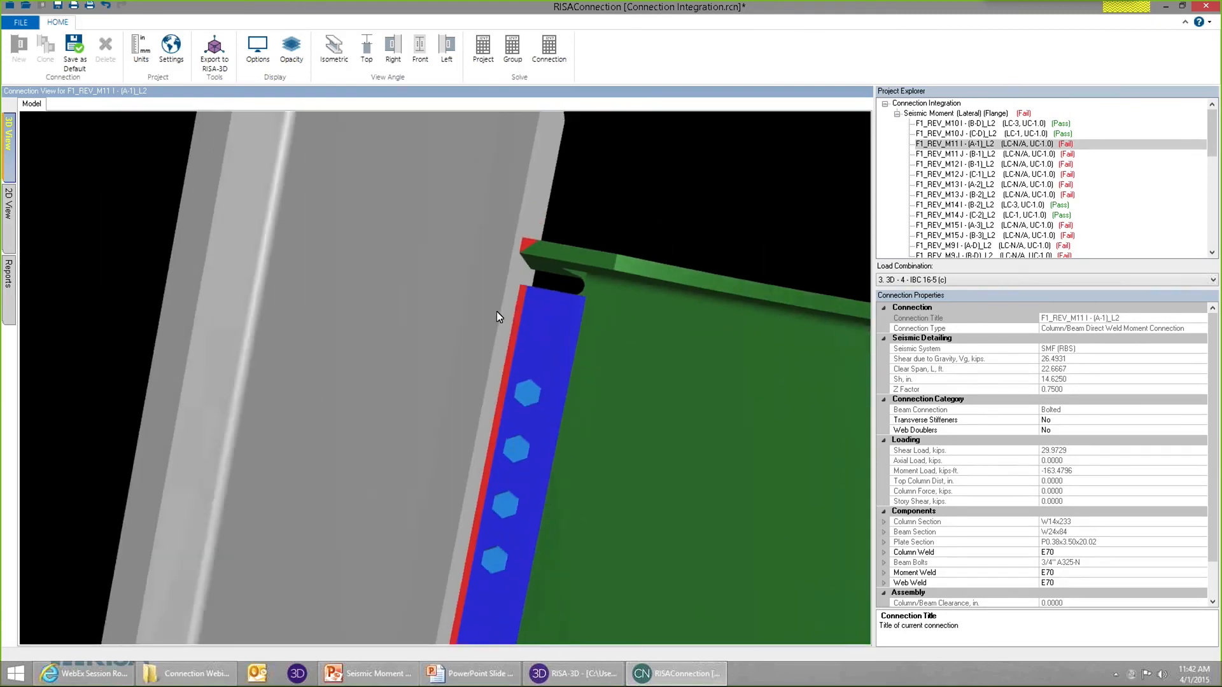
scroll(520, 400, up, 3)
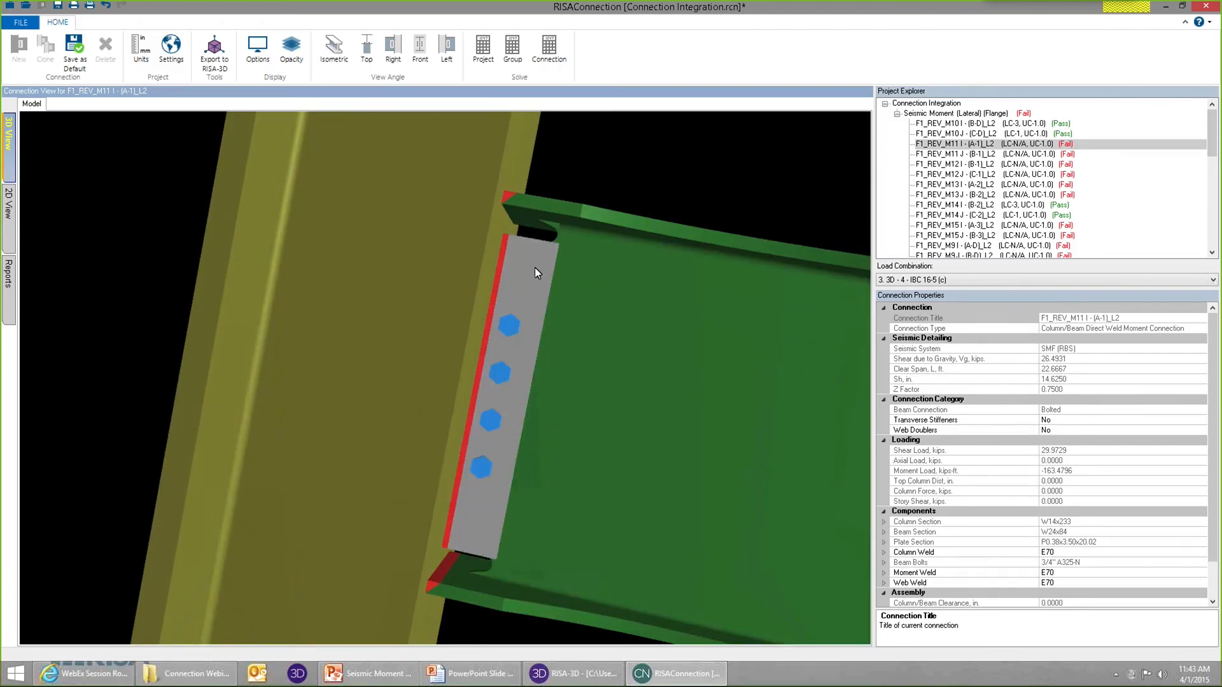
Examine both sides of the shear plate, its bolts and the web weld down to the beam's lower flange in the 3D view.
scroll(535, 268, down, 4)
middle_drag(692, 324, 400, 299)
scroll(410, 223, up, 5)
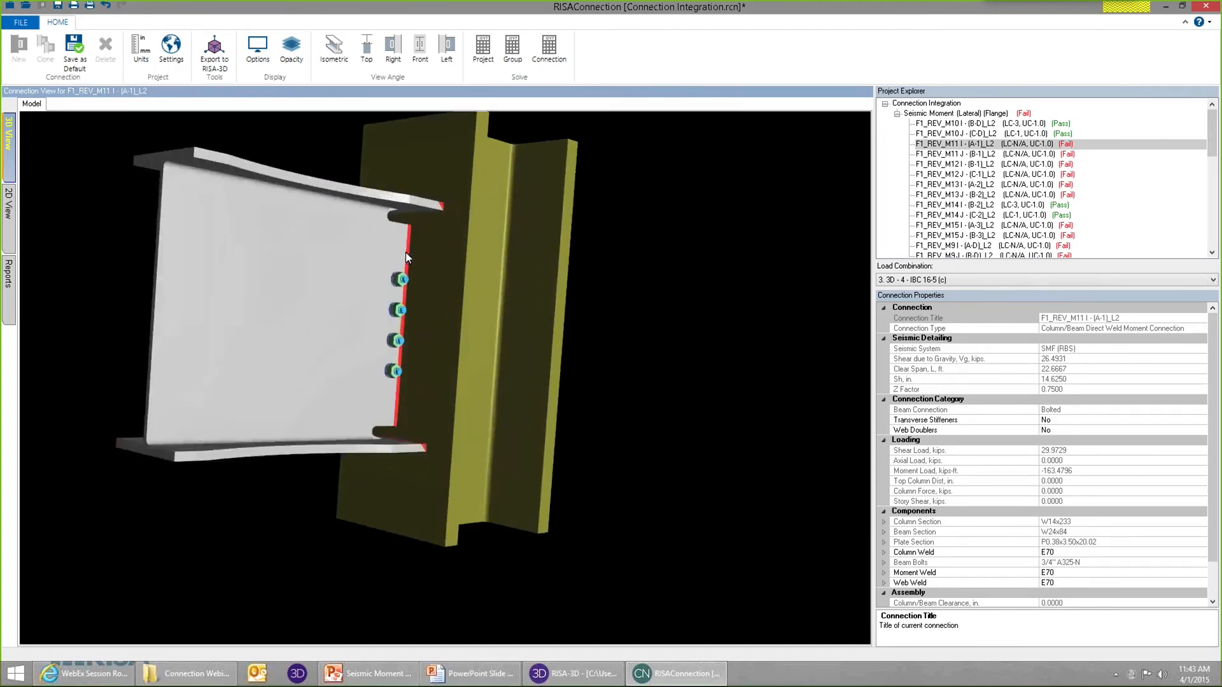
scroll(413, 224, down, 3)
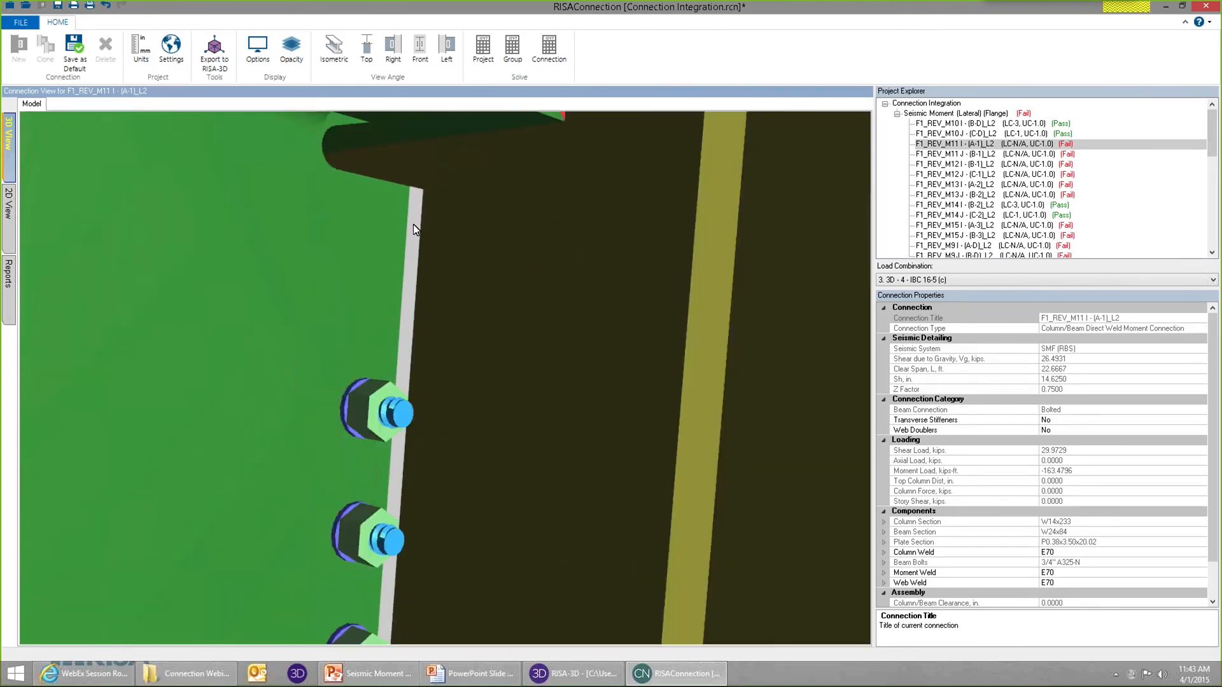
click(415, 199)
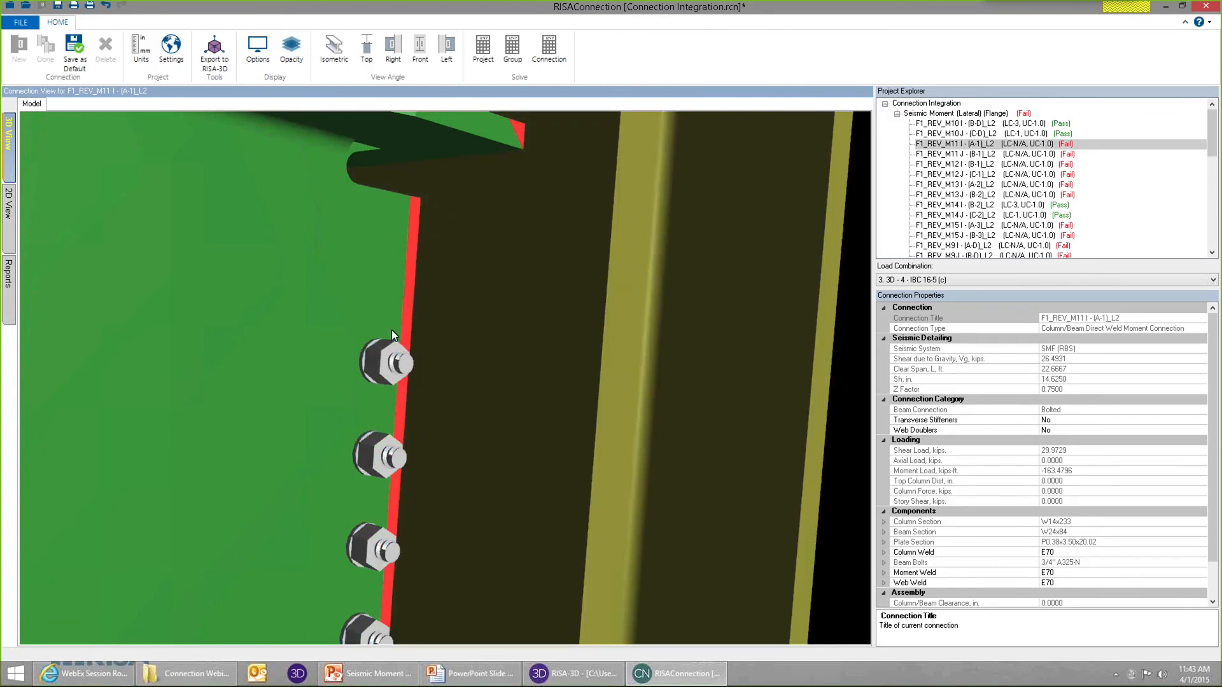
scroll(408, 226, down, 5)
scroll(423, 436, up, 5)
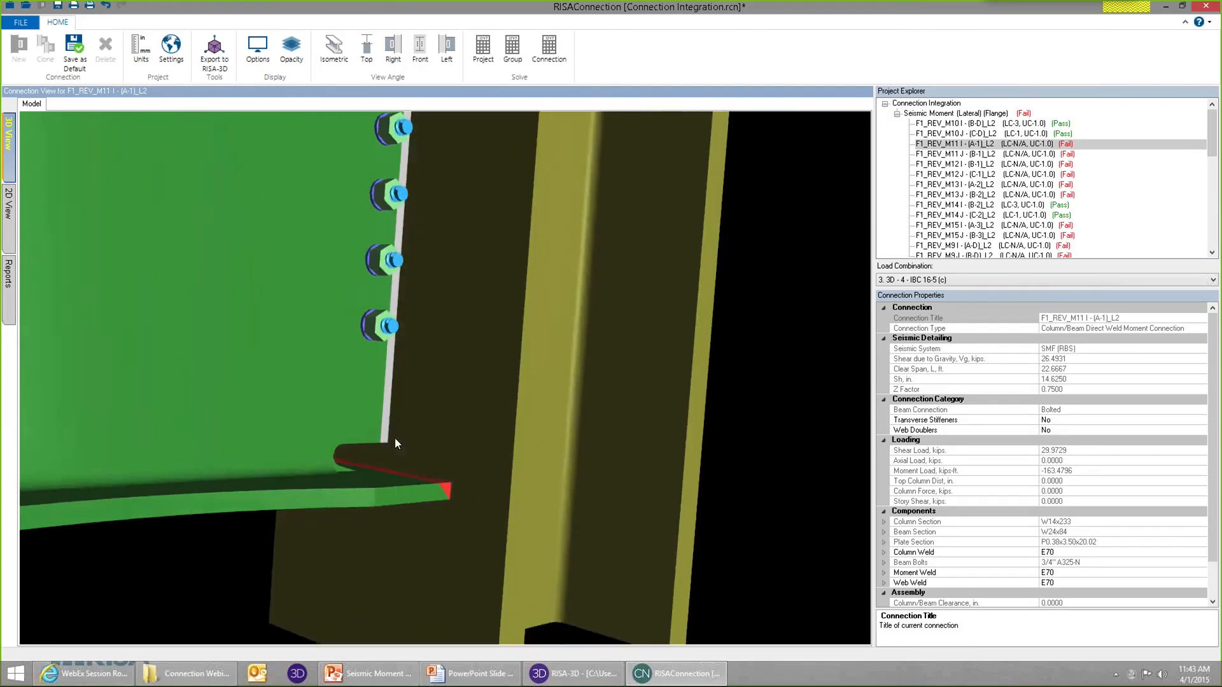
scroll(395, 440, down, 5)
drag(391, 379, 612, 386)
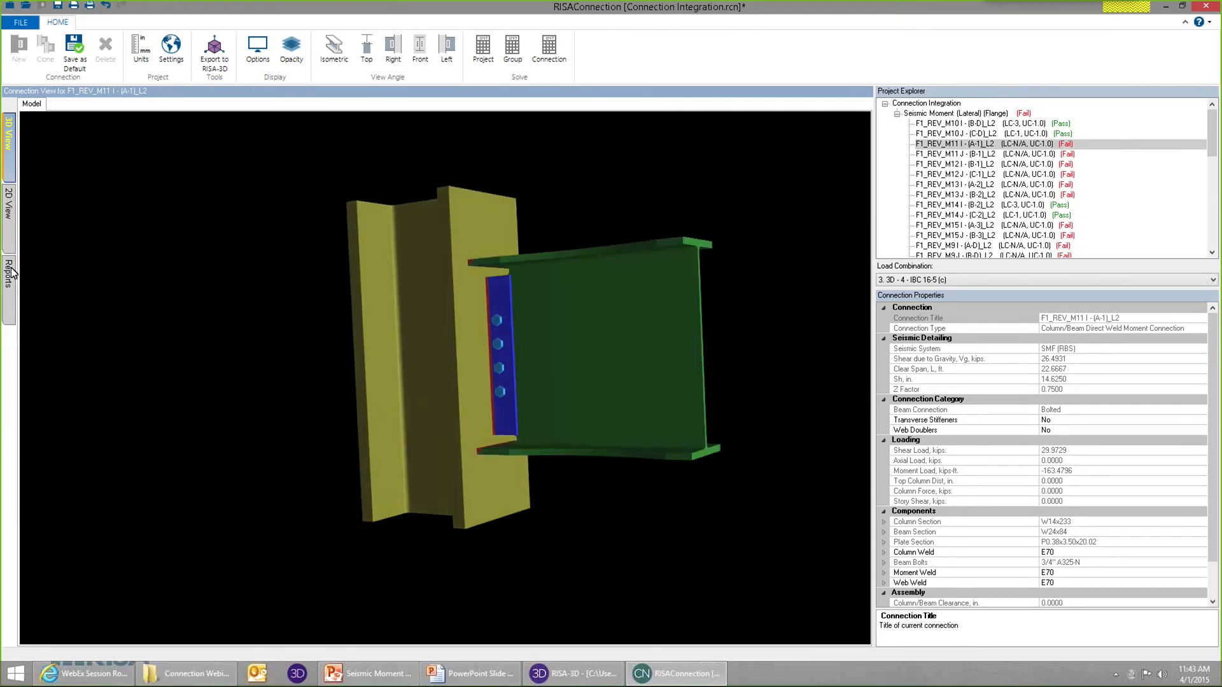
Review this connection's results report and the details of its Seismic Column Panel Zone Shear check.
click(10, 273)
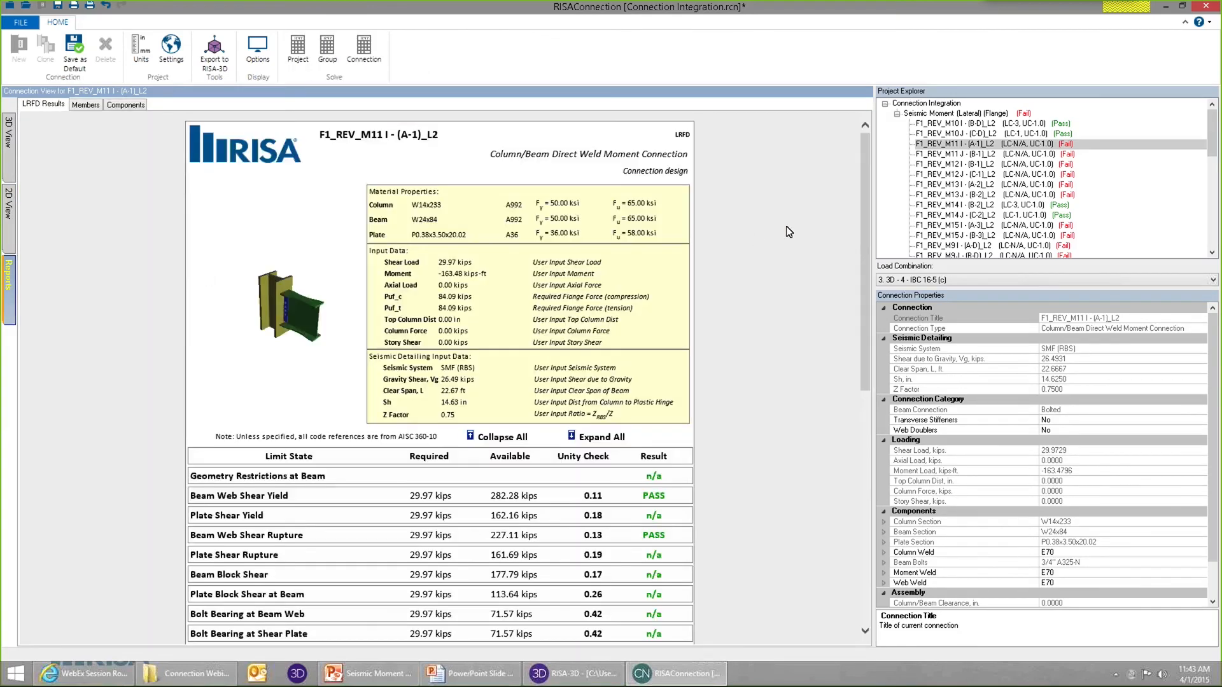
drag(866, 234, 867, 470)
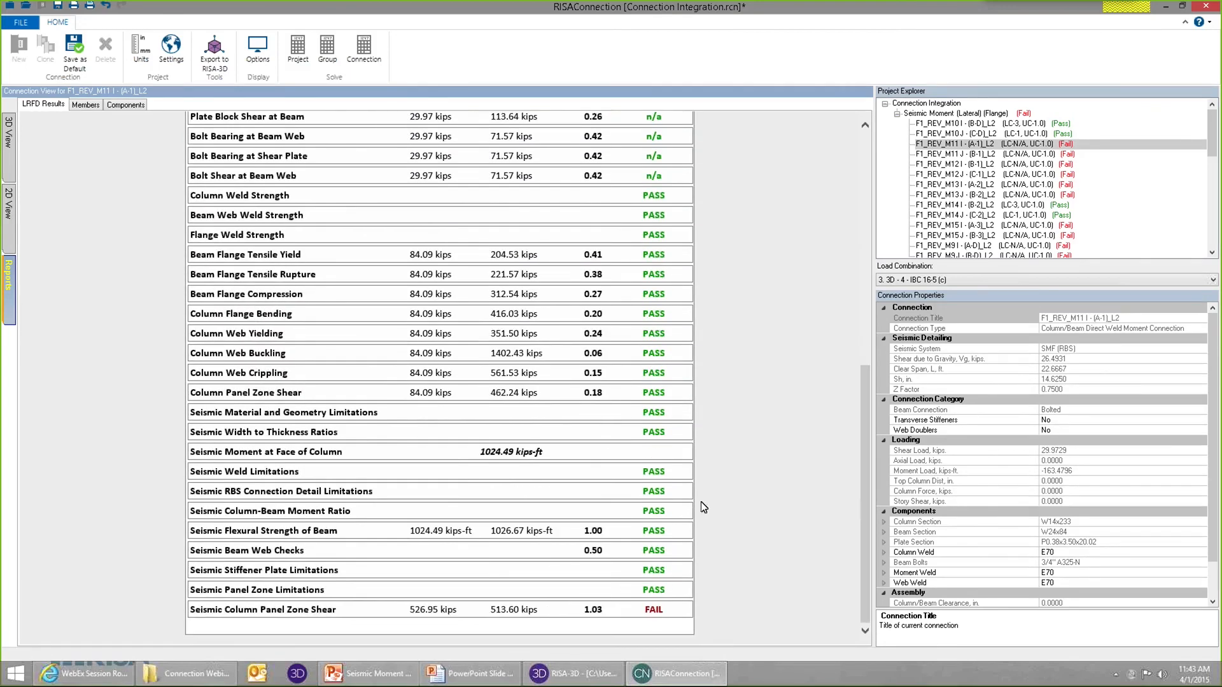
click(330, 611)
scroll(423, 456, down, 3)
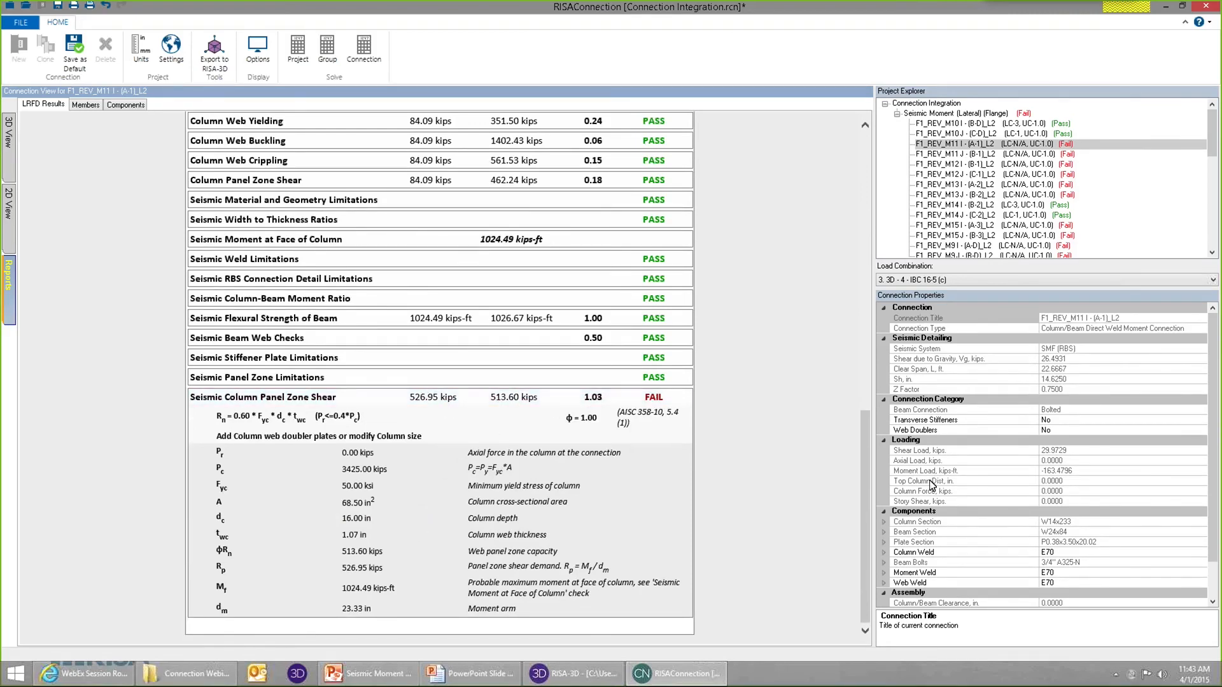
drag(867, 468, 849, 263)
scroll(849, 263, up, 5)
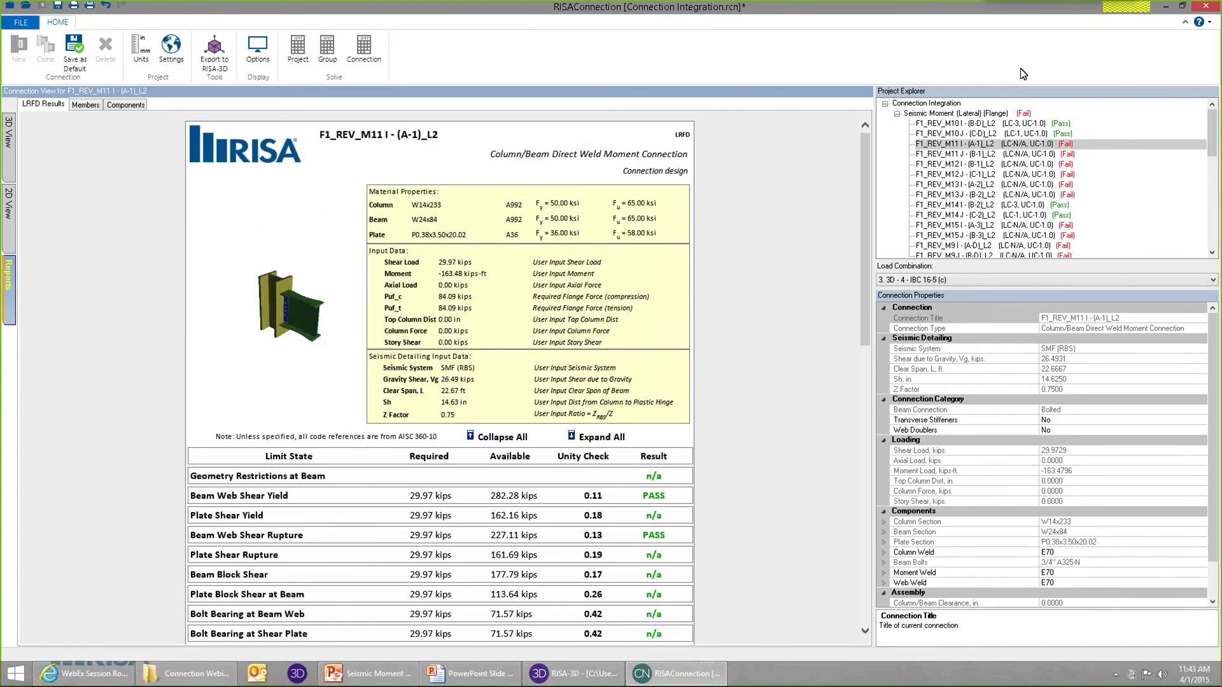
Enable Web Doublers for the entire Seismic Moment (Lateral) (Flange) group and solve the whole project.
click(997, 115)
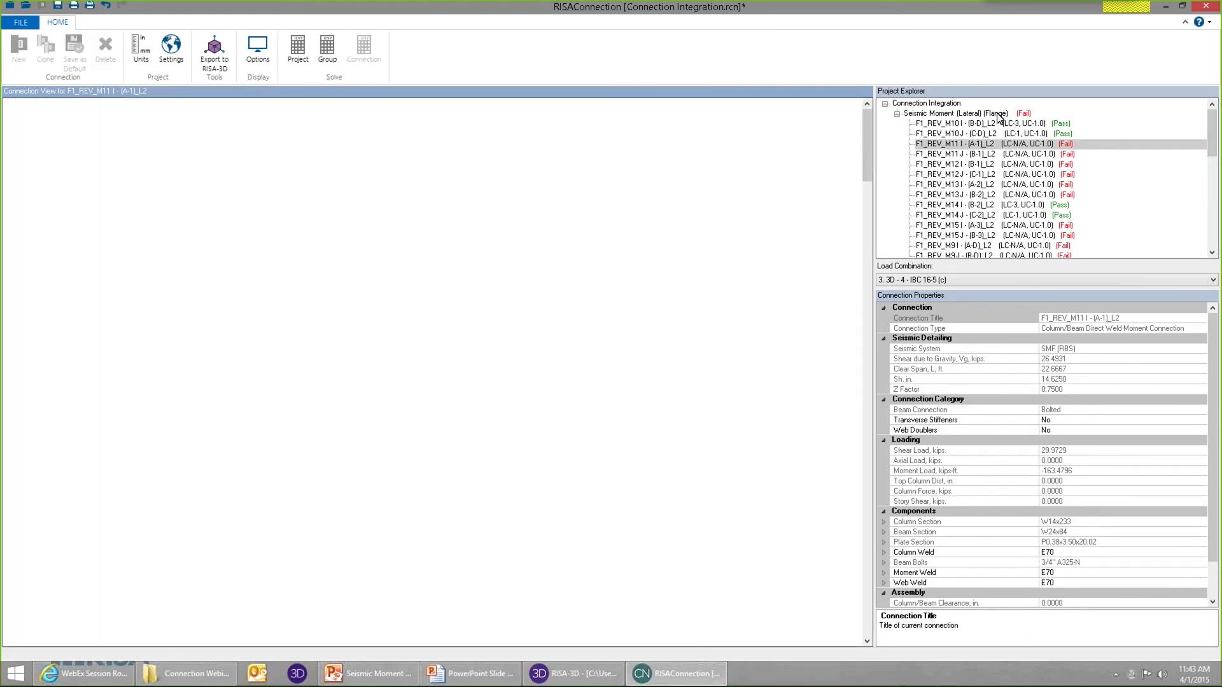
click(1088, 432)
click(1202, 431)
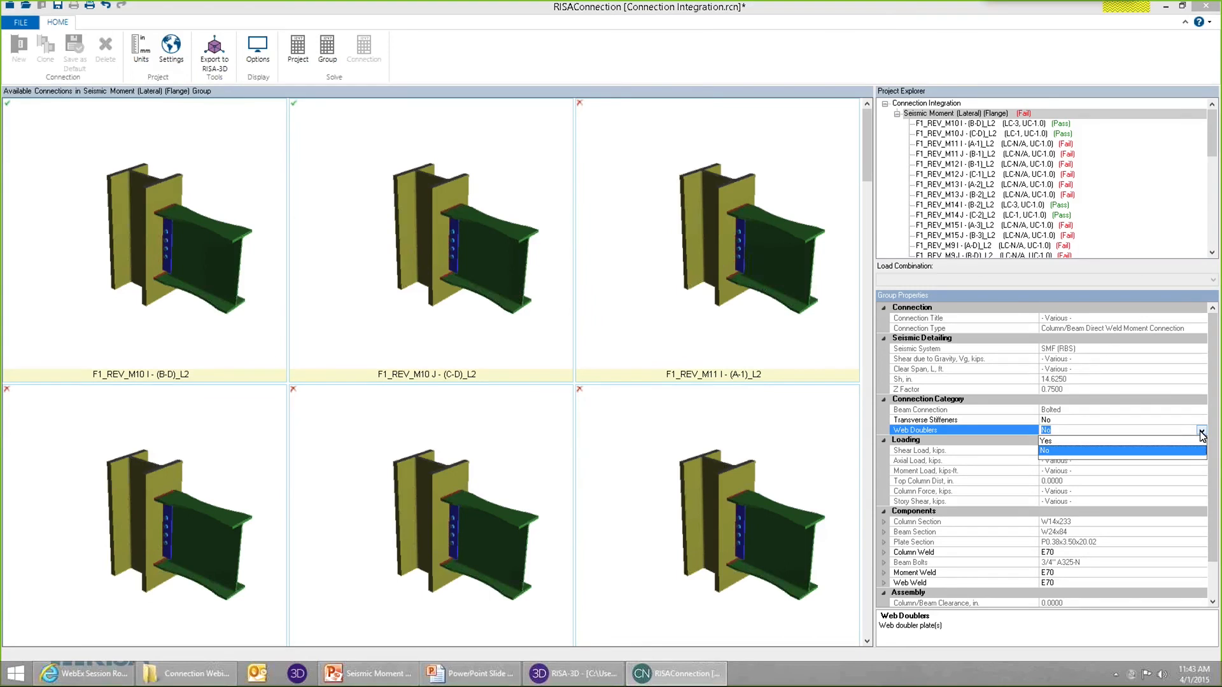
click(1080, 441)
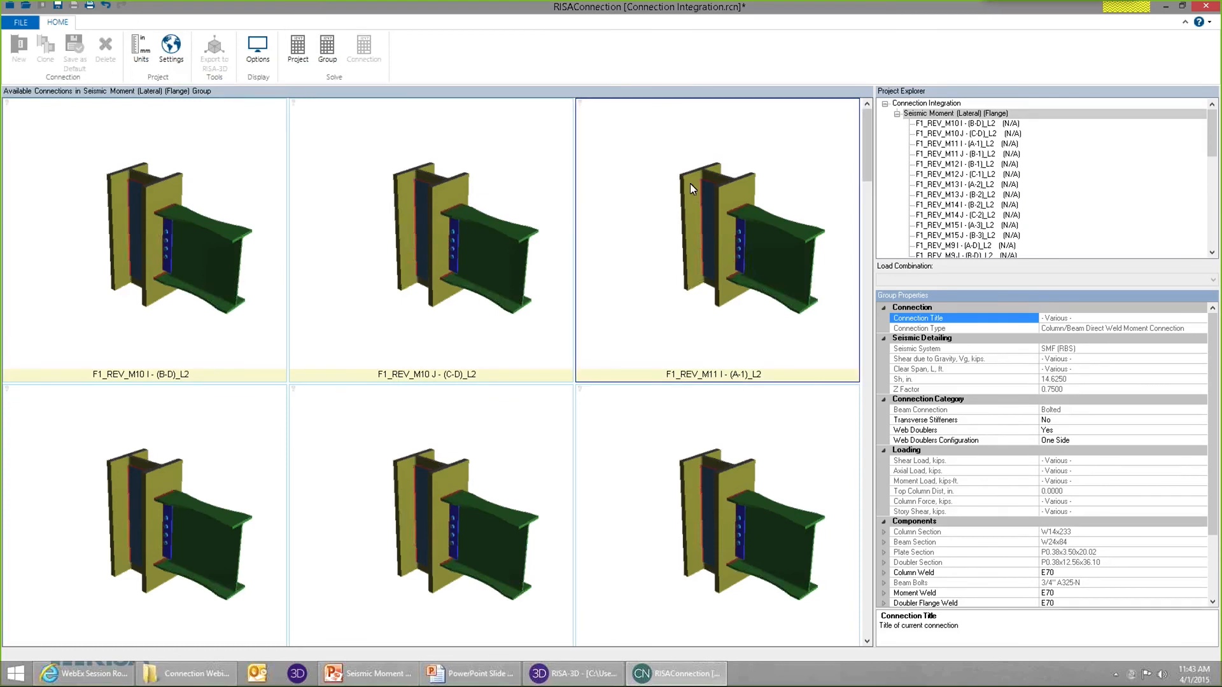
click(653, 135)
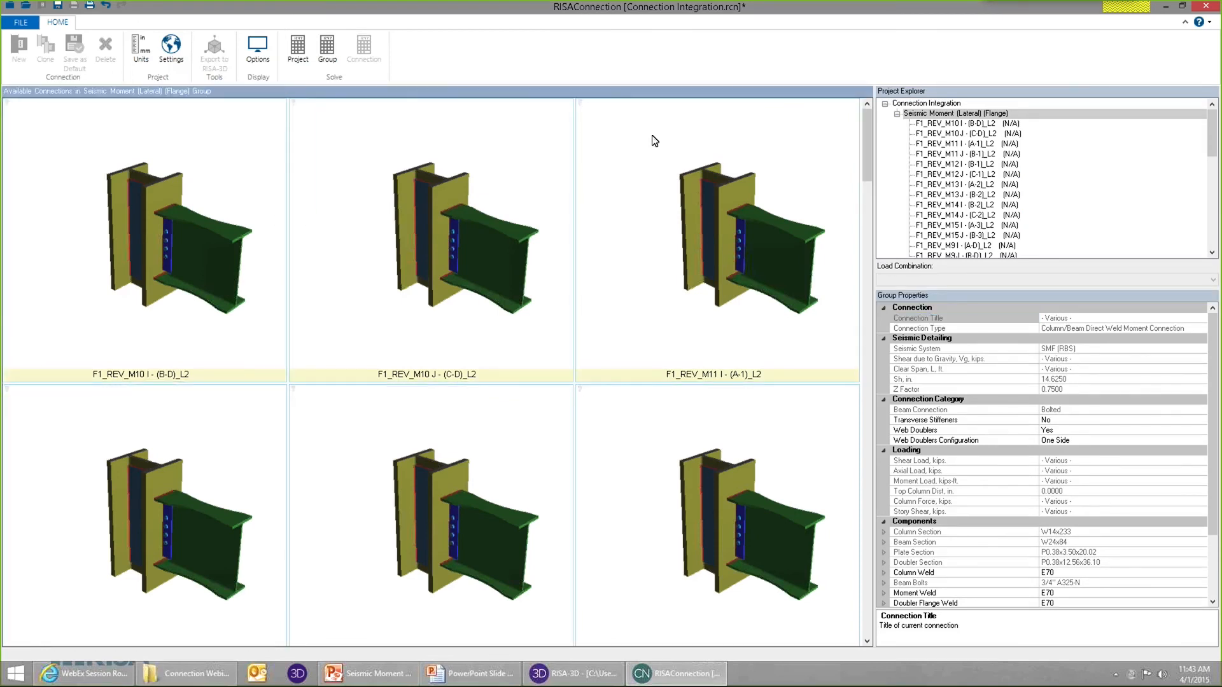
click(298, 48)
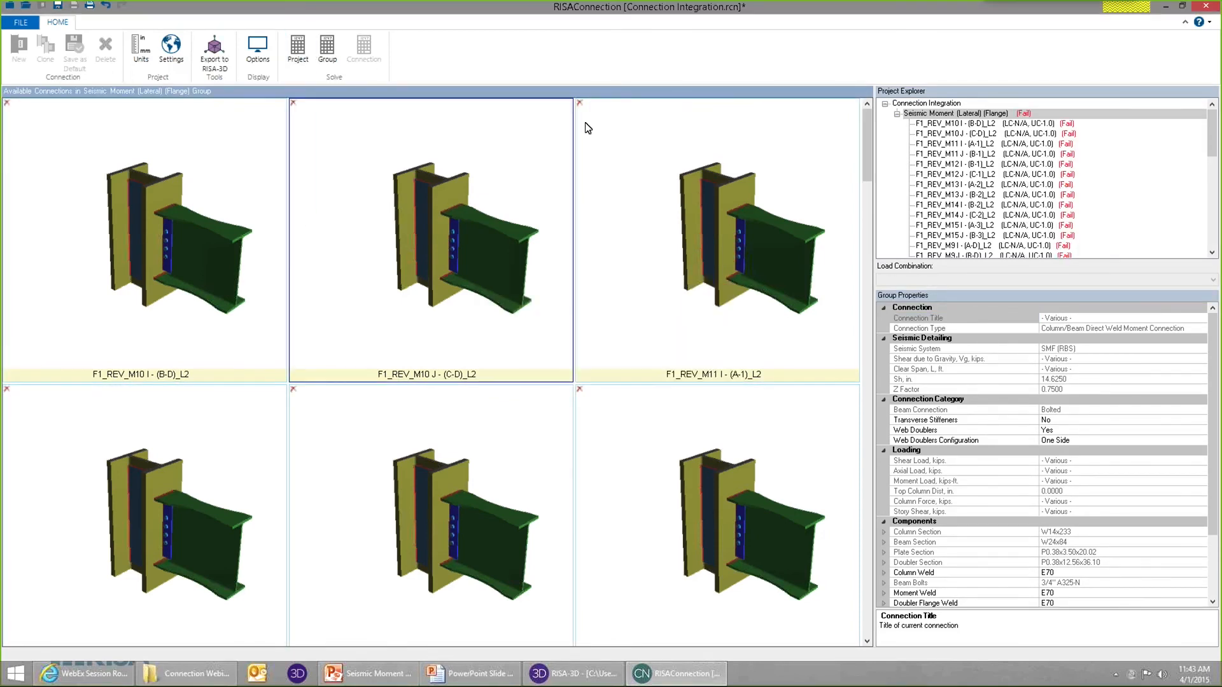
Open connection F1_REV_M10 J - (C-D)_L2 and examine the column's web doubler plate in the 3D view.
double_click(494, 231)
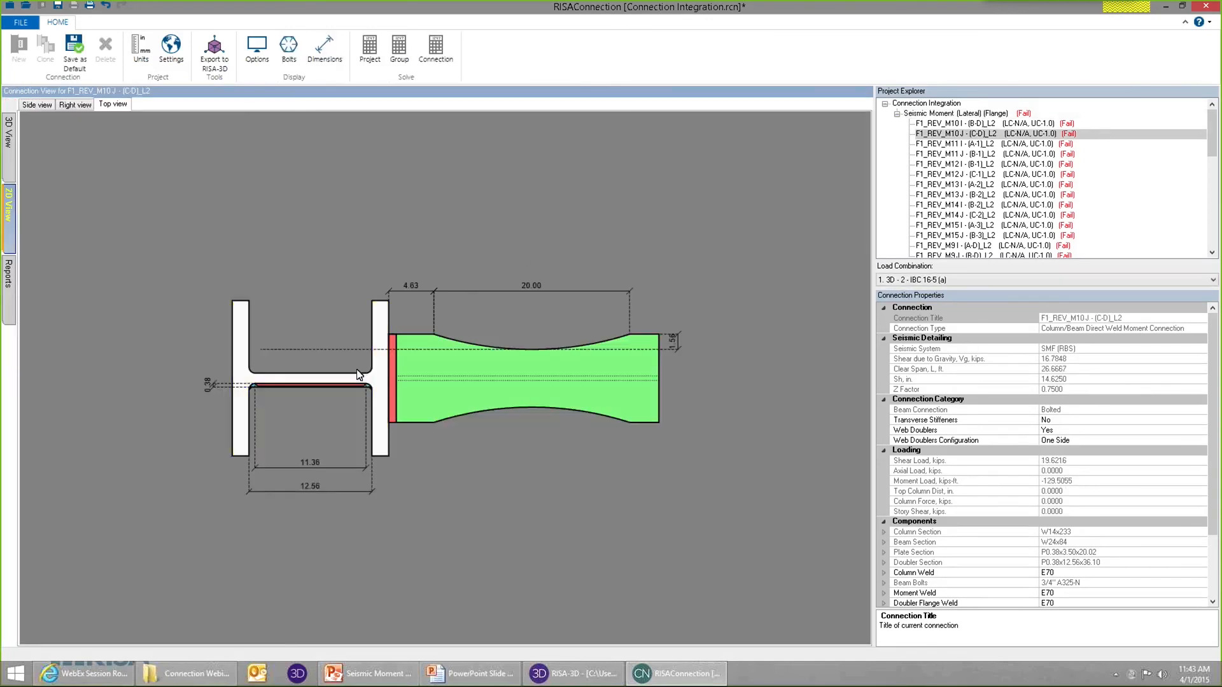
click(8, 135)
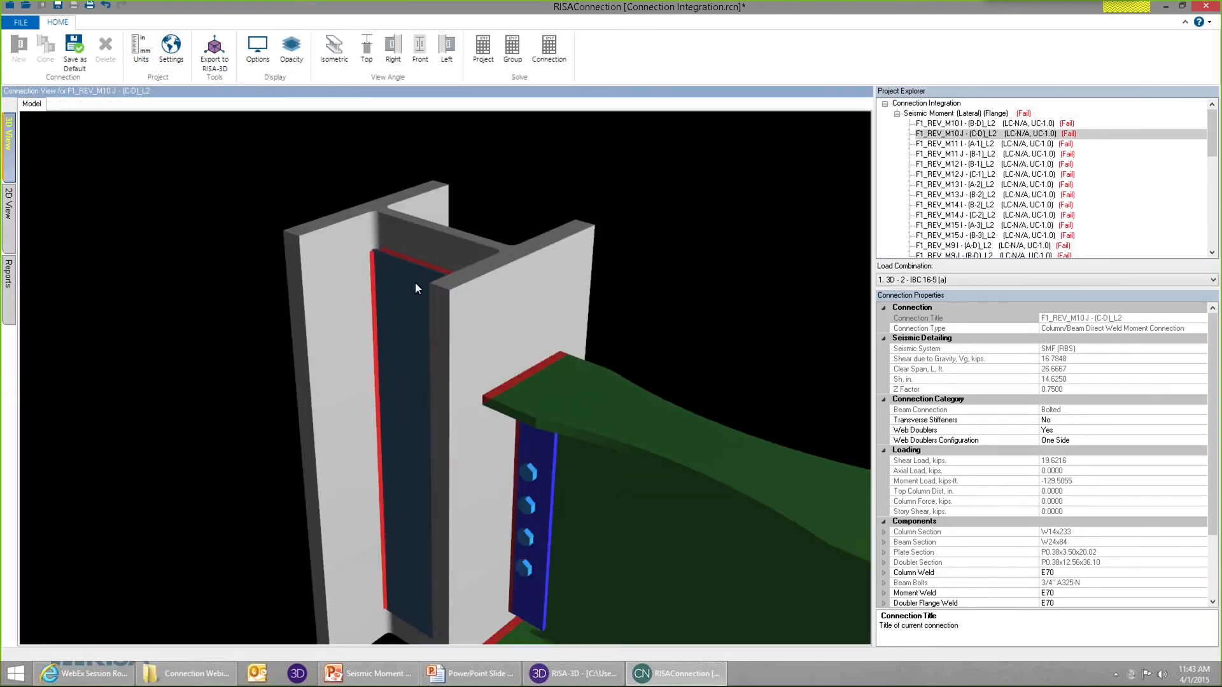
scroll(415, 282, up, 4)
scroll(394, 259, down, 6)
middle_drag(417, 312, 508, 420)
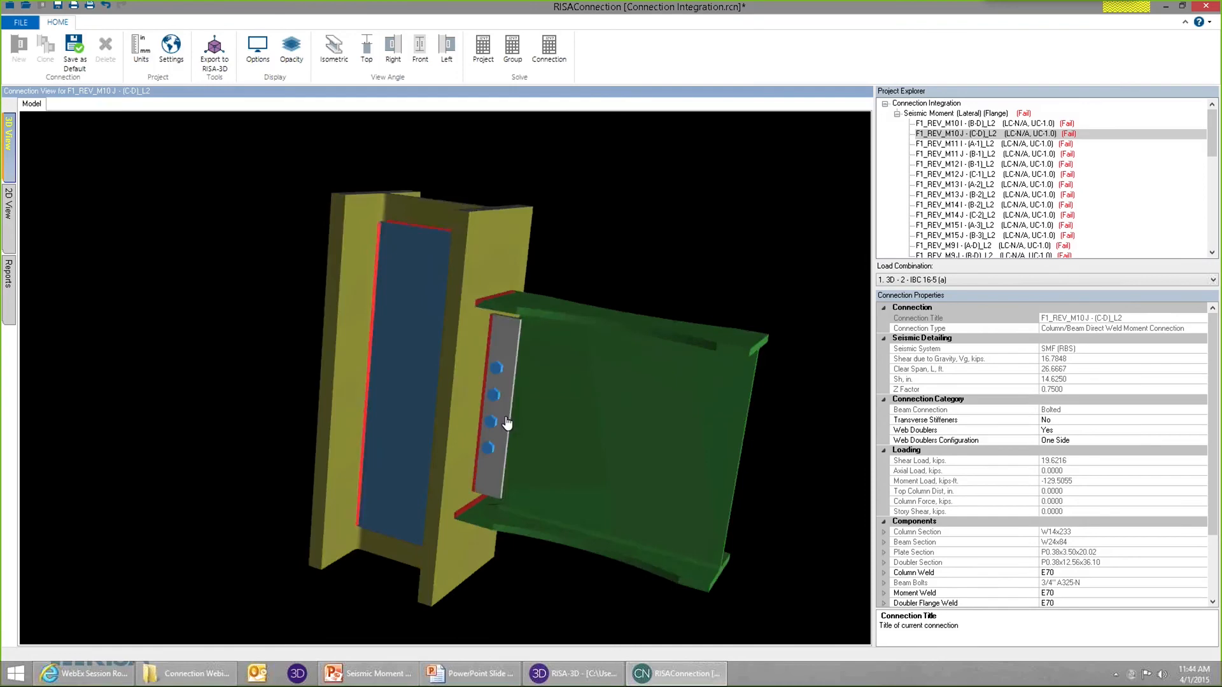
middle_drag(600, 431, 140, 431)
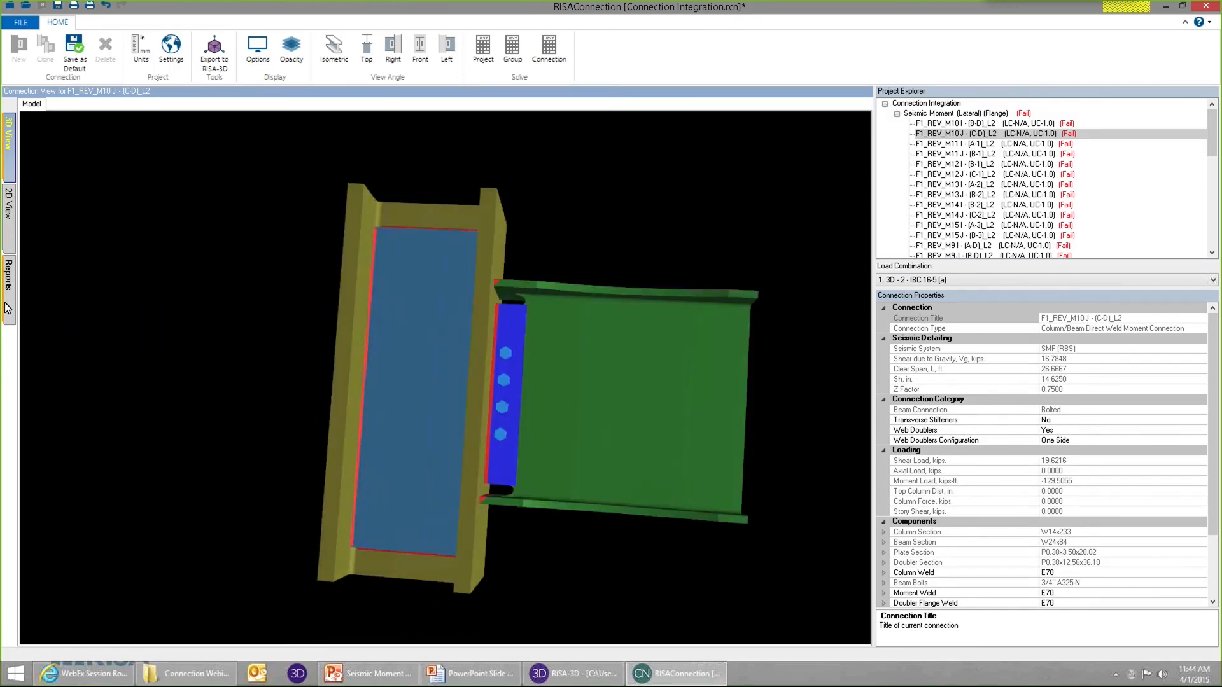
Review this connection's results report and the details of its Seismic Panel Zone Limitations check.
click(8, 308)
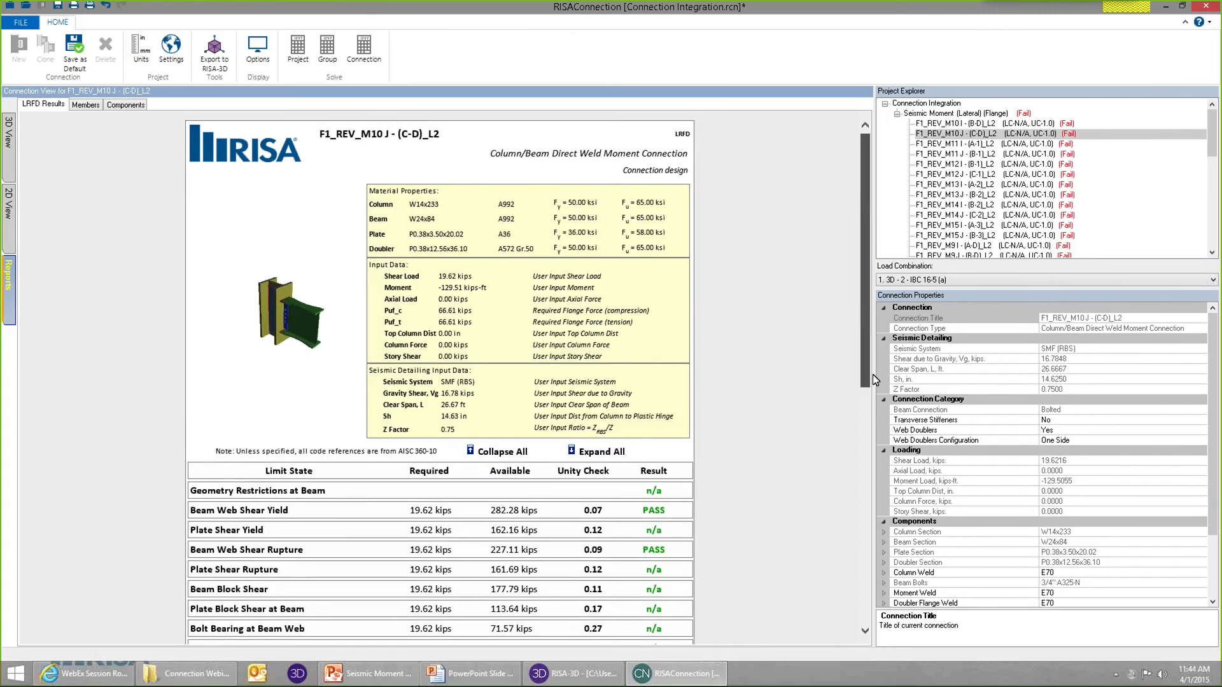
scroll(509, 445, down, 8)
click(275, 593)
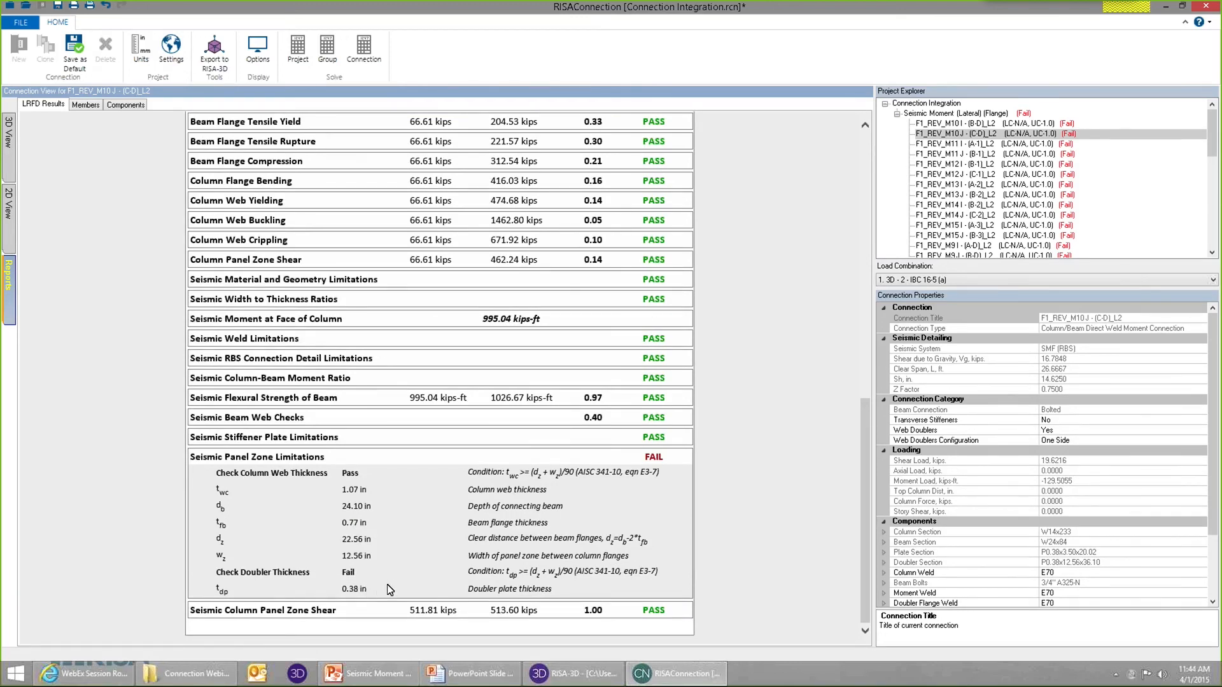
Set this connection's doubler plate thickness to 0.625 in and solve again.
click(10, 177)
click(414, 268)
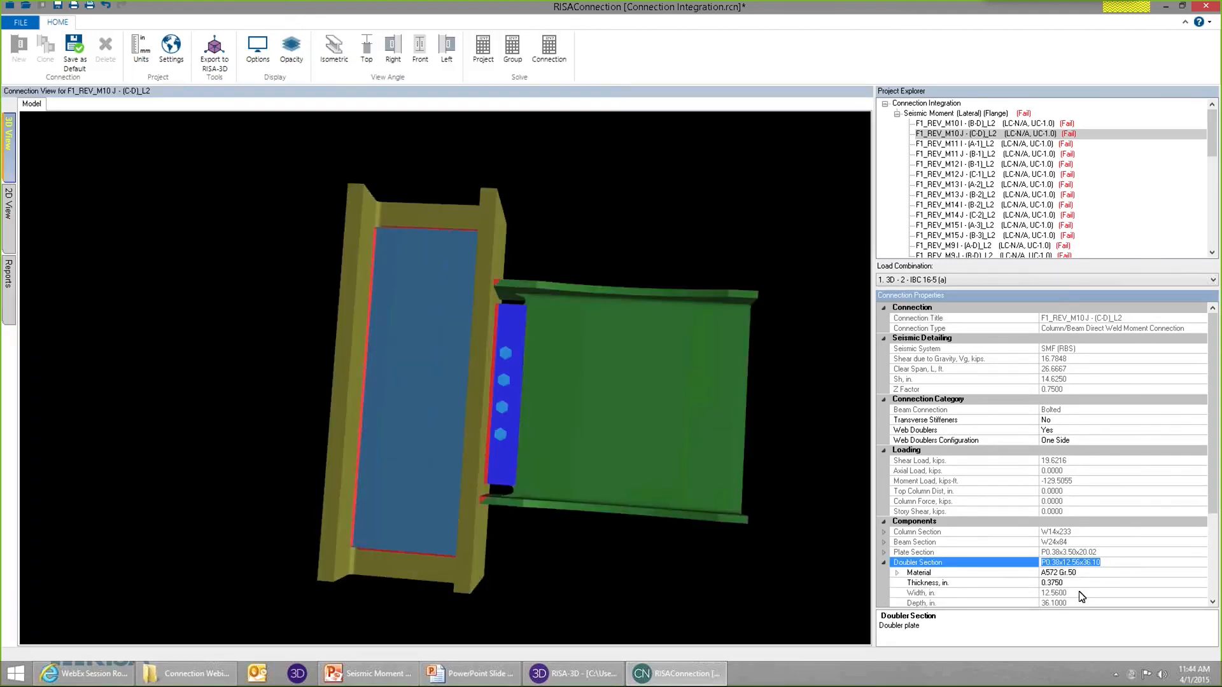
click(1071, 585)
double_click(1070, 585)
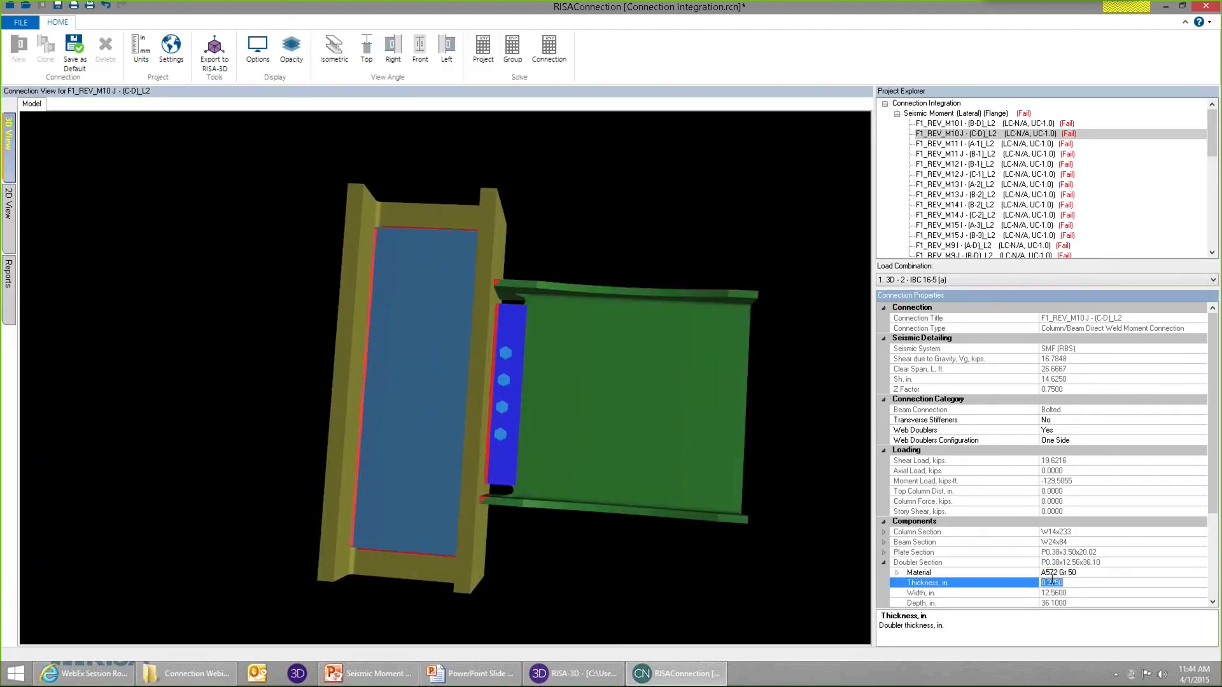
key(BackSpace)
key(Return)
click(780, 127)
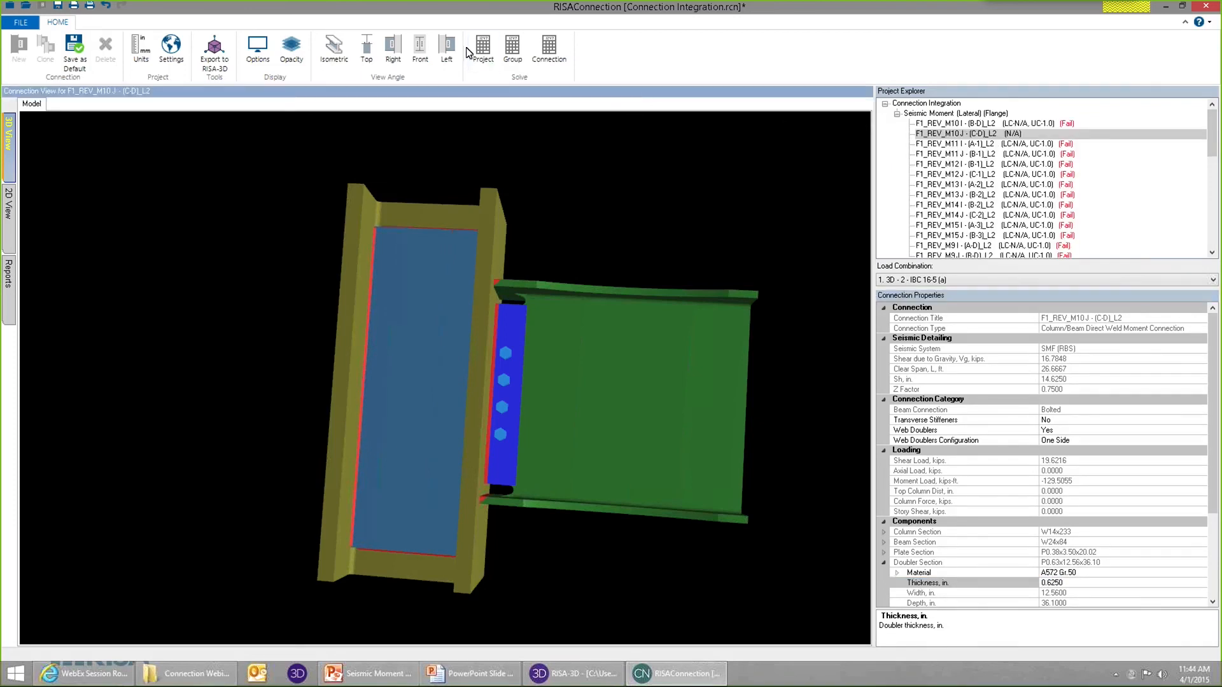
Set the doubler plate thickness to 0.625 in for the entire Seismic Moment (Lateral) (Flange) group and solve the whole project.
click(1018, 114)
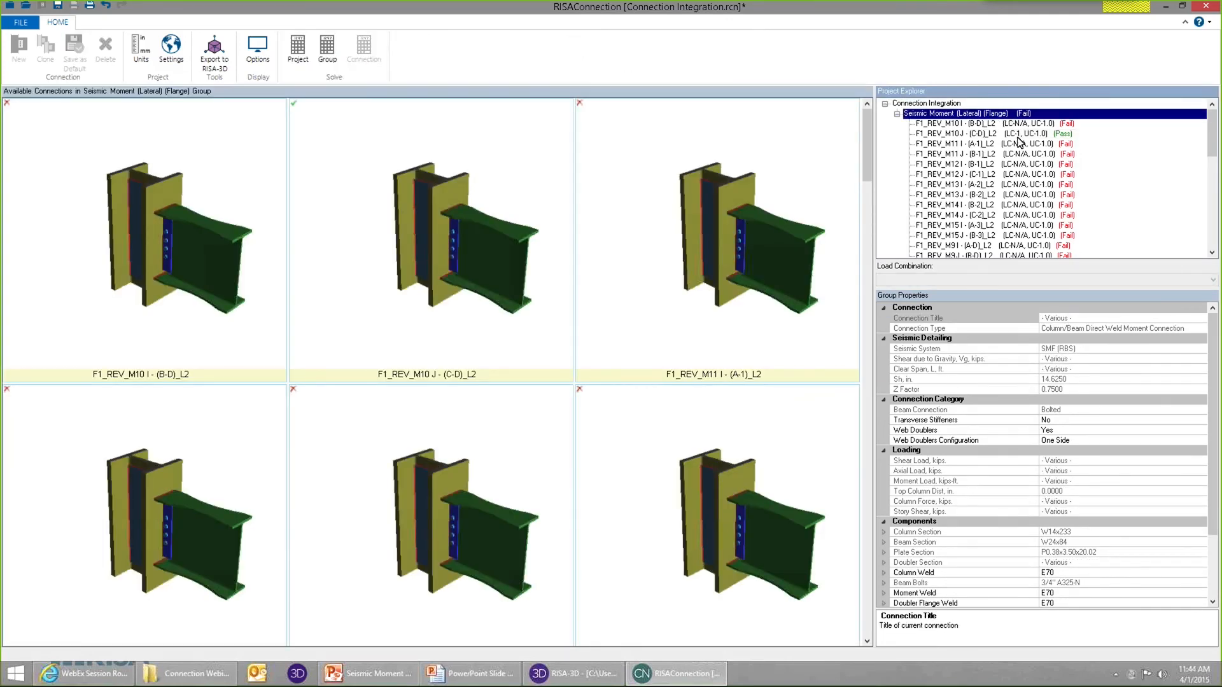
click(884, 563)
click(1014, 584)
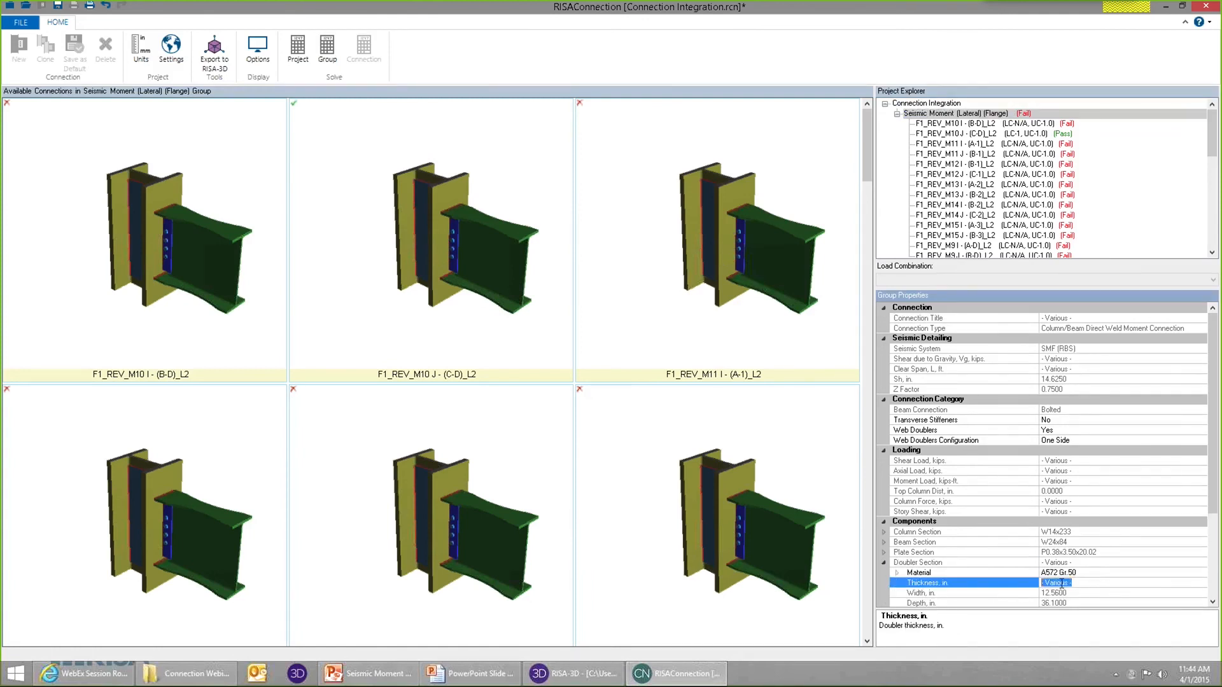
key(BackSpace)
key(Return)
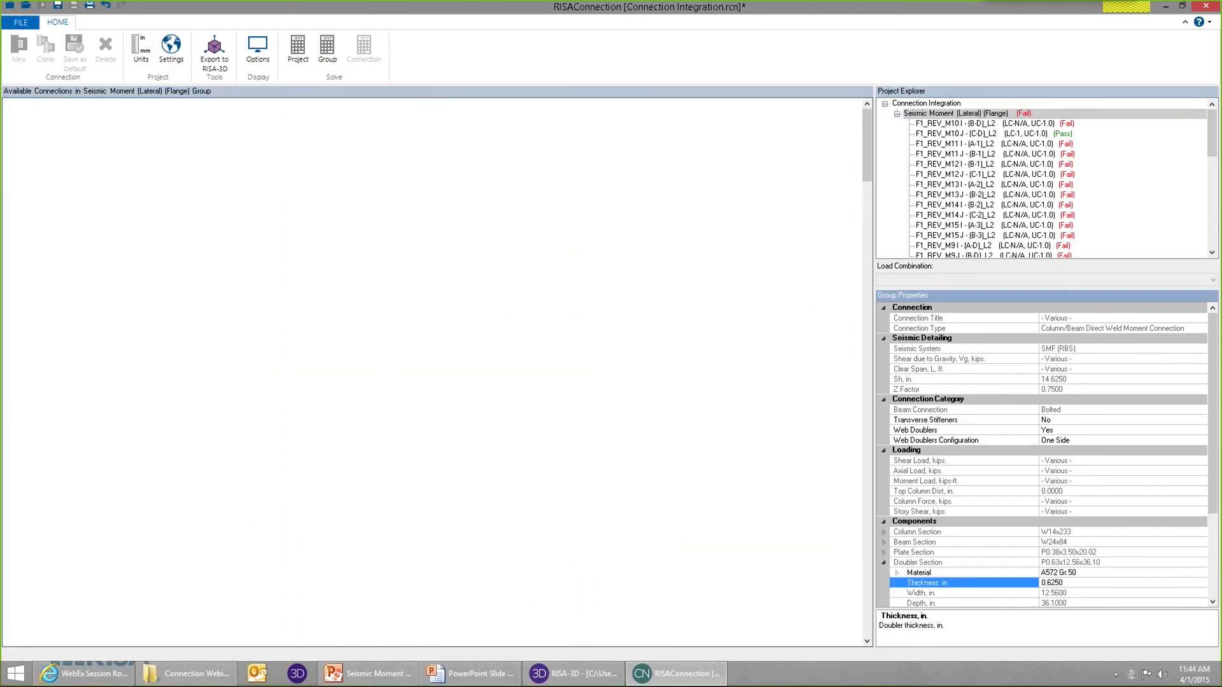
click(297, 50)
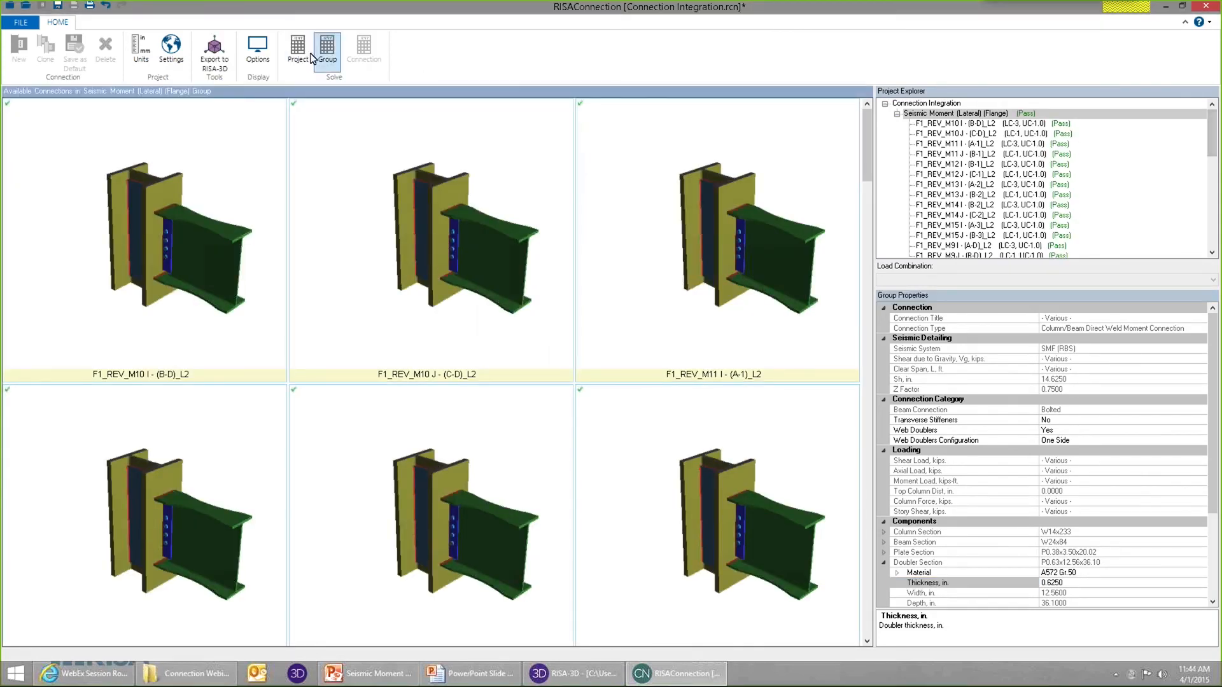
Open connection F1_REV_M12 J - (C-1)_L2 and view it under load combinations 3D - 13 - IBC 16-5 (os-d) and 3D - 4 - IBC 16-5 (c).
drag(1211, 154, 1220, 236)
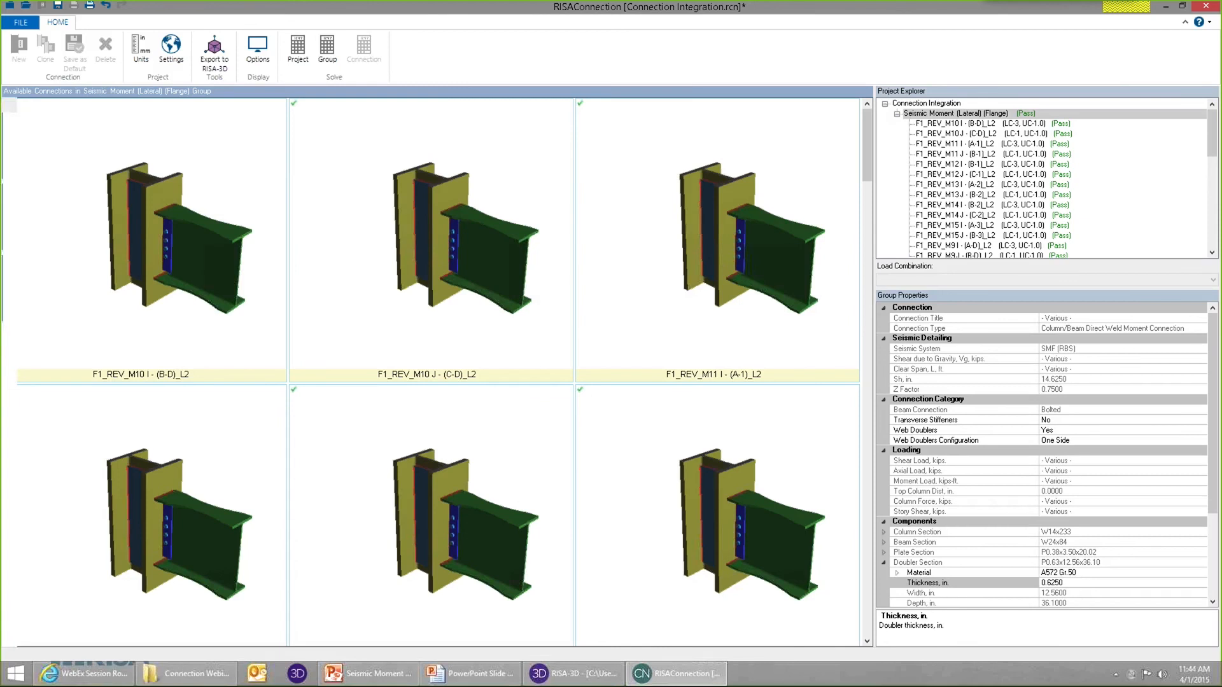
click(1034, 176)
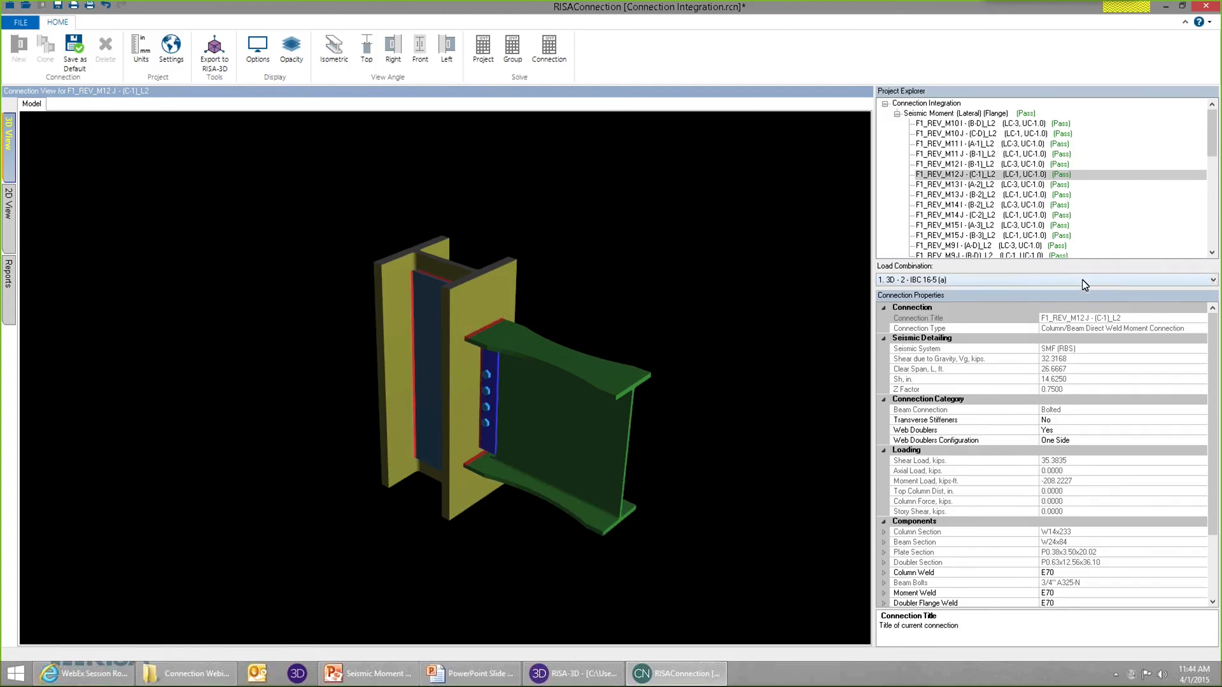
click(1109, 284)
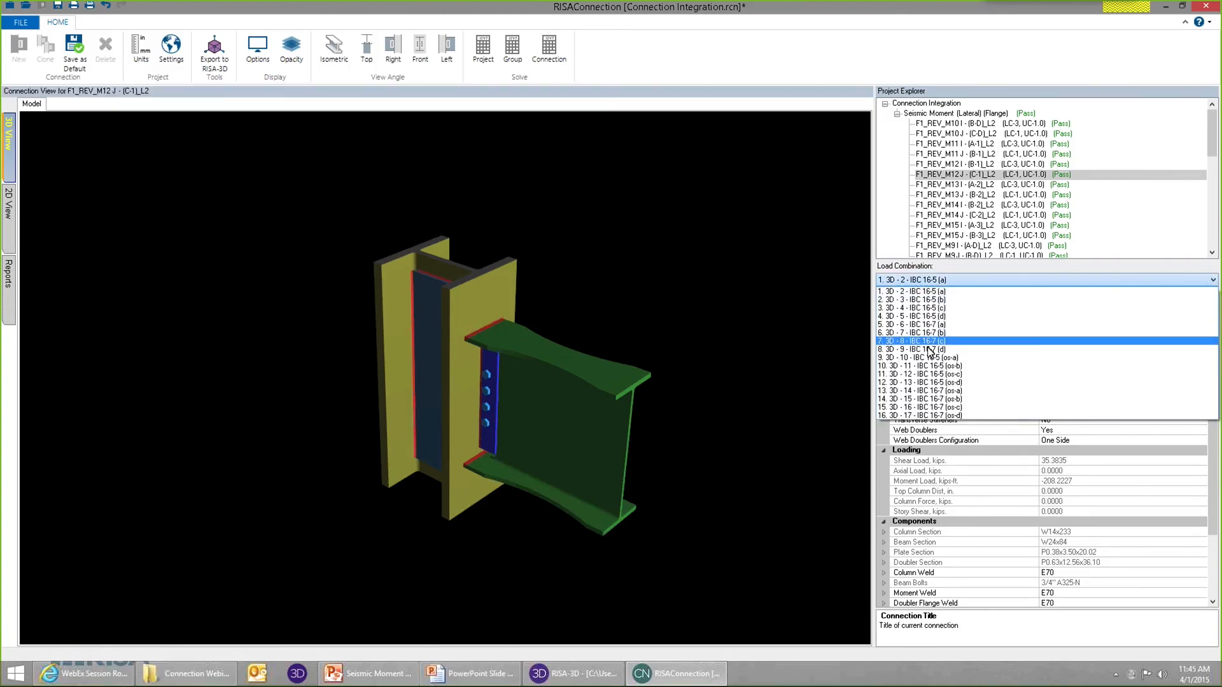
click(949, 381)
click(950, 282)
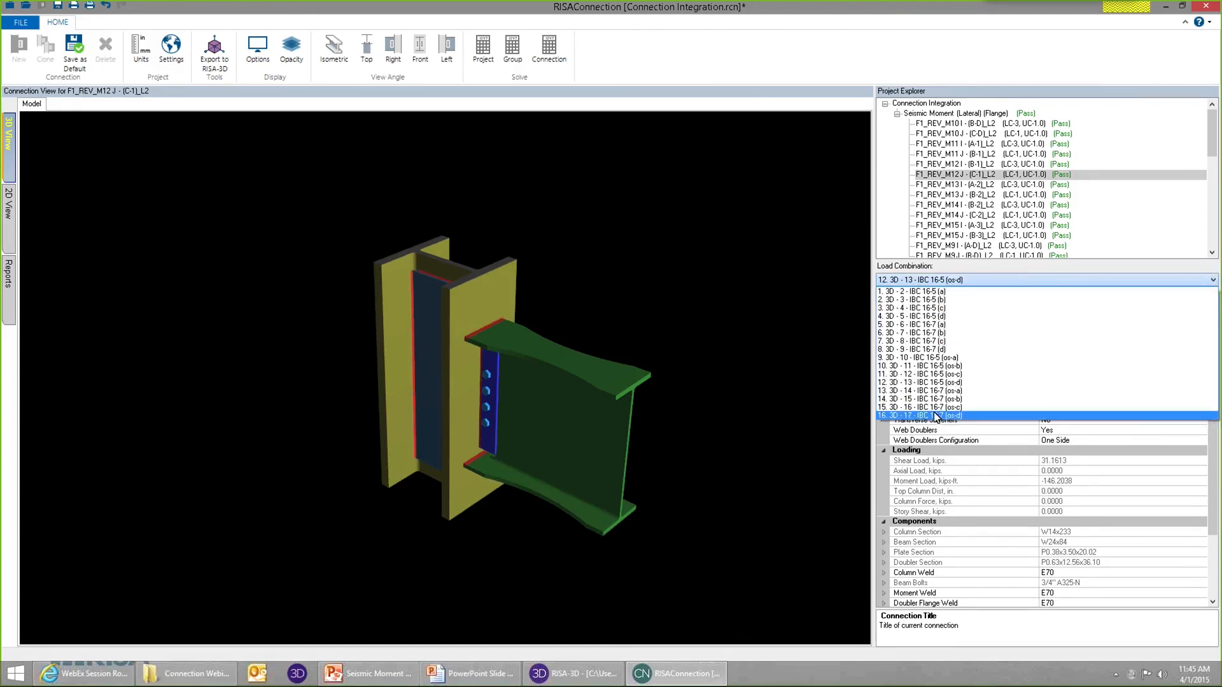
click(938, 308)
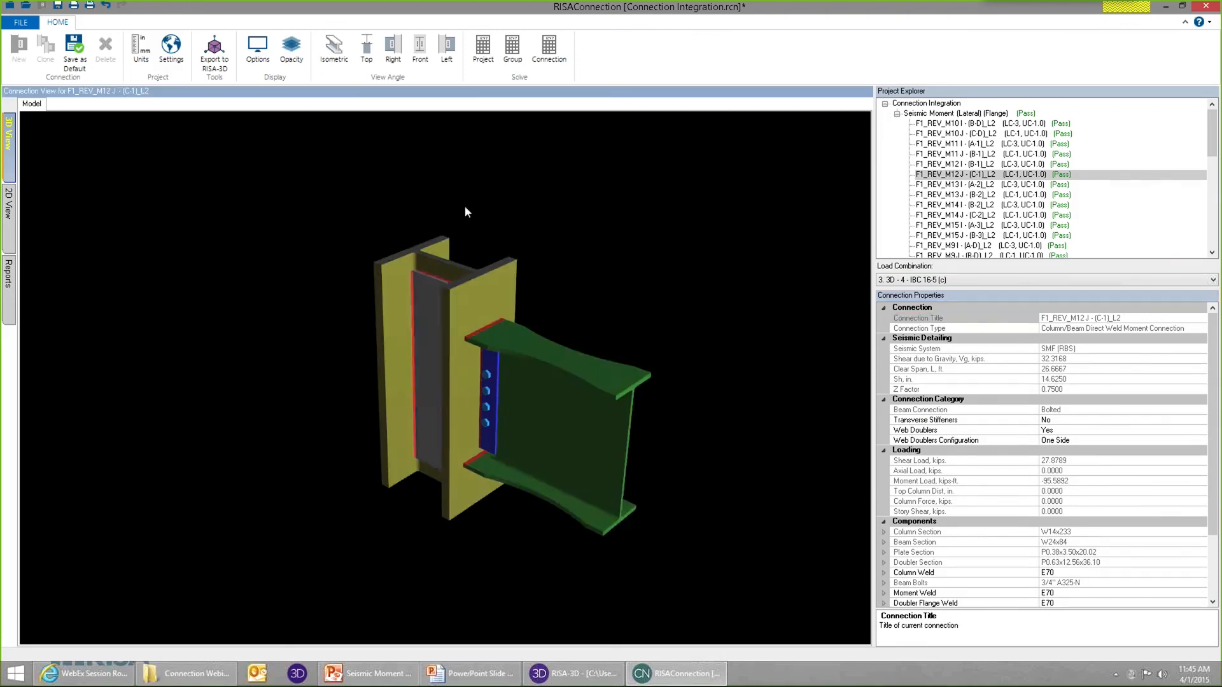
click(1126, 281)
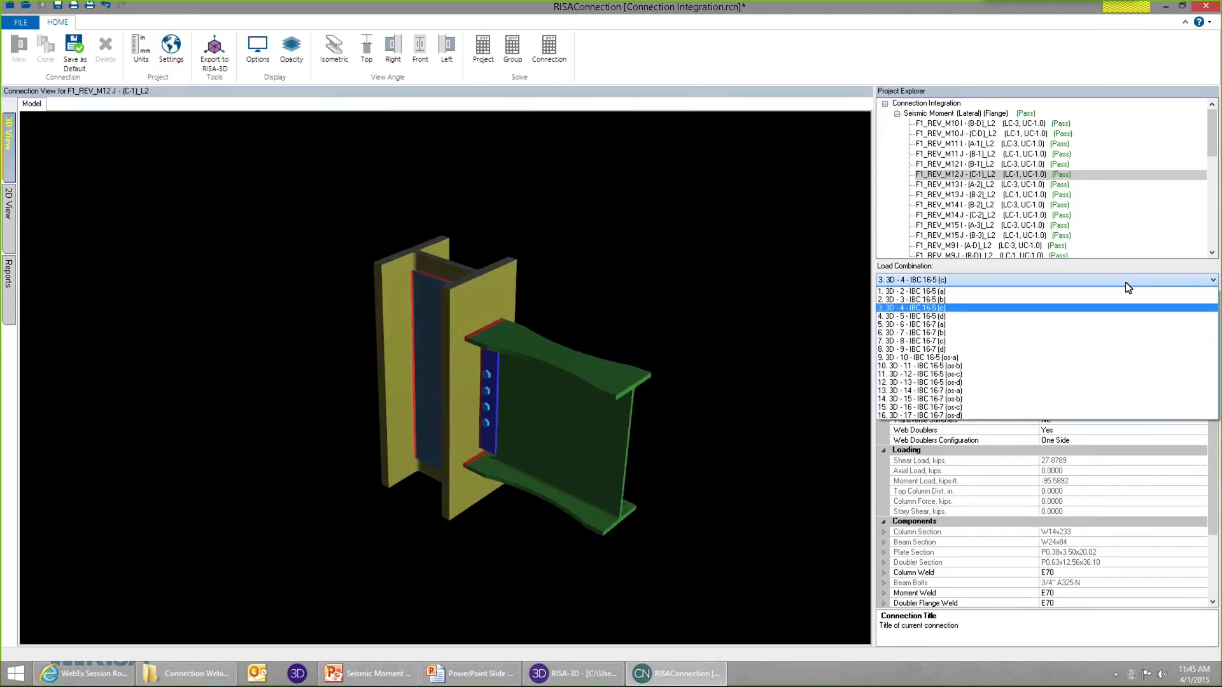
click(1126, 280)
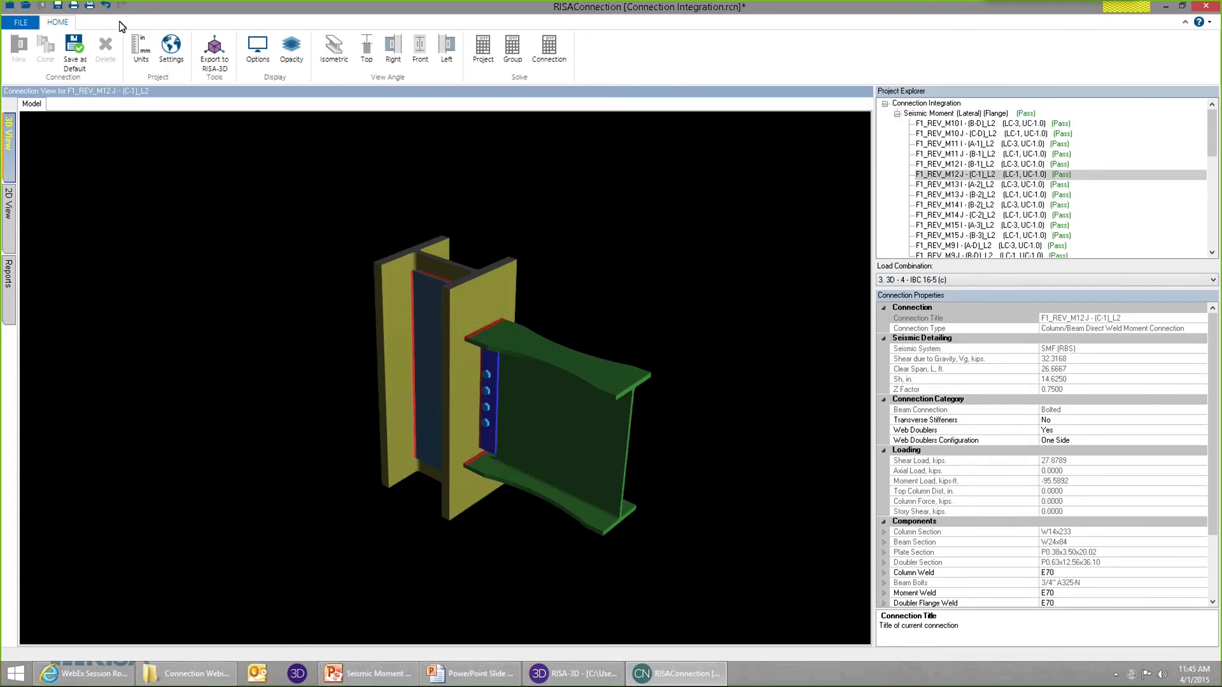
Save the Connection Integration project.
click(58, 9)
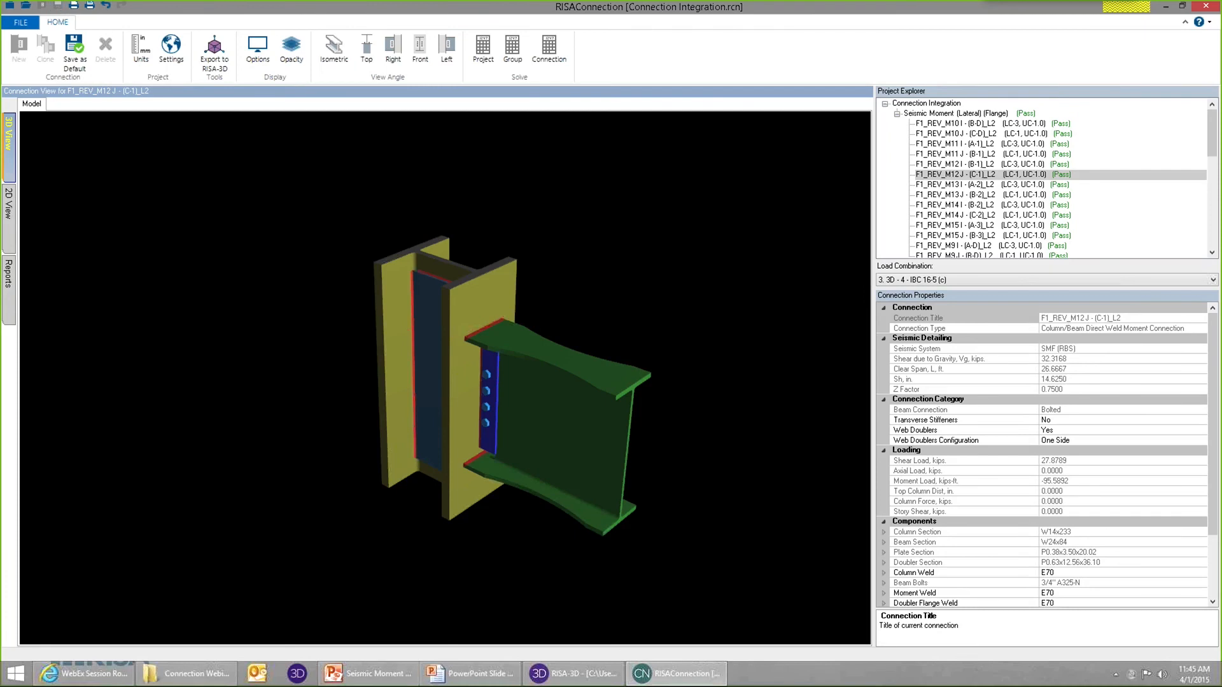
Export the connection results to RISA-3D, close the Connection Design Results spreadsheet and display Connection Results on the model's members.
click(213, 58)
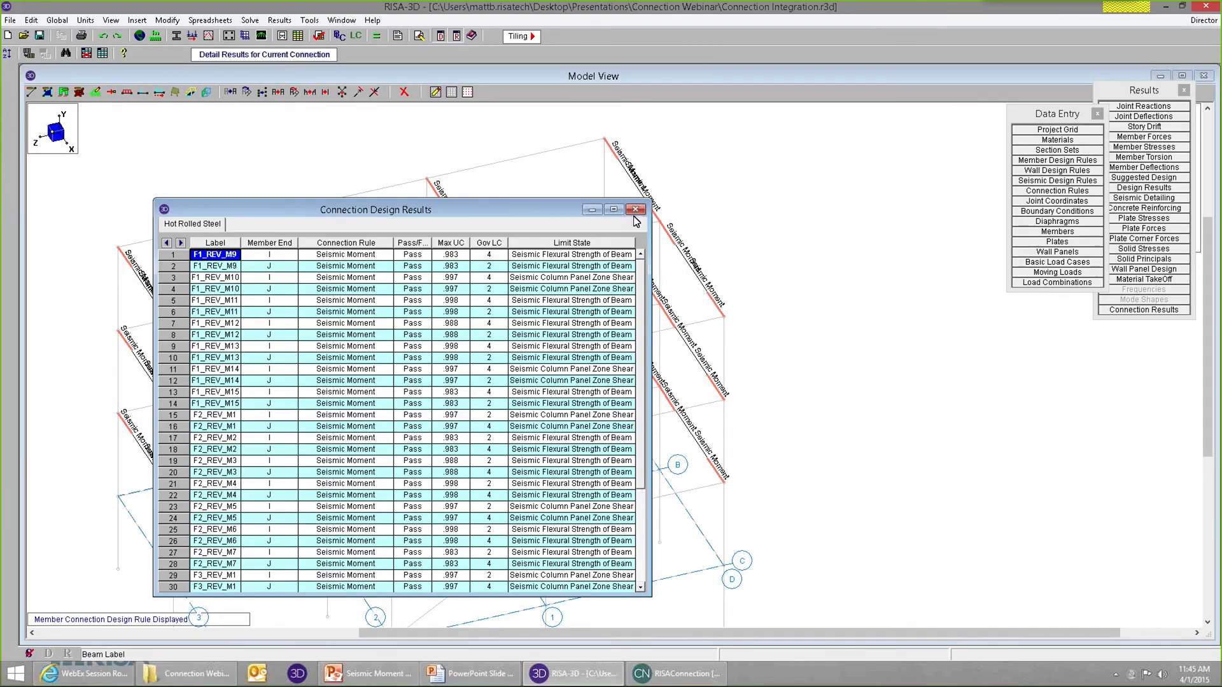
click(634, 211)
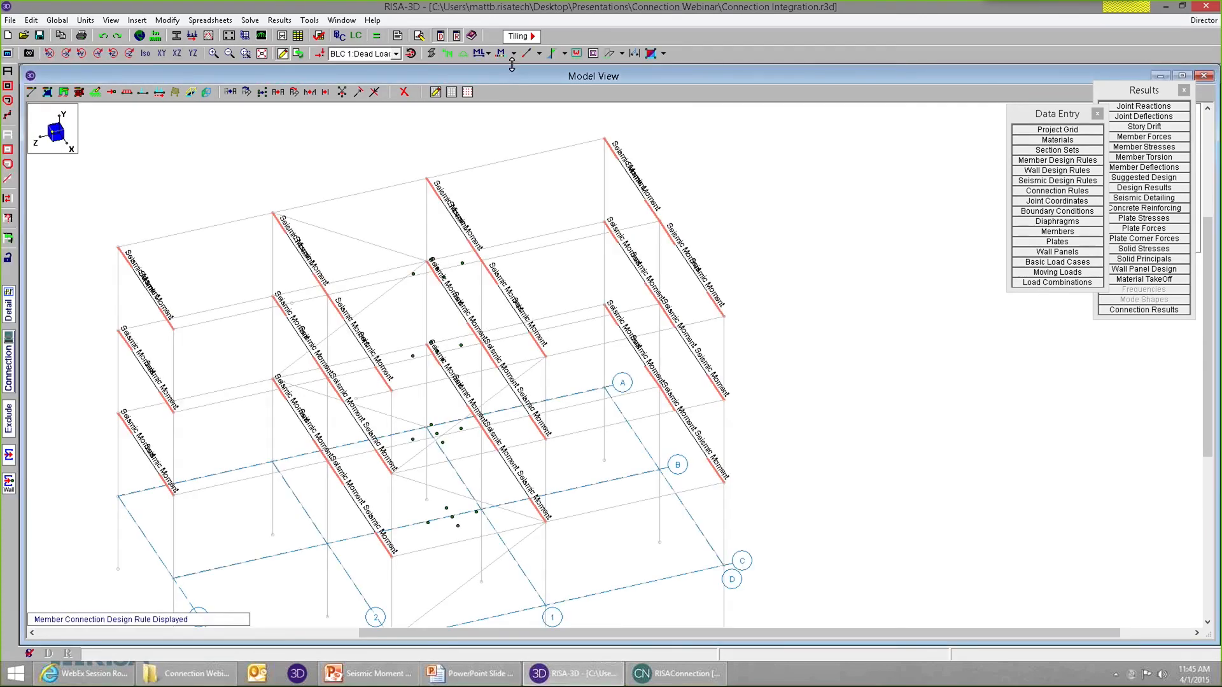
click(538, 54)
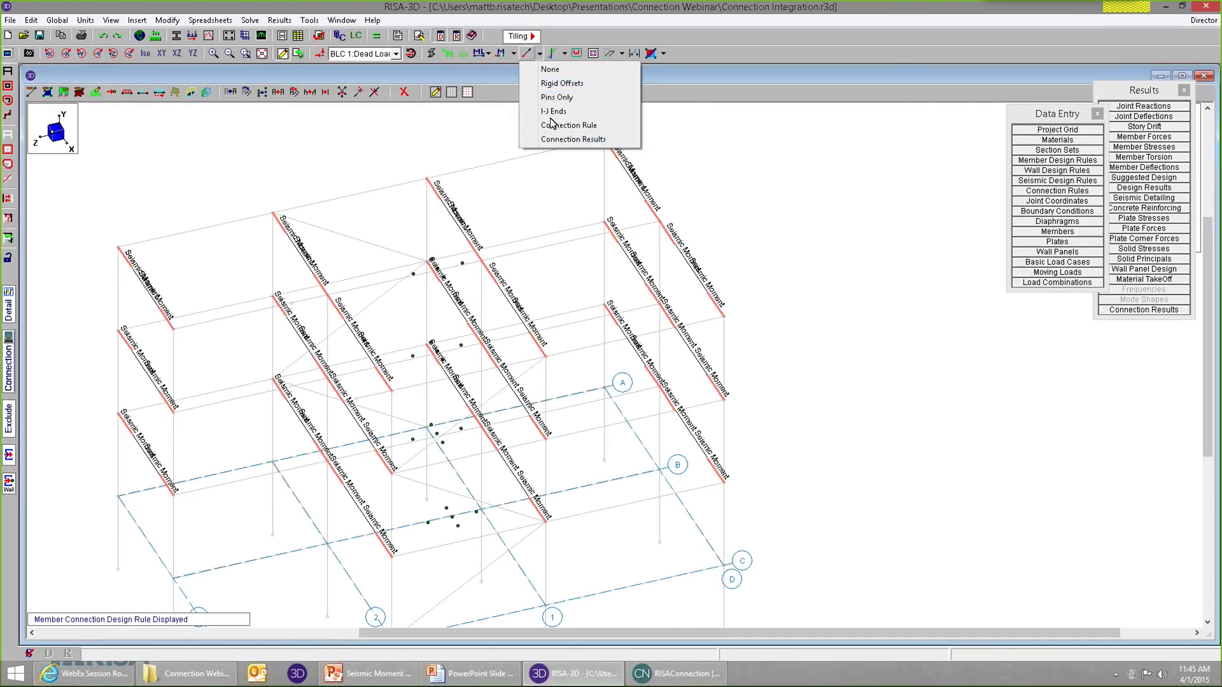
click(568, 140)
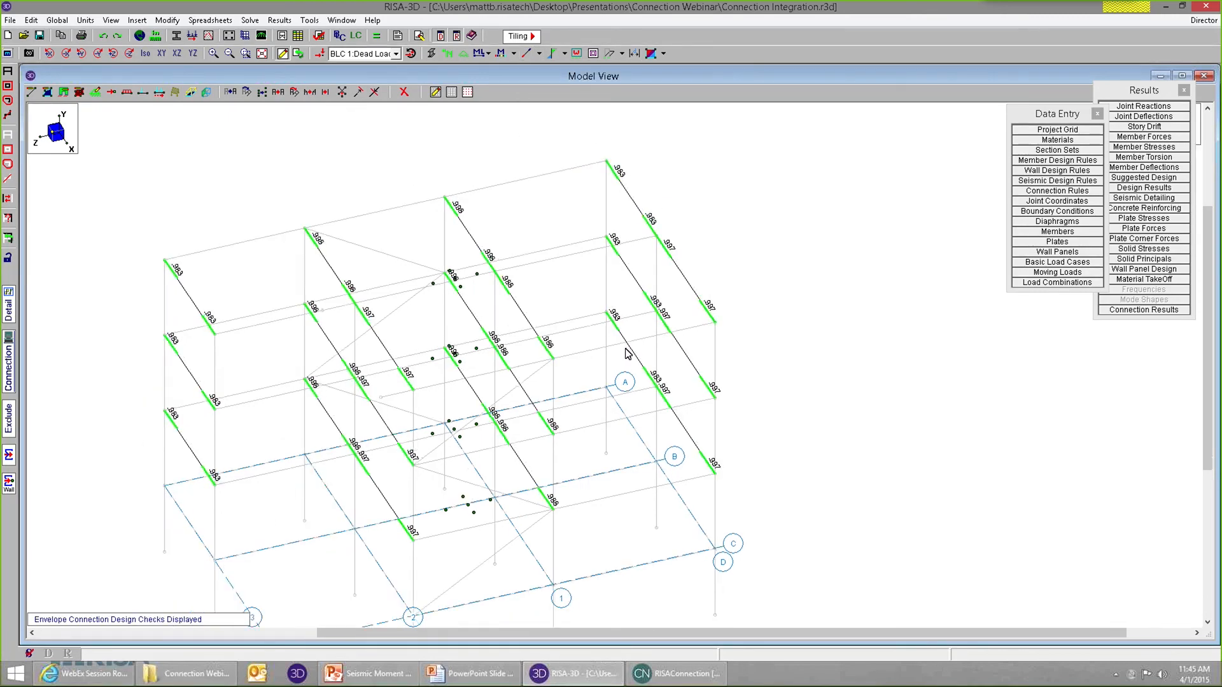
Examine the envelope connection design checks at the beam ends throughout the frame from several viewing angles.
scroll(624, 434, down, 3)
shift+middle_drag(541, 477, 631, 446)
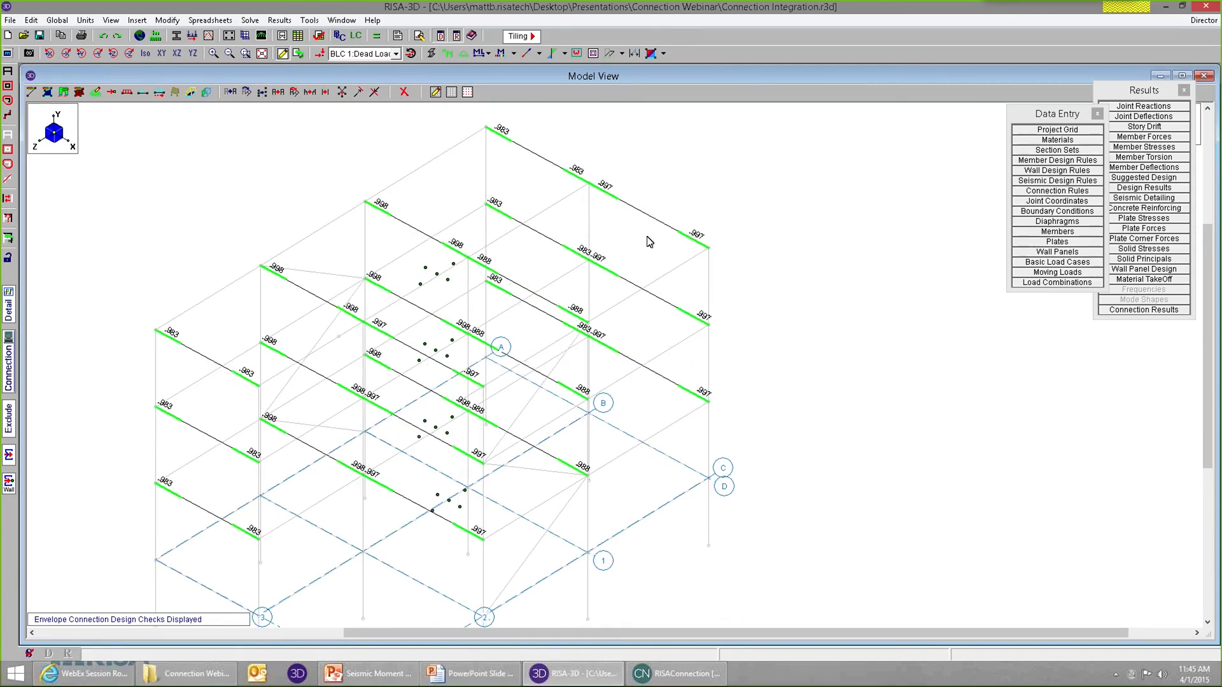
scroll(662, 356, up, 5)
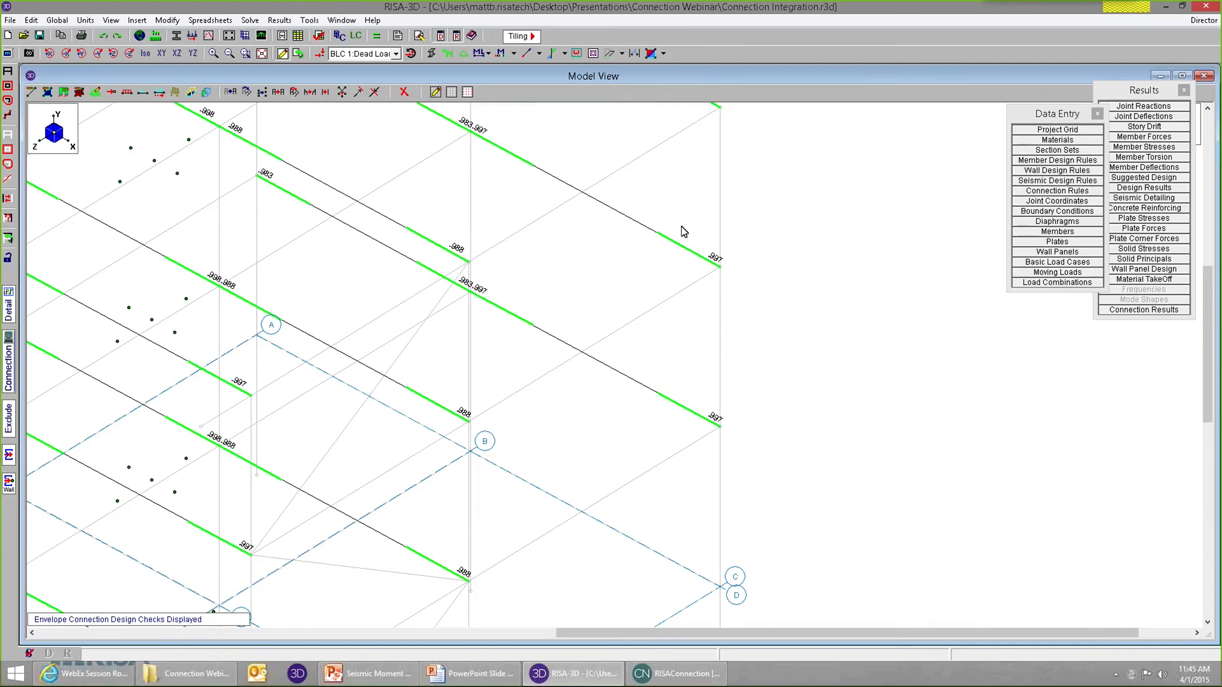
scroll(686, 239, down, 5)
scroll(706, 205, up, 5)
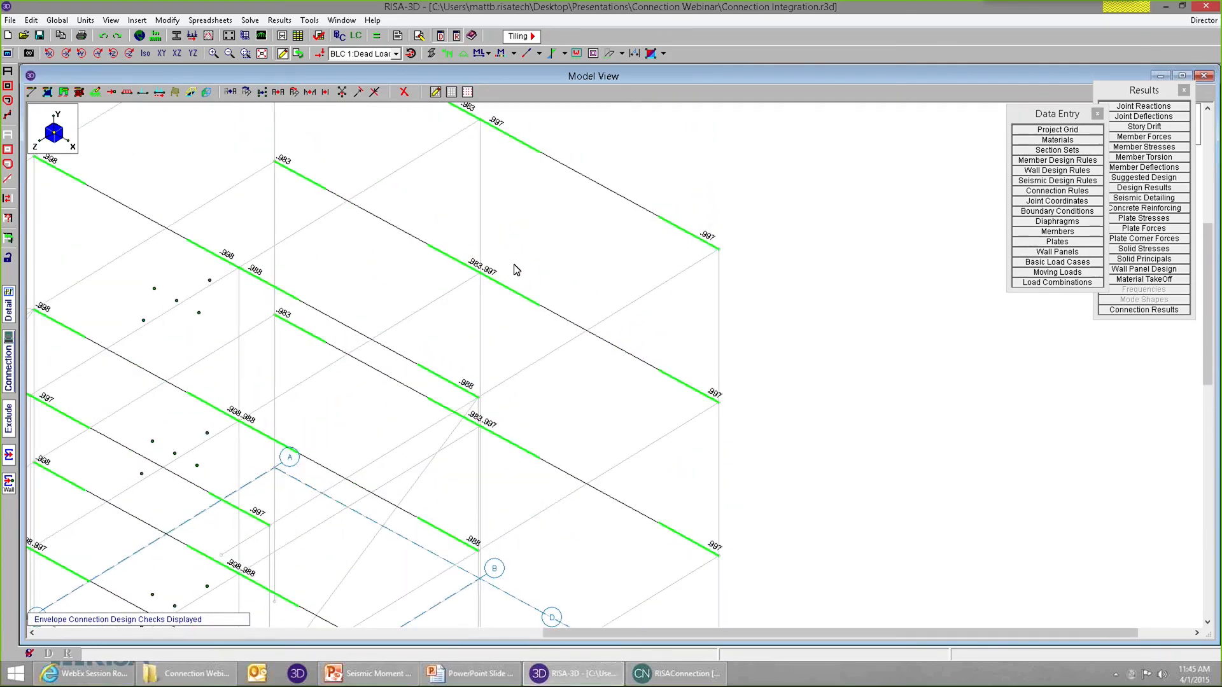
scroll(516, 271, down, 1)
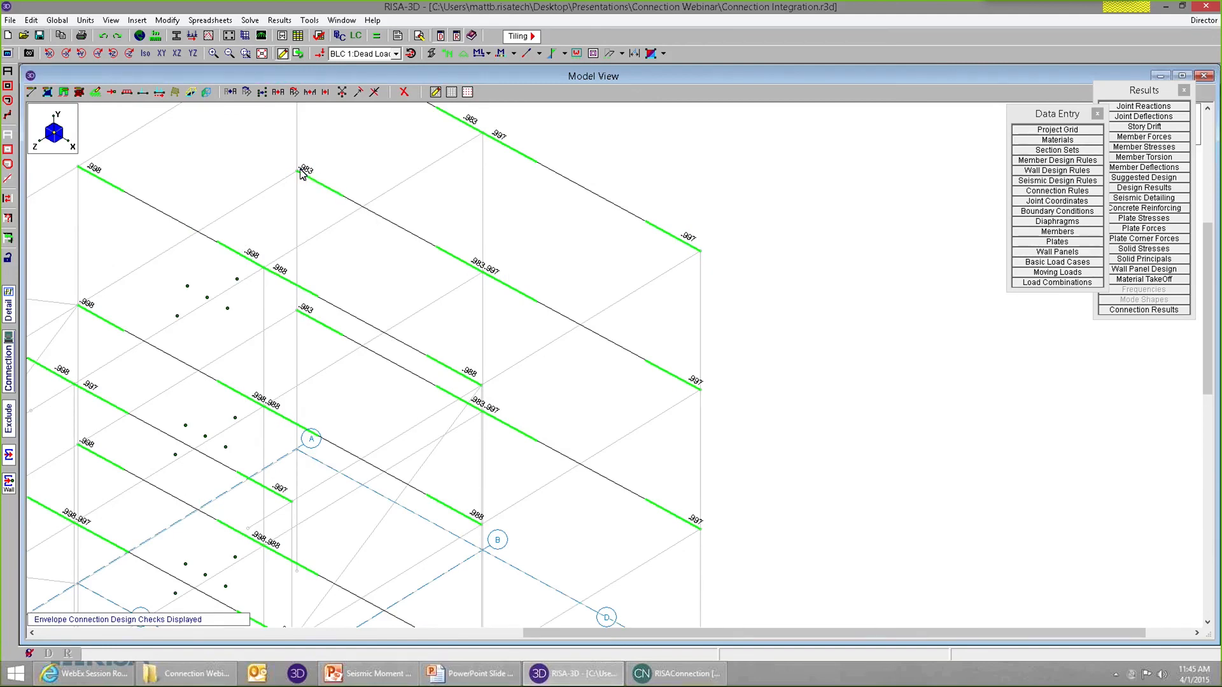
scroll(655, 270, down, 4)
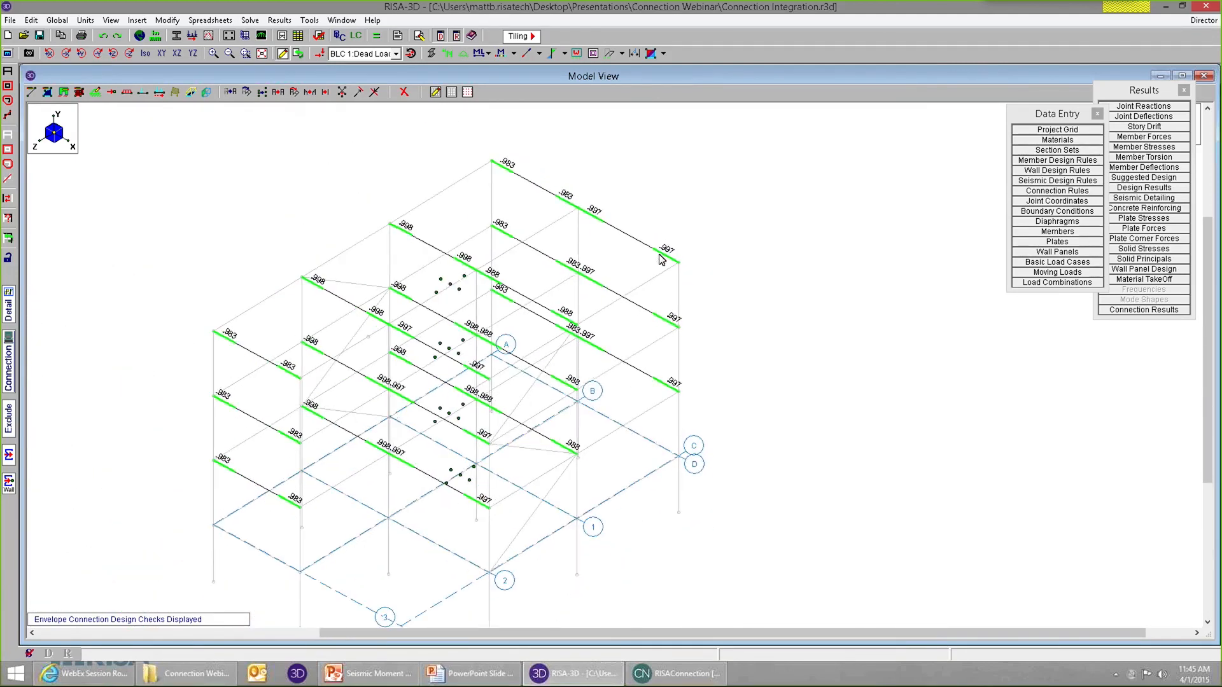
scroll(626, 368, down, 2)
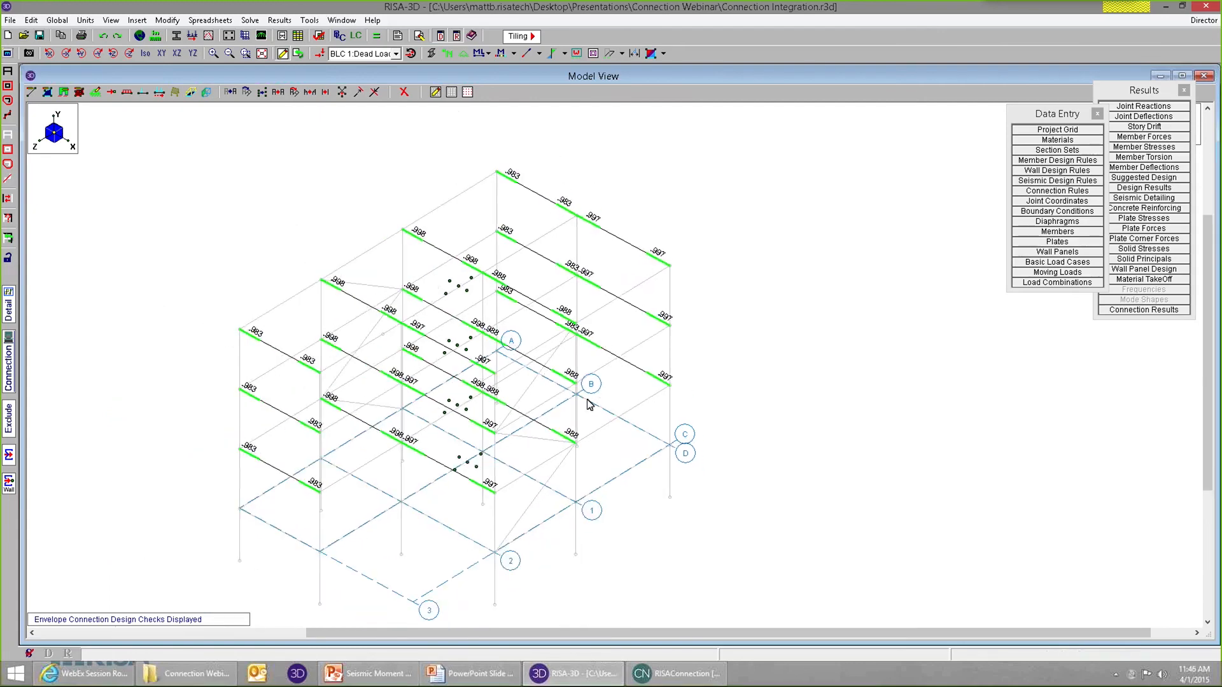
ctrl+middle_drag(579, 400, 542, 397)
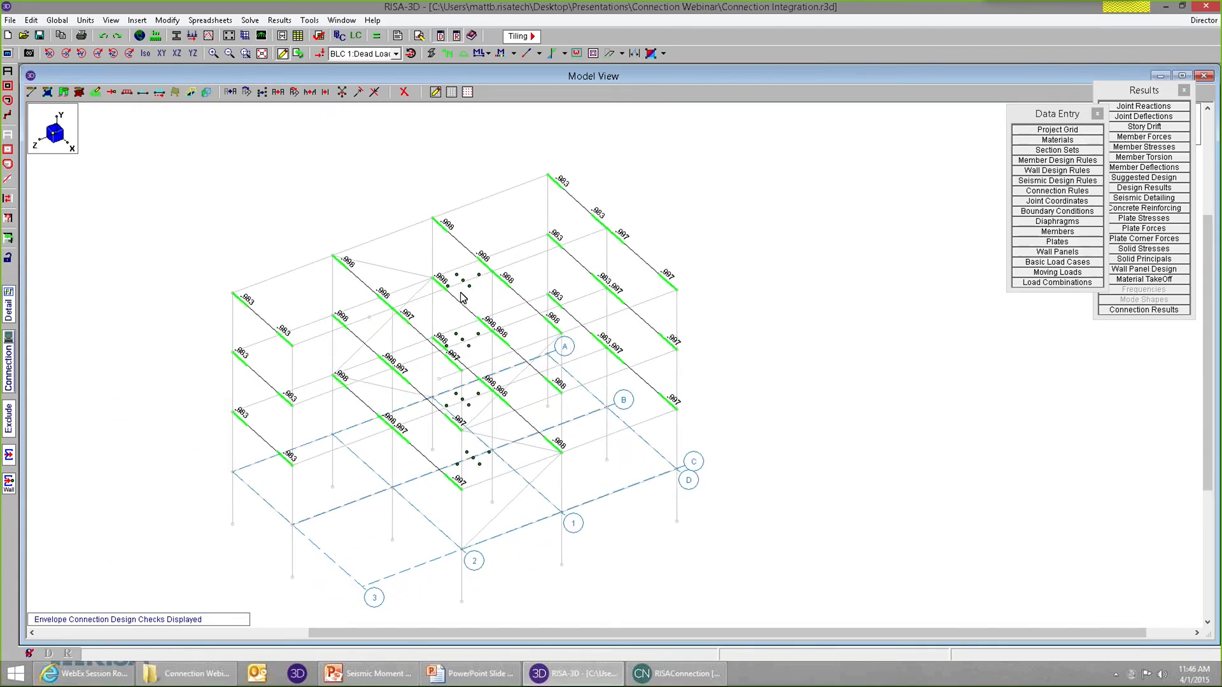
ctrl+middle_drag(525, 477, 543, 408)
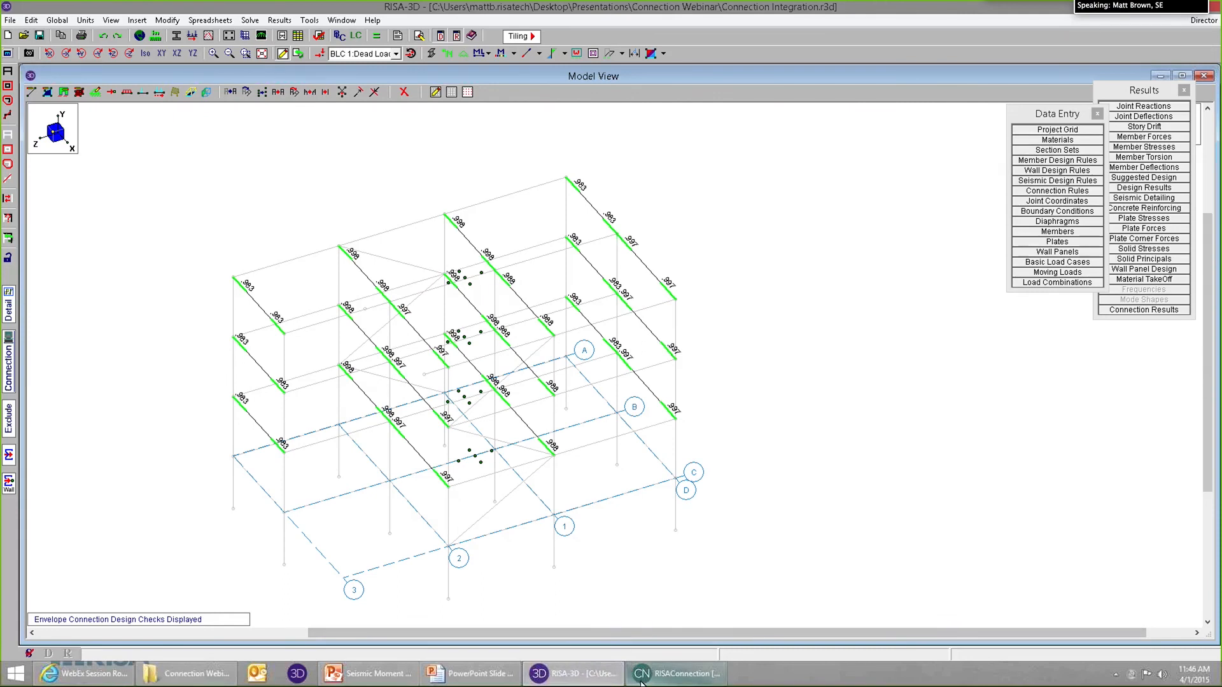
Open the detail report for beam F1_REV_M9 and review its Enveloped Seismic Detailing Results, including required connection shear and moment strengths.
click(7, 258)
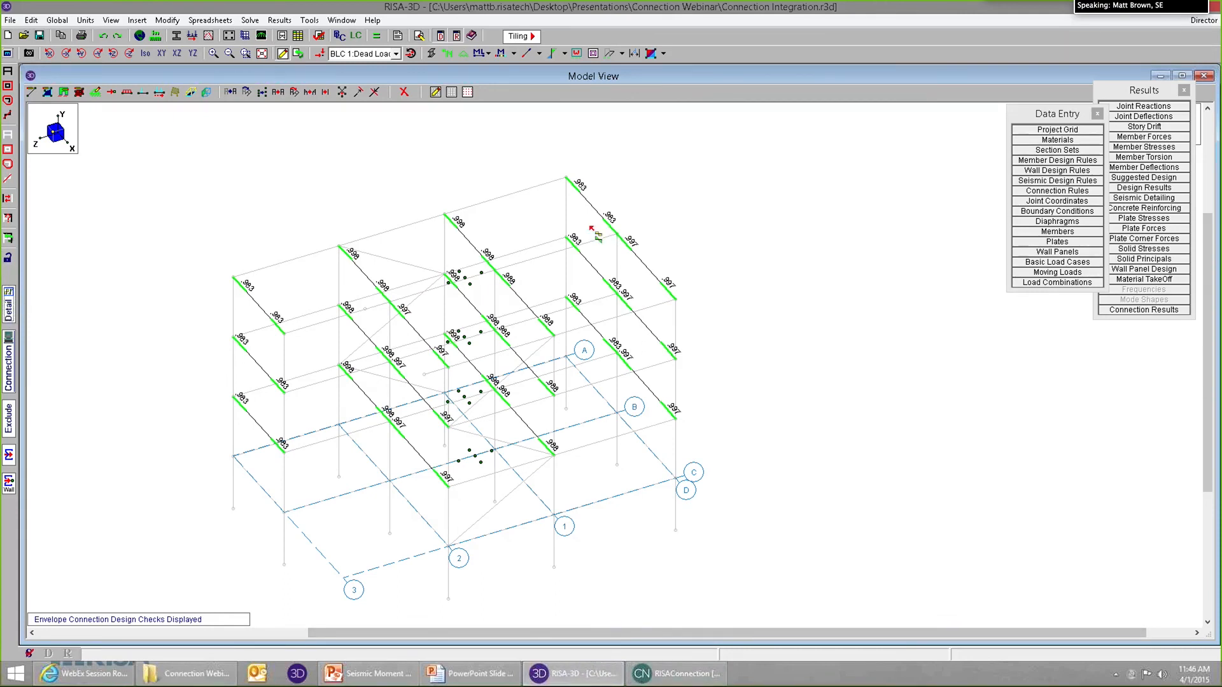
click(593, 207)
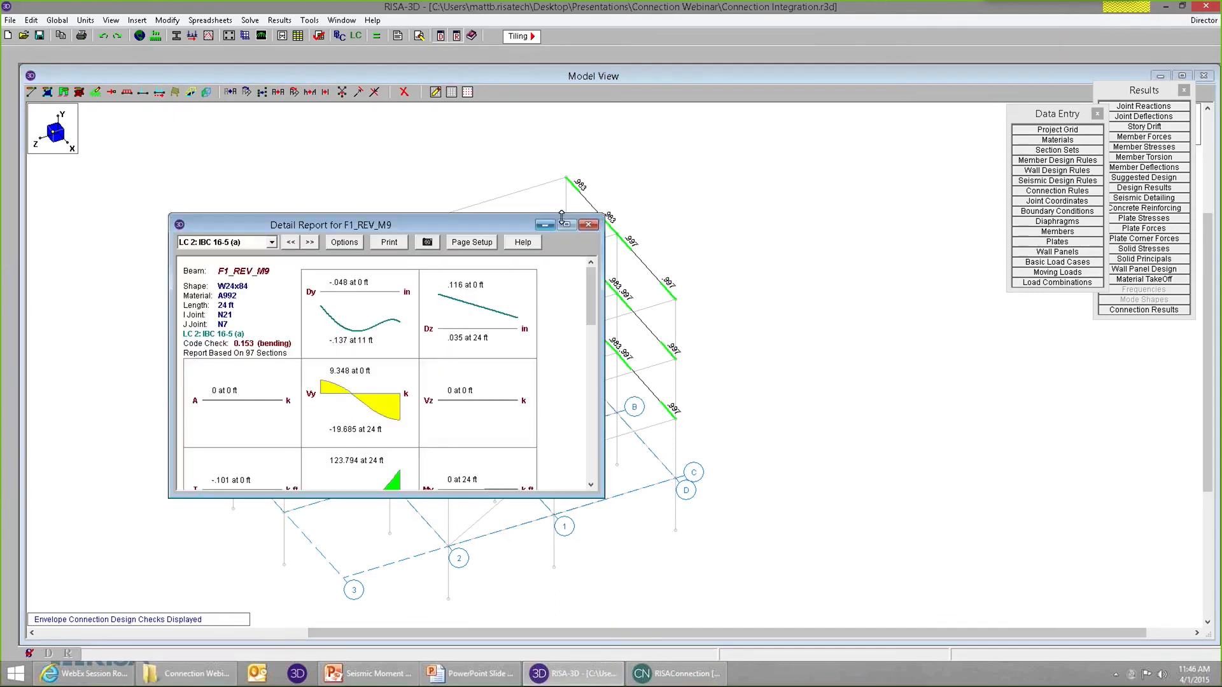
drag(408, 217, 422, 152)
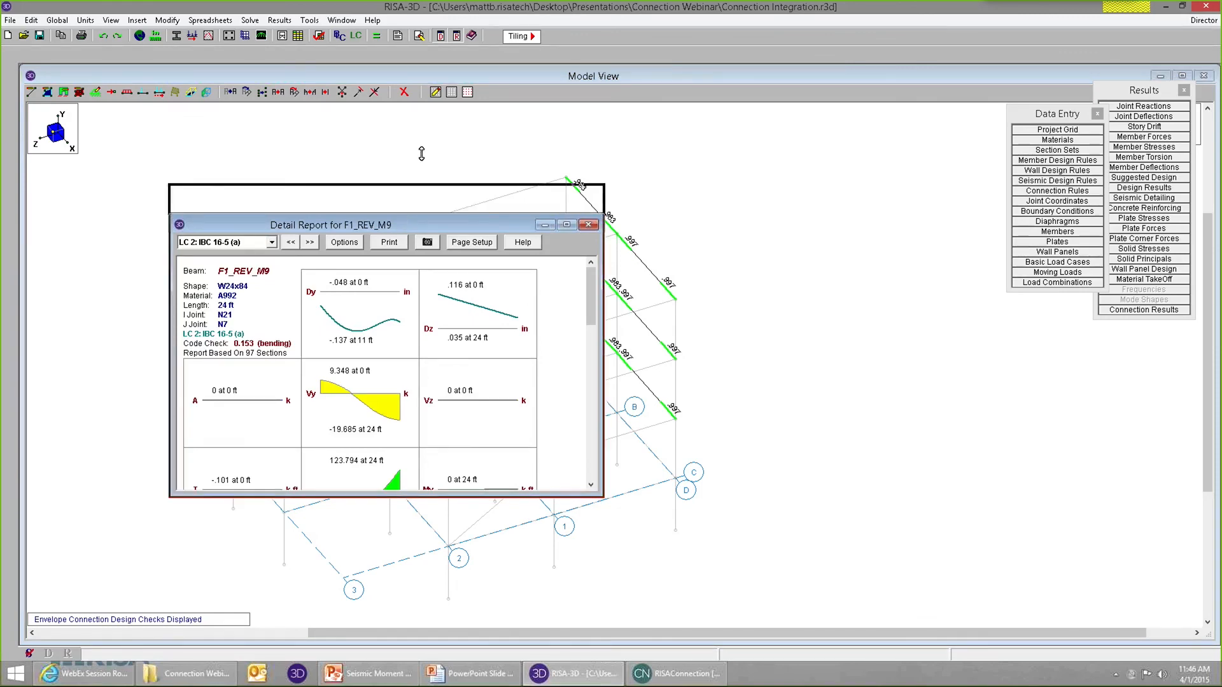
drag(591, 213, 593, 392)
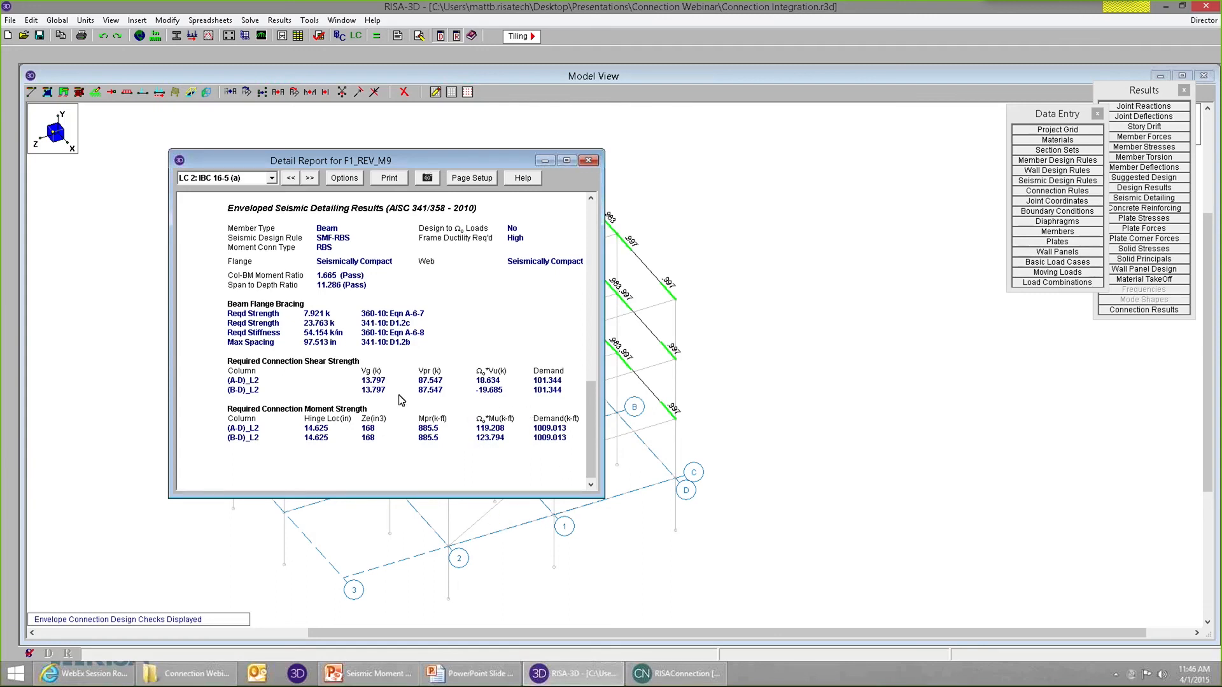
drag(592, 389, 619, 422)
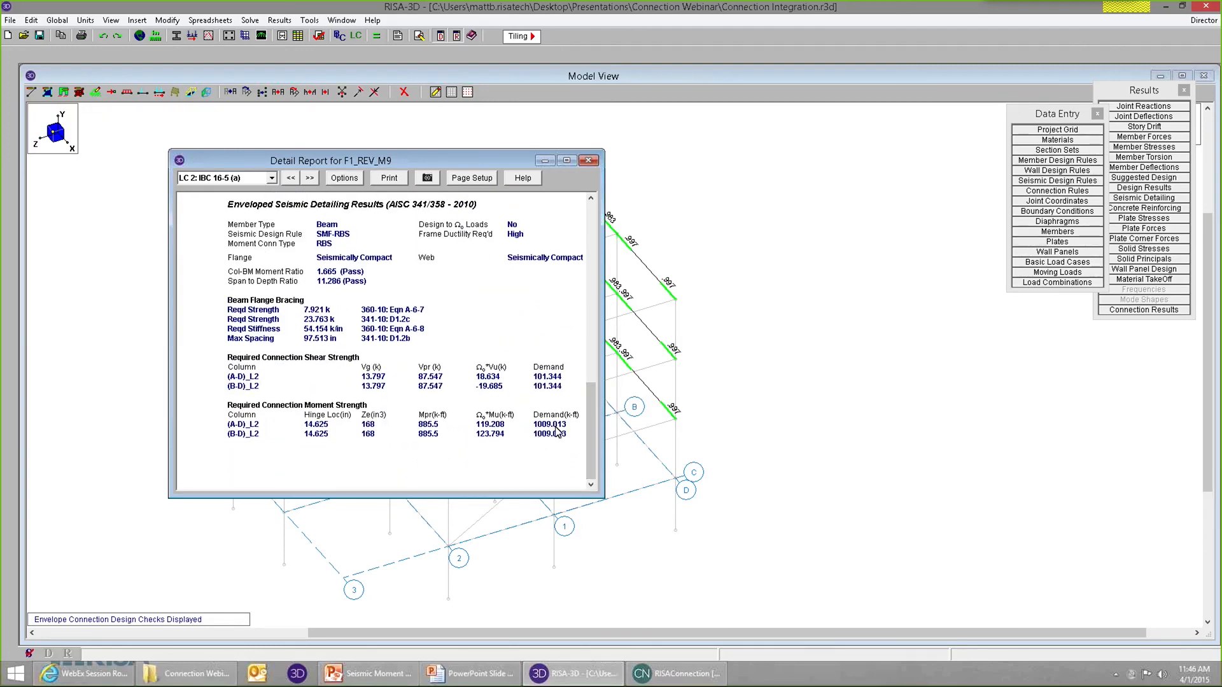
Switch to RISAConnection and open connection F1_REV_M9 J - (B-D)_L2.
mouse_move(686, 684)
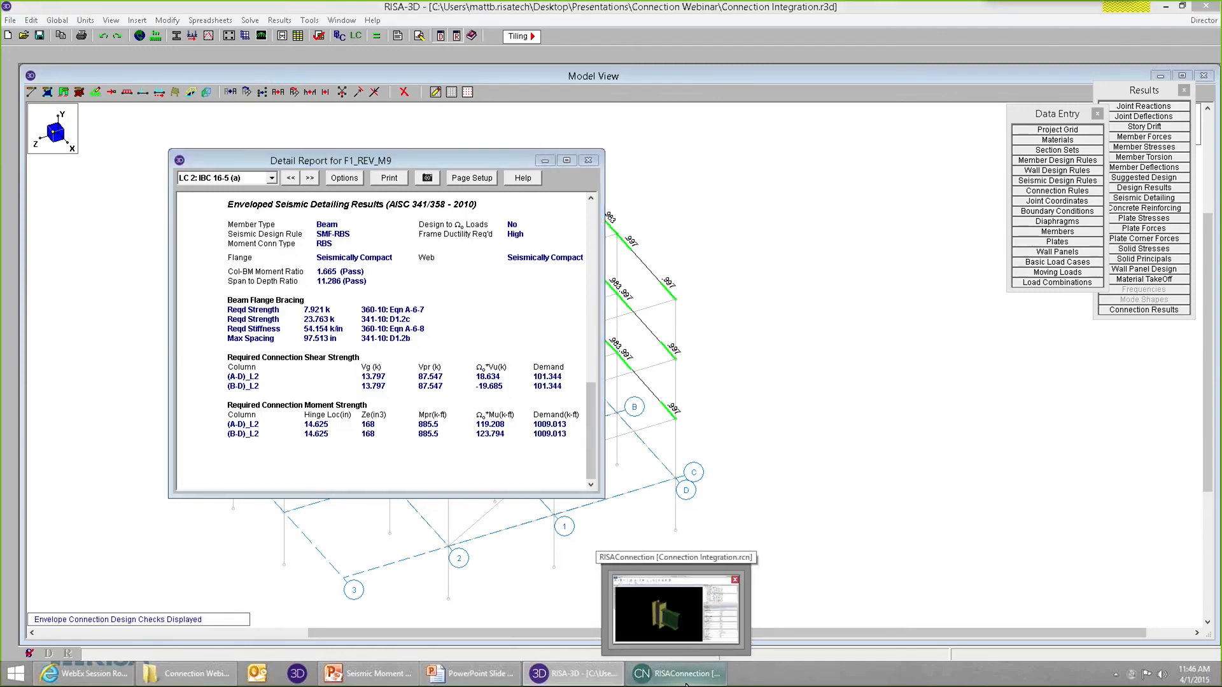
click(723, 581)
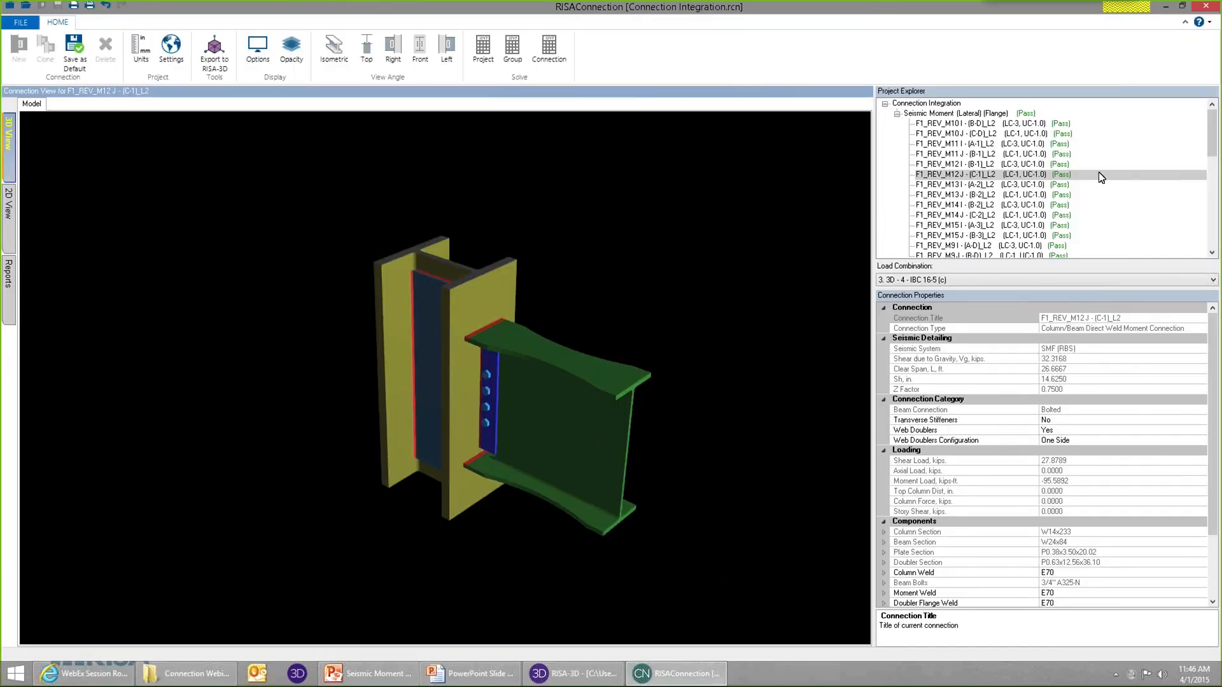
scroll(1195, 170, down, 1)
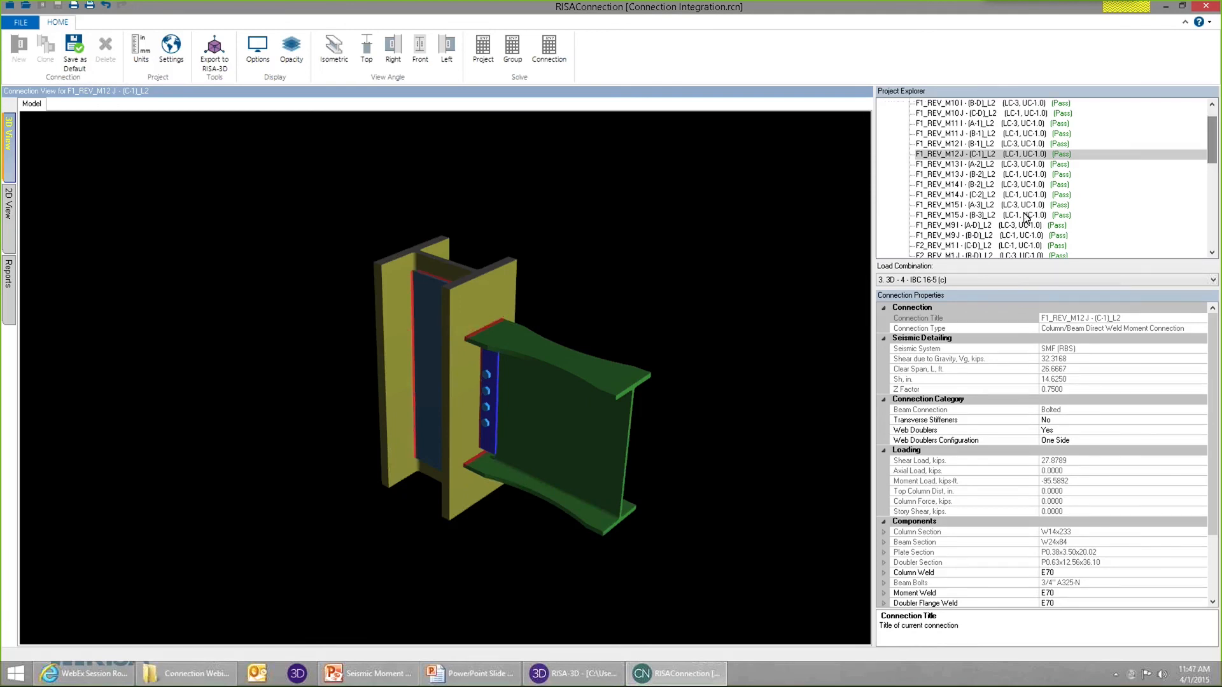
click(968, 236)
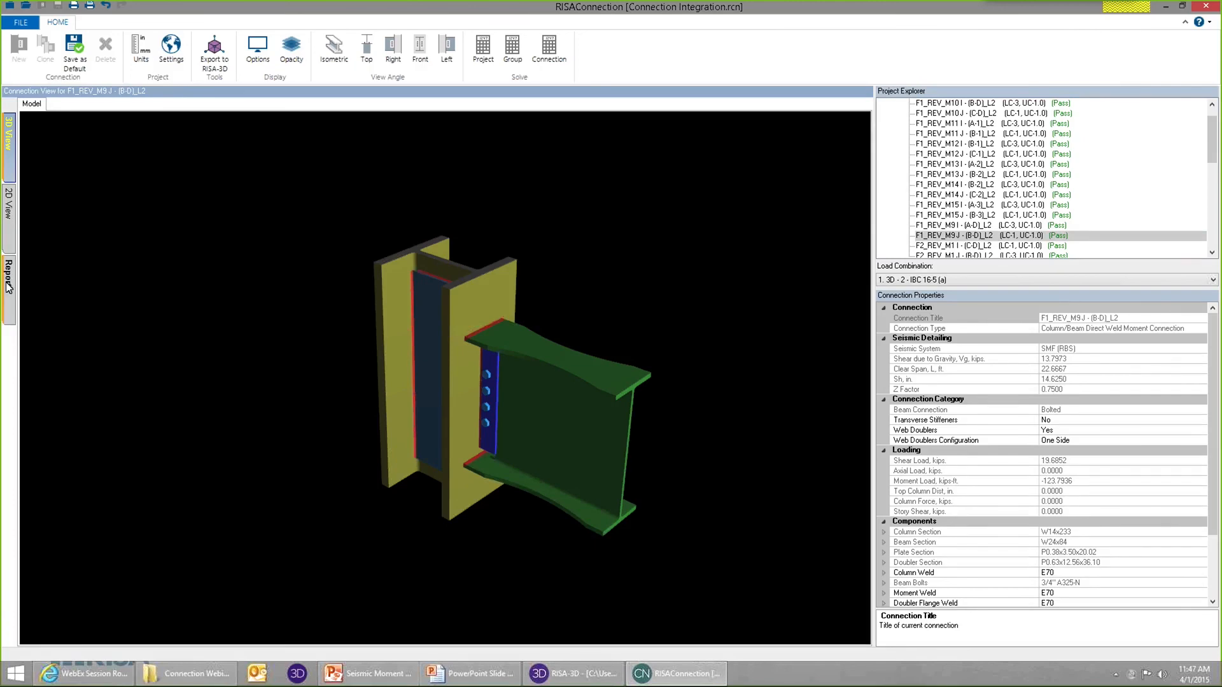
Open this connection's LRFD results report and expand the Seismic Moment at Face of Column calculation.
click(9, 283)
drag(866, 273, 855, 453)
scroll(855, 454, down, 5)
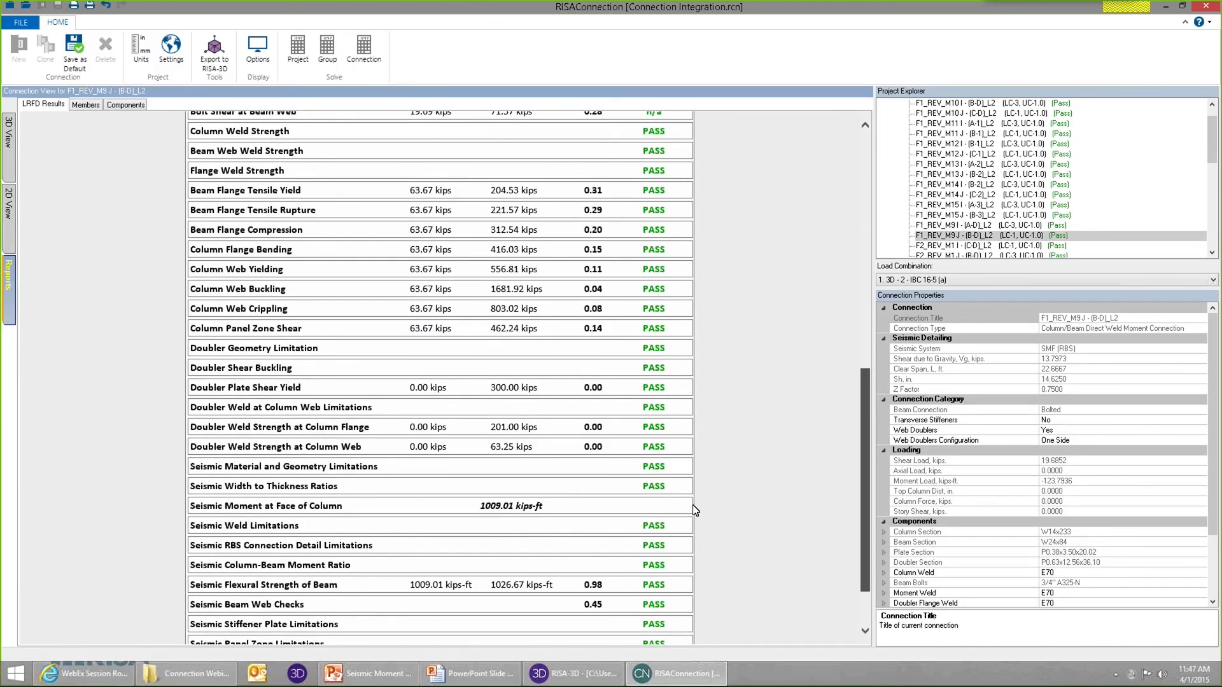
scroll(450, 469, down, 2)
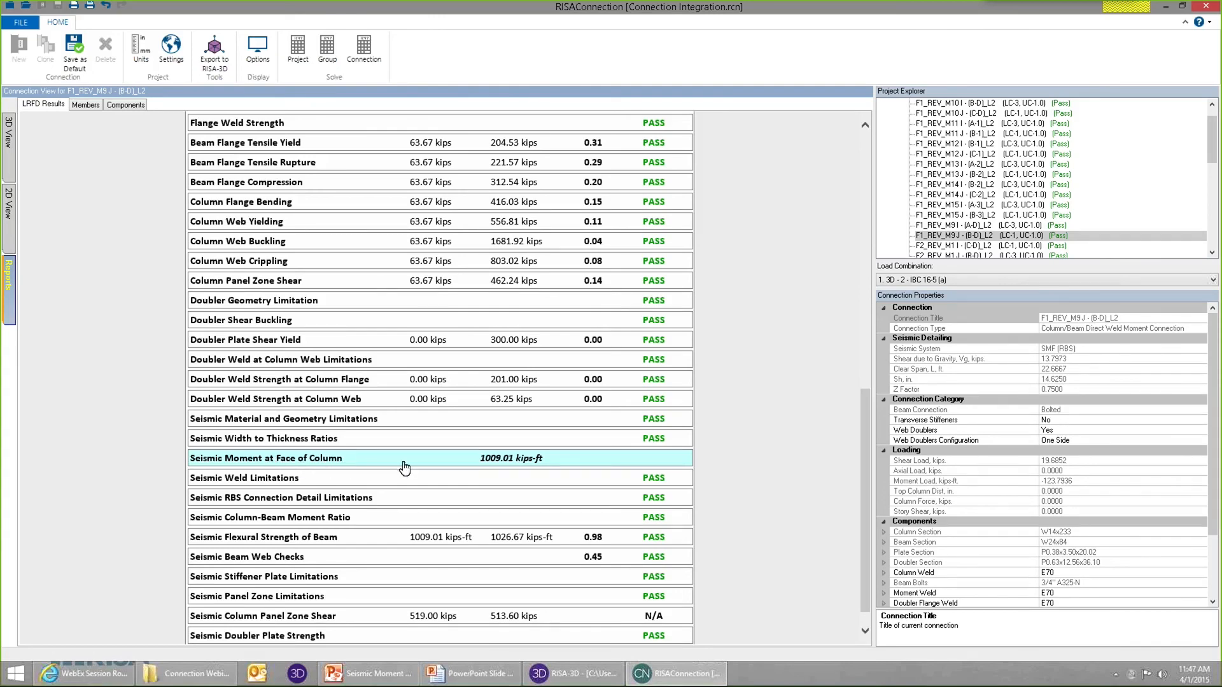
click(497, 466)
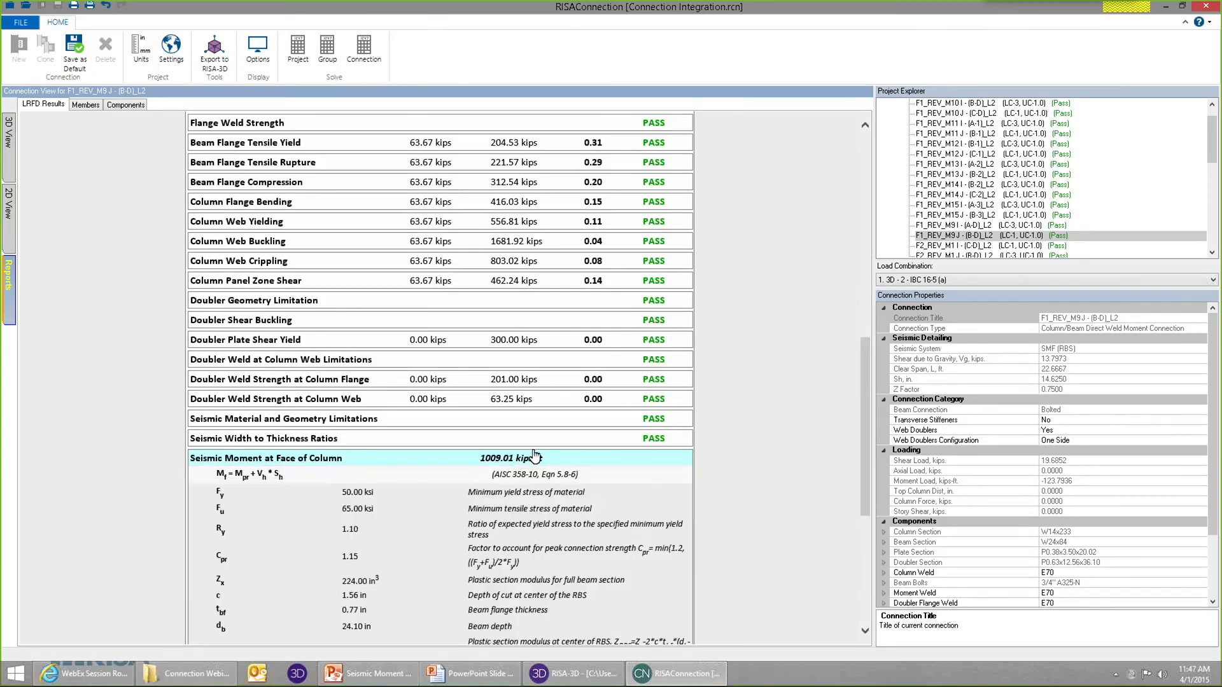
scroll(380, 355, down, 6)
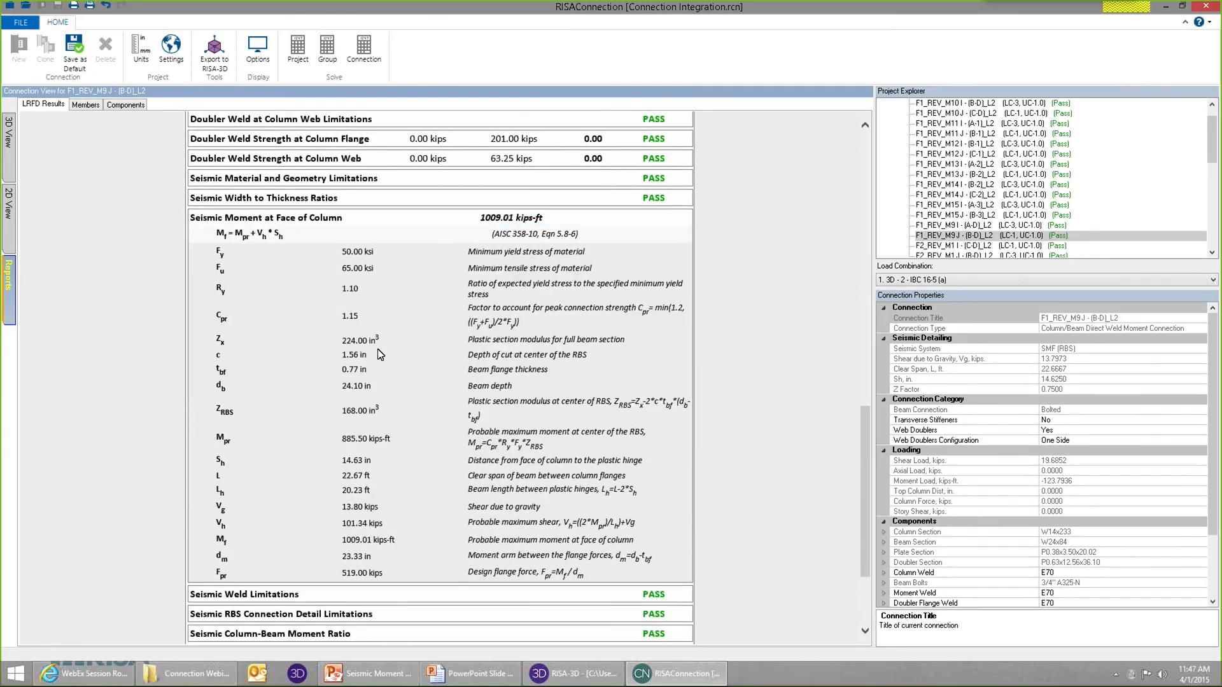
Compare the RISA-3D detail report for F1_REV_M9 with the RISAConnection moment calculation, and close the detail report.
click(570, 673)
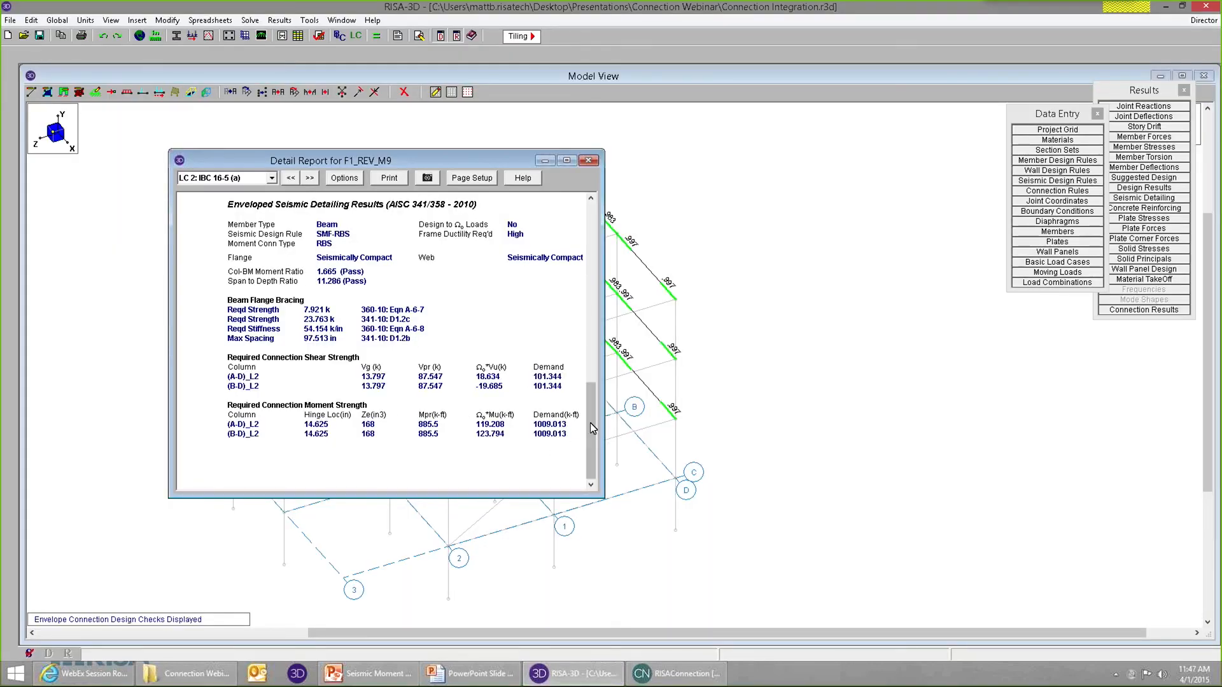
click(675, 673)
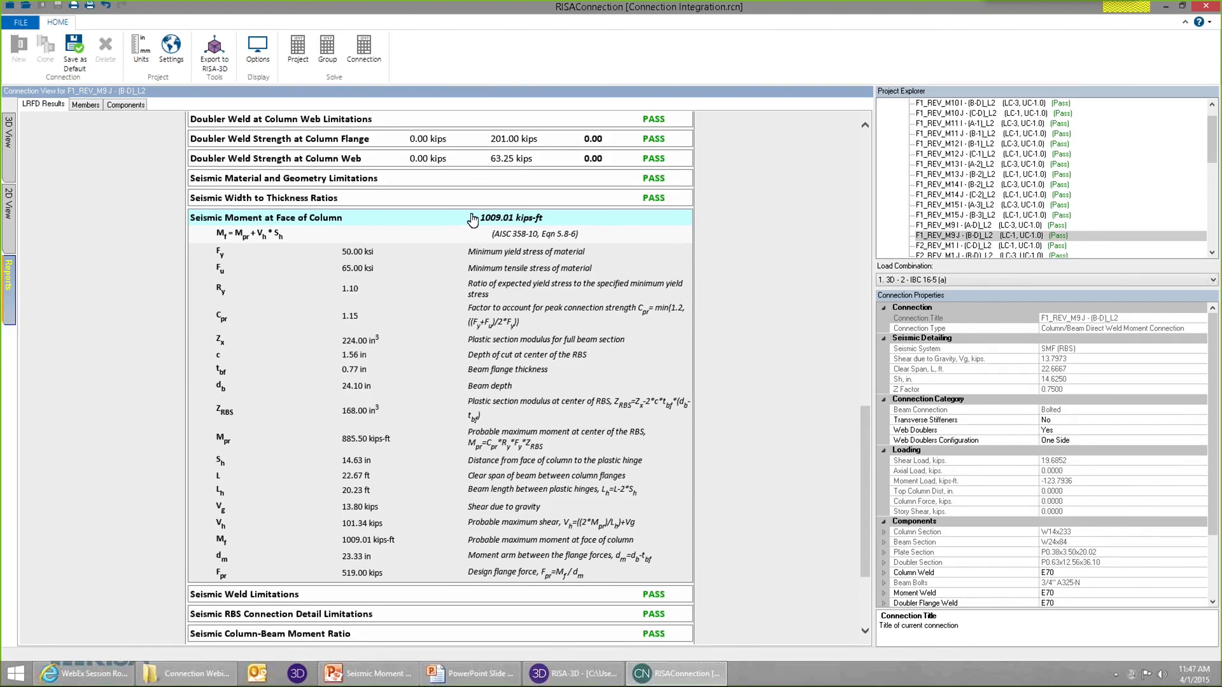
click(573, 673)
click(588, 160)
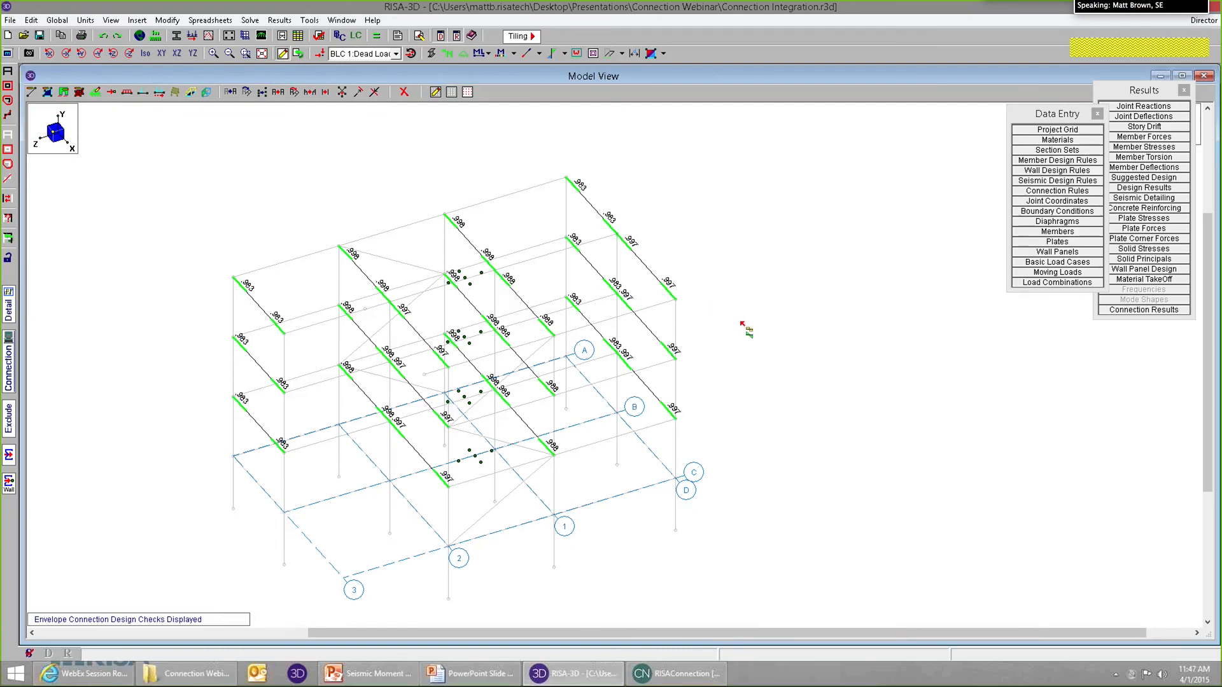
Look at the RISAConnection report once more and switch to the PowerPoint slide show.
click(671, 677)
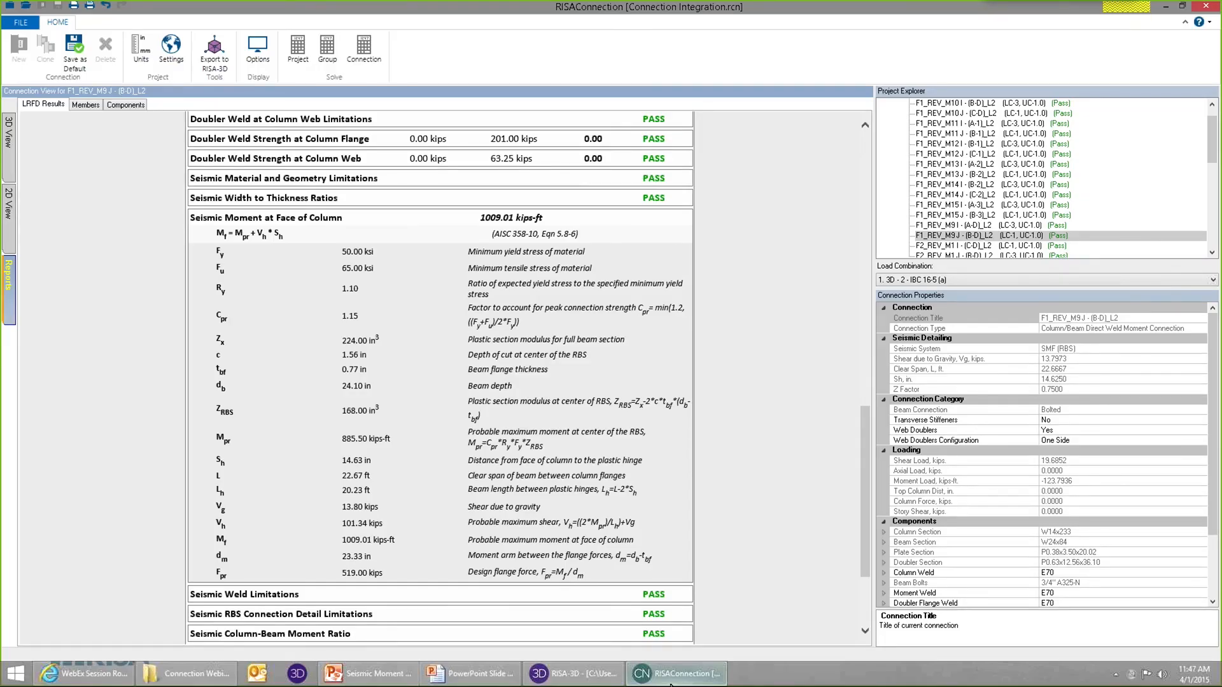
click(671, 680)
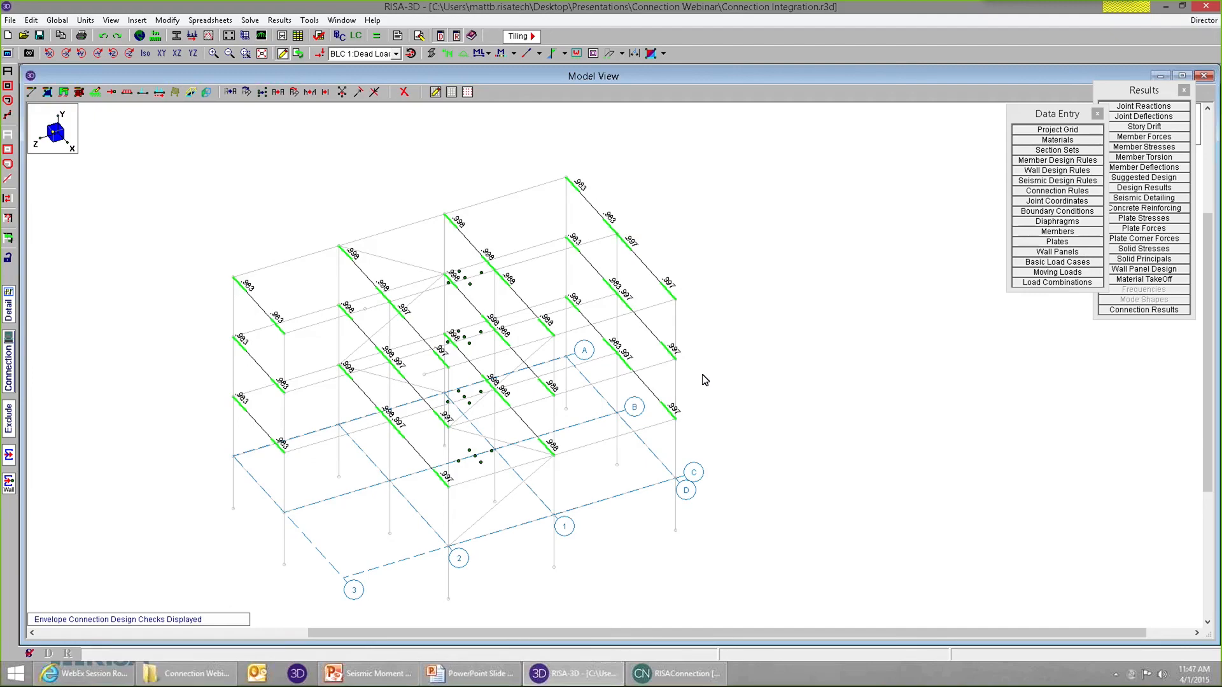
click(474, 671)
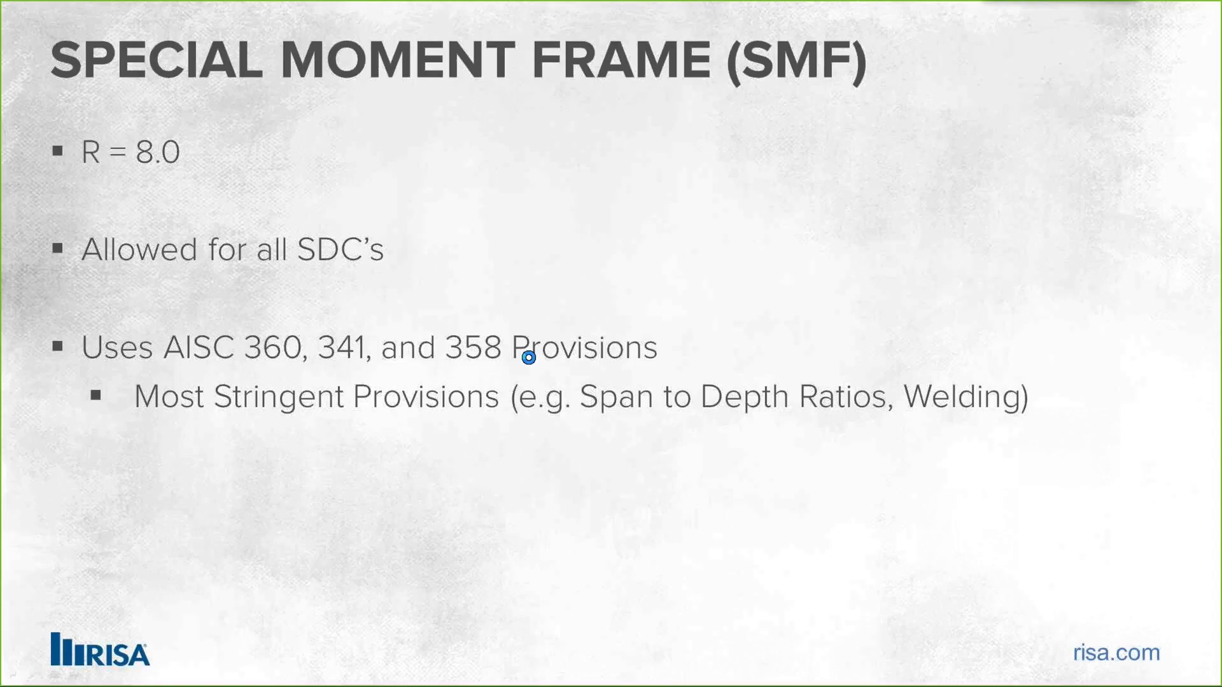